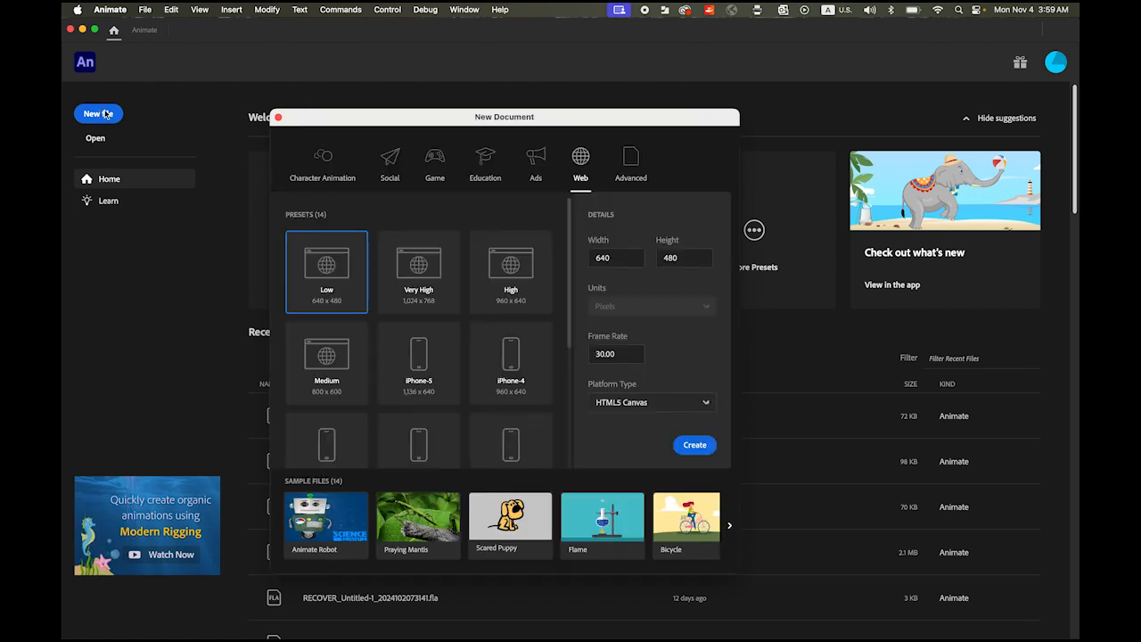
Create a new HTML5 Canvas document 1080 pixels wide and 1920 pixels high at 30 frames per second.
click(591, 259)
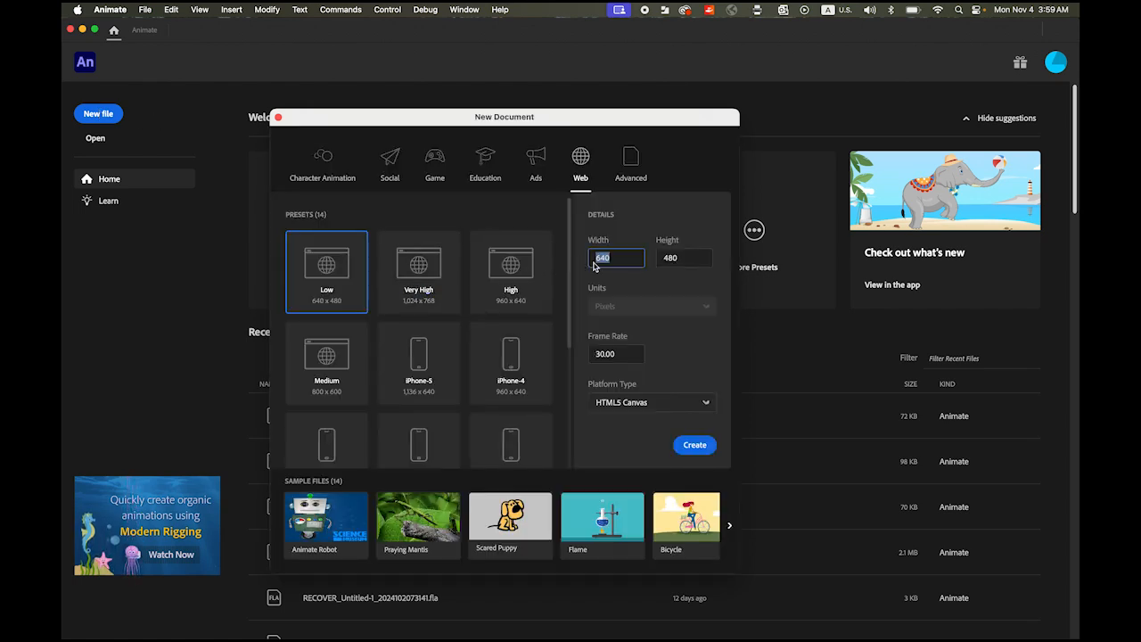
text(1080)
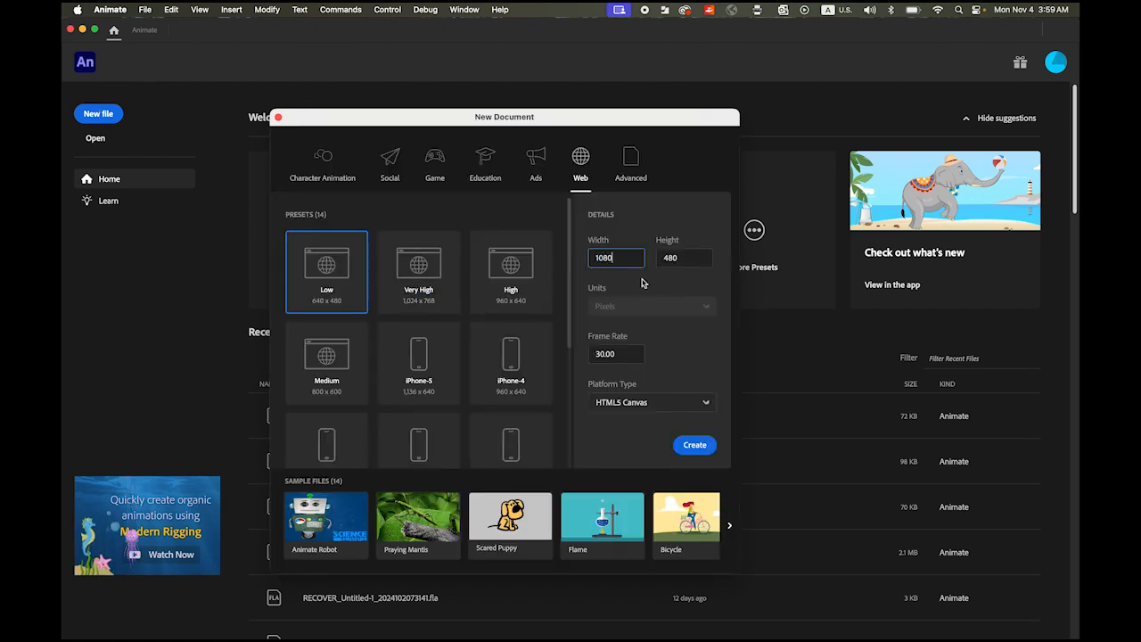
click(684, 260)
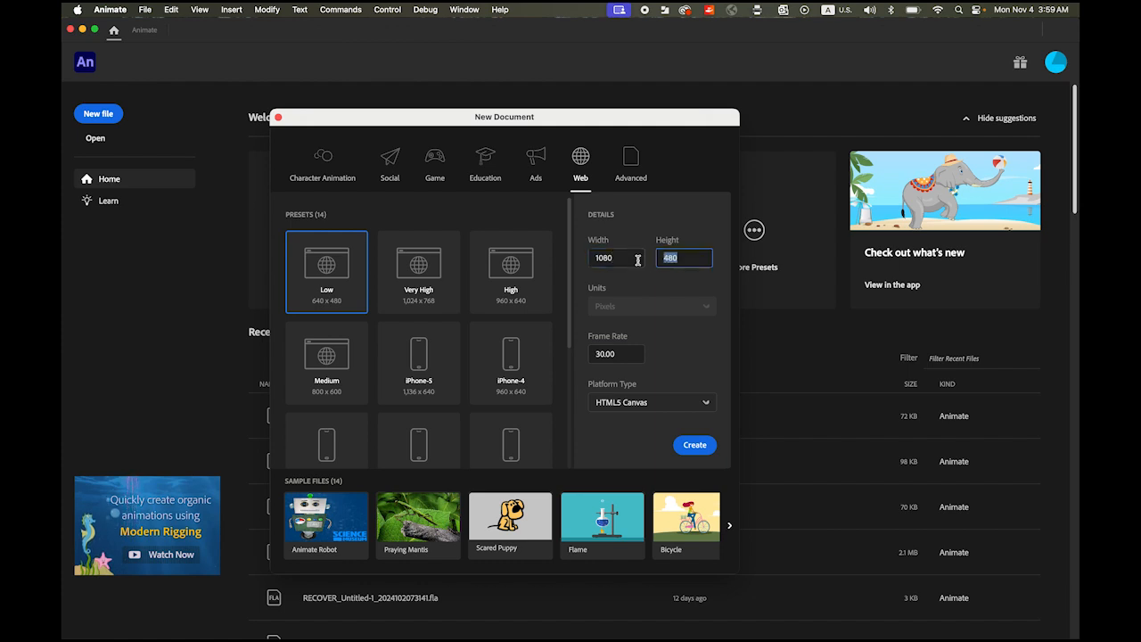
text(1920)
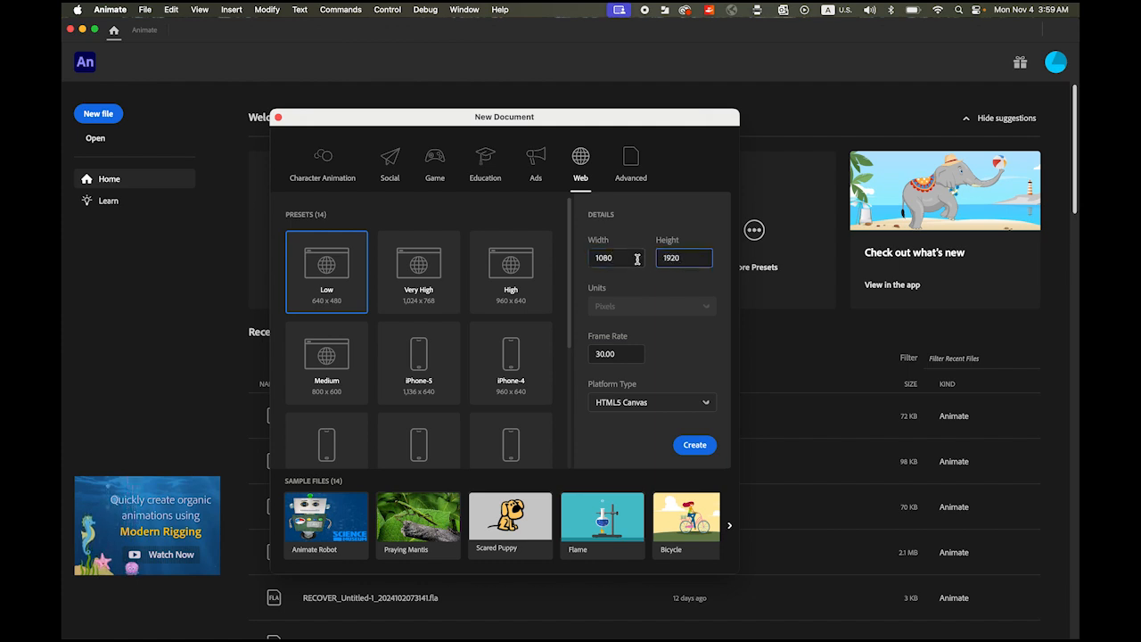
click(622, 354)
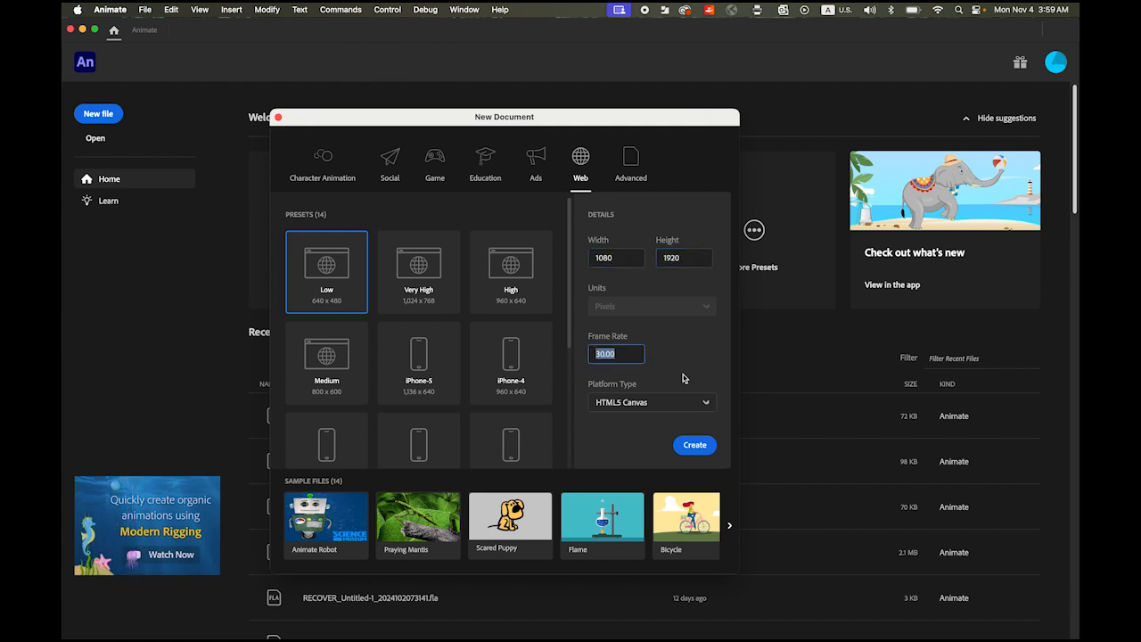
click(694, 445)
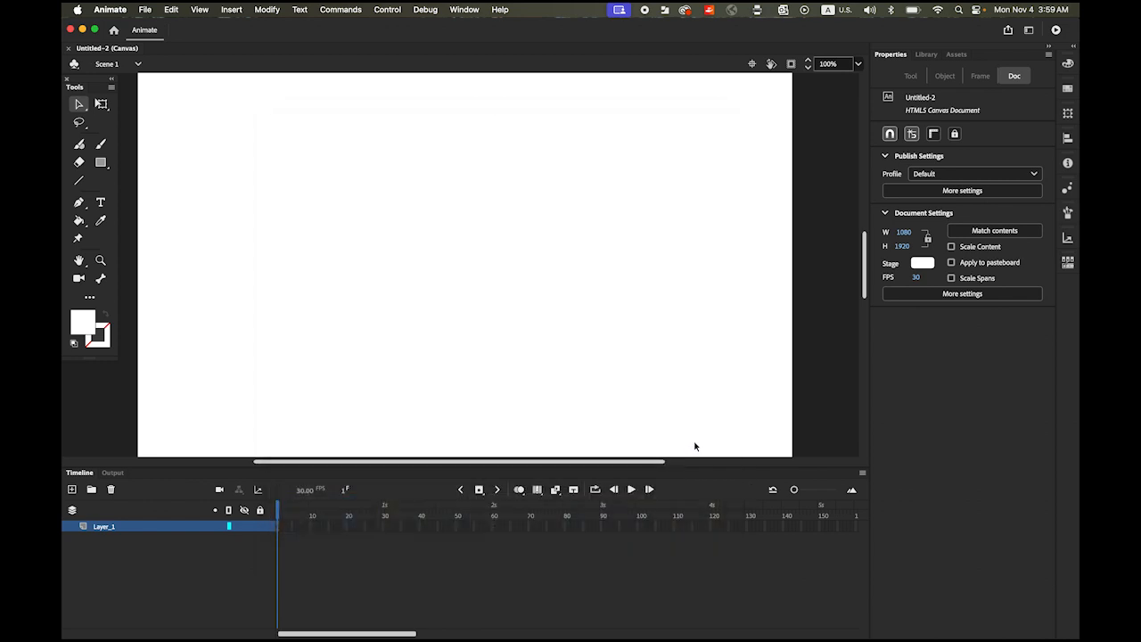
Change the stage background colour to a dark green from the default swatches.
double_click(78, 261)
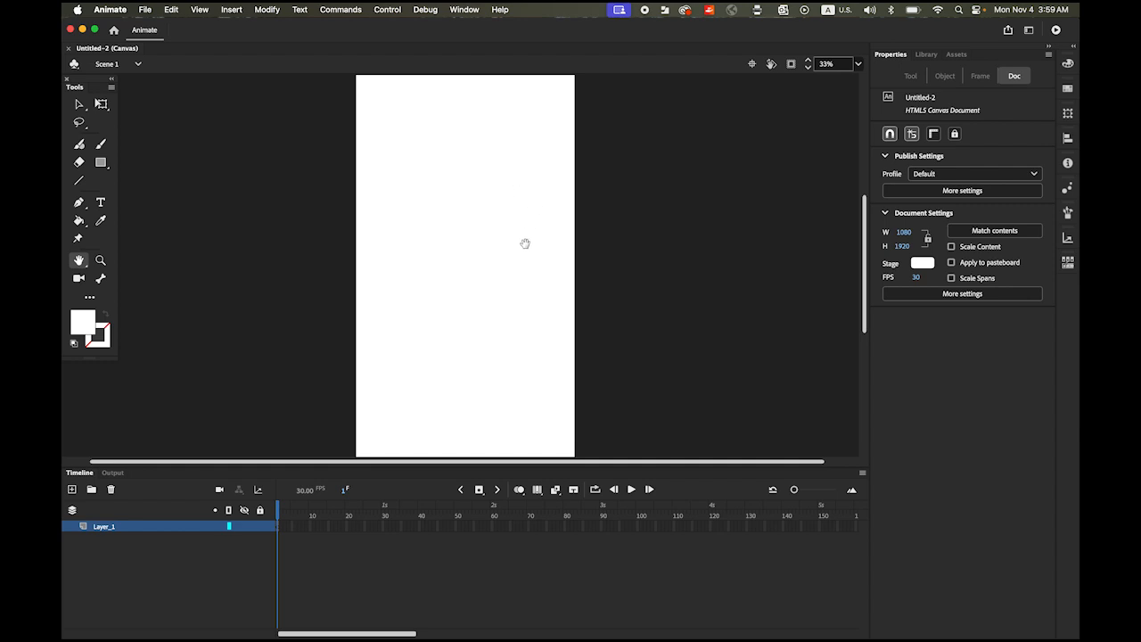
click(922, 264)
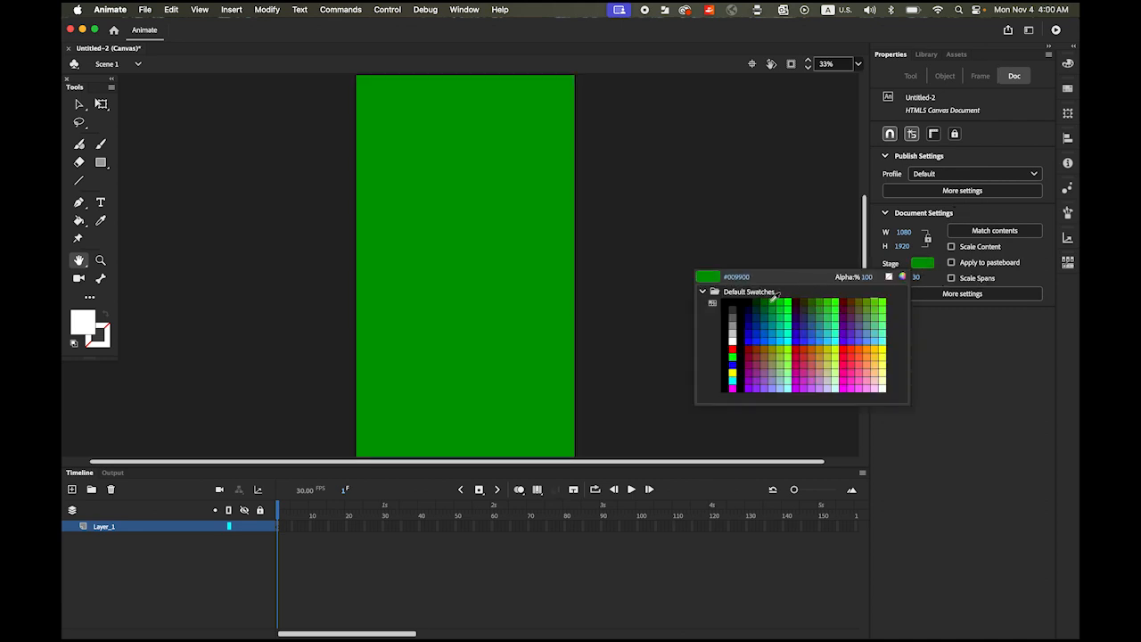
click(766, 301)
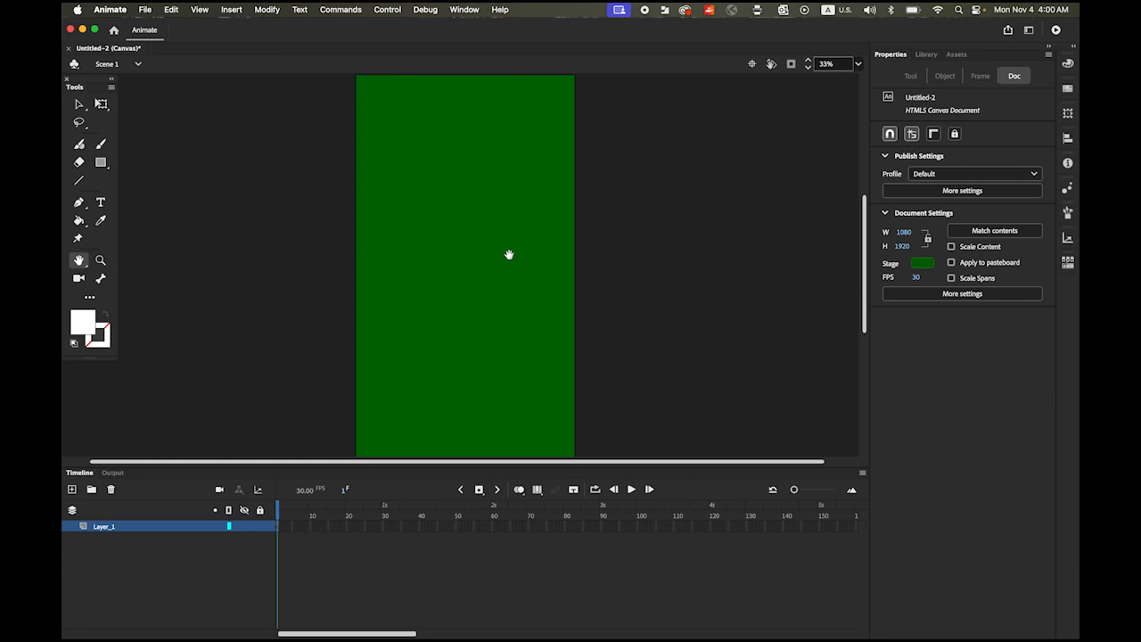
Set up the Text tool for static text in Helvetica Bold Oblique at size 72.
click(101, 203)
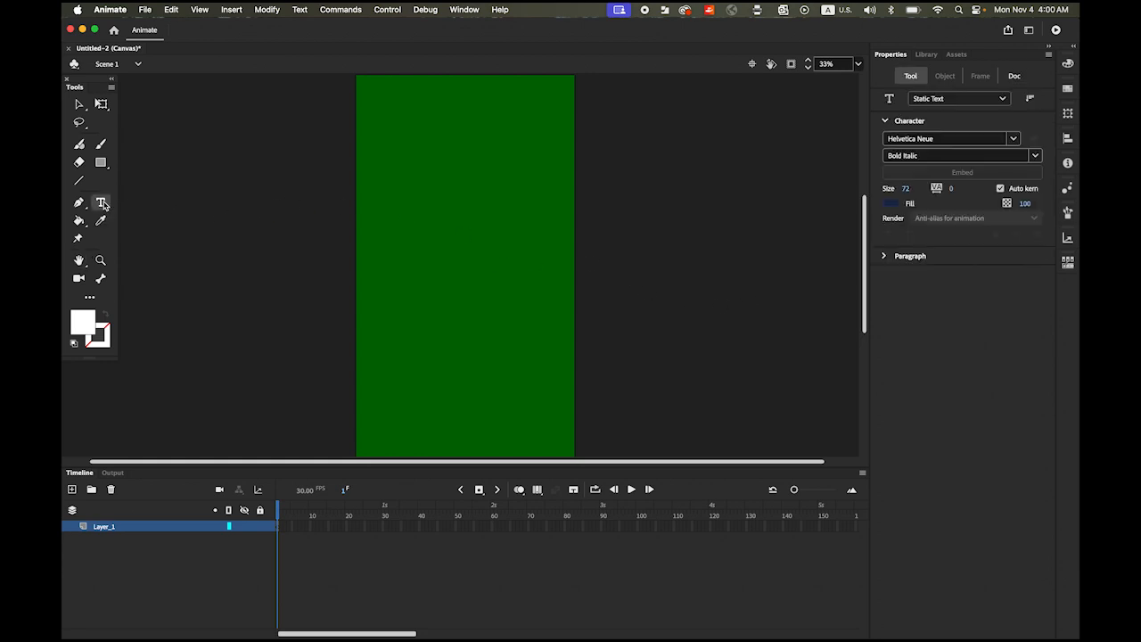
click(1014, 139)
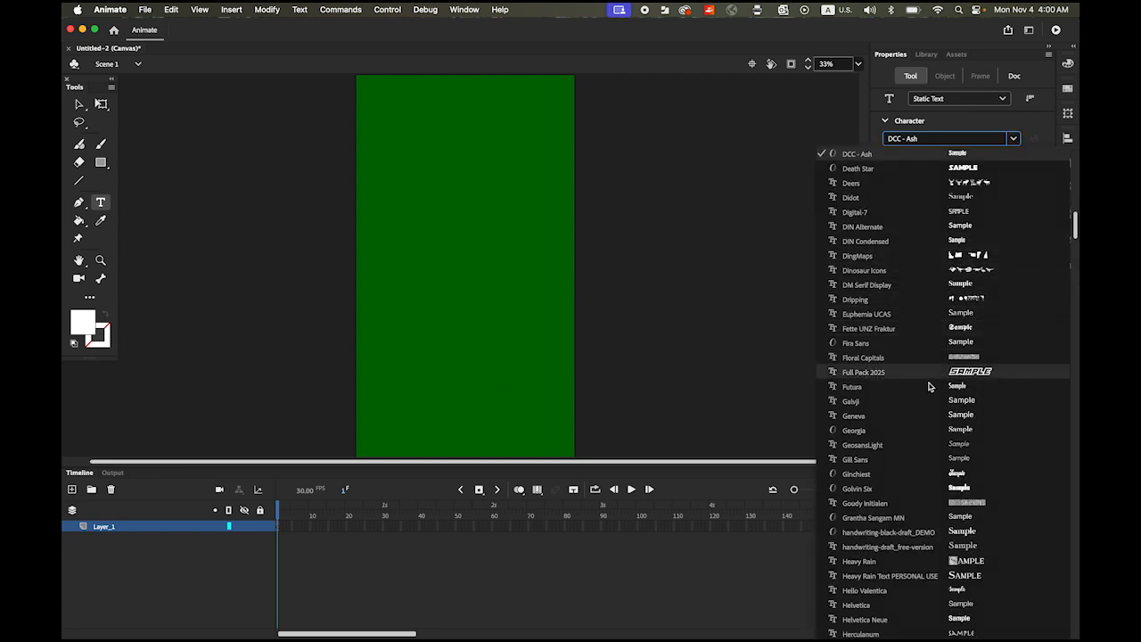
scroll(930, 373, down, 10)
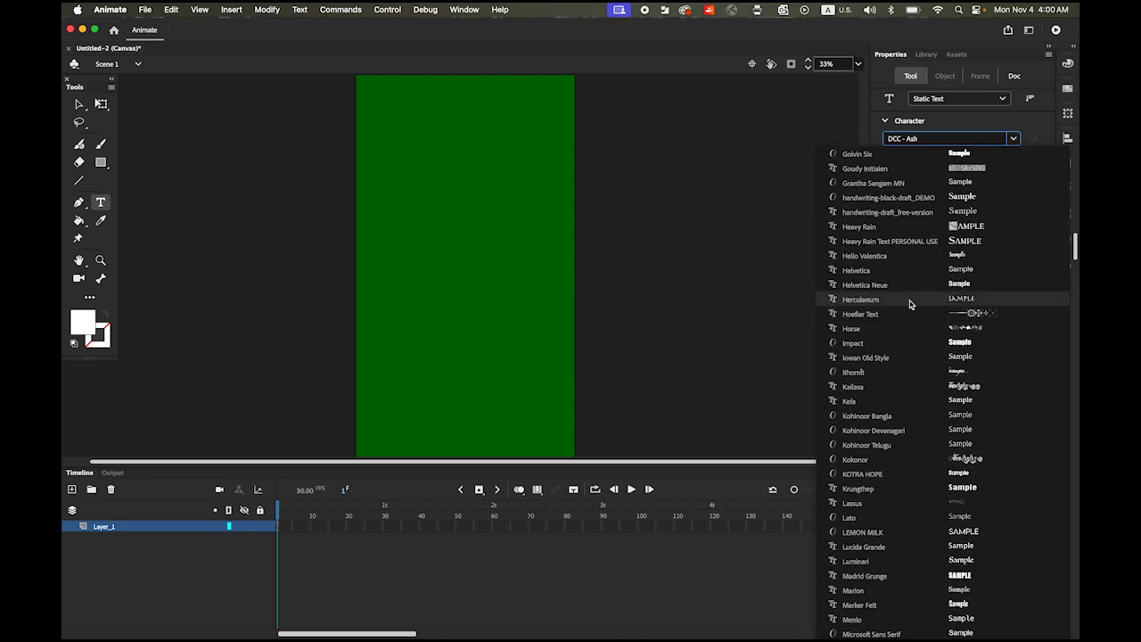
click(911, 271)
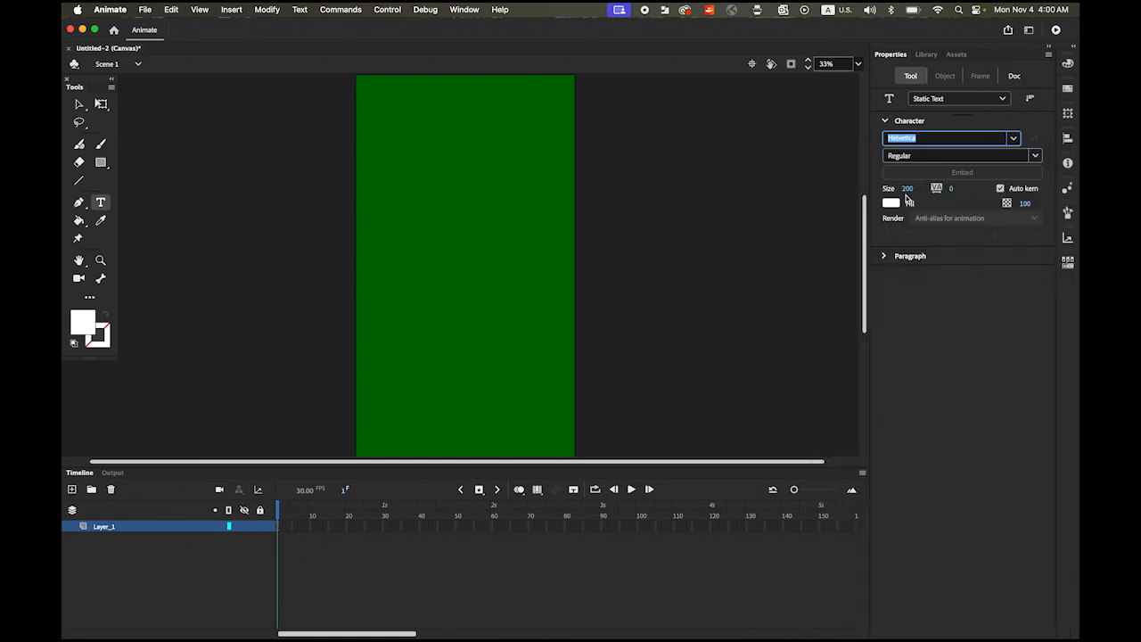
click(1035, 156)
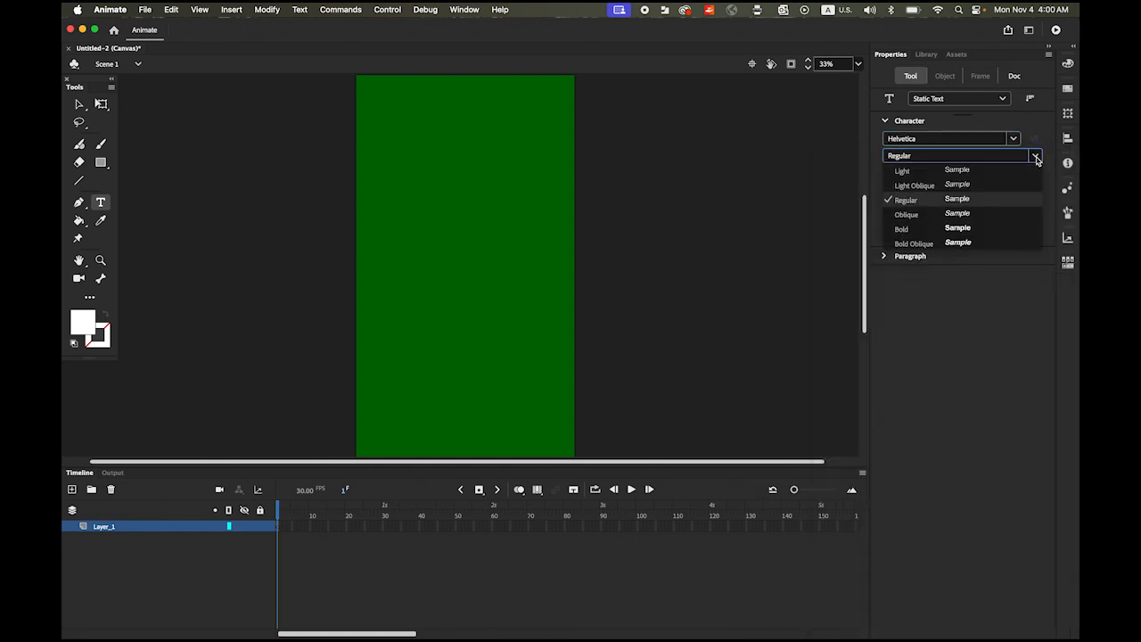
click(976, 241)
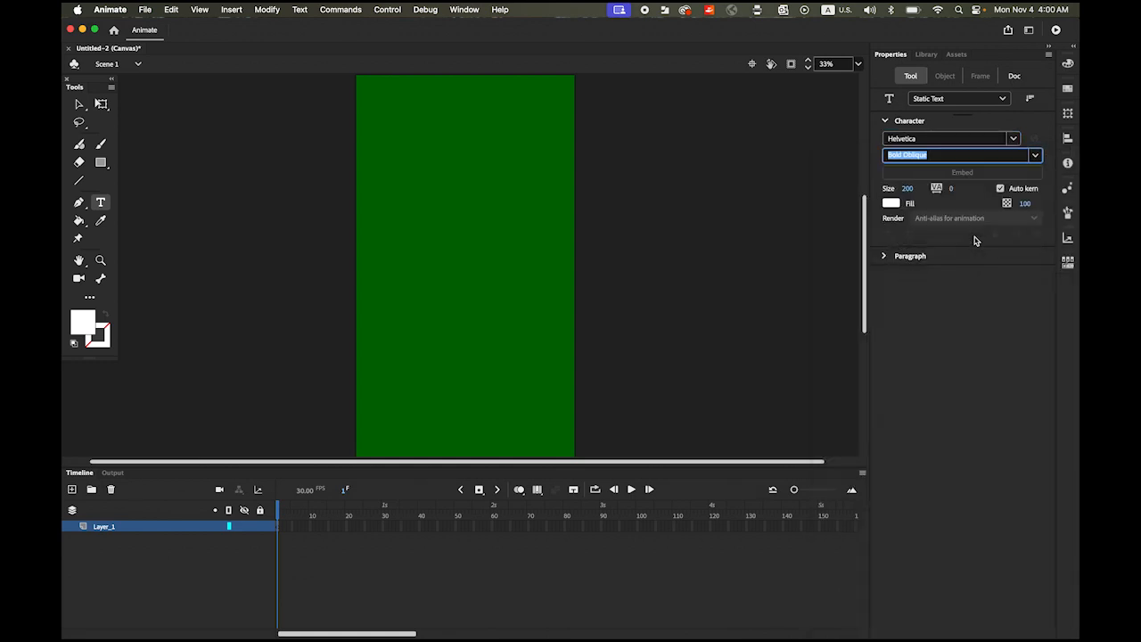
click(906, 189)
text(72)
key(Return)
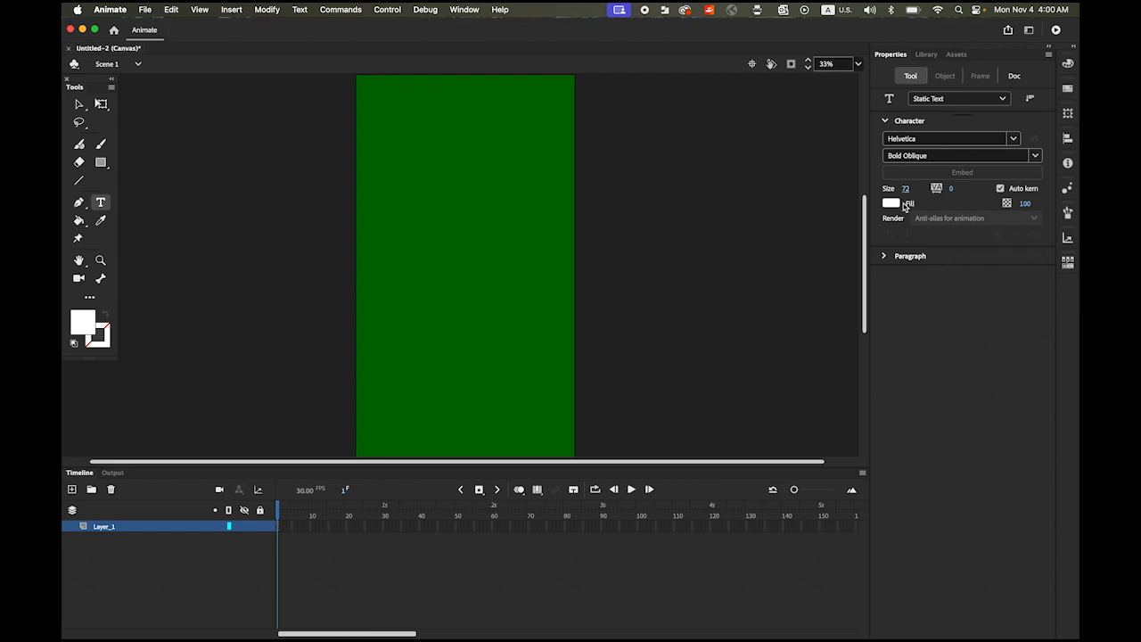
Add the five-line text "Difficult / roads often / lead to / beautiful / destinations." in the upper part of the stage.
click(404, 135)
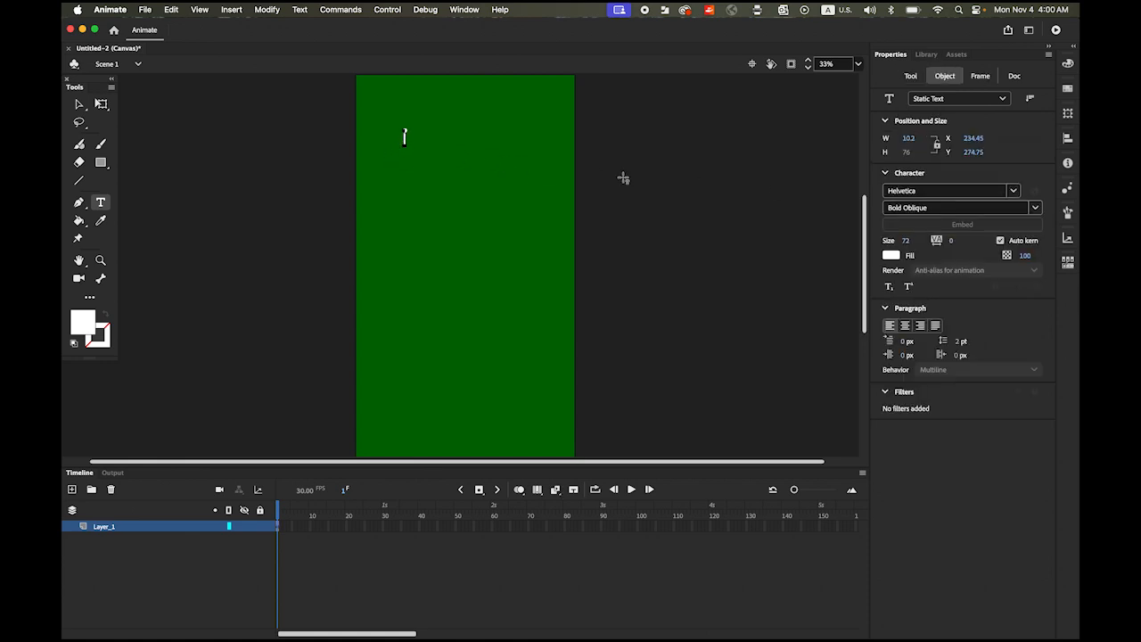
text(Difficult)
key(Return)
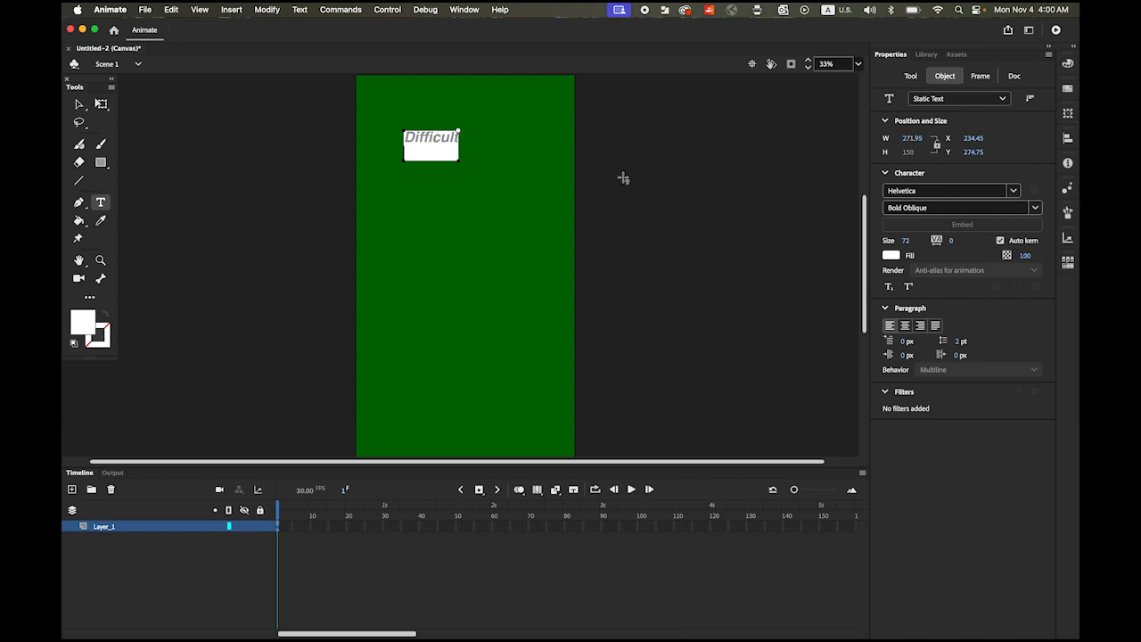
text(roads often)
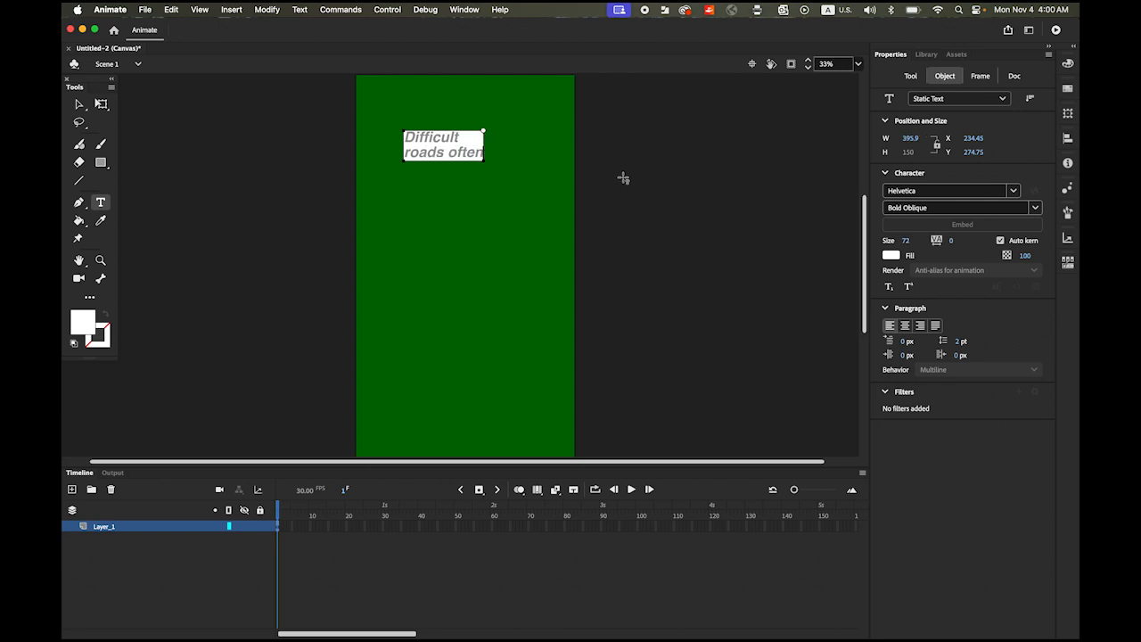
key(Return)
text(lead to)
key(Return)
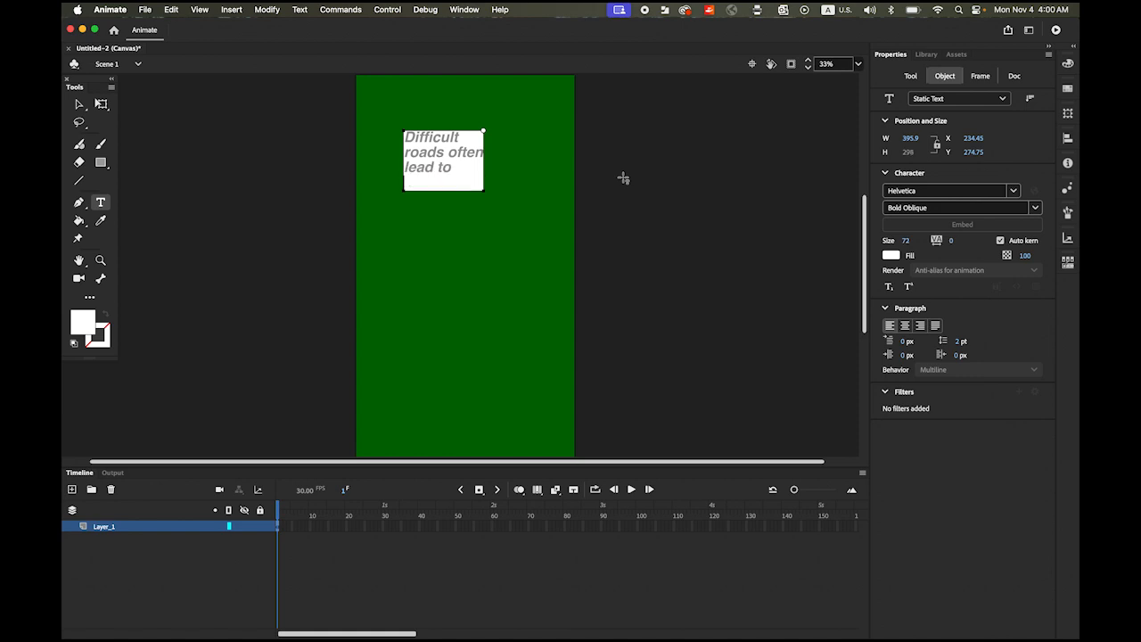
text(beautiful)
key(Return)
text(des)
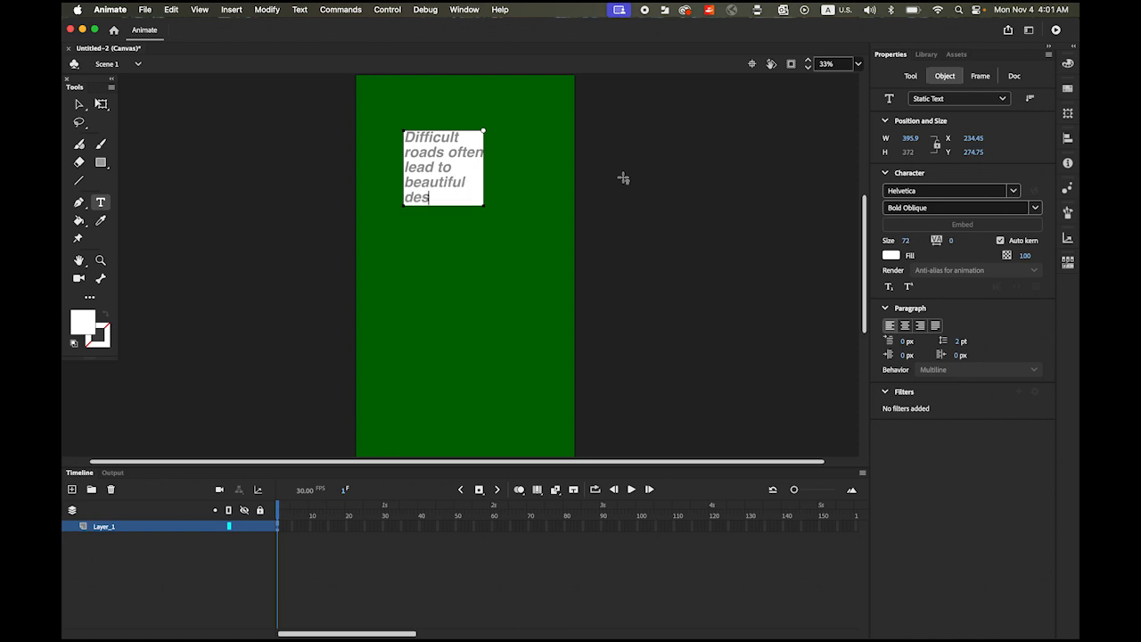
text(tinations.)
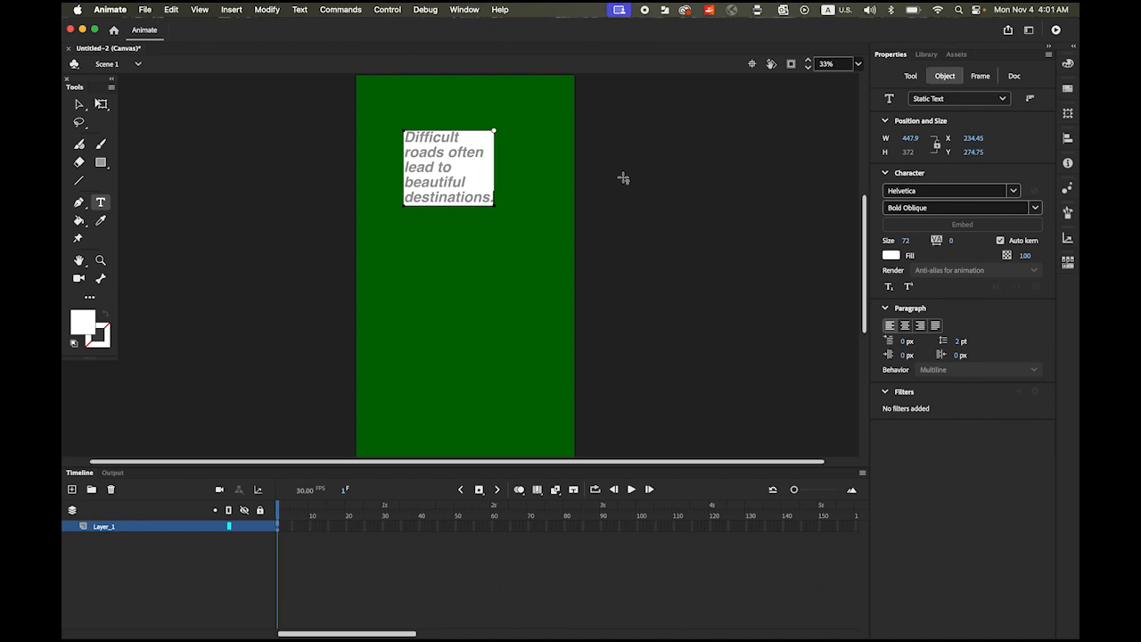
Move the quote text up and toward the stage's middle, to about X 318, Y 179.
click(80, 105)
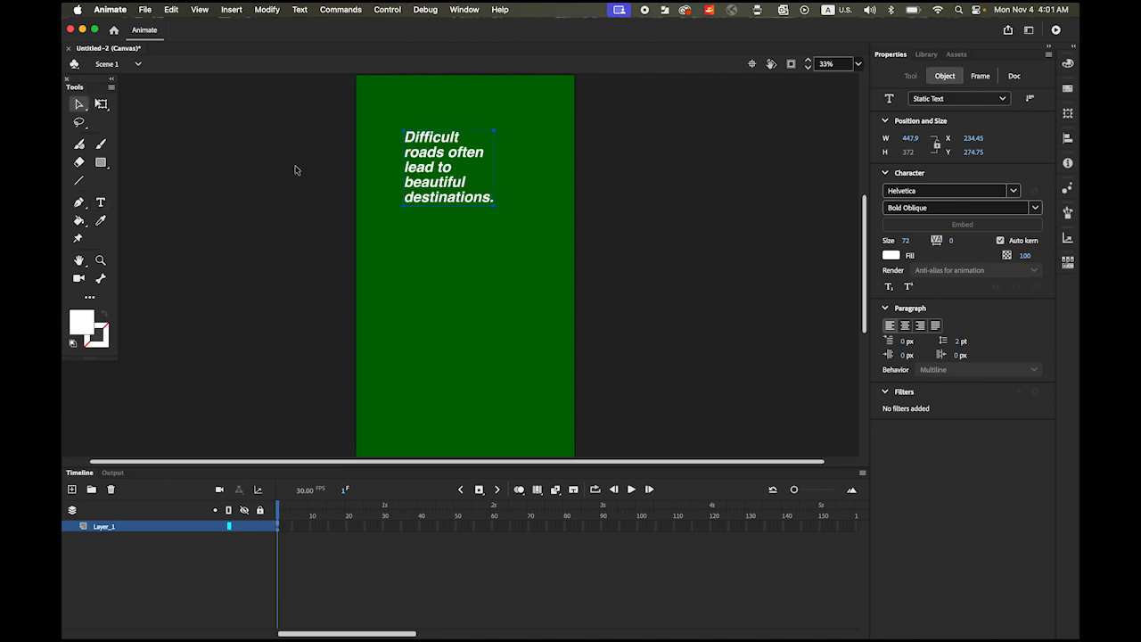
drag(458, 196, 481, 178)
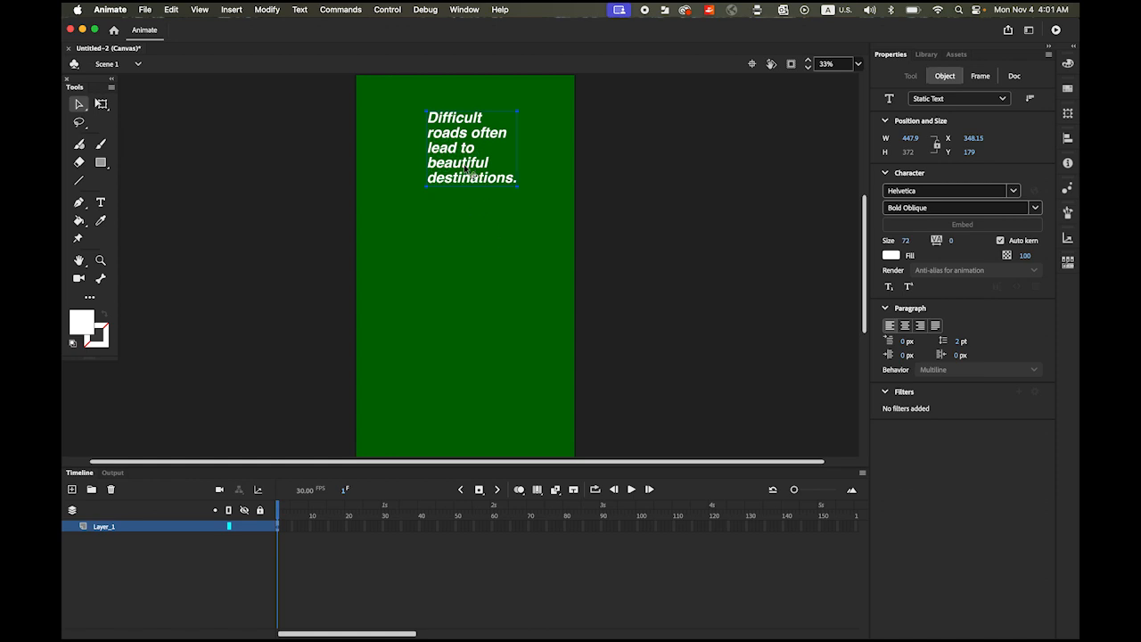
key(shift+Left)
key(shift+Left)
key(shift+Left)
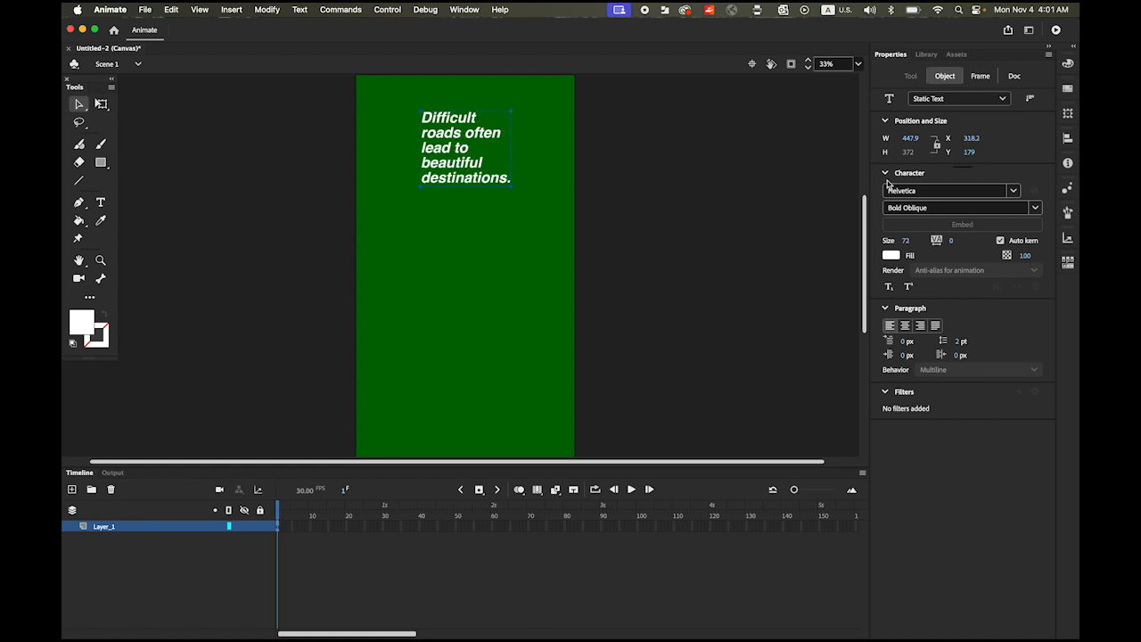
Try aligning the quote text to the stage's horizontal centre and undo the change.
click(1067, 140)
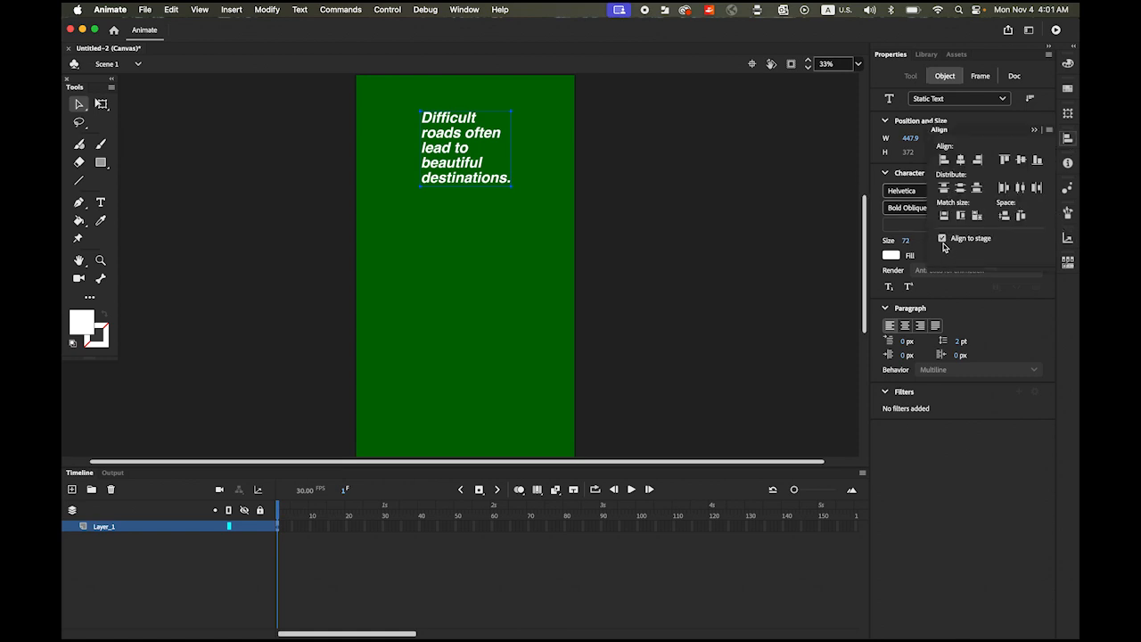
click(960, 159)
key(super+z)
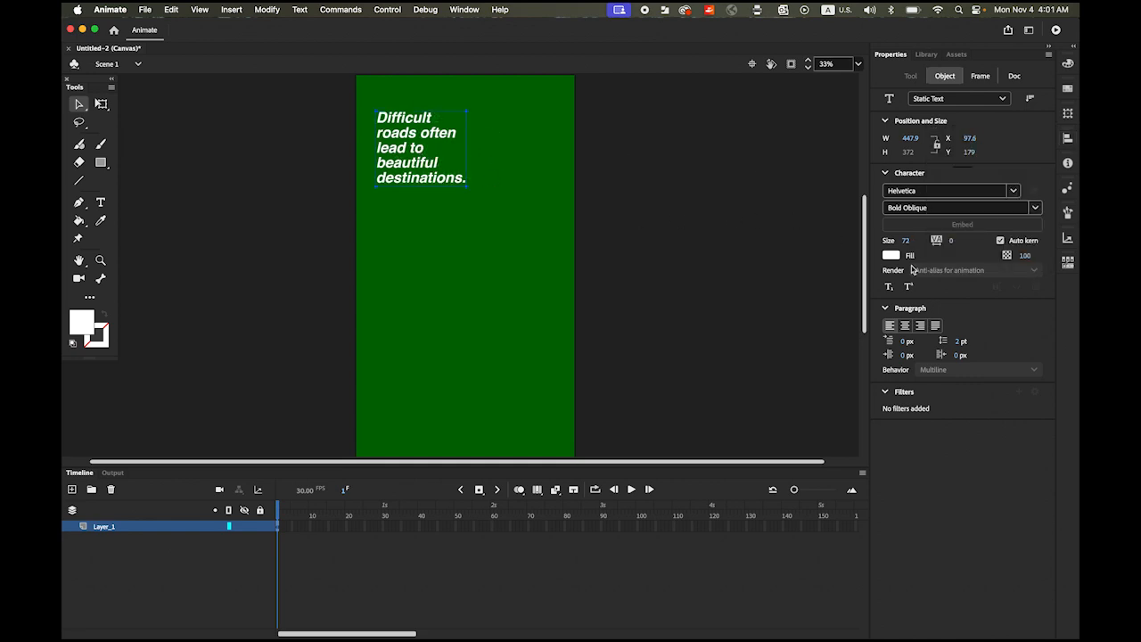
Centre the quote text horizontally on the stage and raise it to about Y 155.
click(1069, 139)
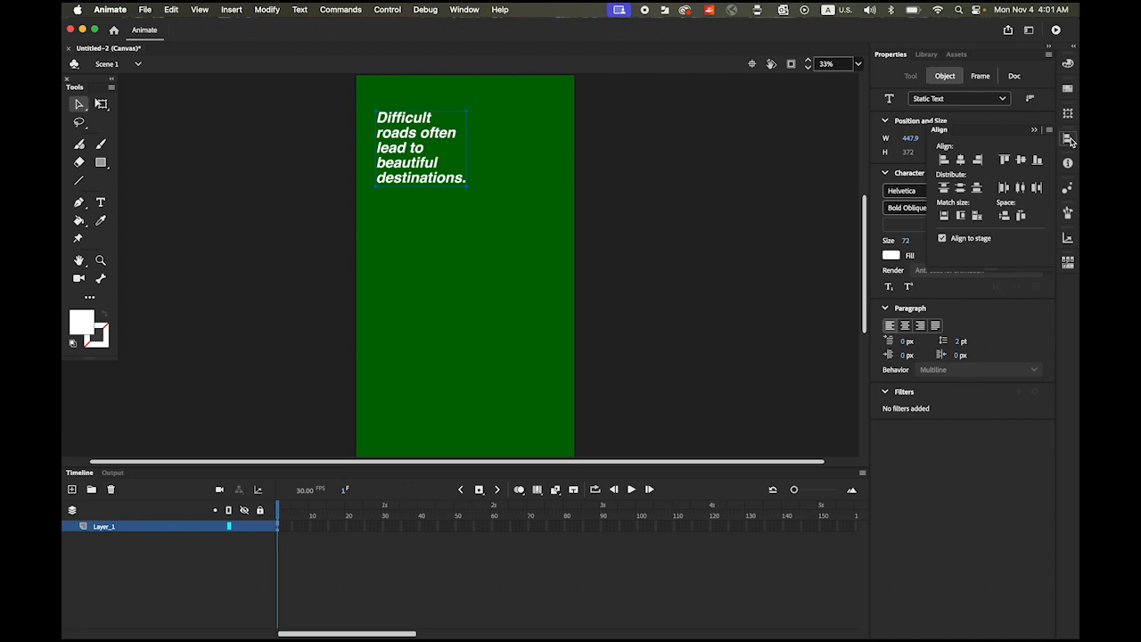
click(961, 160)
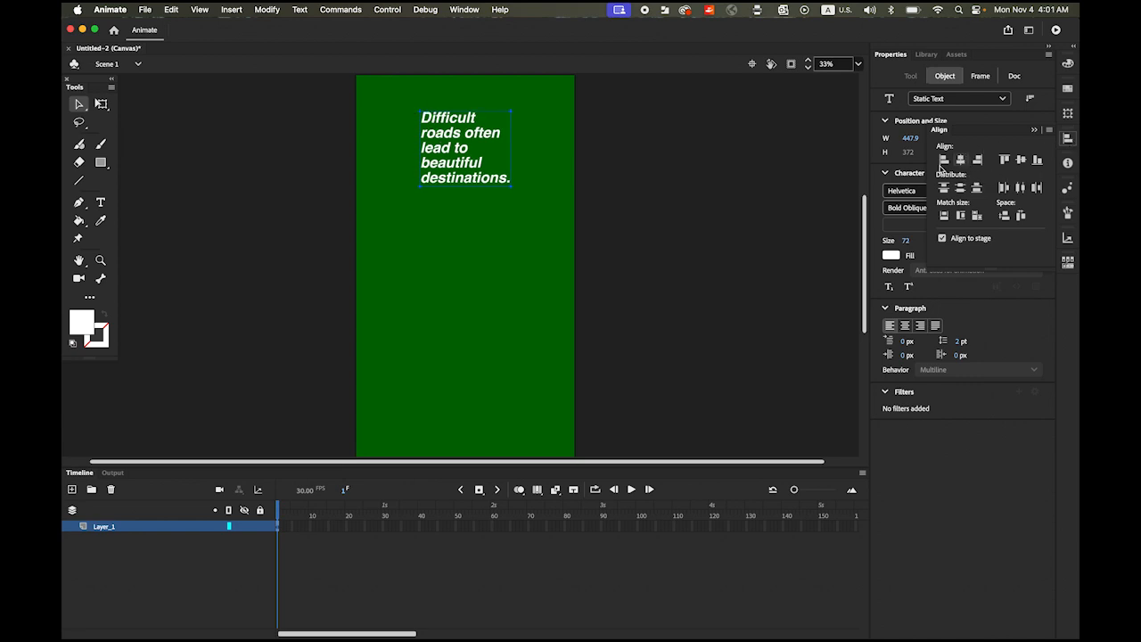
drag(456, 157, 455, 152)
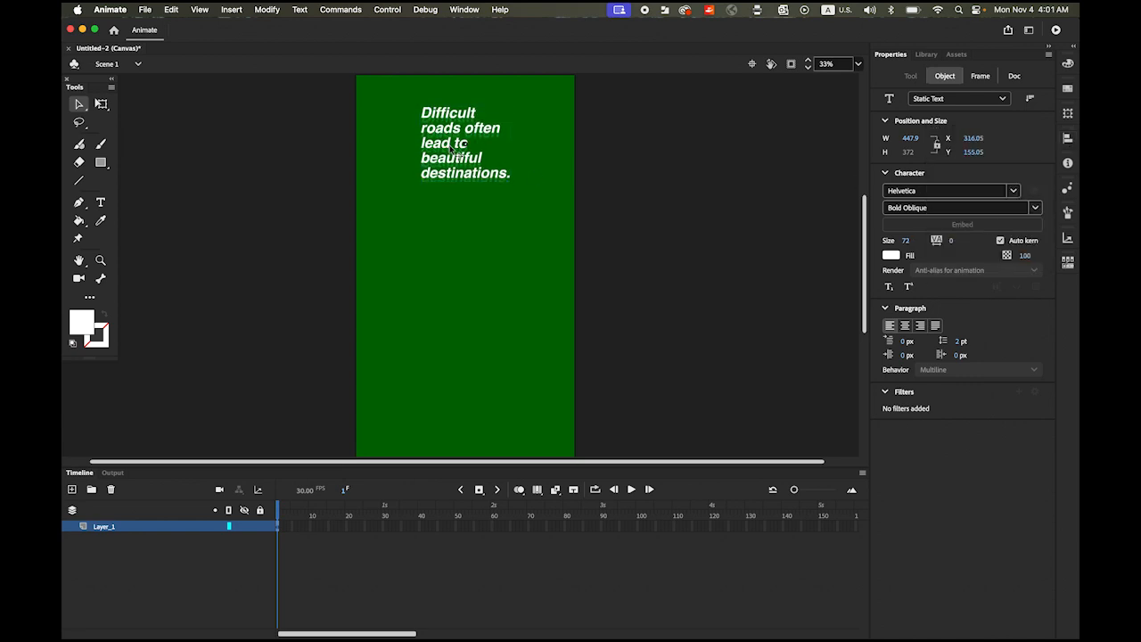
click(538, 292)
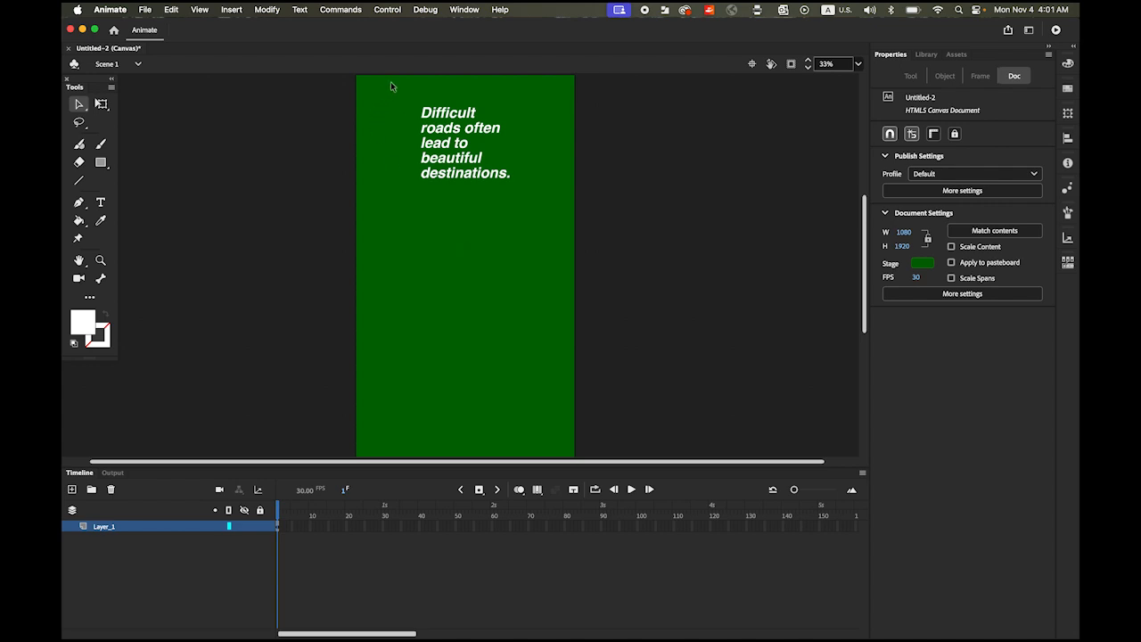
Break the quote text apart twice, into individual letters and into plain shapes.
drag(398, 96, 535, 203)
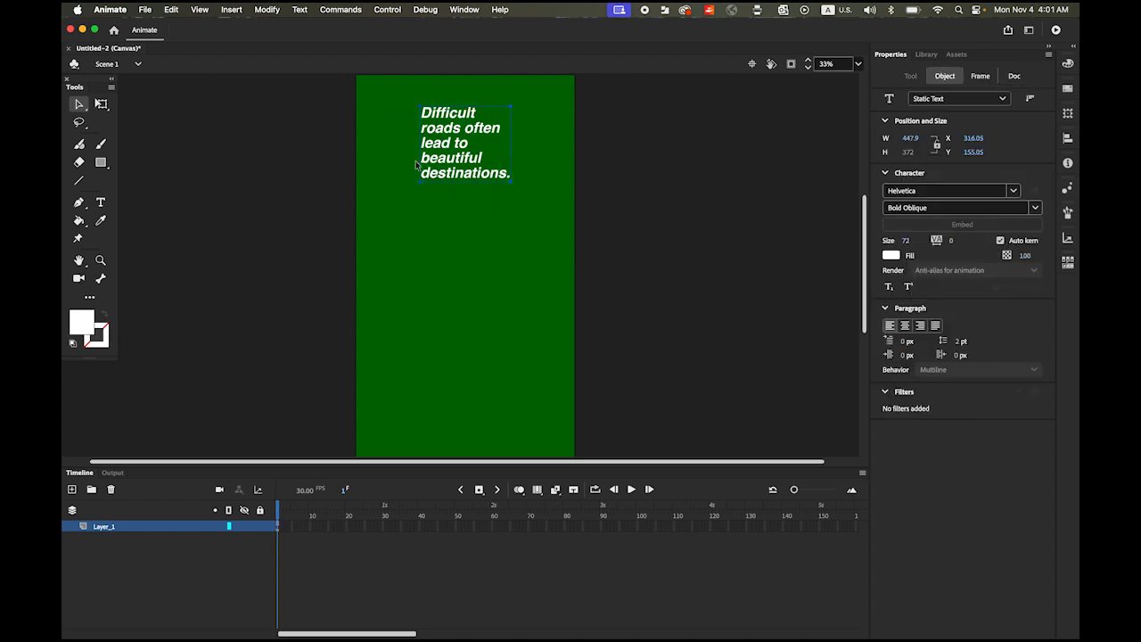
click(268, 10)
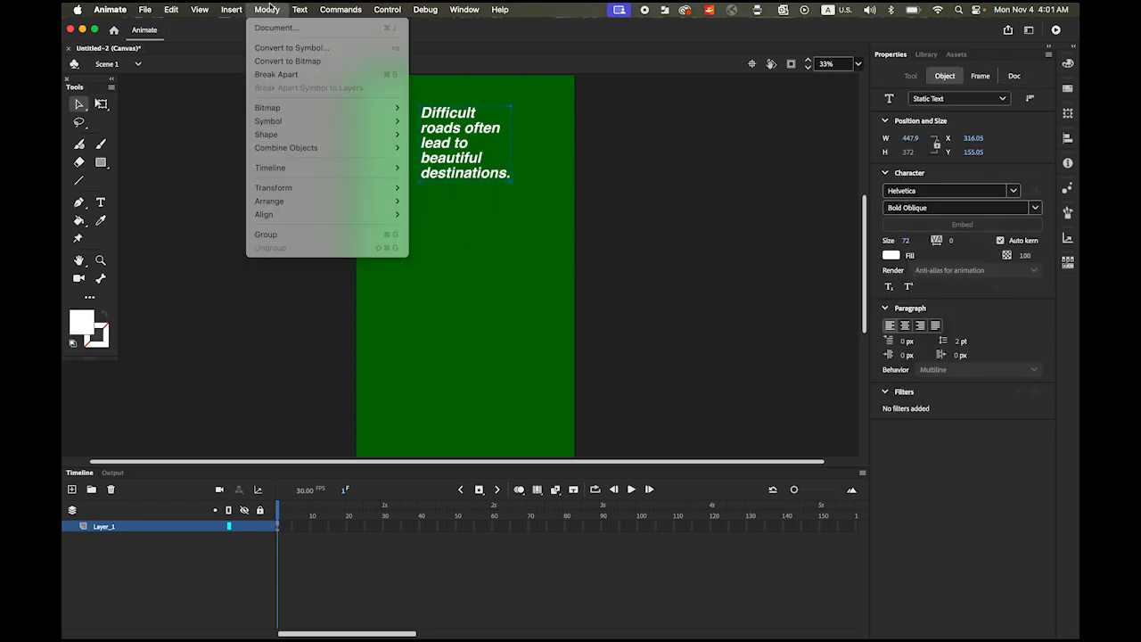
click(295, 74)
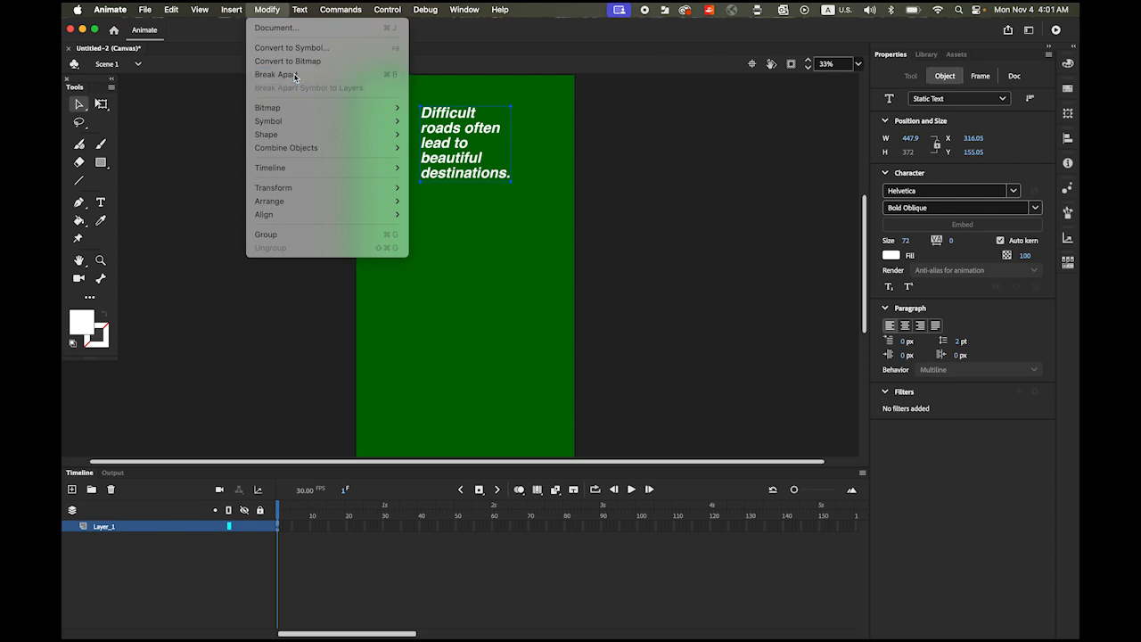
click(267, 9)
click(287, 74)
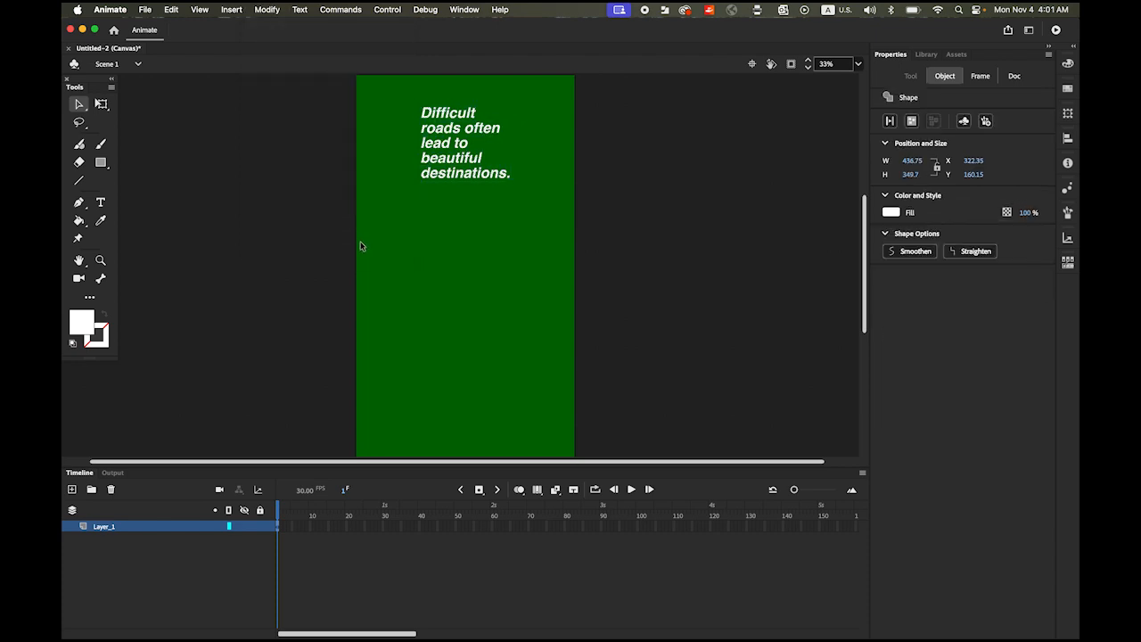
Convert the quote's first line, "Difficult", into a movie clip symbol named "difficult".
click(100, 260)
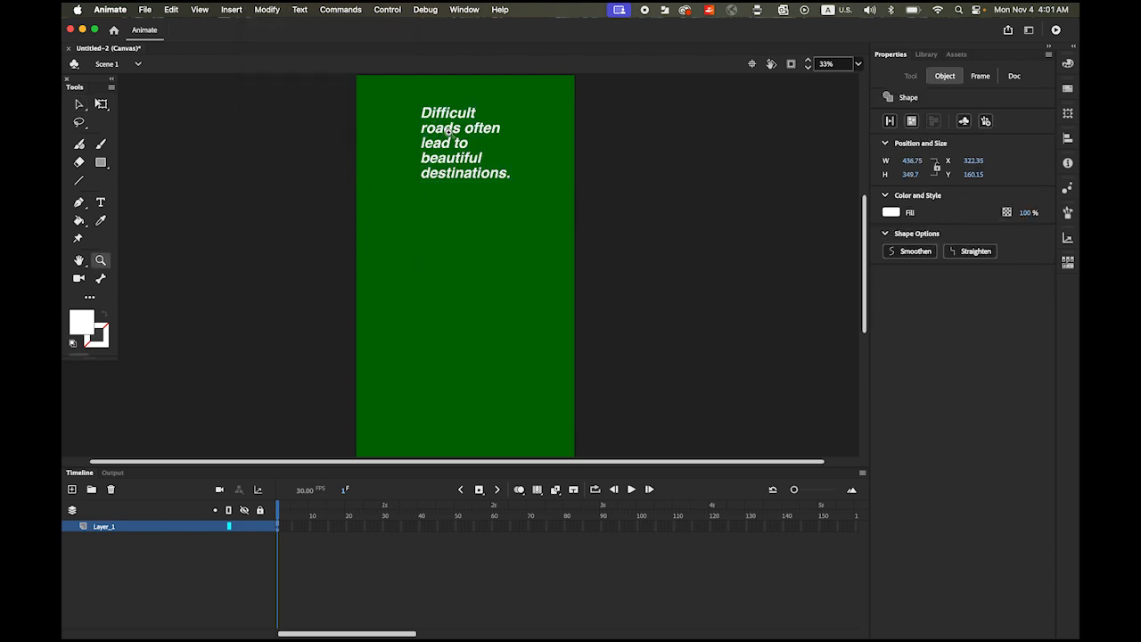
click(450, 136)
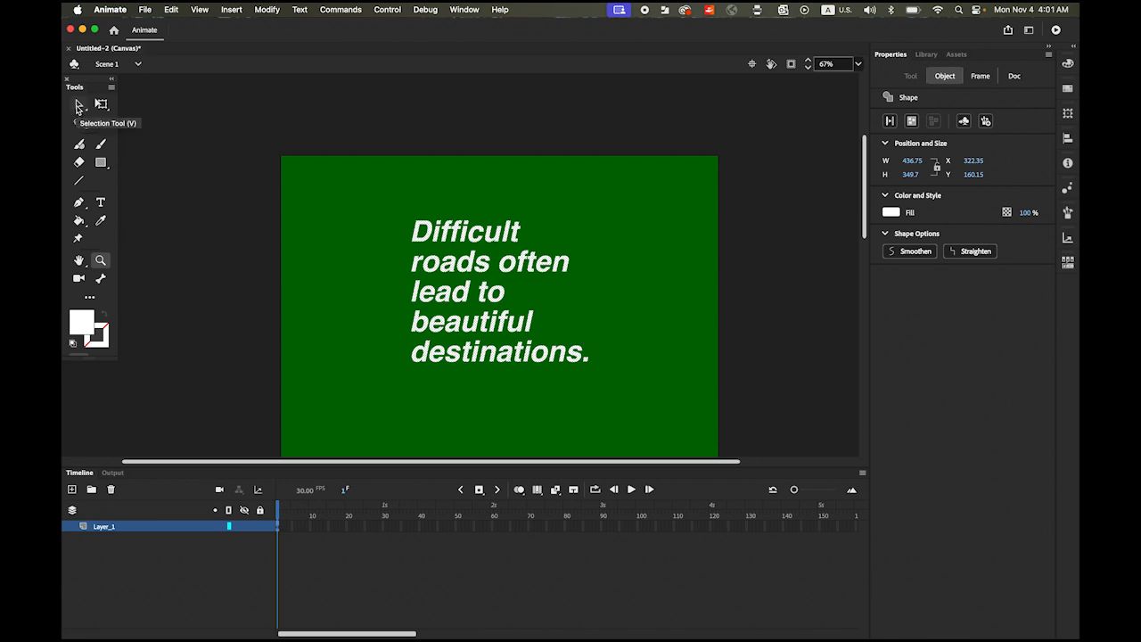
click(77, 107)
drag(364, 185, 538, 252)
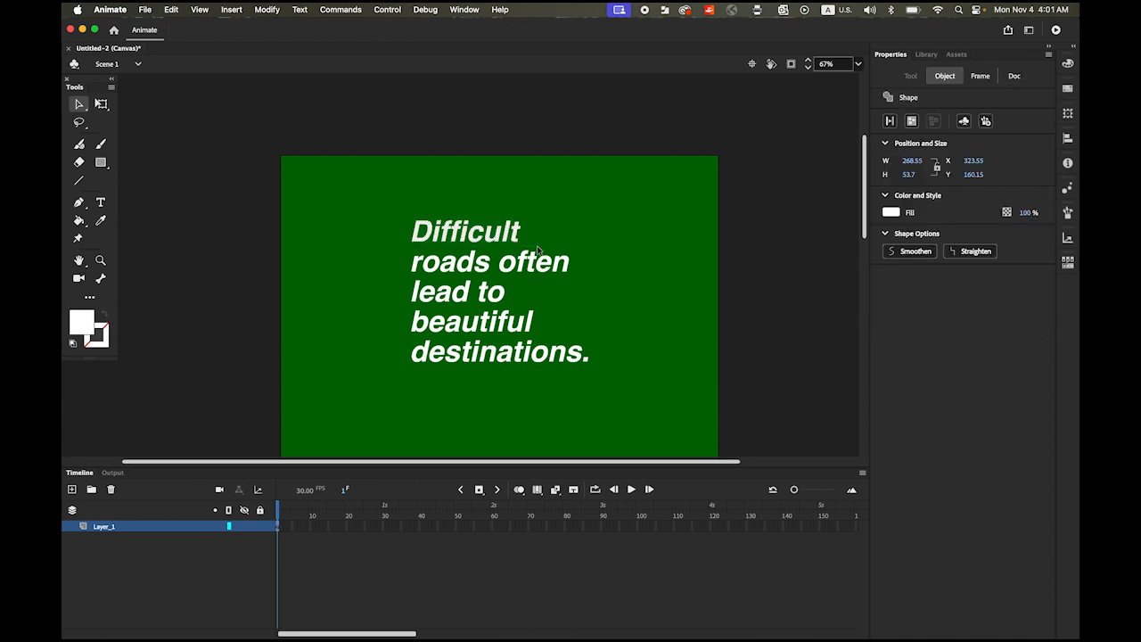
click(964, 122)
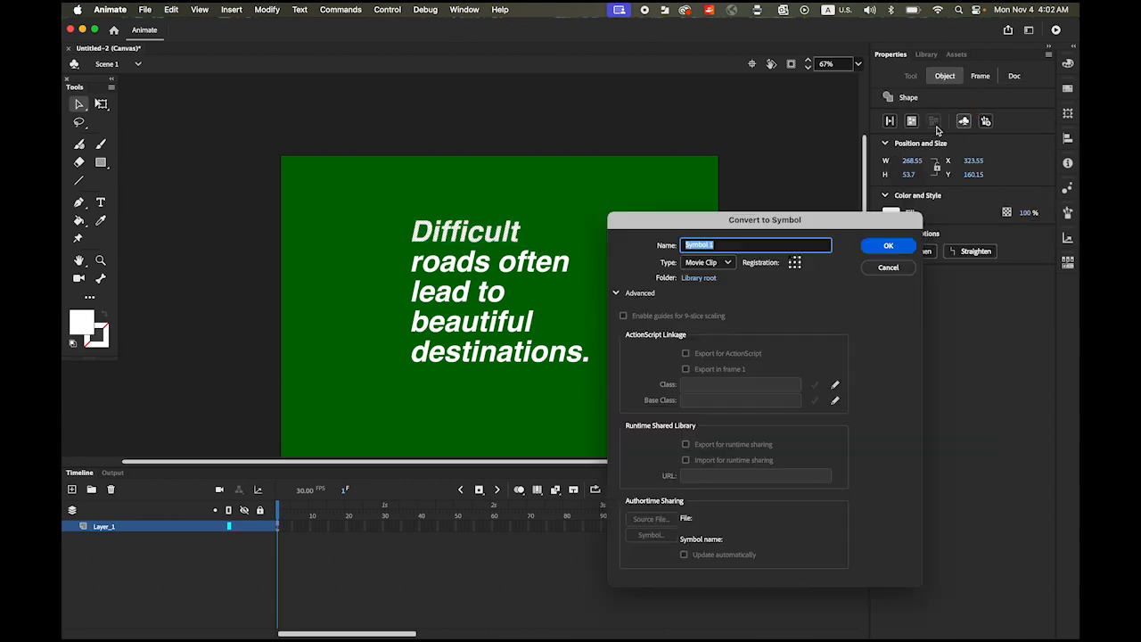
text(difficult)
key(Return)
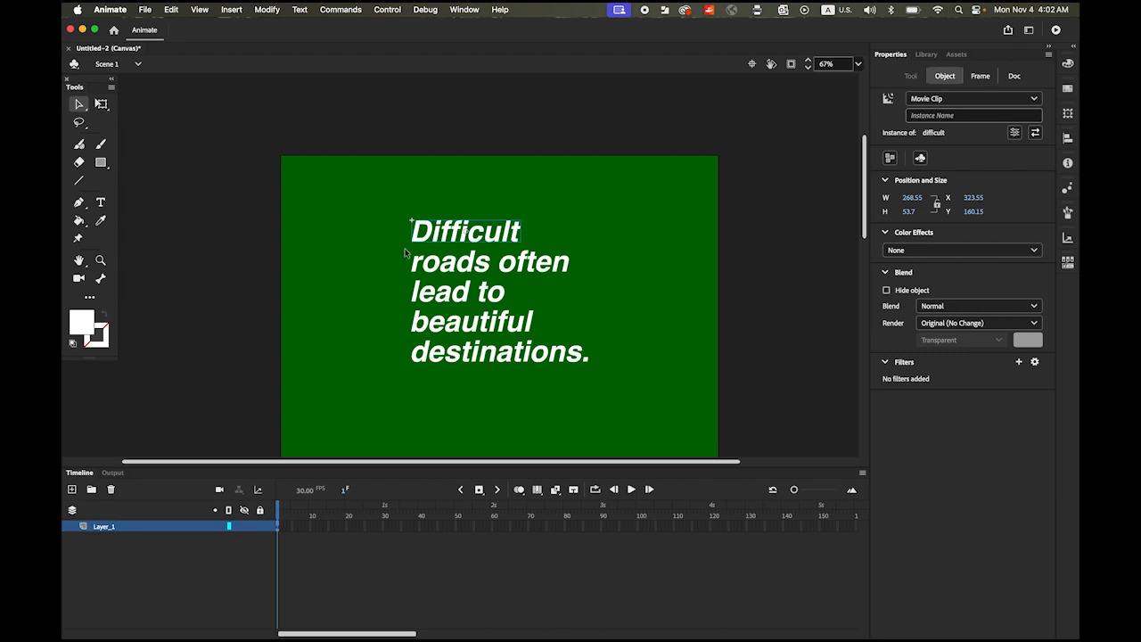
Convert the "roads often" line of the quote into a movie clip symbol named "roads".
drag(406, 247, 577, 285)
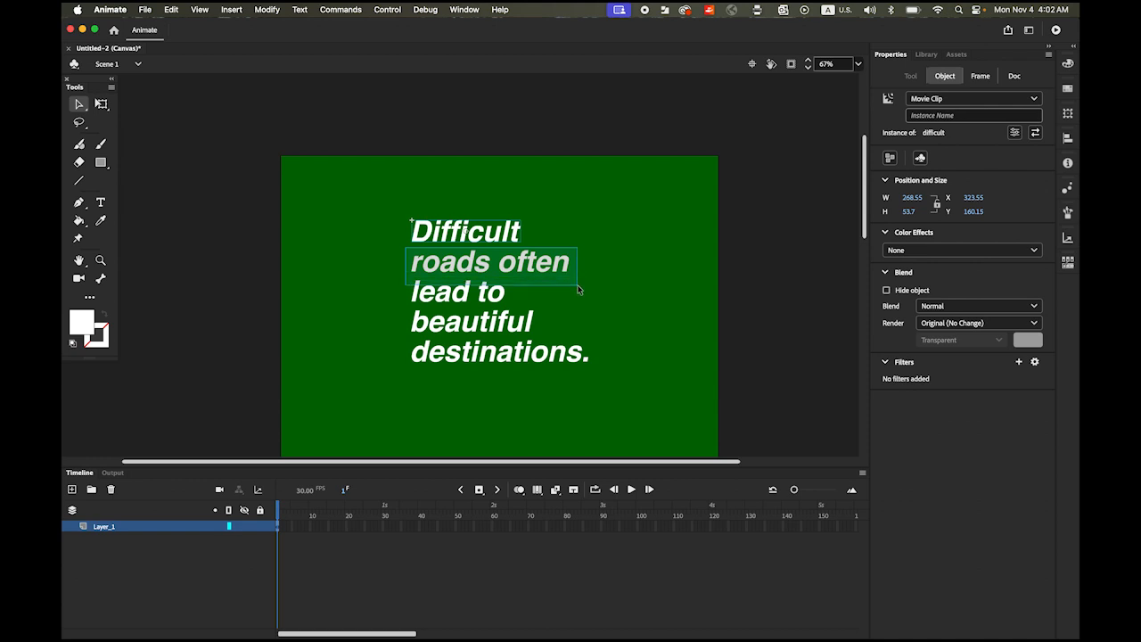
drag(578, 289, 580, 275)
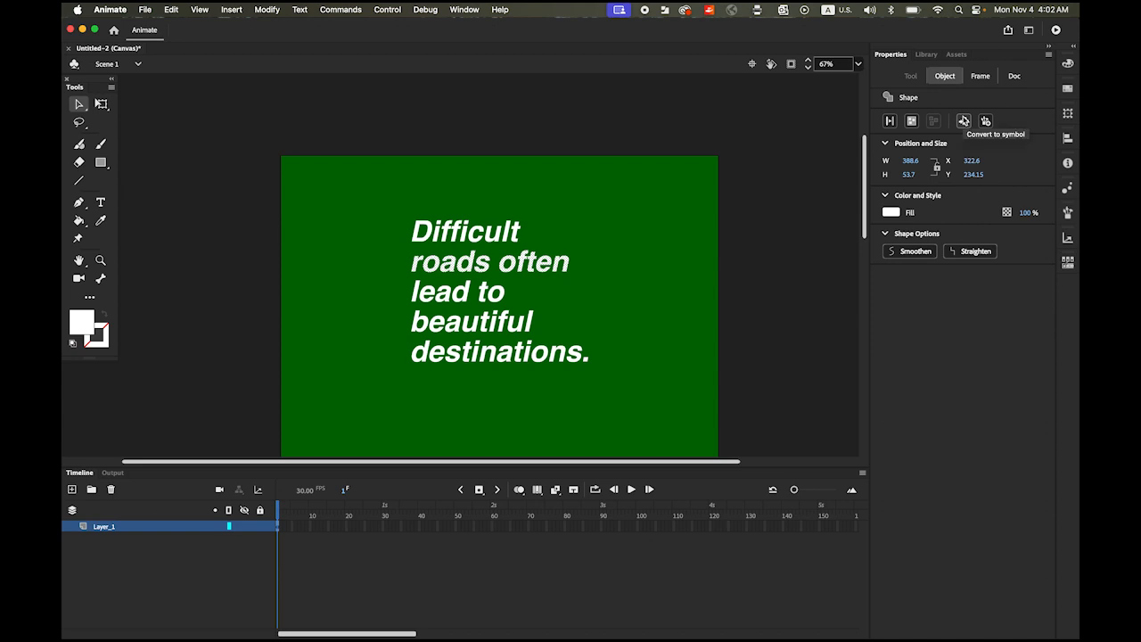
click(964, 120)
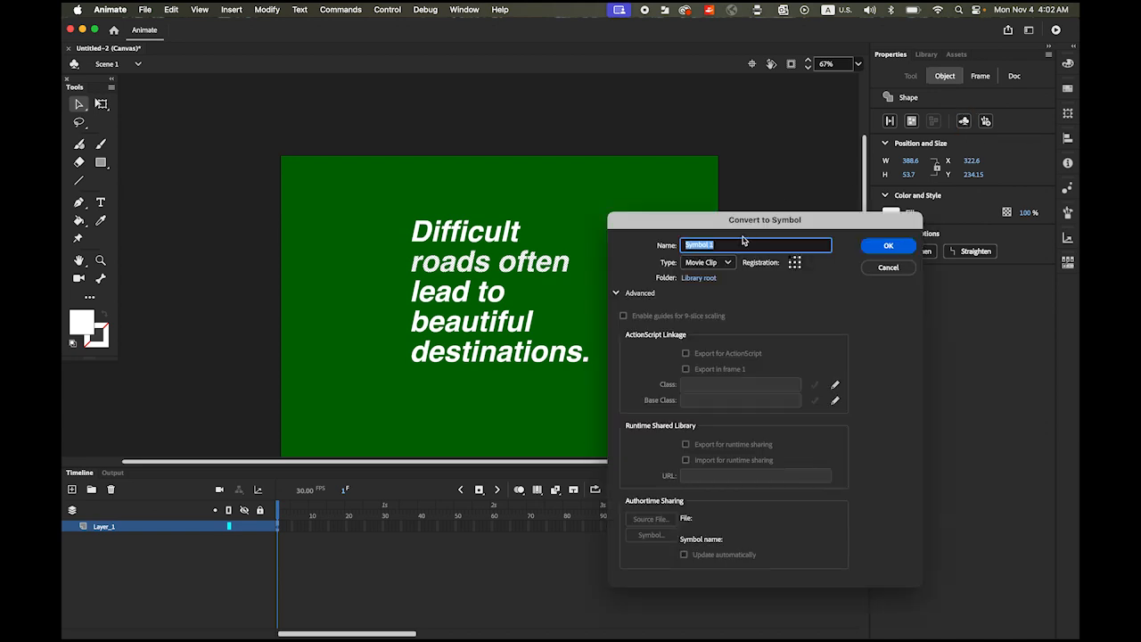
text(roads)
key(Return)
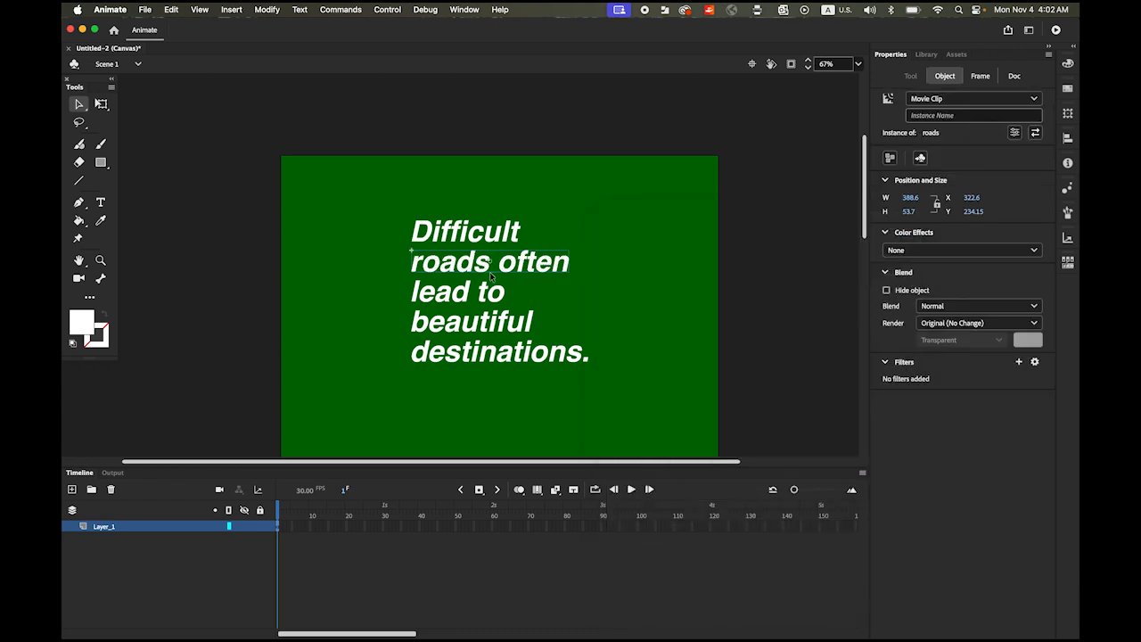
Convert the "lead to" line of the quote into a movie clip symbol named "lead".
drag(406, 280, 509, 306)
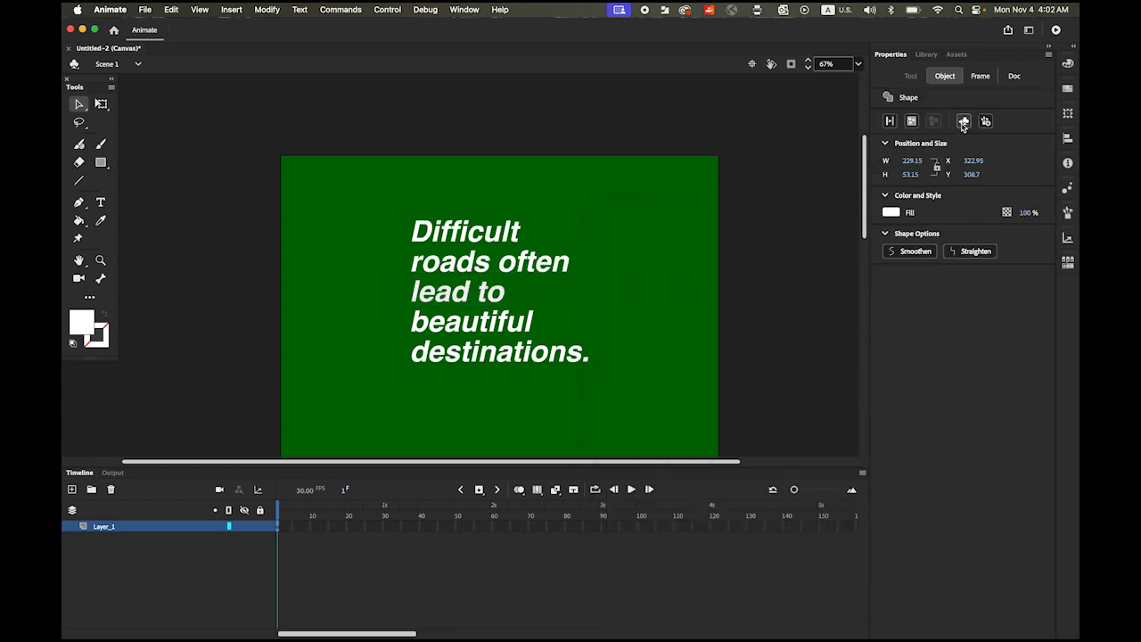
click(963, 122)
text(lead)
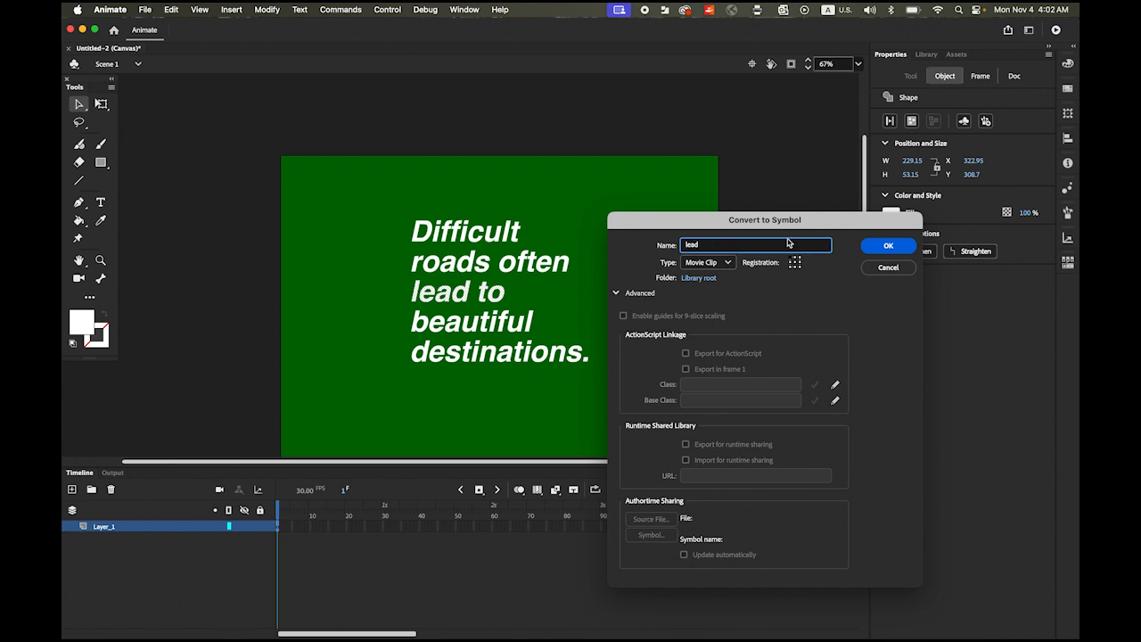
click(870, 250)
Convert the "beautiful" line of the quote into a movie clip symbol named "beautiful".
drag(399, 311, 551, 339)
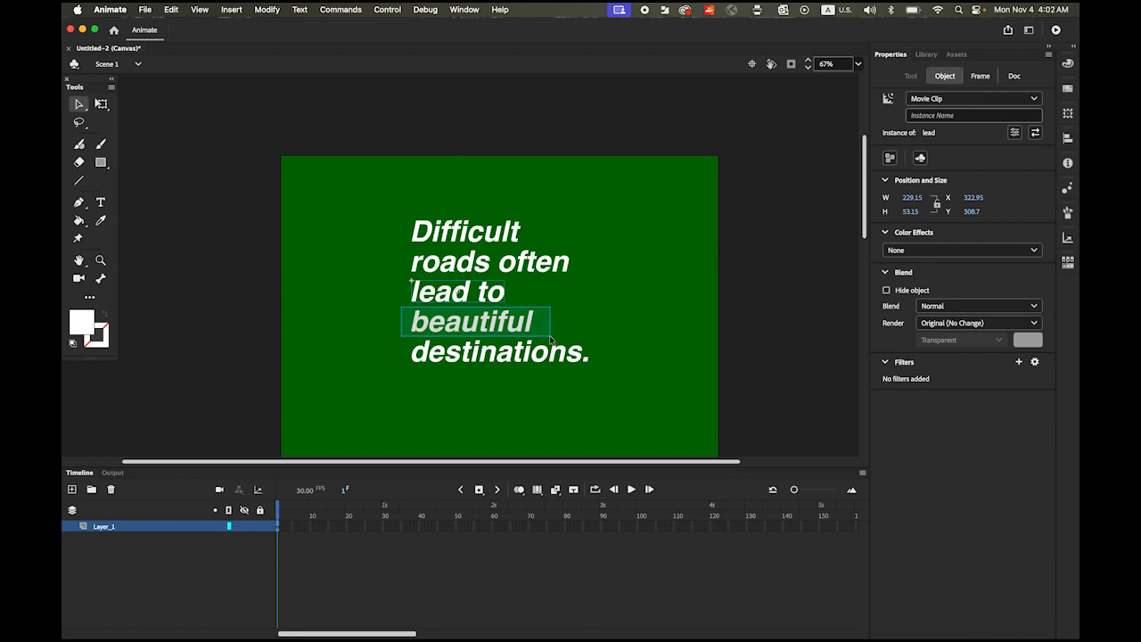
key(F8)
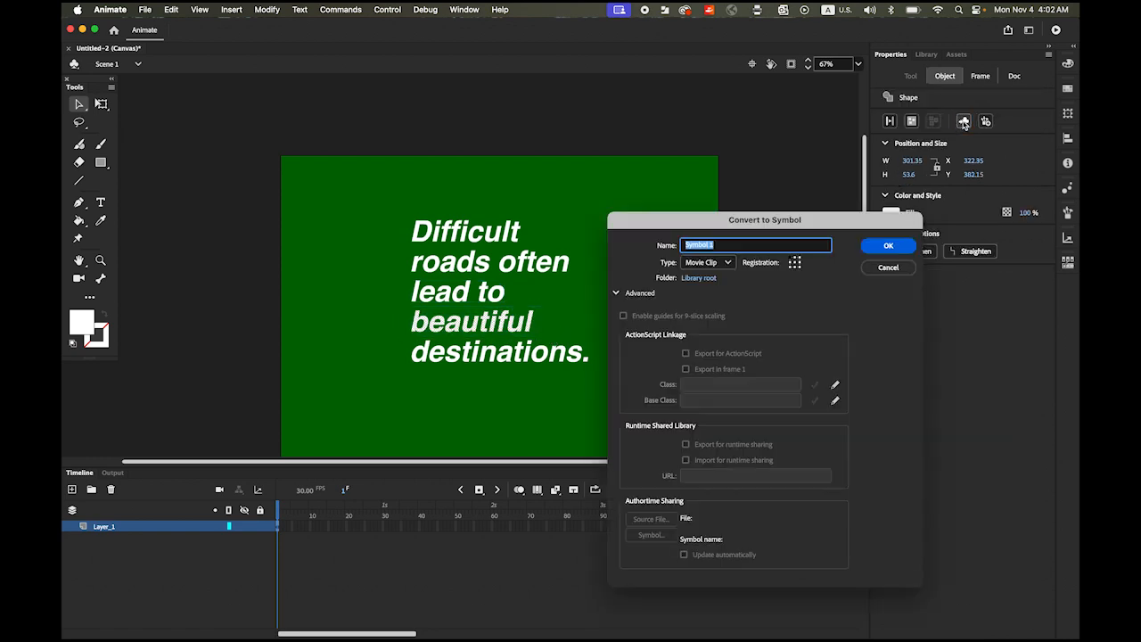
text(beautiful)
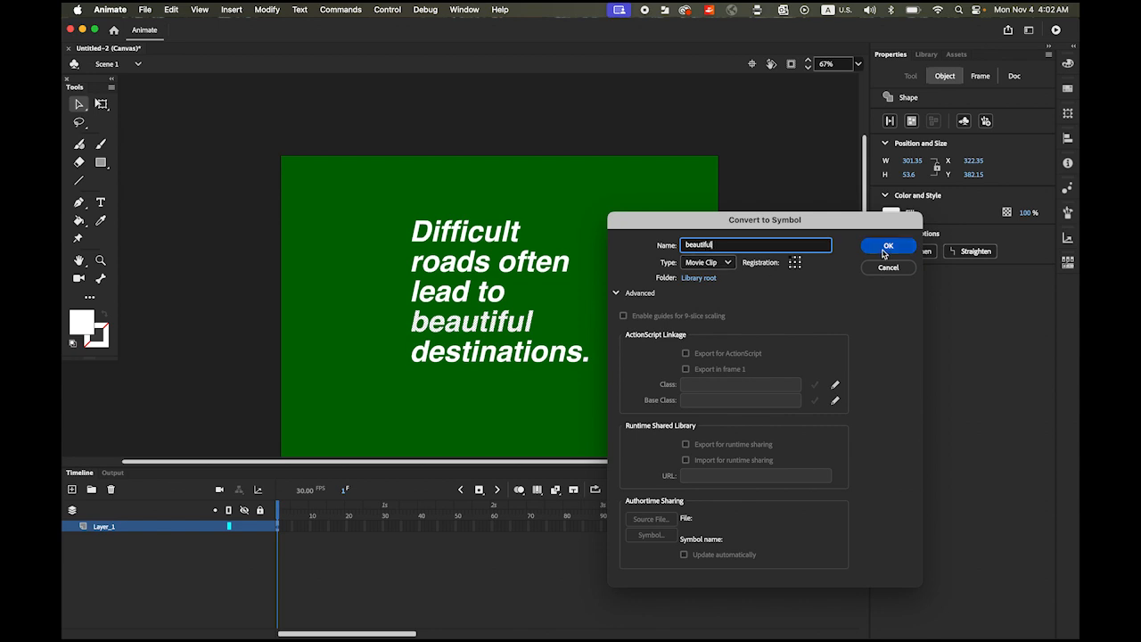
click(888, 246)
Convert the quote's last line, "destinations.", into a movie clip symbol named "destinations".
drag(407, 340, 603, 376)
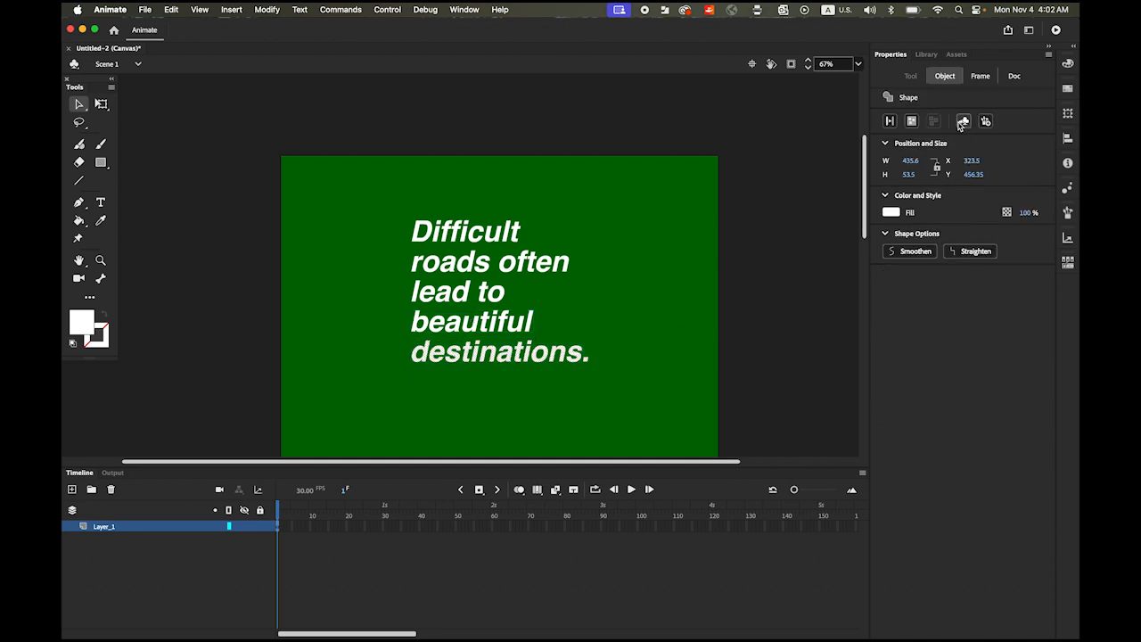
key(F8)
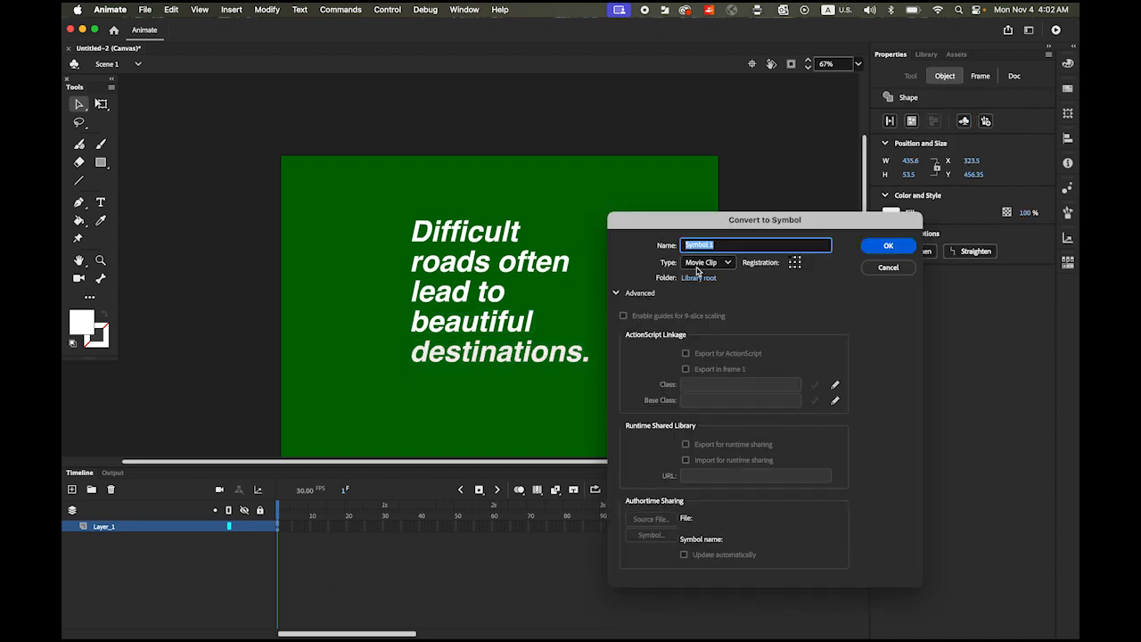
text(destinations)
key(Return)
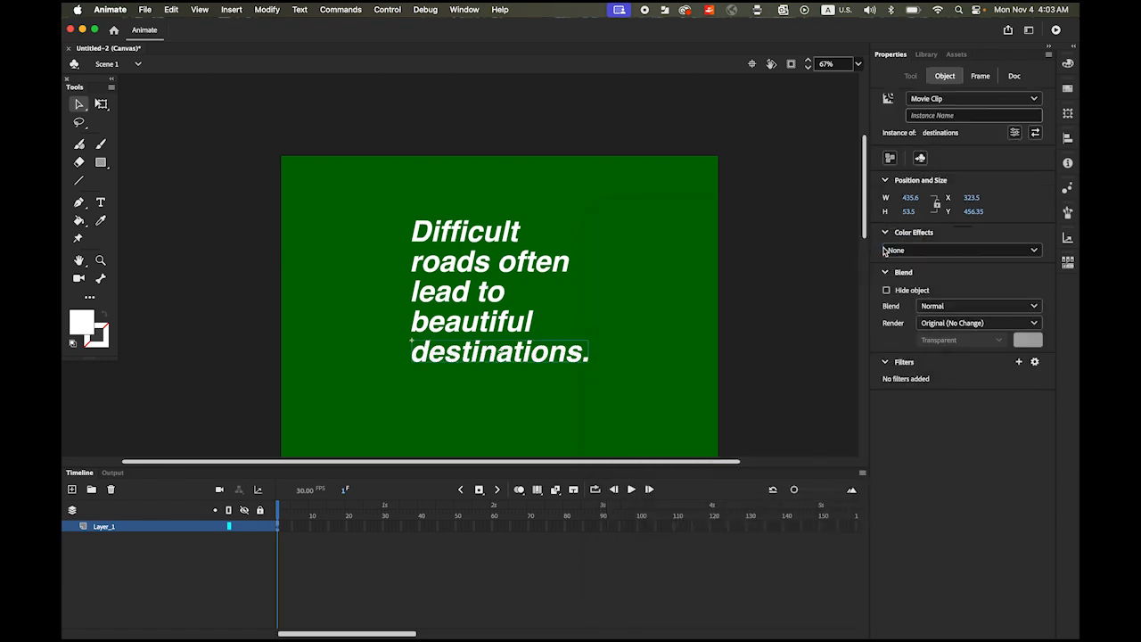
Distribute all five movie clips of the quote to separate layers.
click(79, 260)
key(super+minus)
click(79, 105)
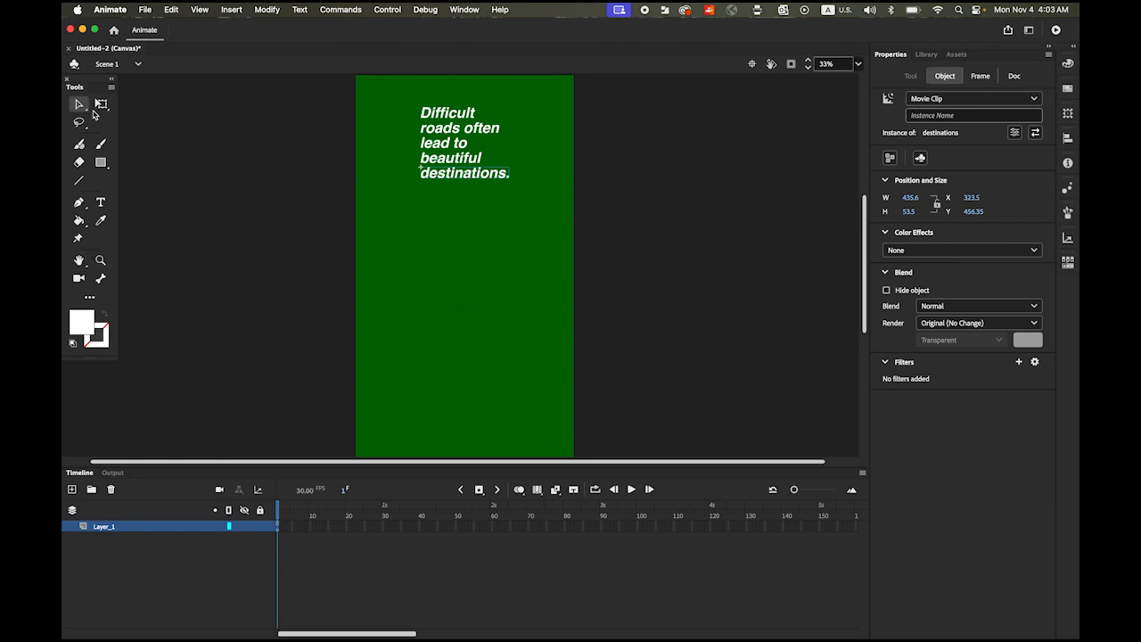
drag(387, 95, 564, 254)
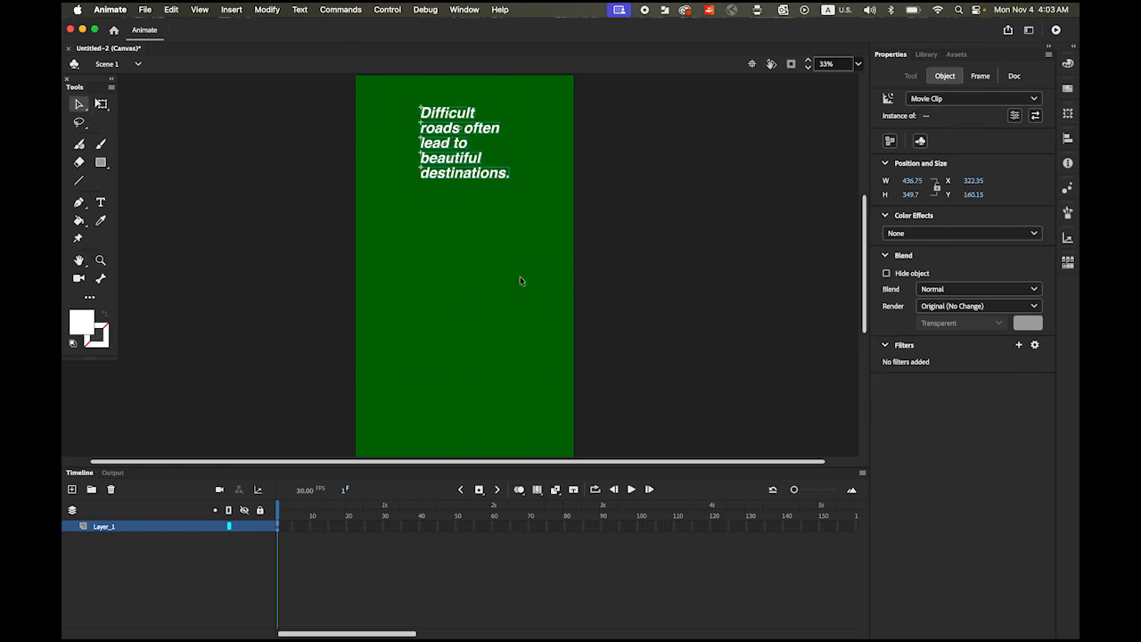
click(267, 9)
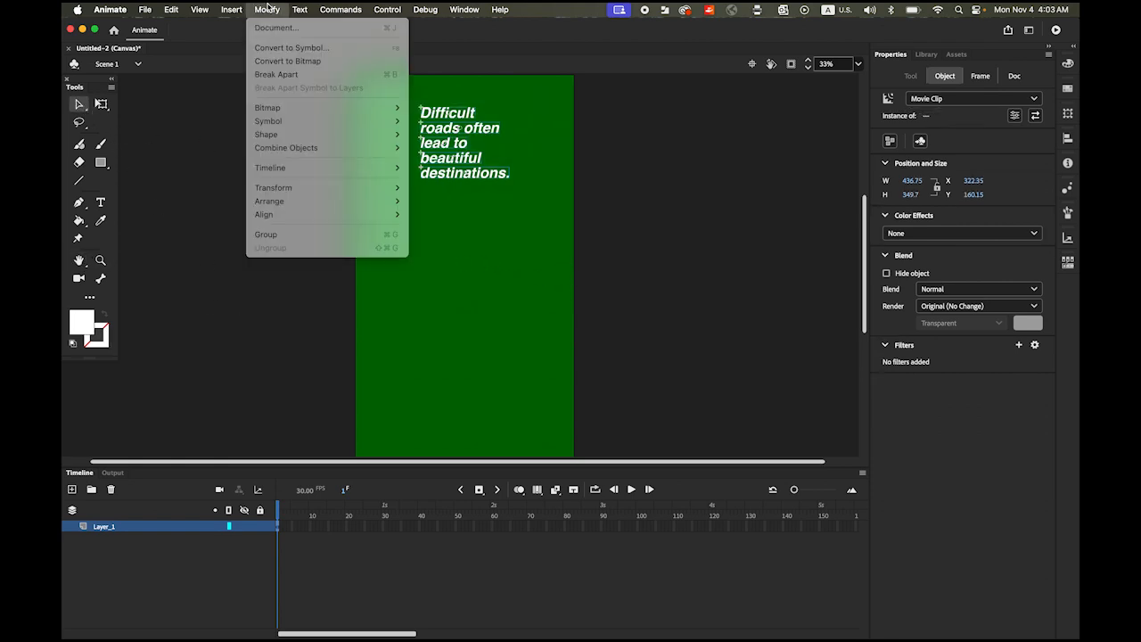
mouse_move(293, 168)
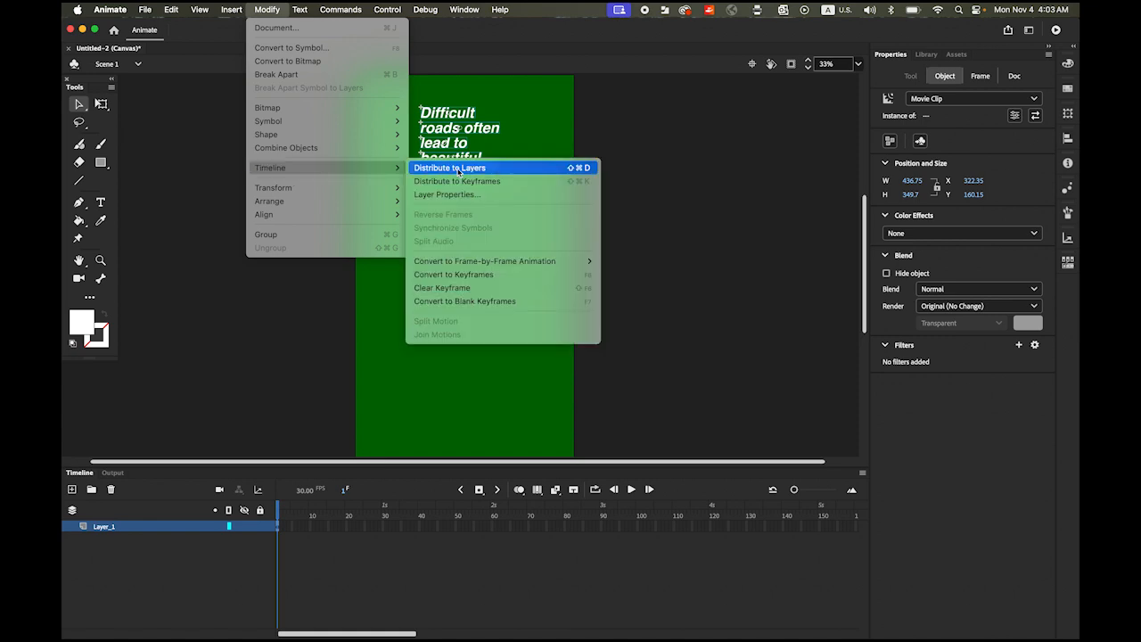
click(514, 169)
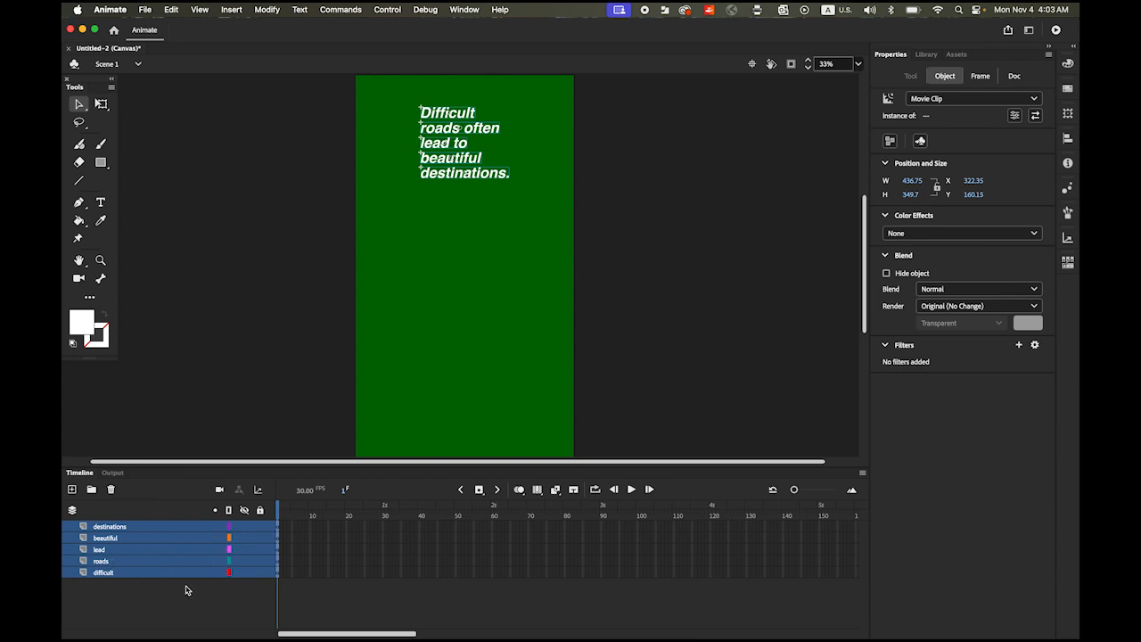
Insert keyframes at frame 30 on all five text layers.
click(383, 575)
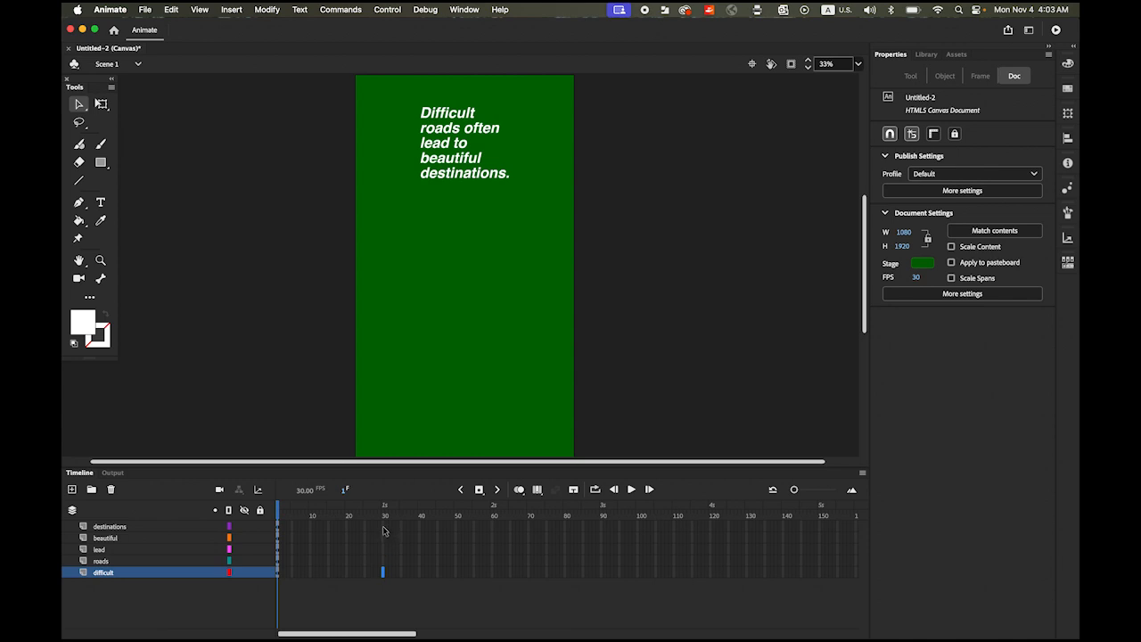
shift+click(384, 529)
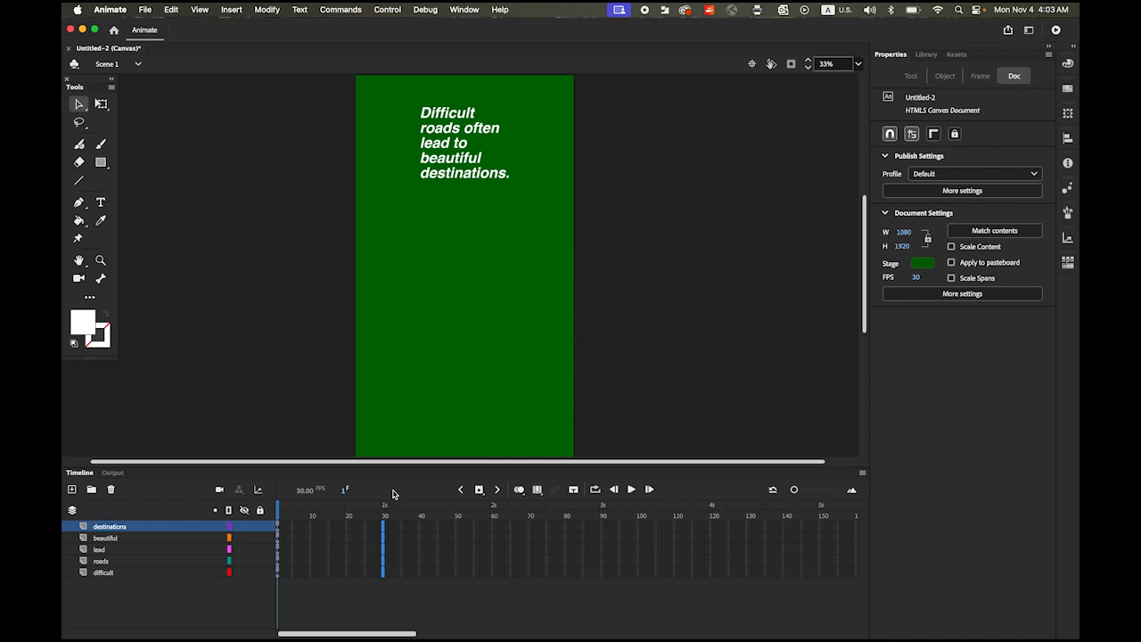
click(479, 491)
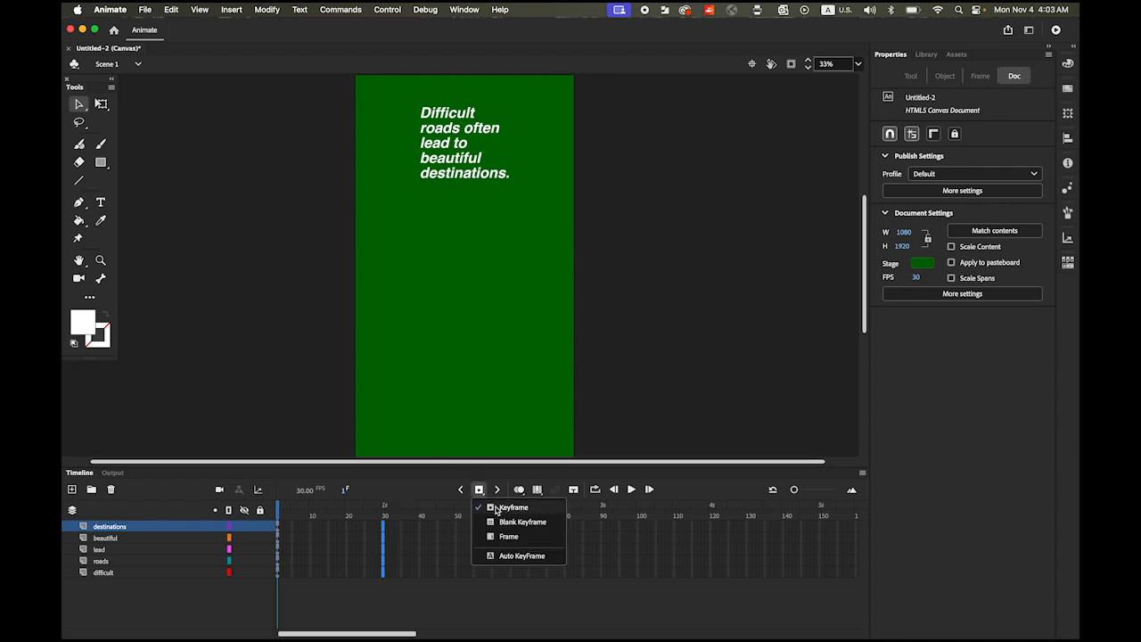
click(513, 507)
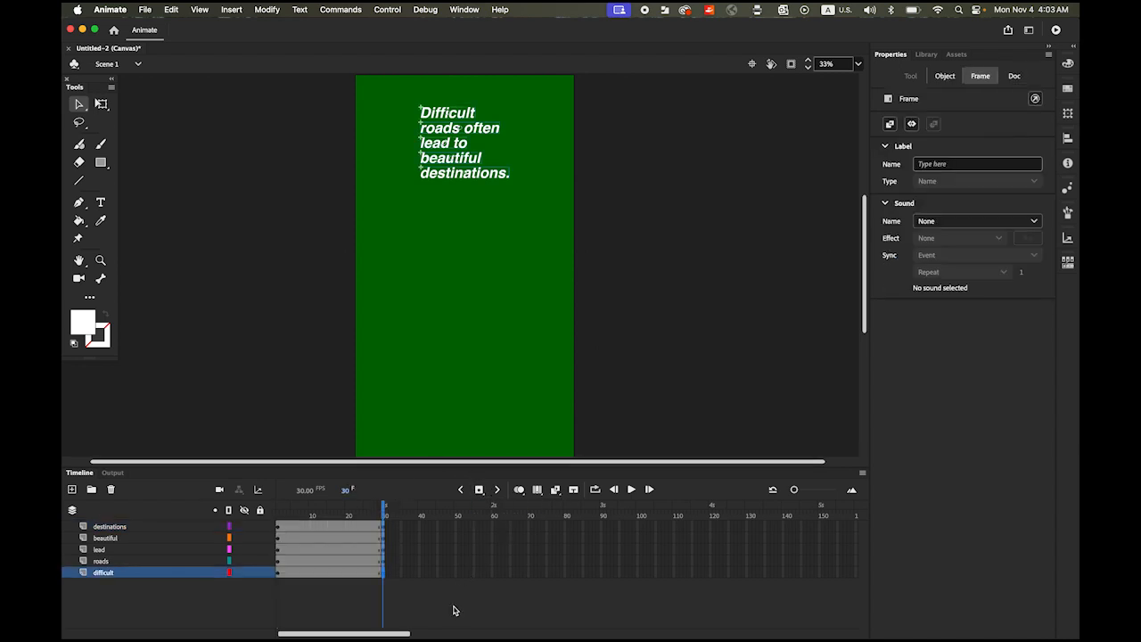
Create classic tweens between frames 1 and 30 on all five text layers.
click(127, 575)
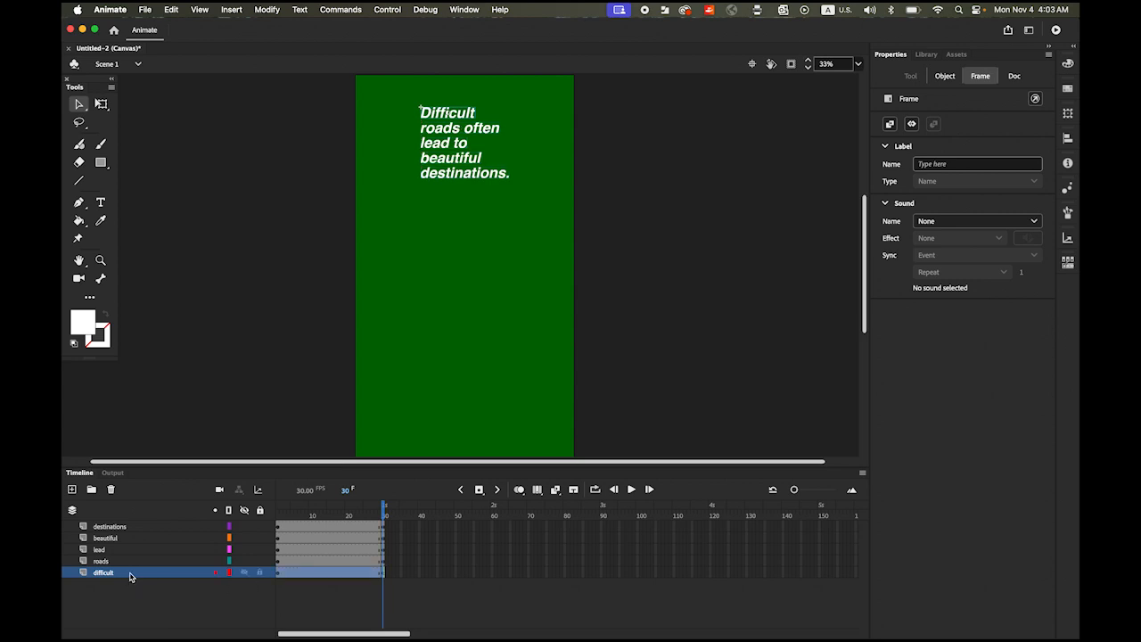
shift+click(150, 527)
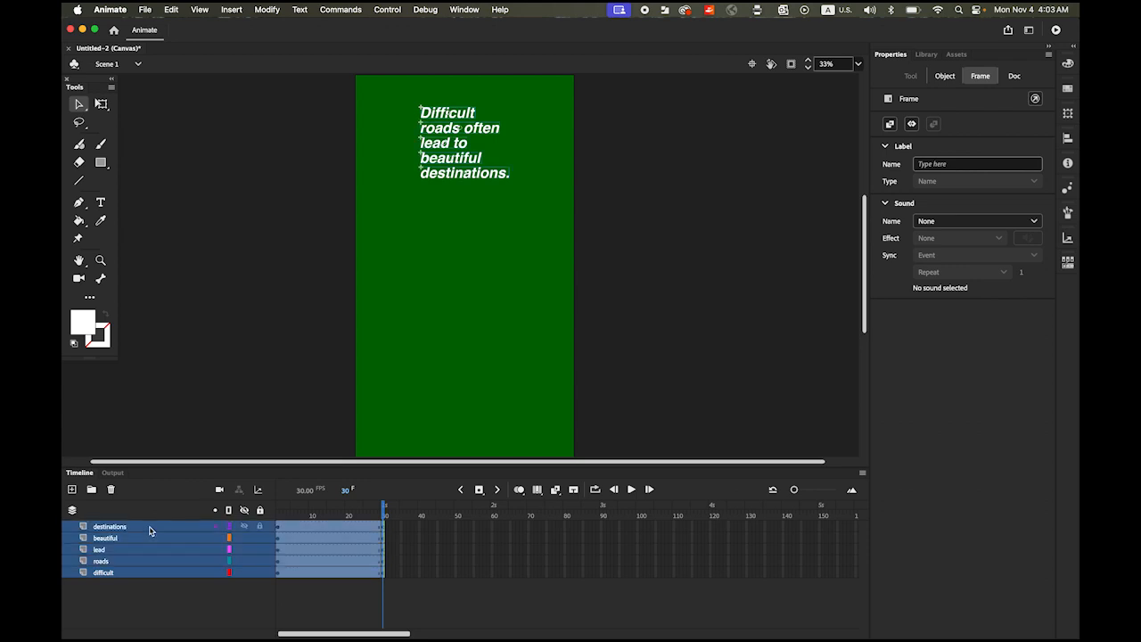
right_click(327, 539)
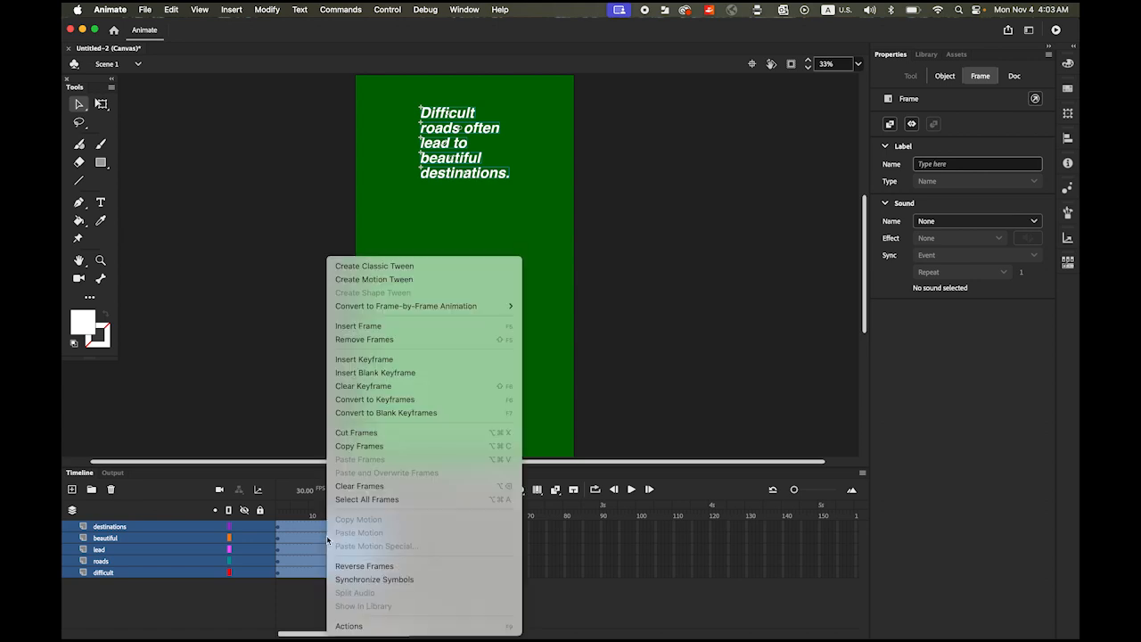
click(420, 266)
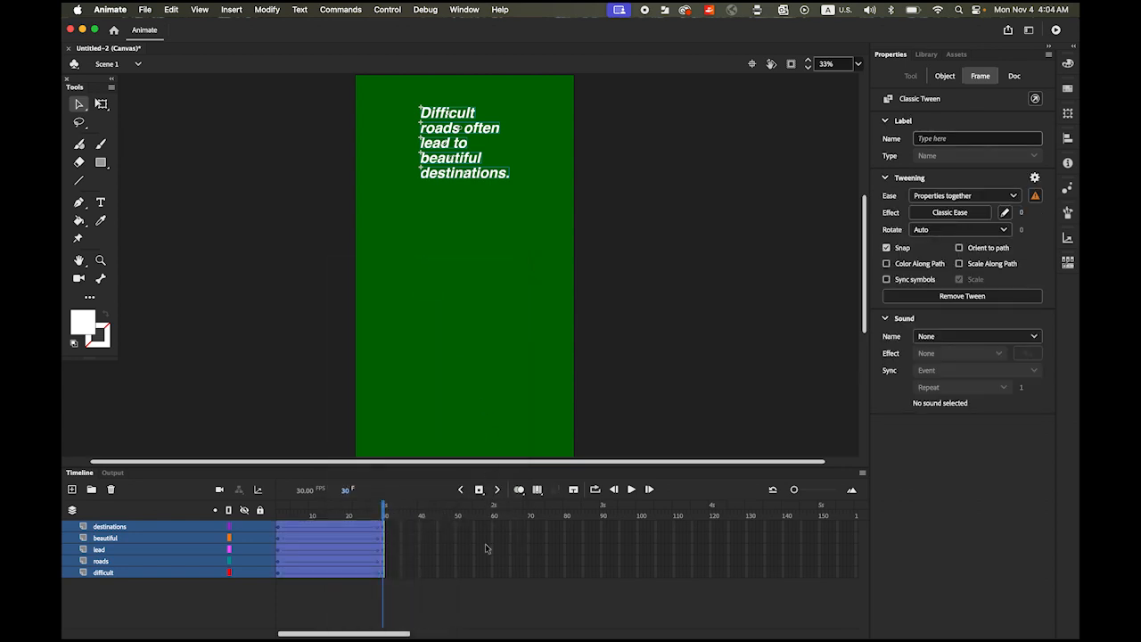
Set the classic ease value to 100 for the tweens starting at frame 1 on all five layers.
drag(384, 513, 265, 521)
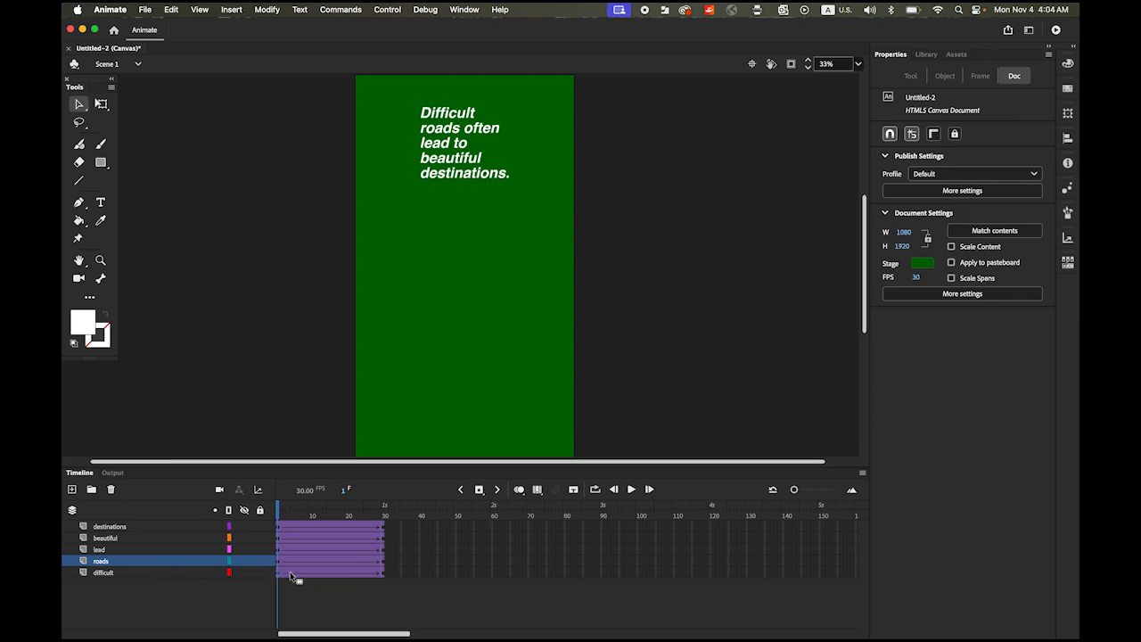
drag(279, 576, 380, 578)
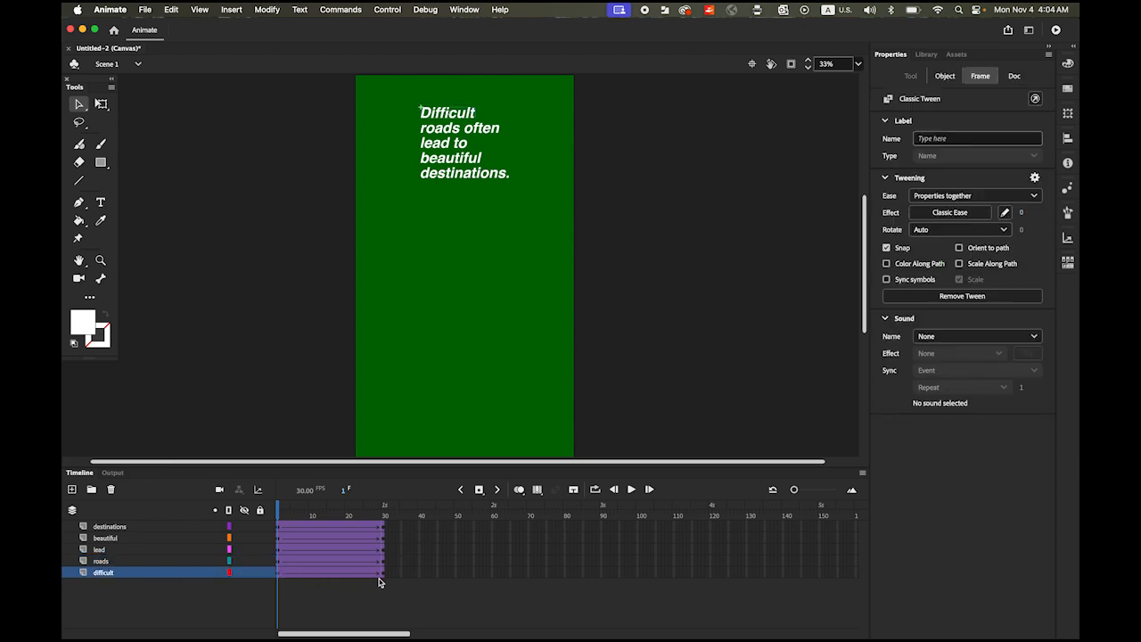
click(278, 576)
shift+click(279, 528)
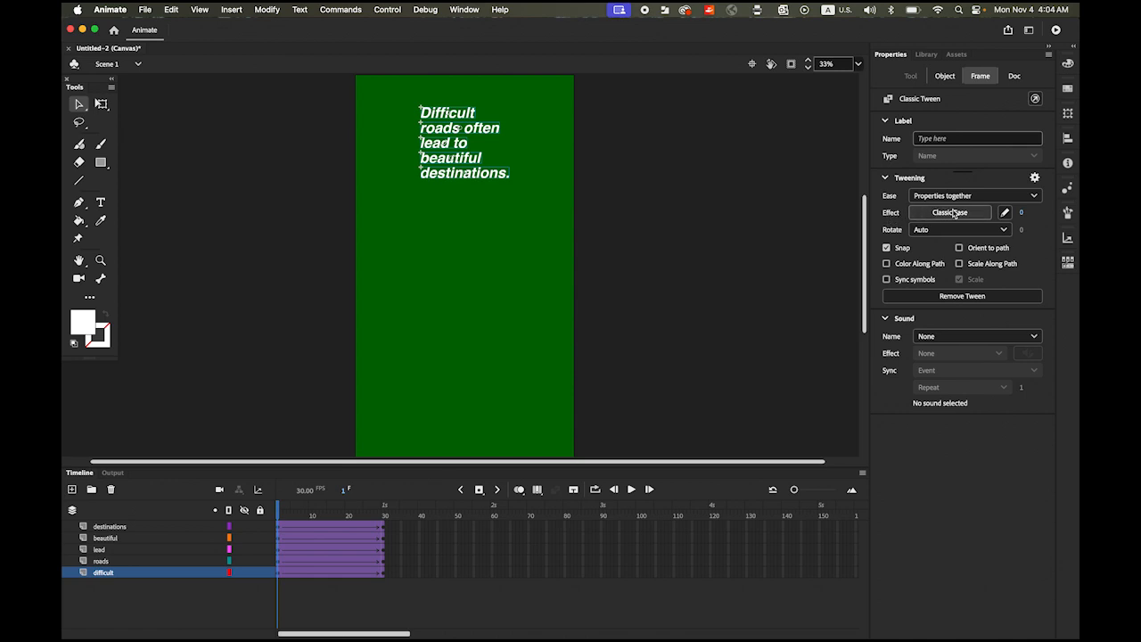
click(1021, 214)
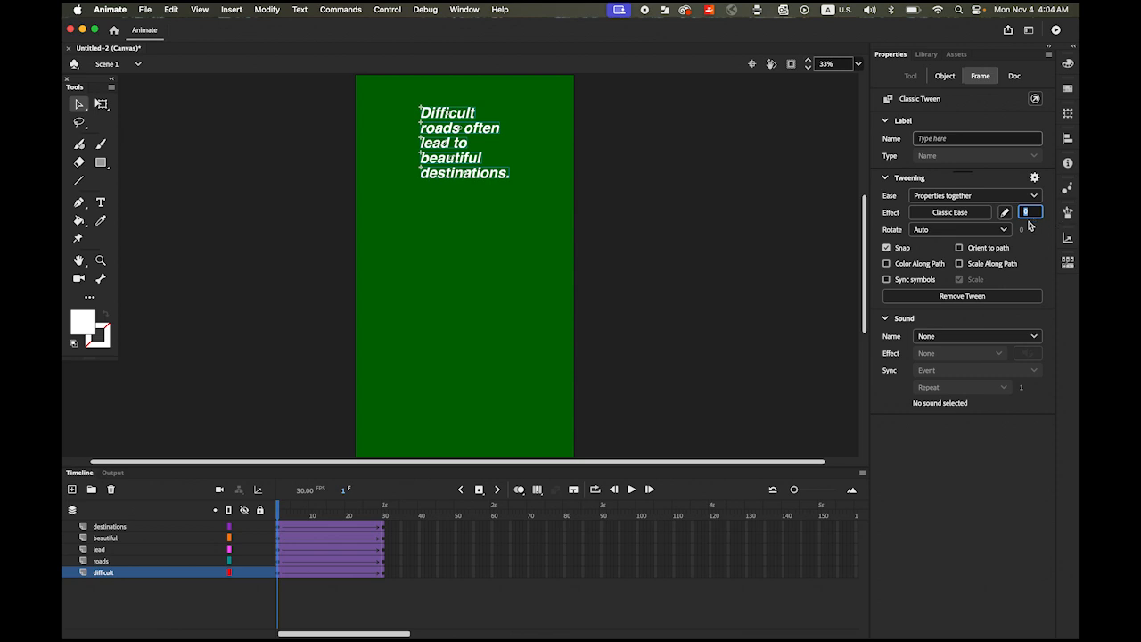
text(100)
click(699, 321)
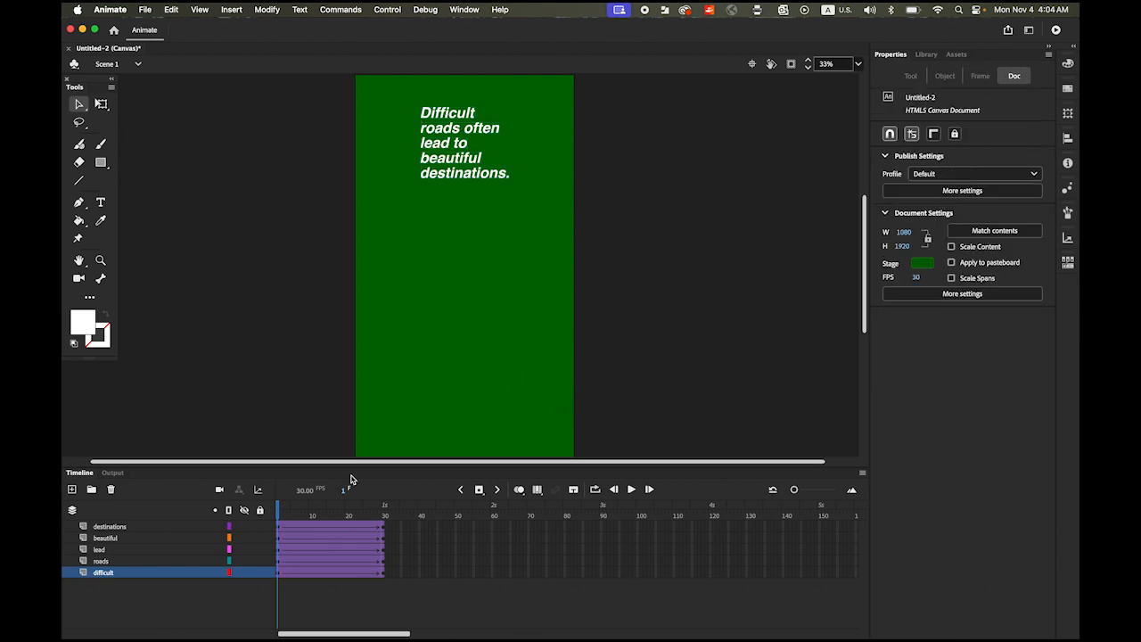
Enlarge all five text movie clips together at frame 1 to about 1640 × 1313 px.
drag(280, 516, 247, 516)
drag(568, 241, 380, 87)
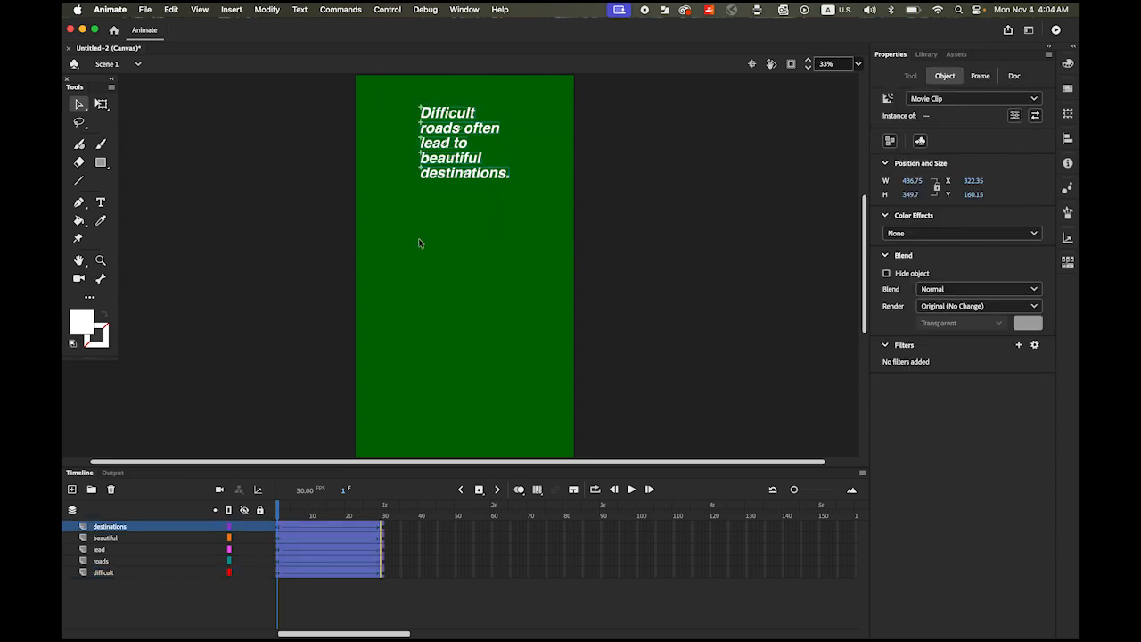
click(101, 104)
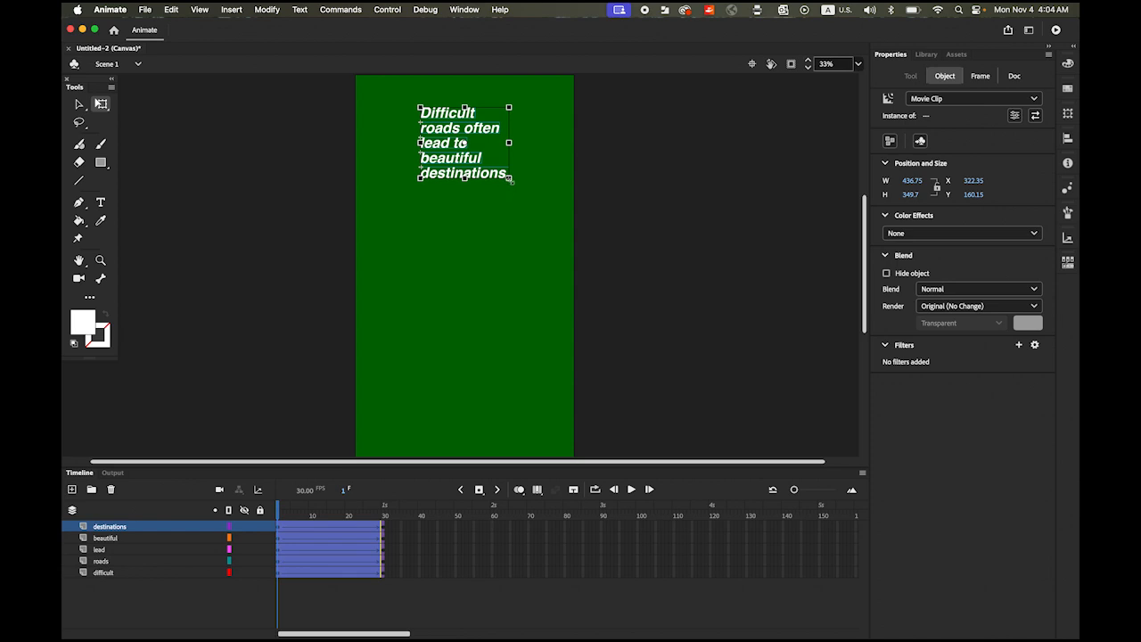
drag(514, 185, 657, 279)
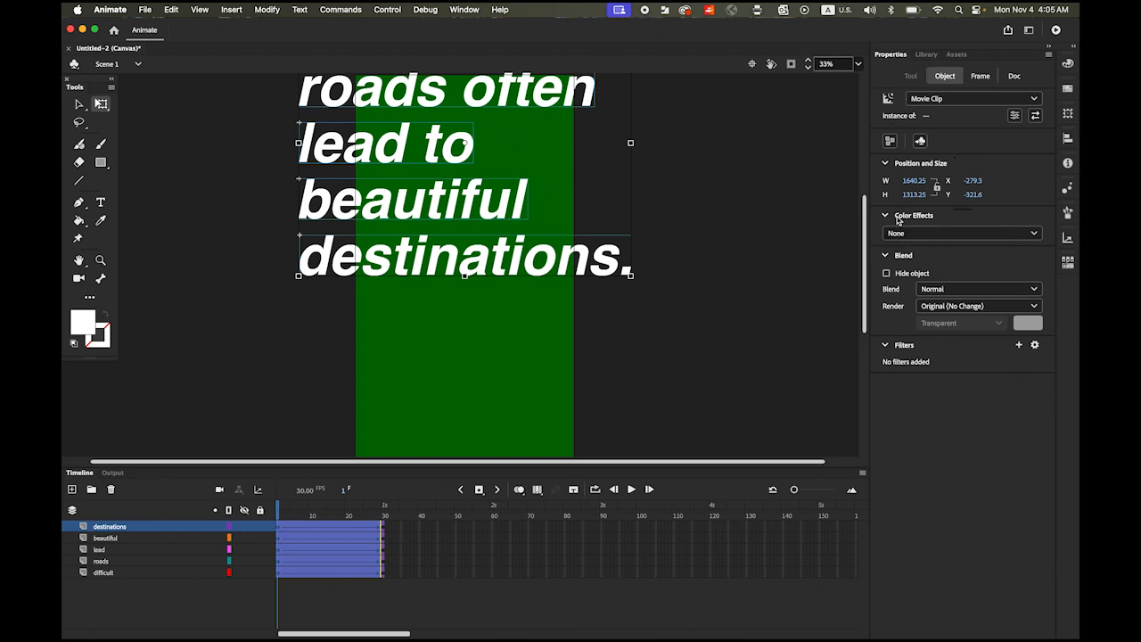
Set the alpha of the five enlarged movie clips at frame 1 to 0% and play back the animation.
click(1034, 234)
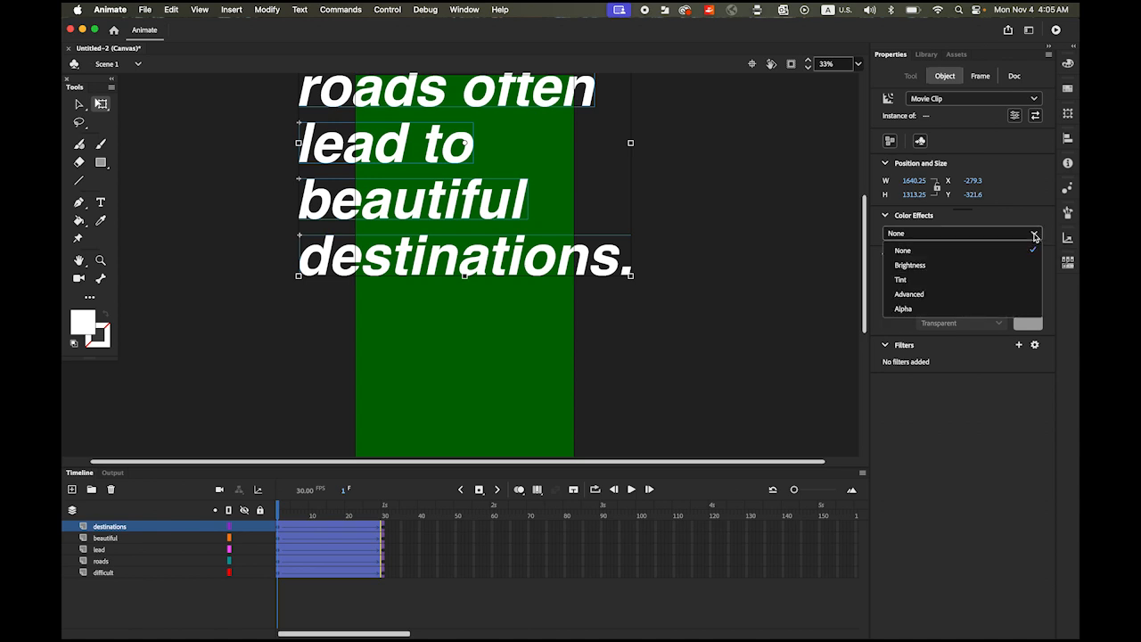
click(922, 309)
drag(892, 261, 797, 318)
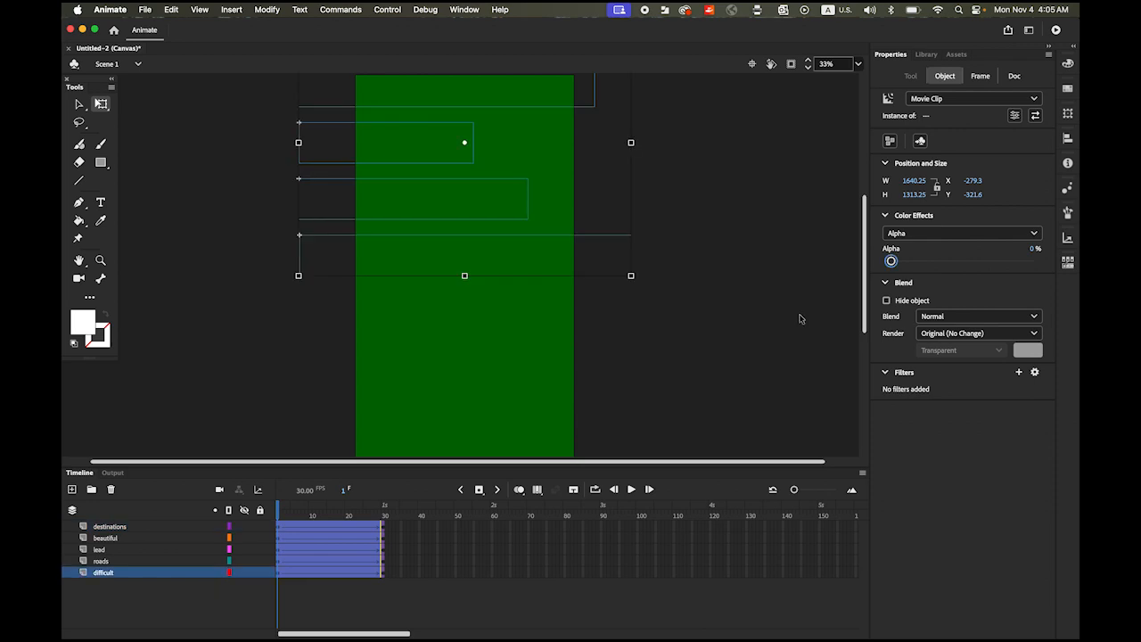
click(633, 491)
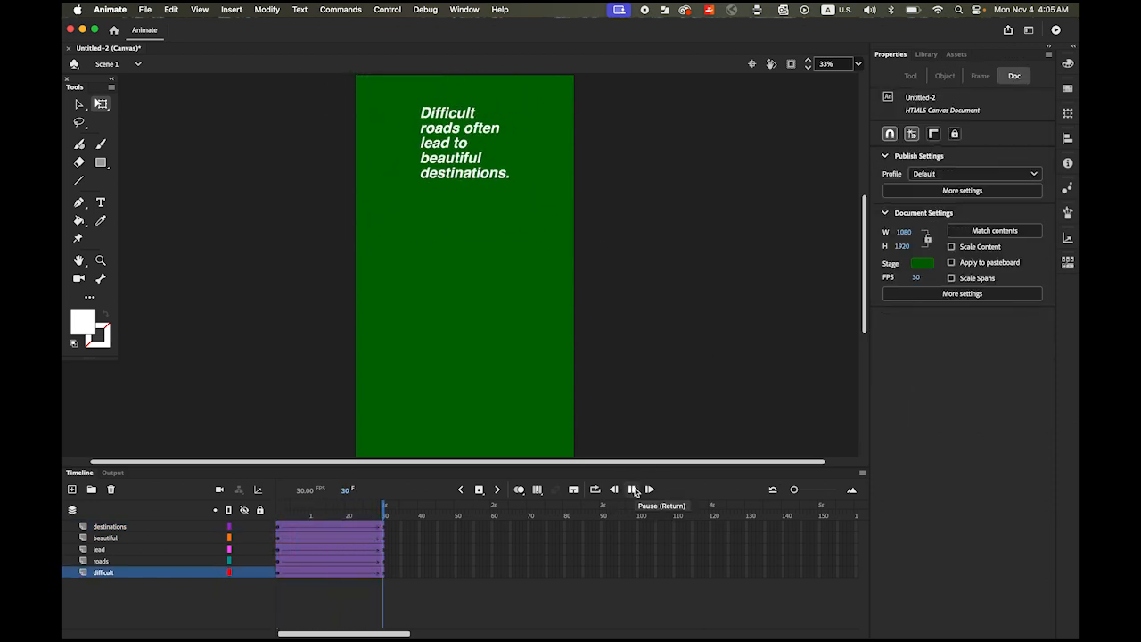
click(633, 490)
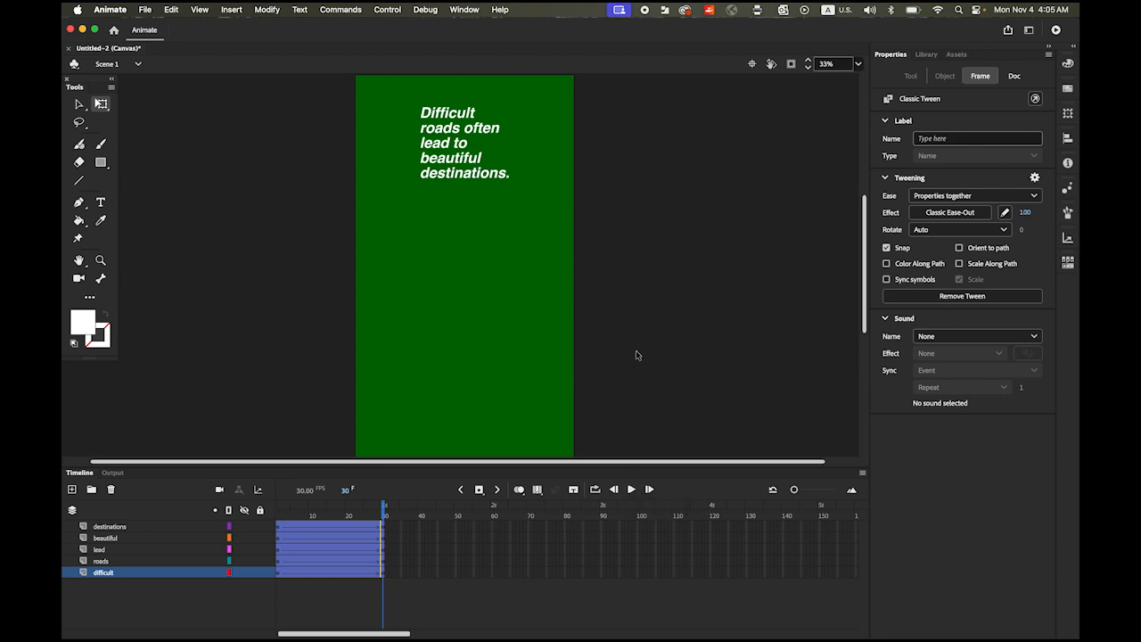
Shift the whole roads layer tween 15 frames later so that it ends at frame 45.
click(113, 577)
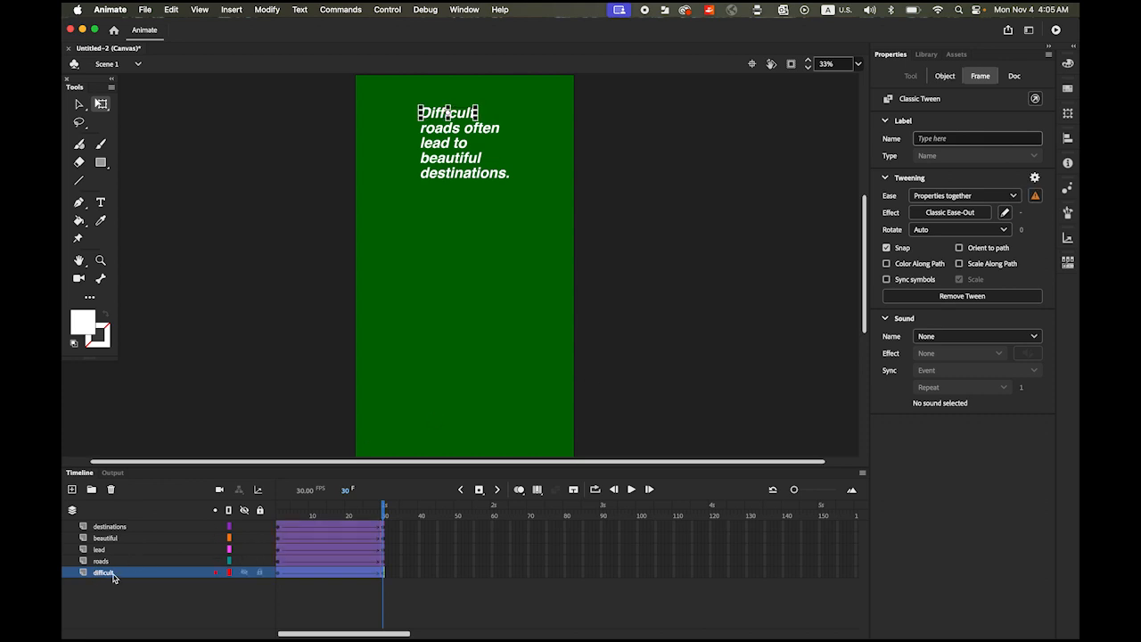
click(79, 105)
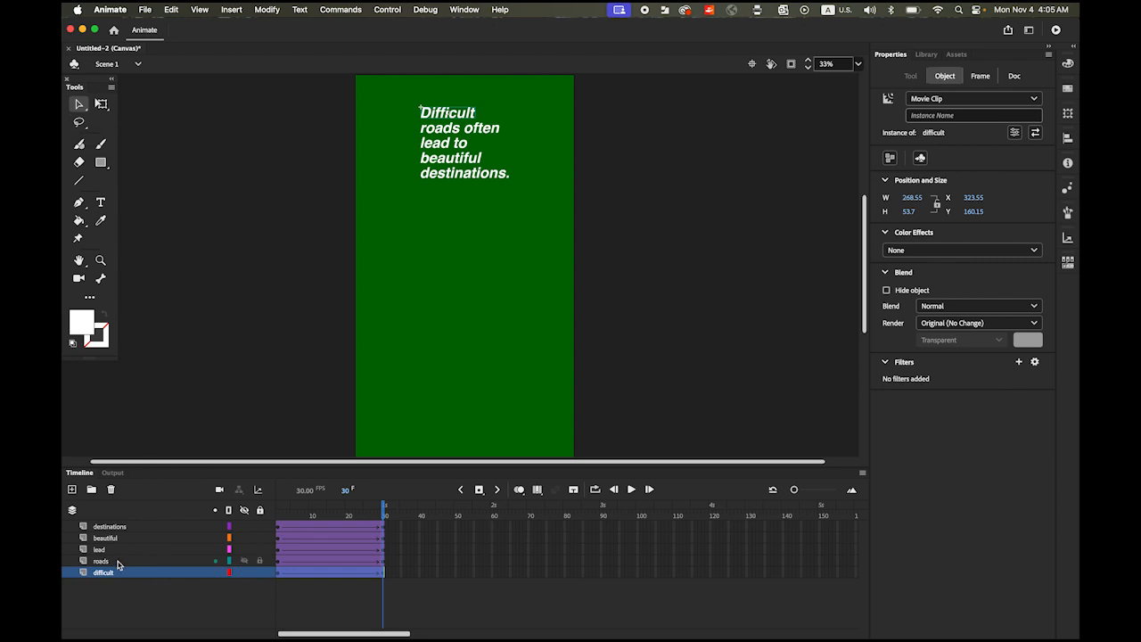
click(118, 561)
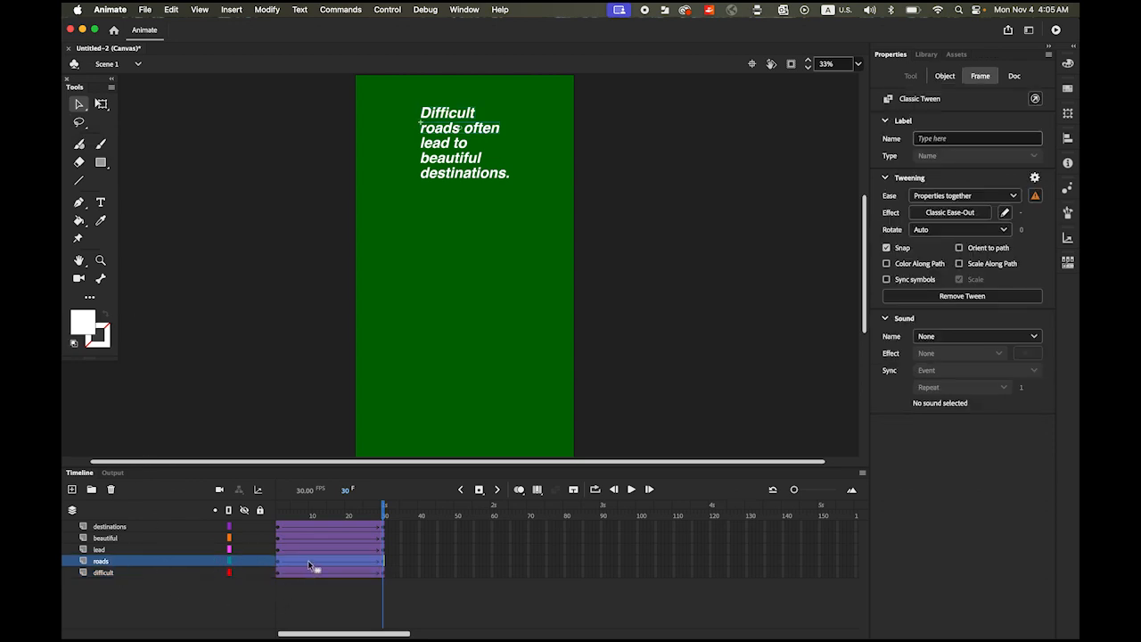
drag(307, 560, 361, 564)
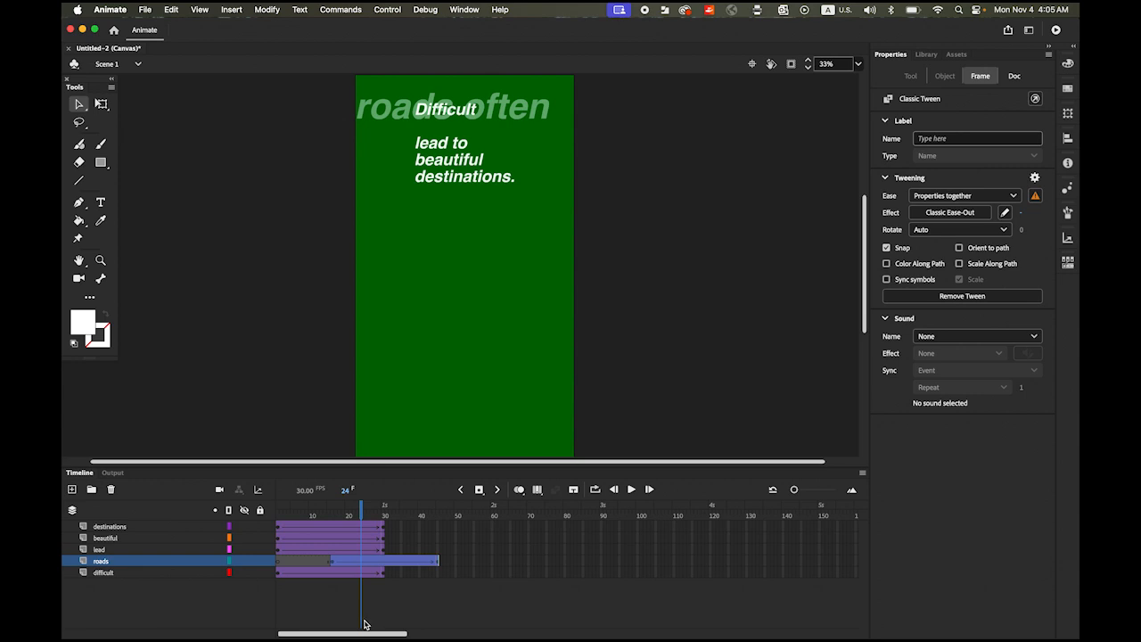
Shift the lead layer's tween to end at frame 60 and the beautiful layer's tween to end at frame 75.
click(128, 551)
drag(316, 553, 423, 555)
click(315, 537)
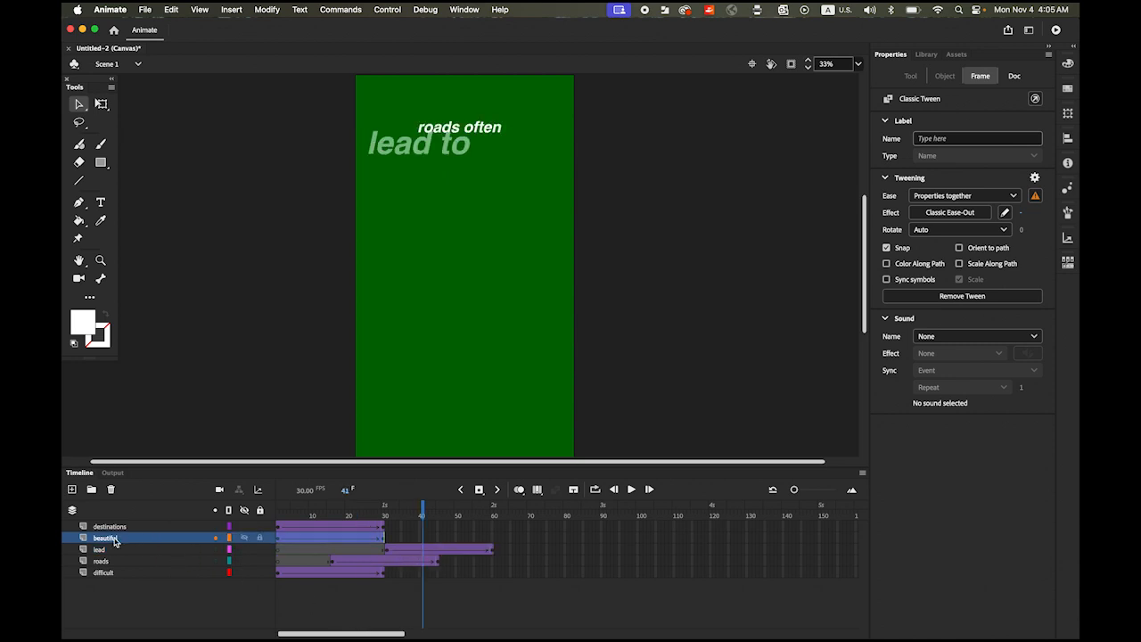
drag(328, 538, 492, 537)
Shift the destinations layer's tween to end at frame 90 and play the animation from frame 1.
click(112, 528)
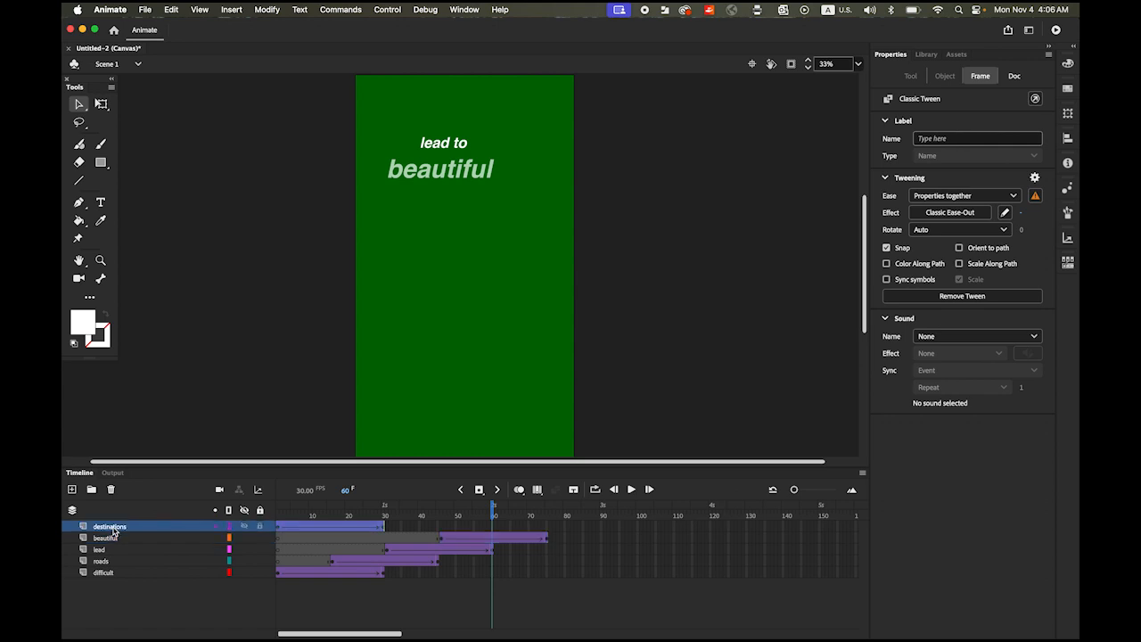
drag(312, 529, 523, 531)
drag(528, 530, 209, 526)
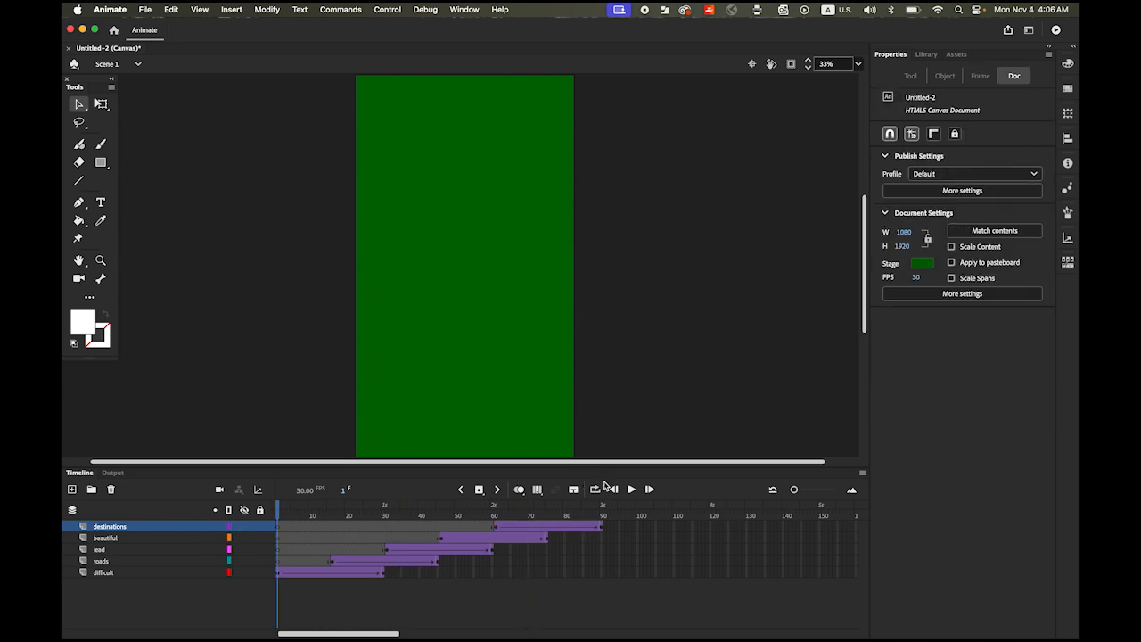
click(631, 489)
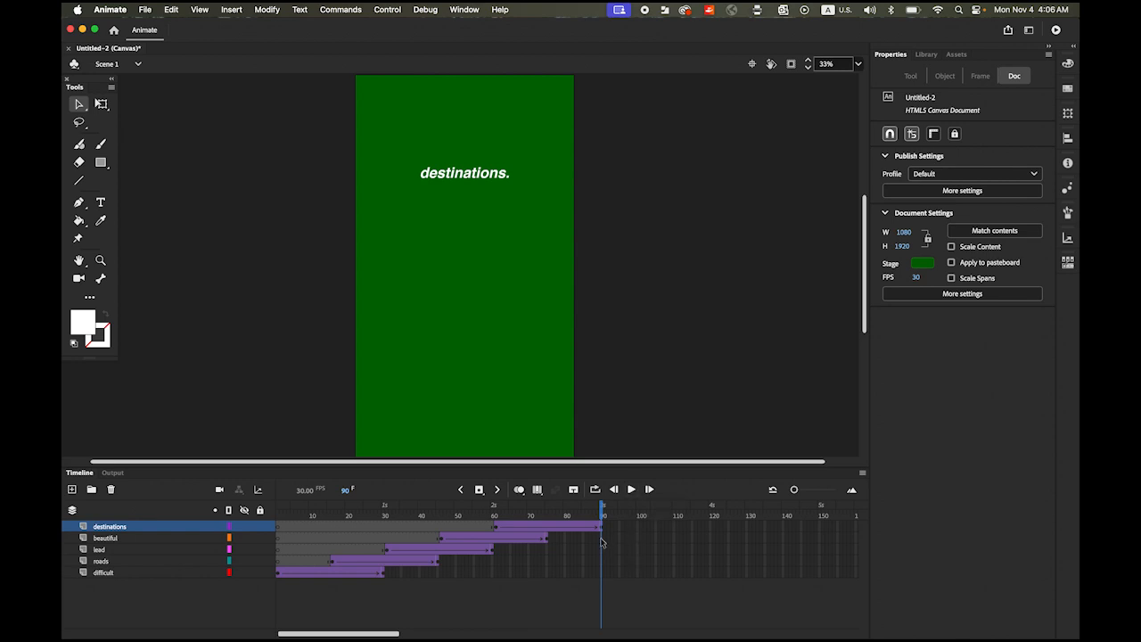
Insert keyframes at frame 90 on the beautiful, lead, roads and difficult layers.
click(602, 540)
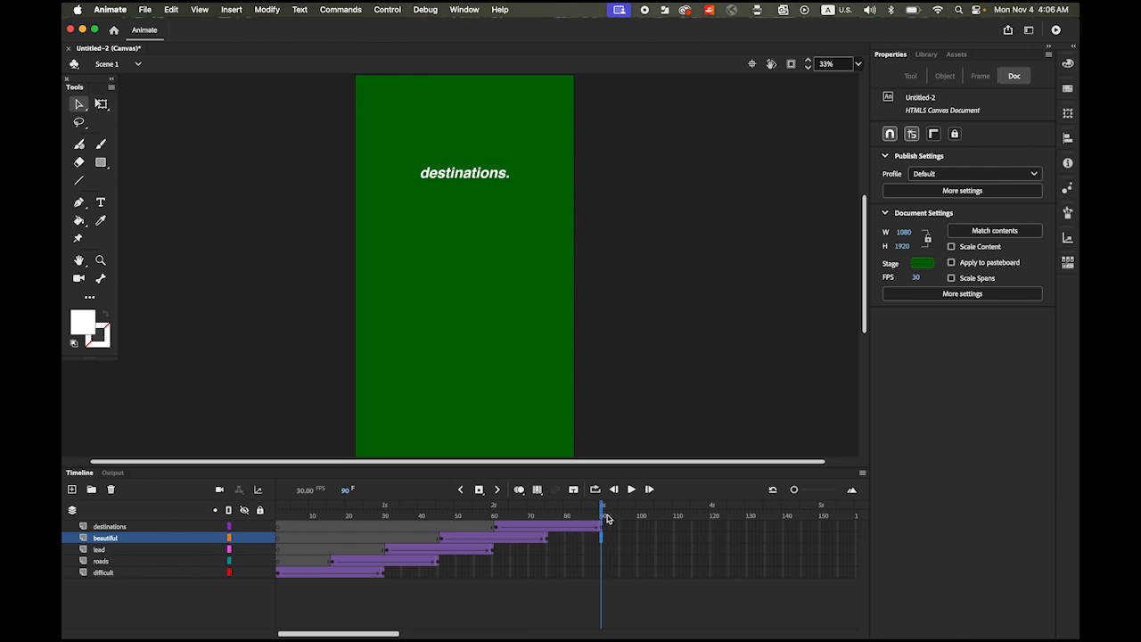
click(602, 574)
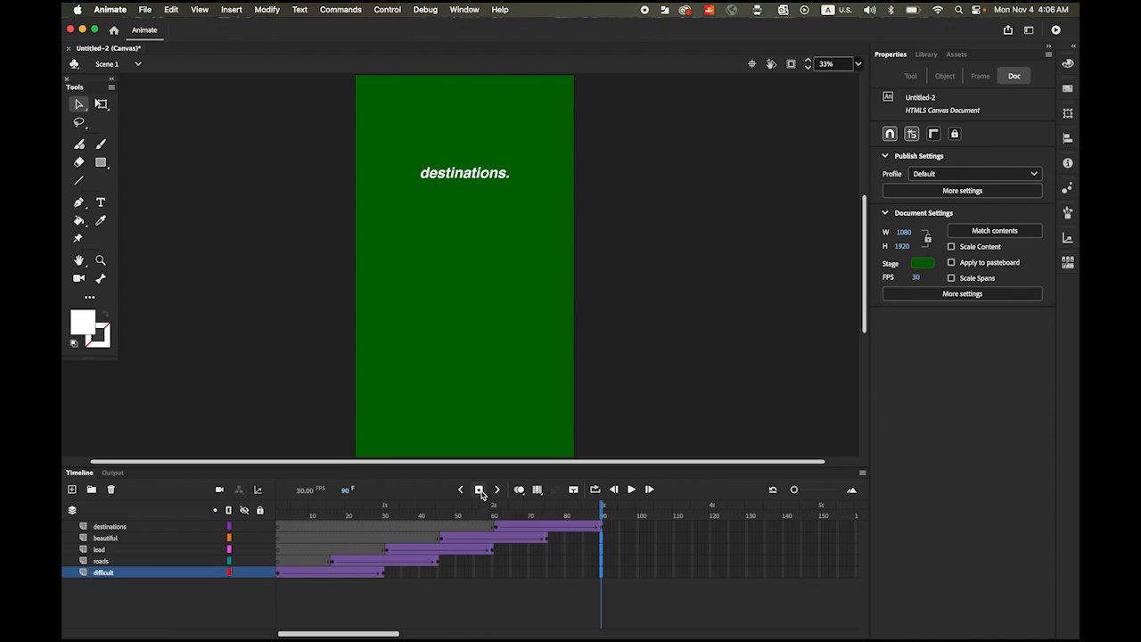
click(482, 493)
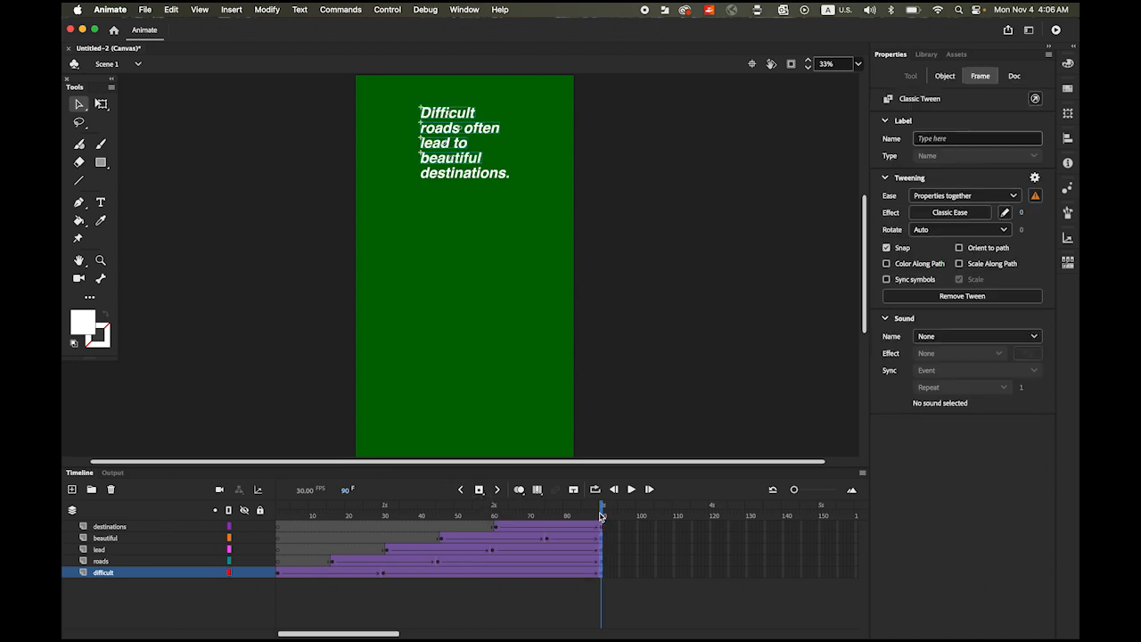
Play the animation from frame 1 to check the staggered entrance of the text lines.
drag(601, 515, 212, 522)
click(632, 489)
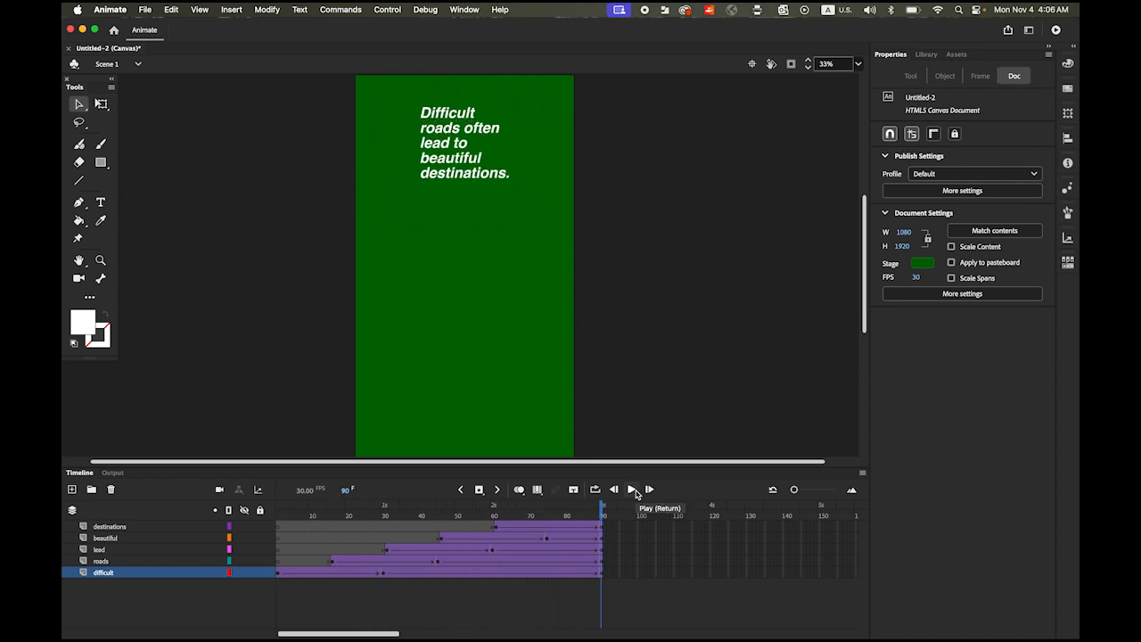
click(634, 492)
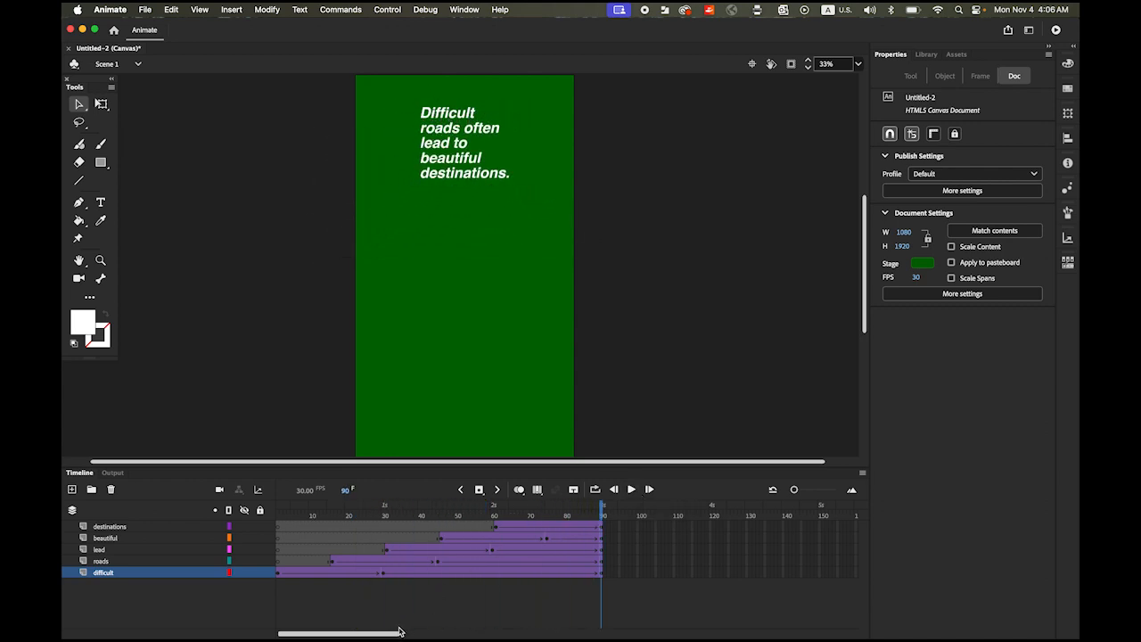
Insert keyframes at frame 180 on all five text layers.
drag(398, 634, 441, 634)
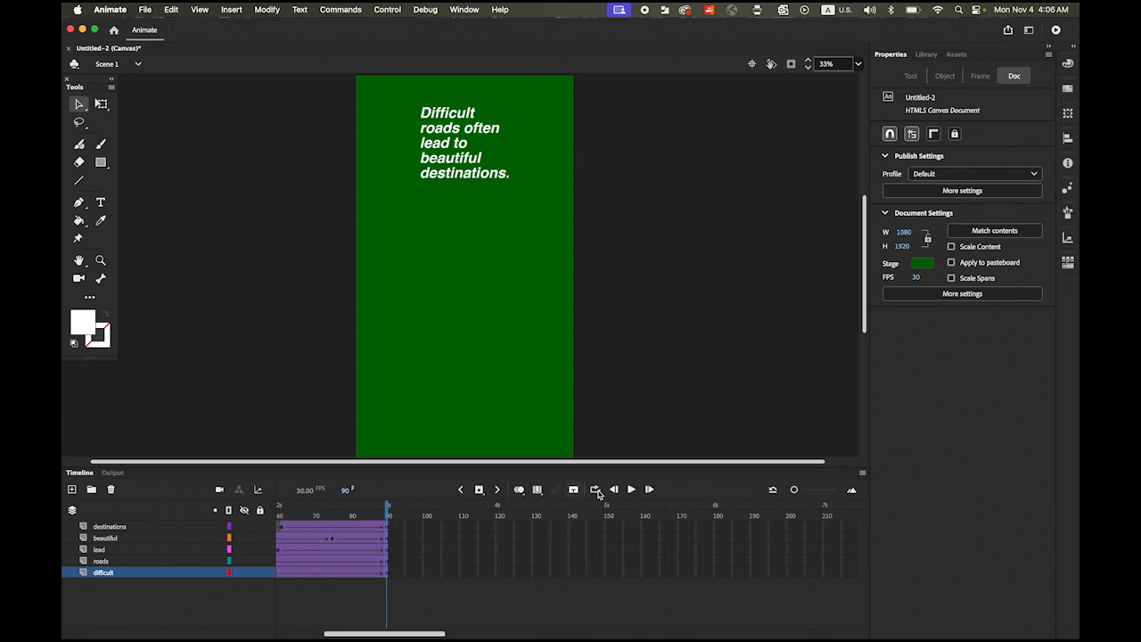
click(714, 527)
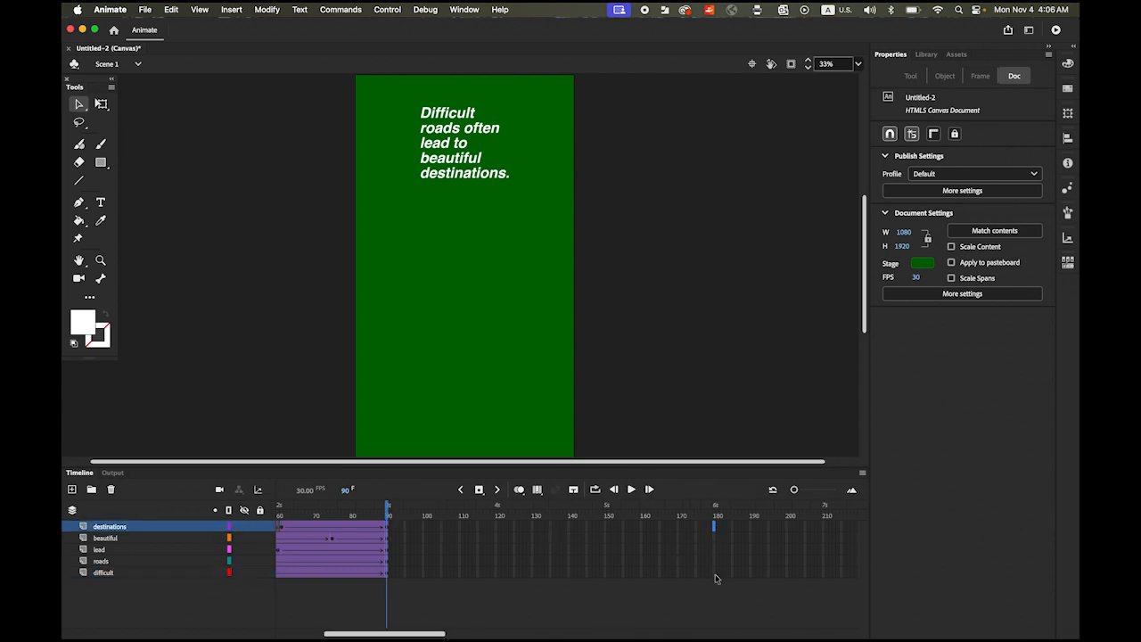
shift+click(715, 574)
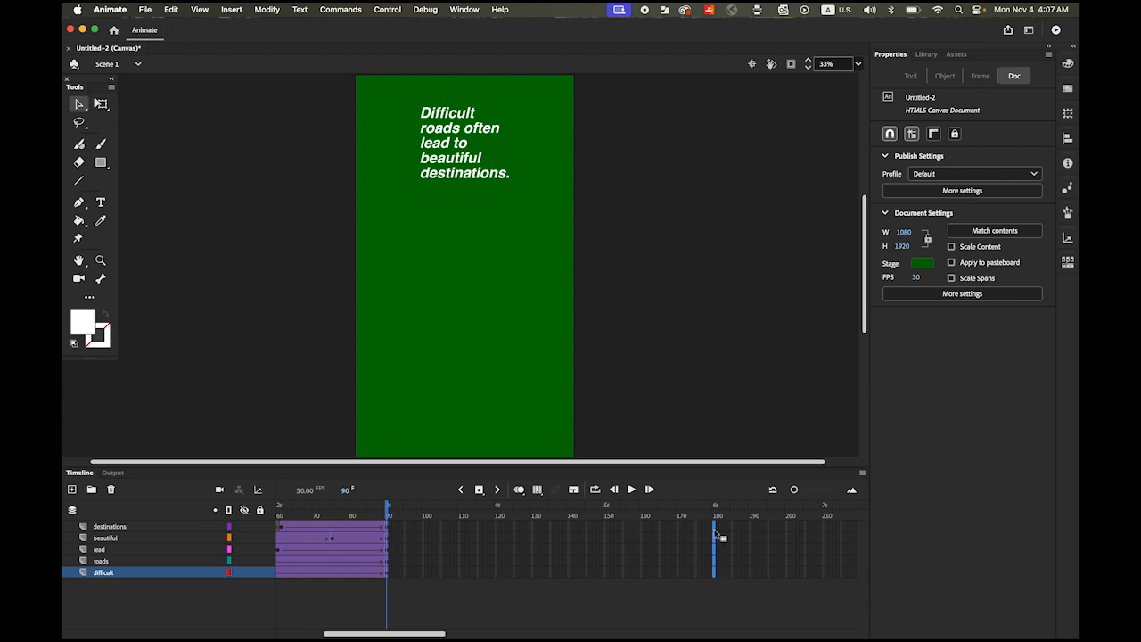
click(715, 526)
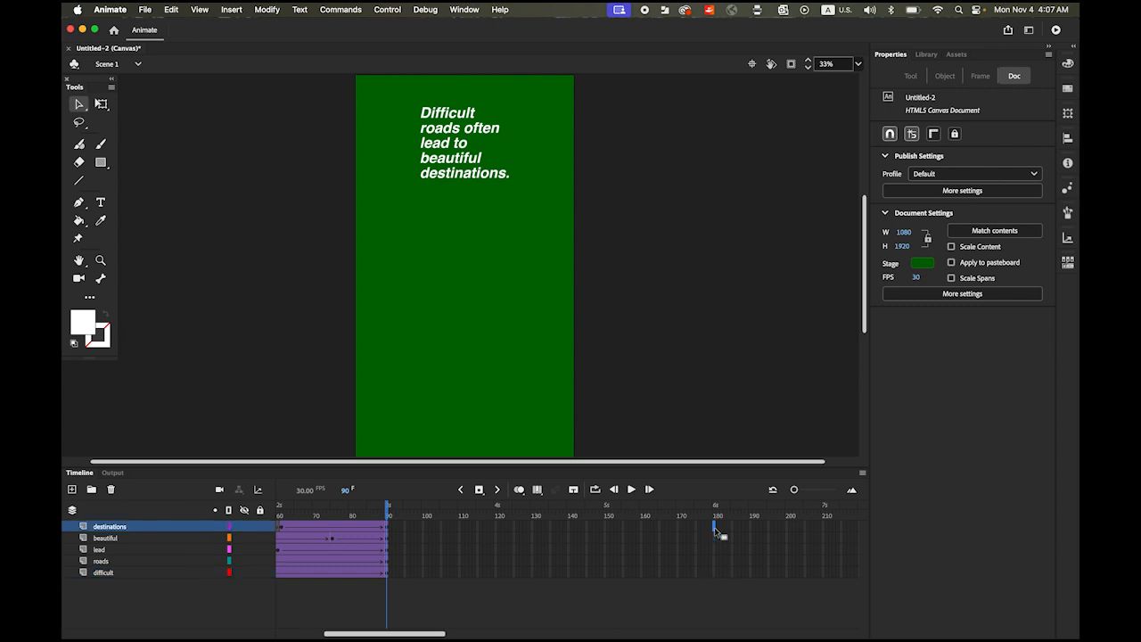
shift+click(714, 573)
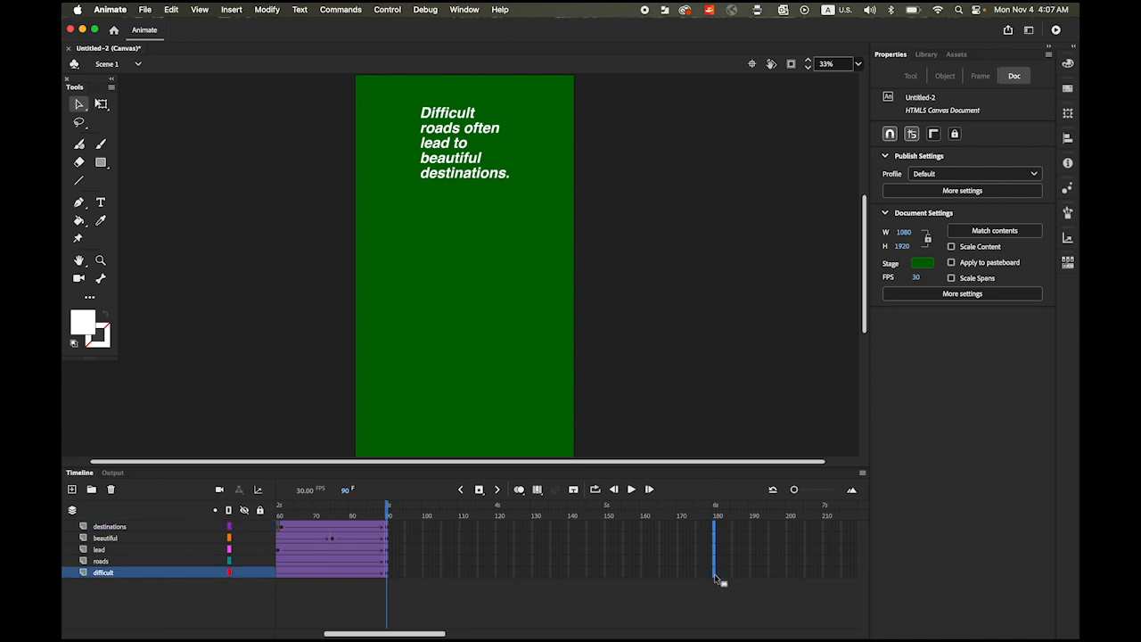
click(479, 490)
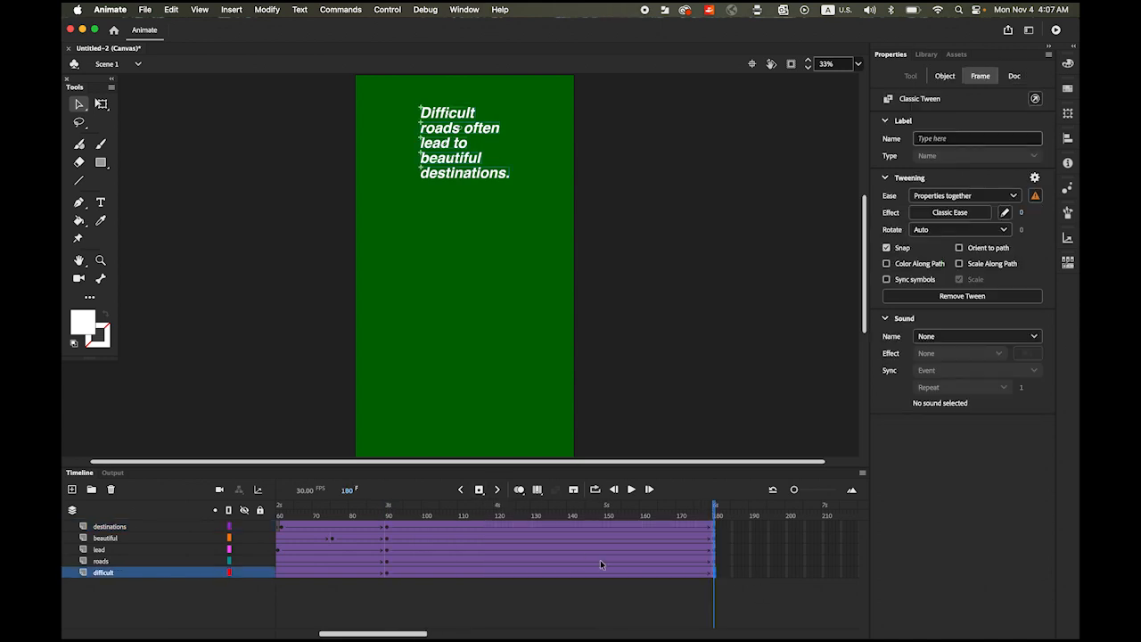
drag(714, 507, 713, 542)
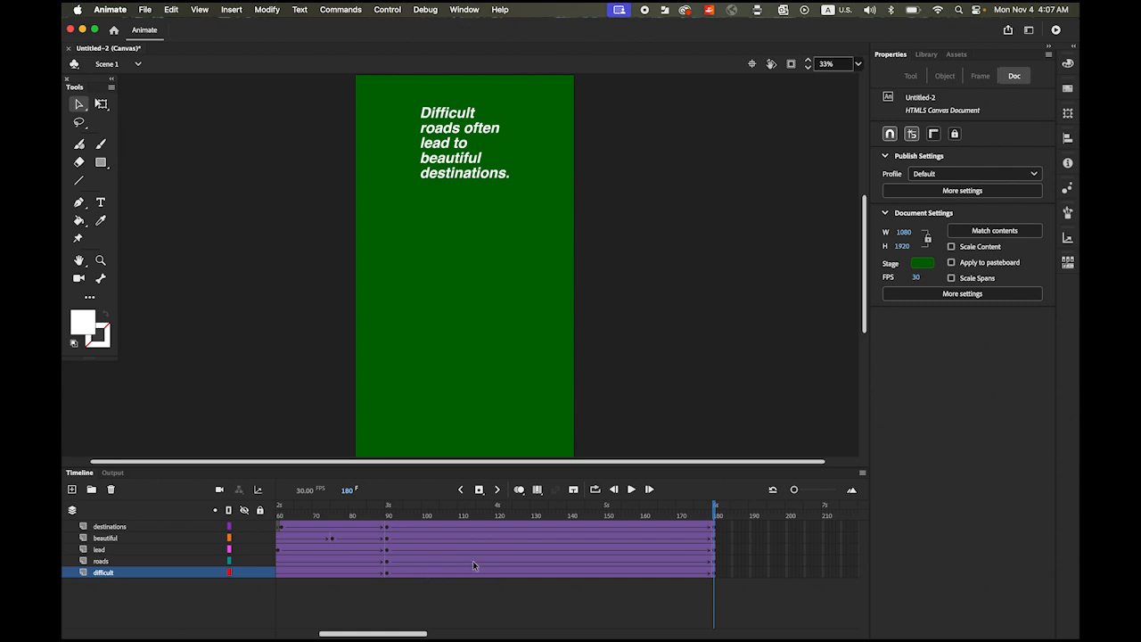
Insert a keyframe at frame 210 on the difficult layer.
drag(407, 630, 438, 635)
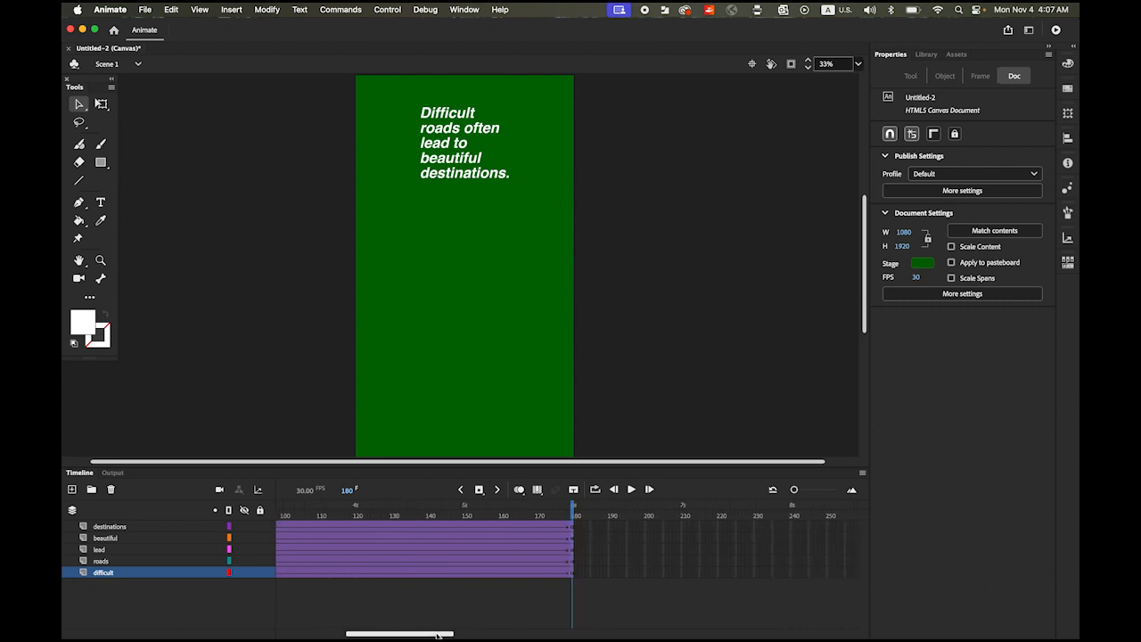
click(681, 576)
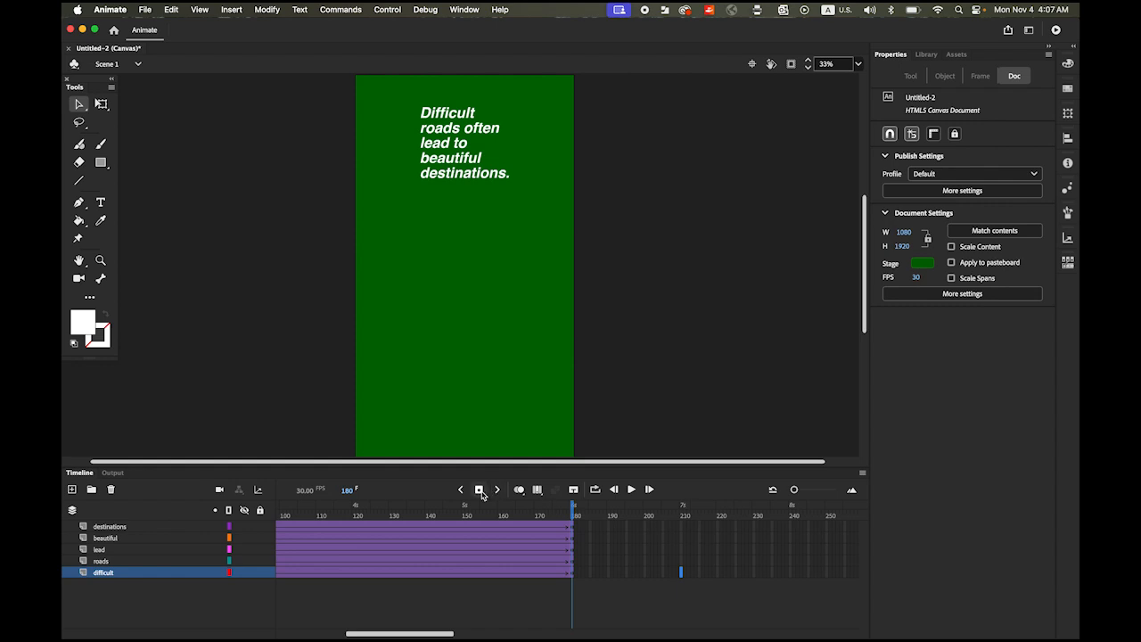
click(480, 490)
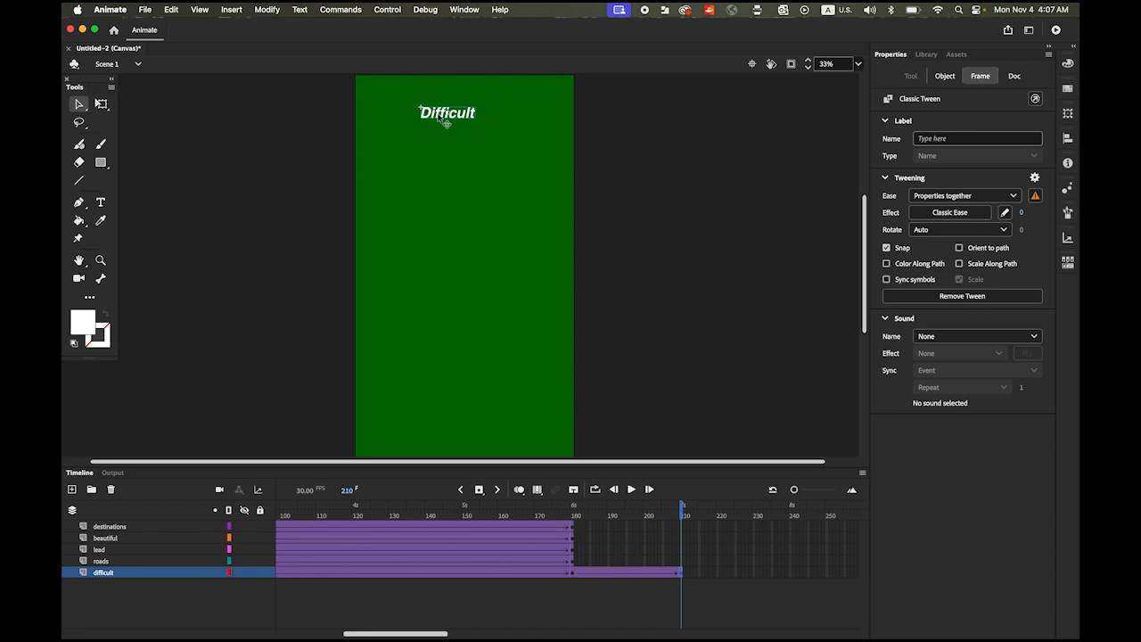
Set the alpha of the Difficult movie clip at frame 210 to 0% and scrub back to frame 180.
click(446, 123)
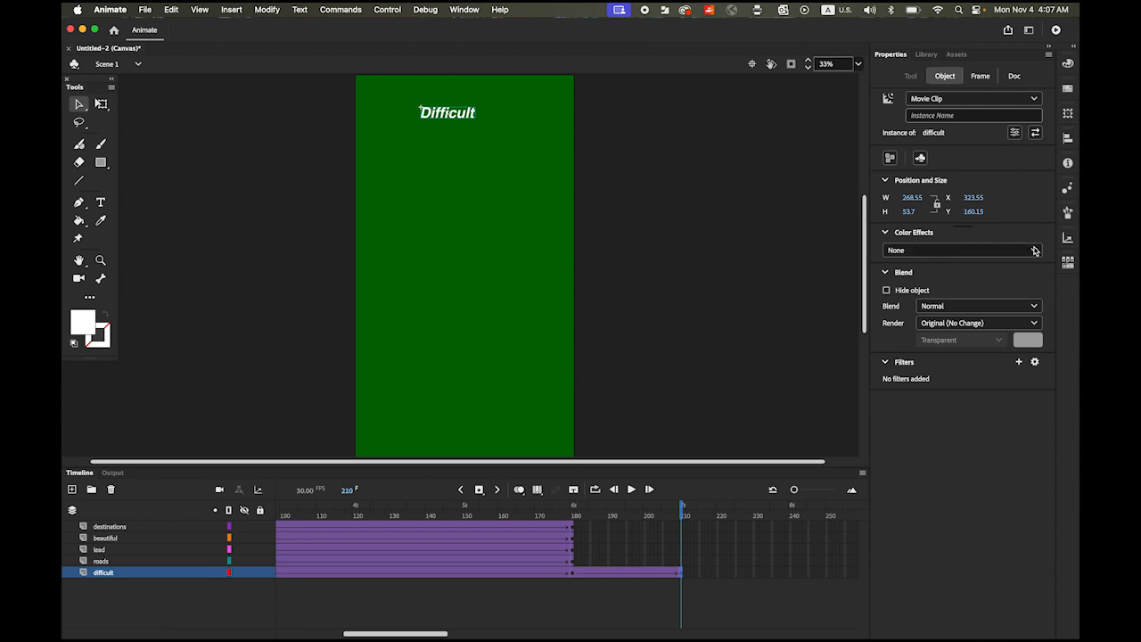
click(1033, 252)
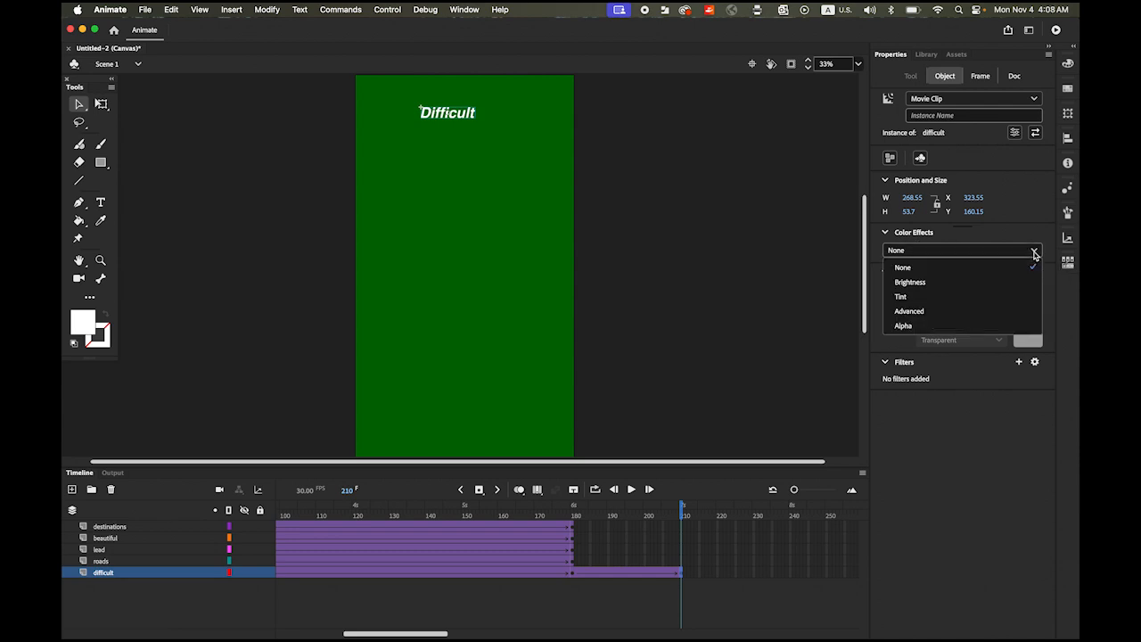
click(930, 324)
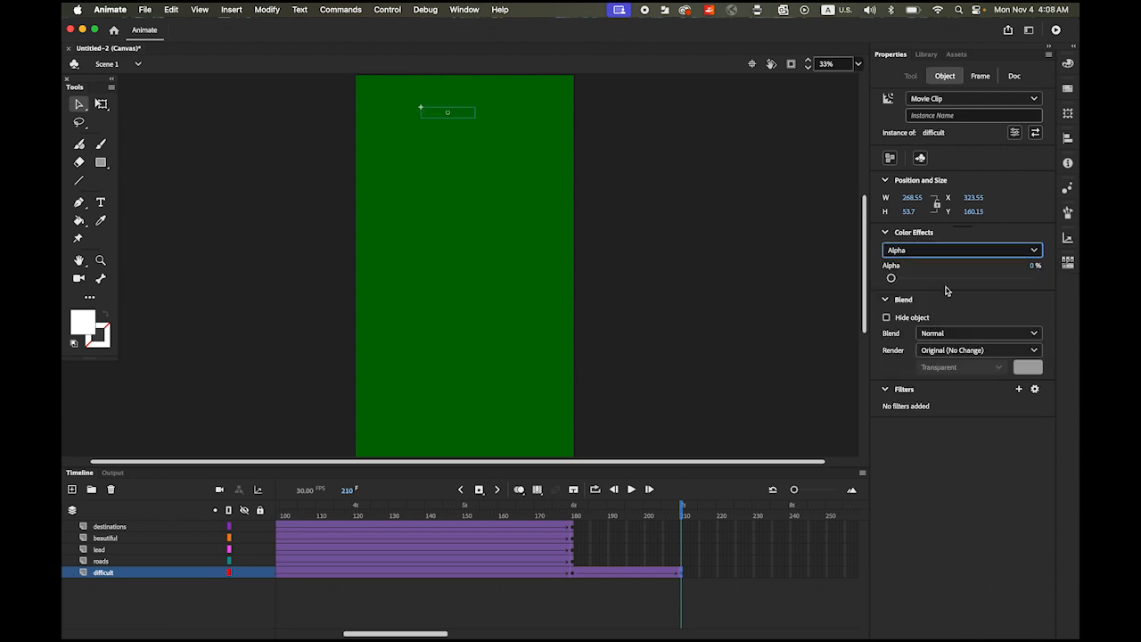
click(679, 509)
drag(679, 510, 572, 539)
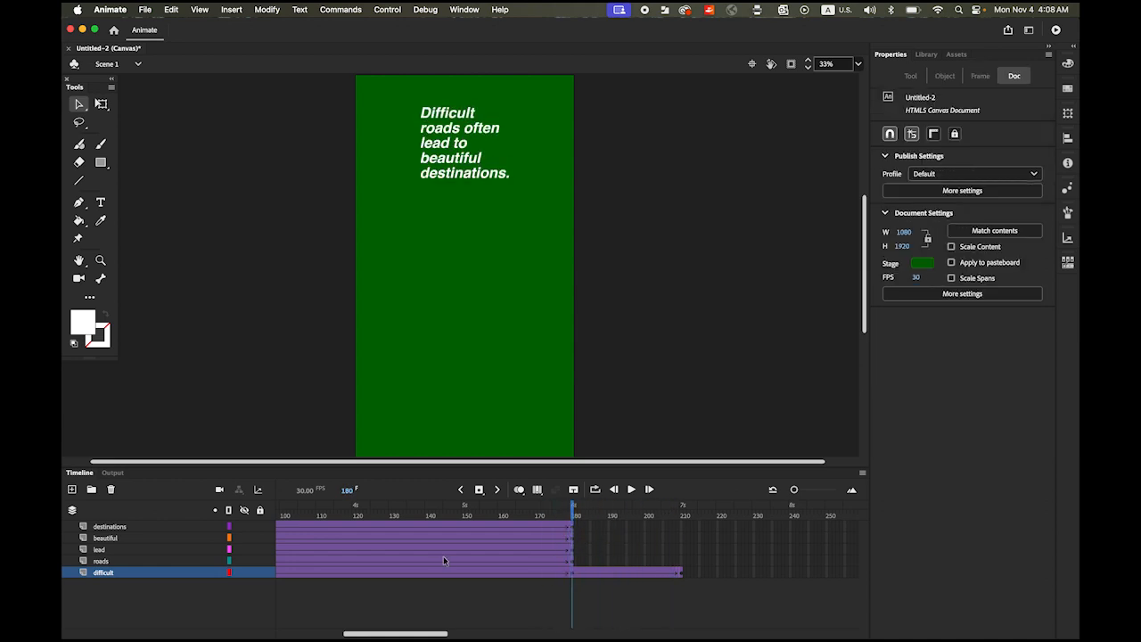
Insert keyframes at frames 195 and 225 on the roads layer.
click(626, 561)
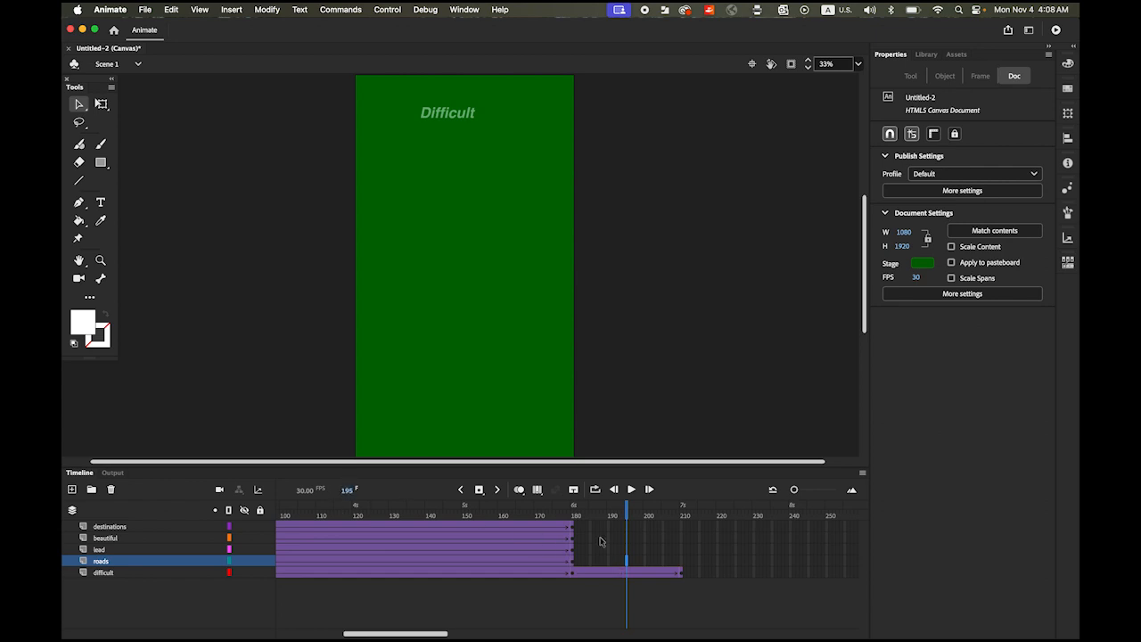
click(478, 489)
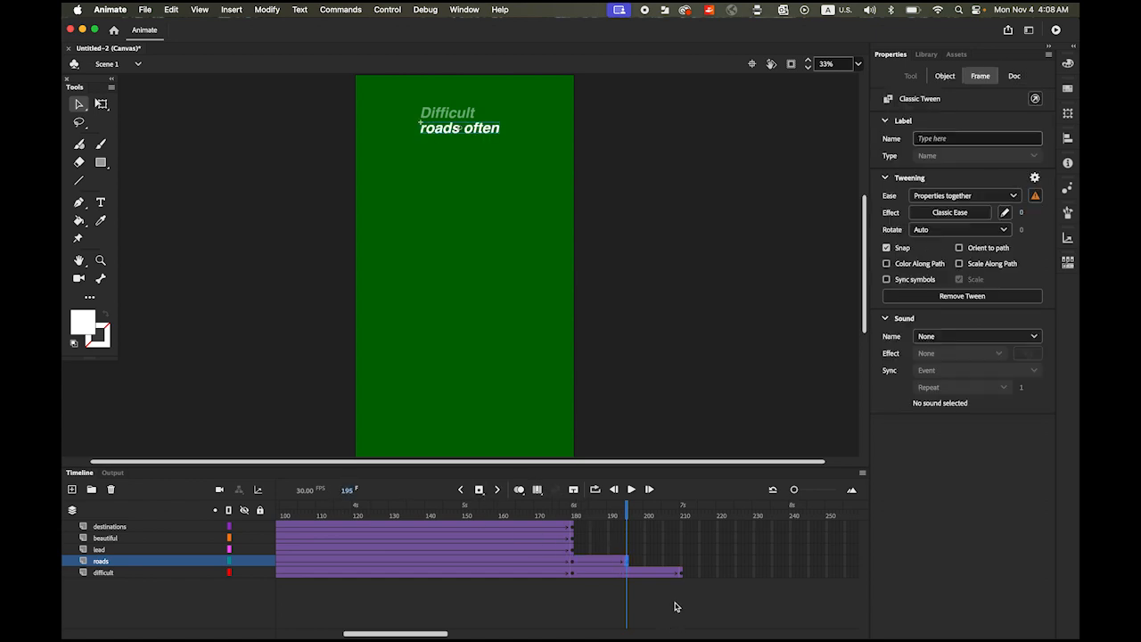
click(738, 562)
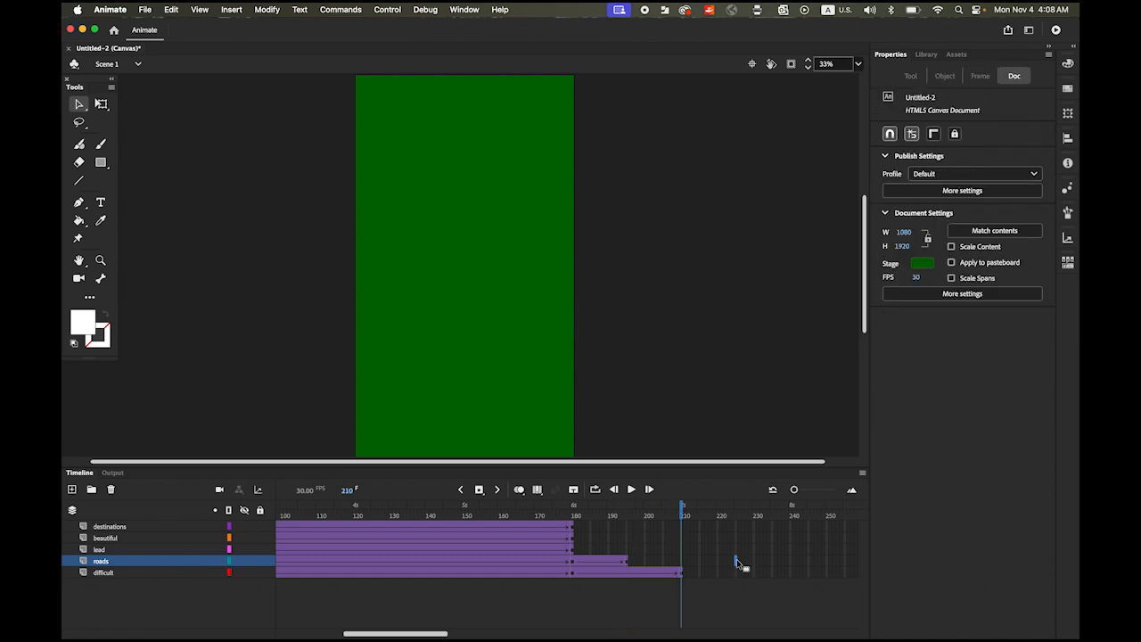
click(478, 489)
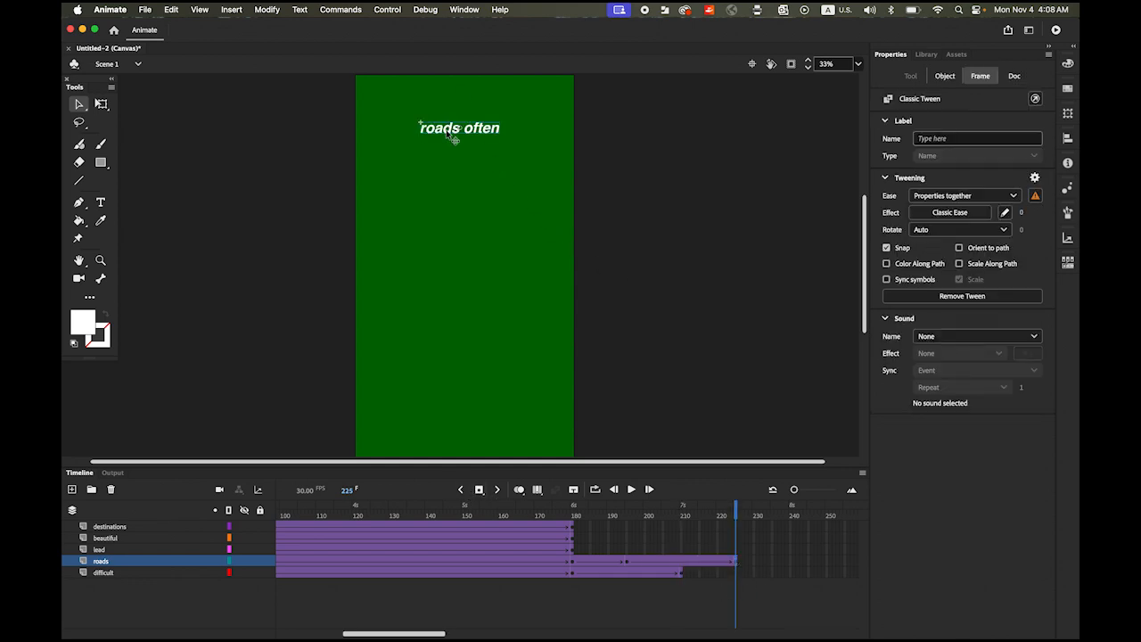
Set the alpha of the roads movie clip at frame 225 to 0% and scrub back to frame 210.
click(454, 133)
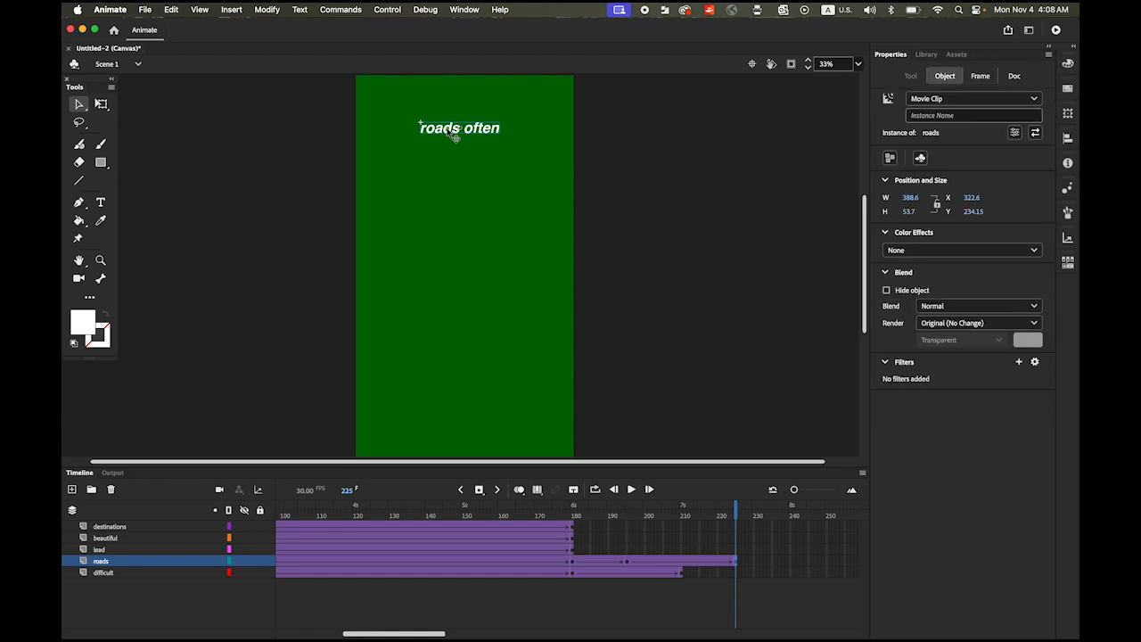
click(949, 252)
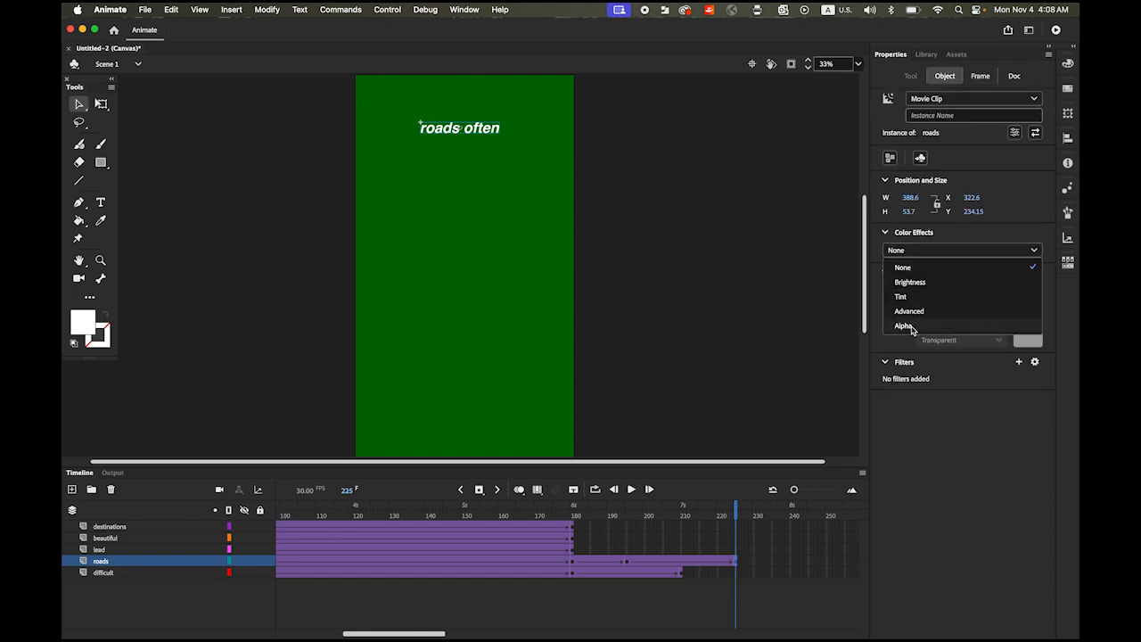
click(911, 326)
drag(736, 517, 685, 540)
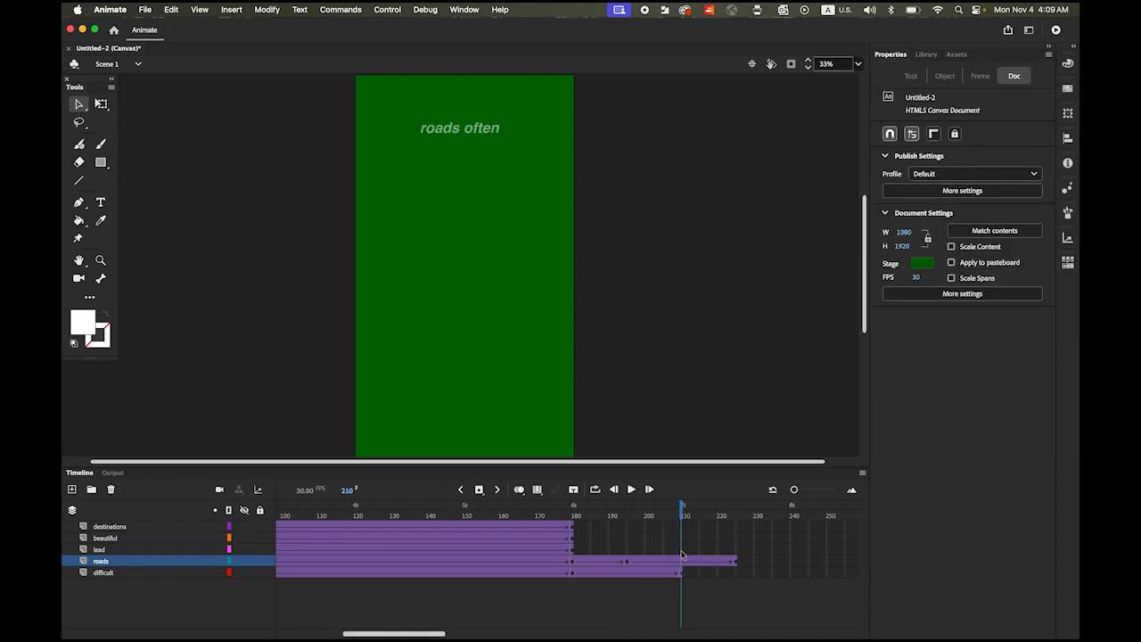
Insert keyframes at frames 210 and 240 on the lead layer.
click(682, 549)
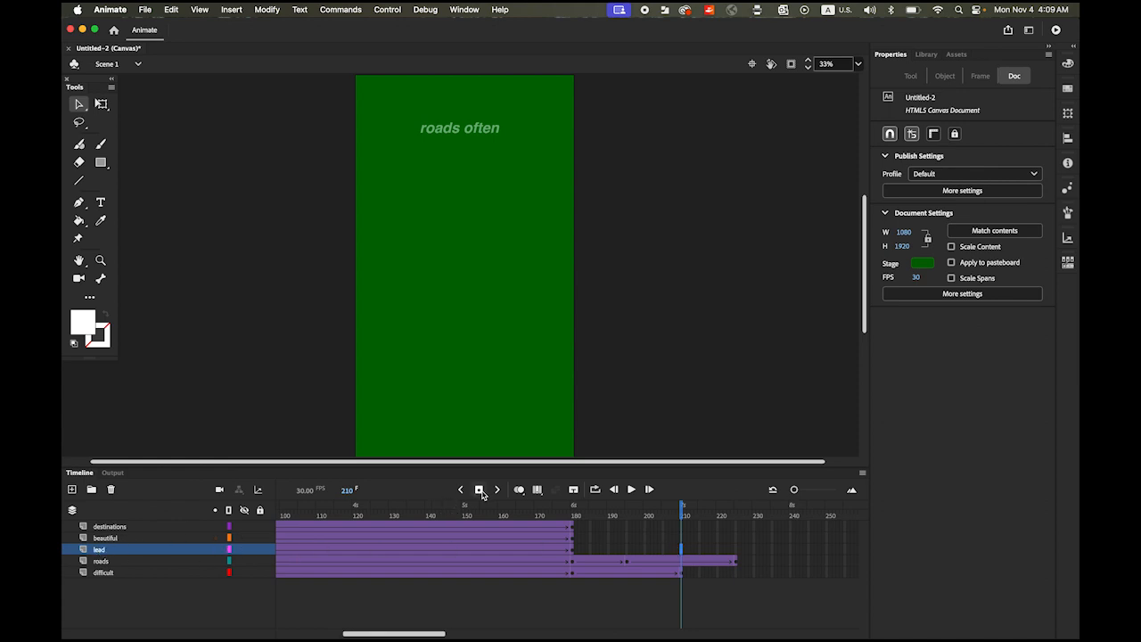
click(480, 489)
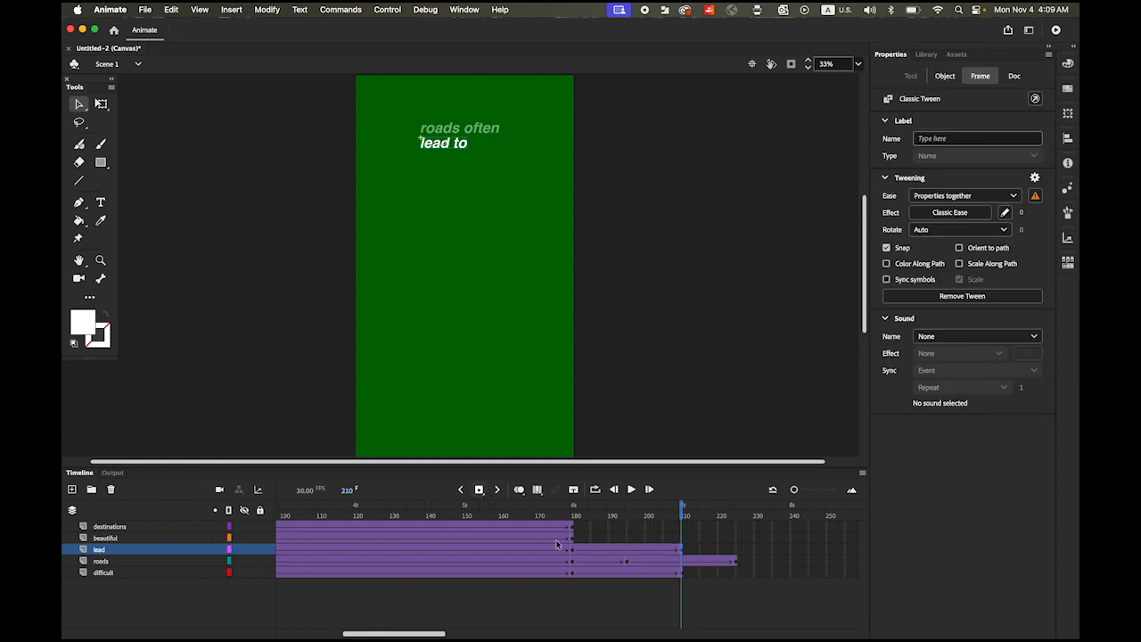
click(790, 551)
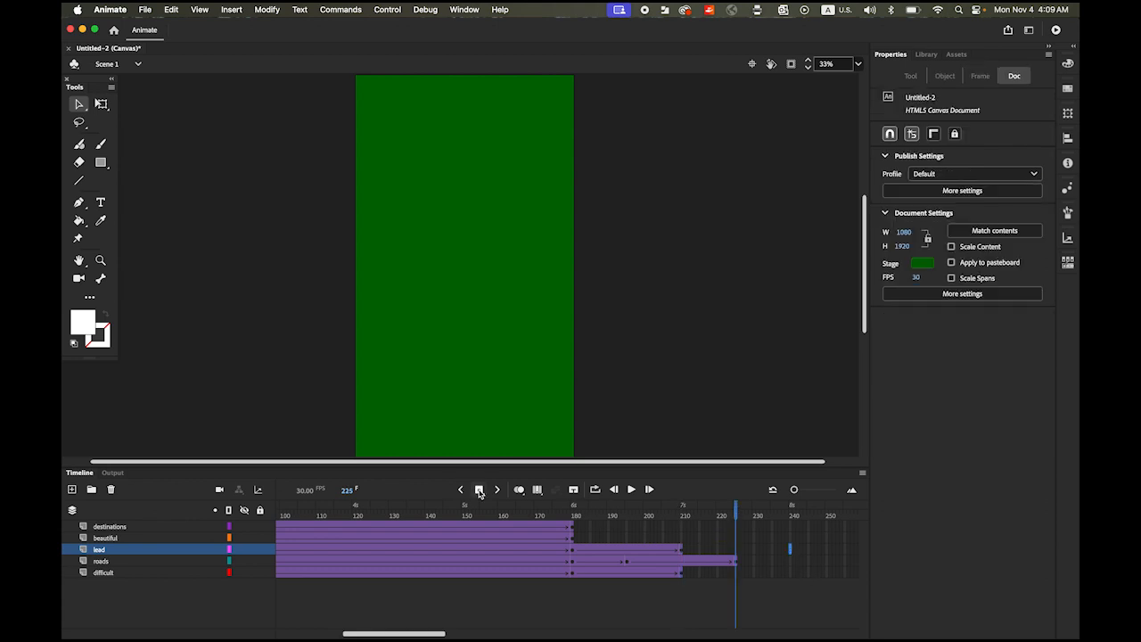
click(479, 491)
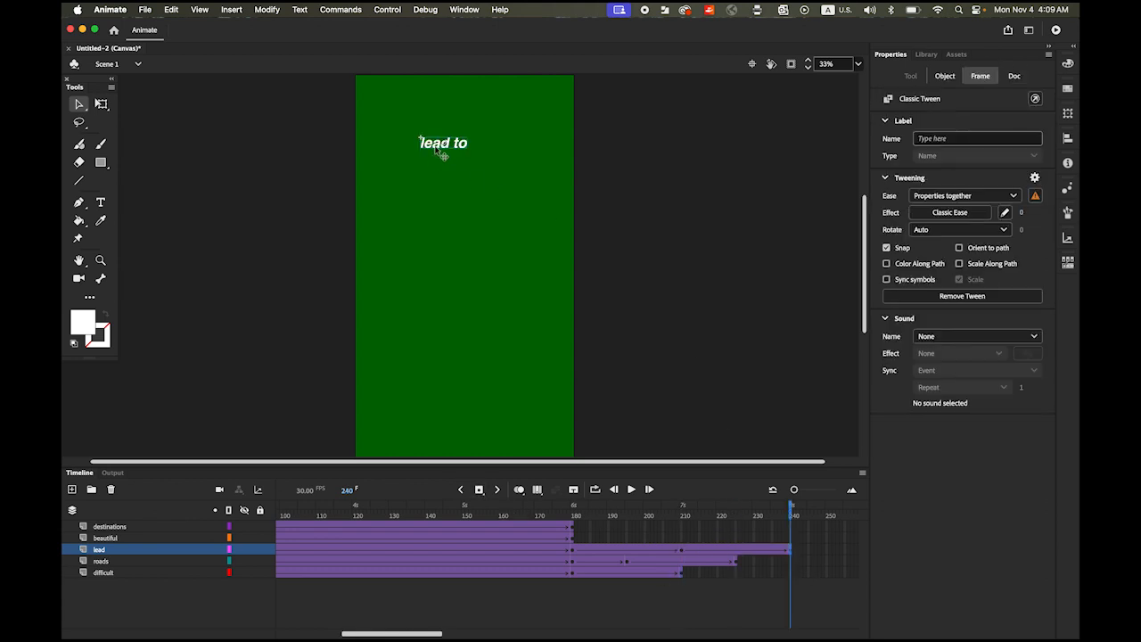
Set the alpha of the lead movie clip at frame 240 to 0% and scrub back to frame 225.
click(442, 154)
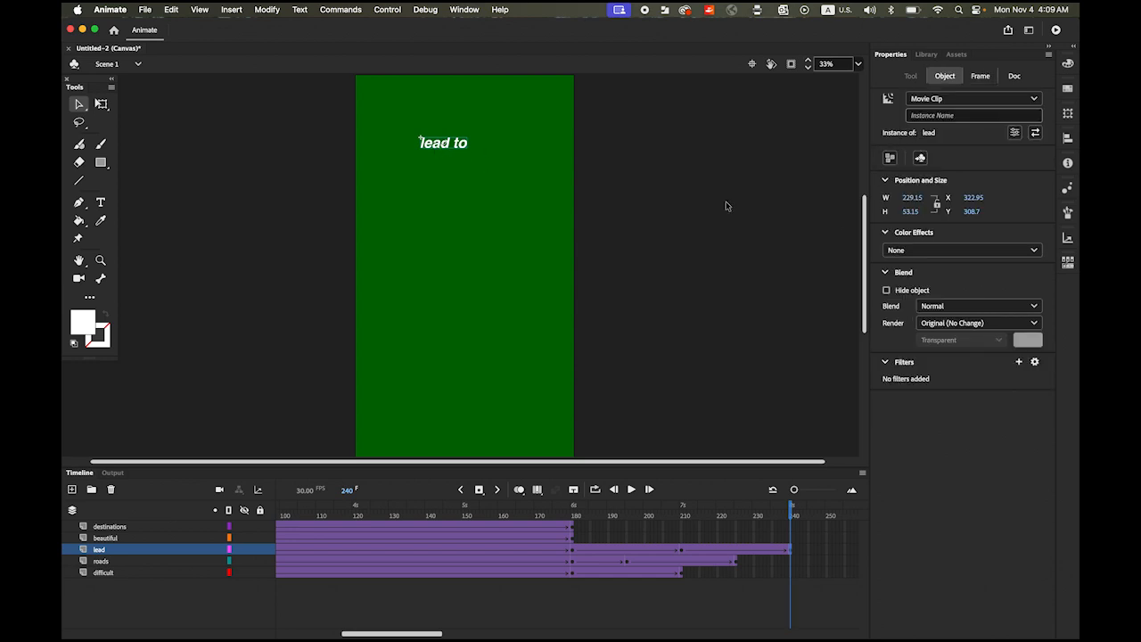
click(1021, 252)
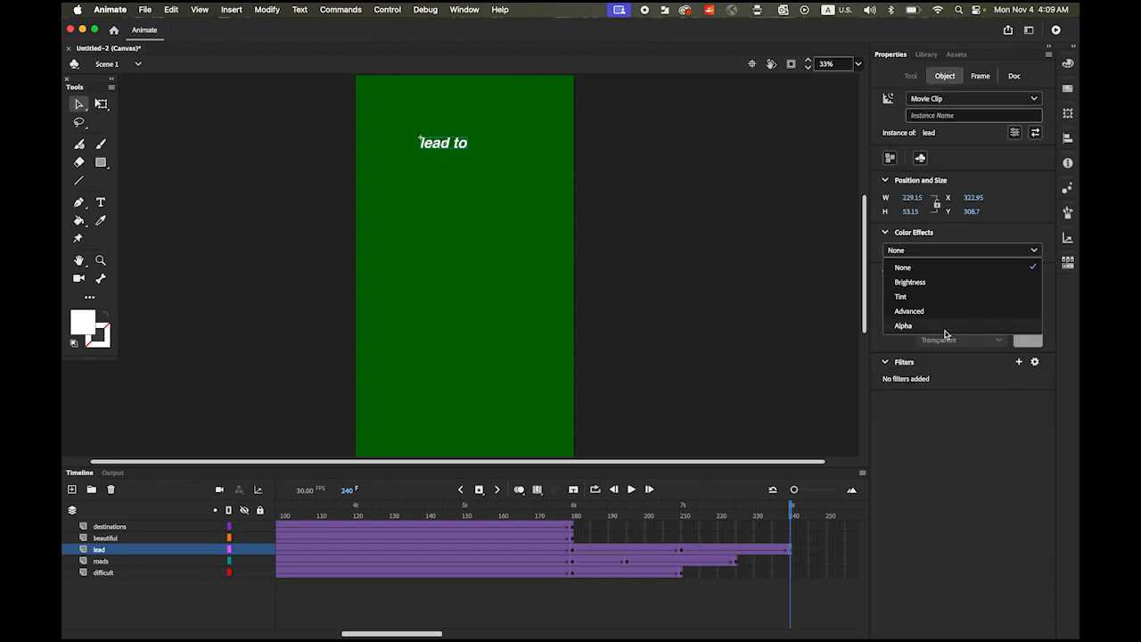
click(944, 328)
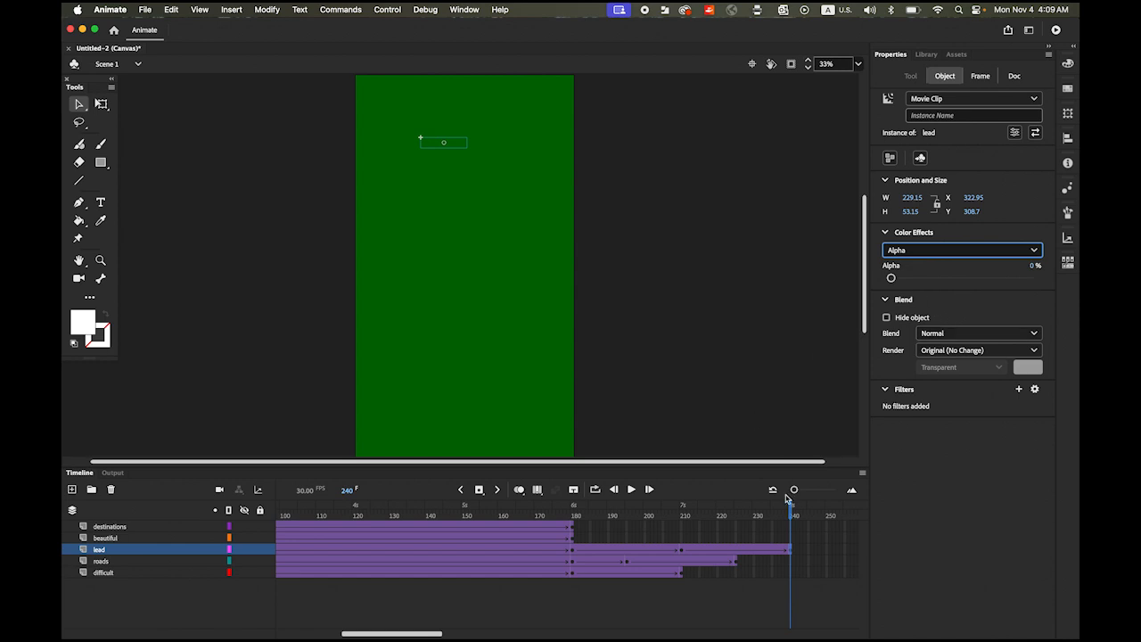
drag(791, 514, 737, 535)
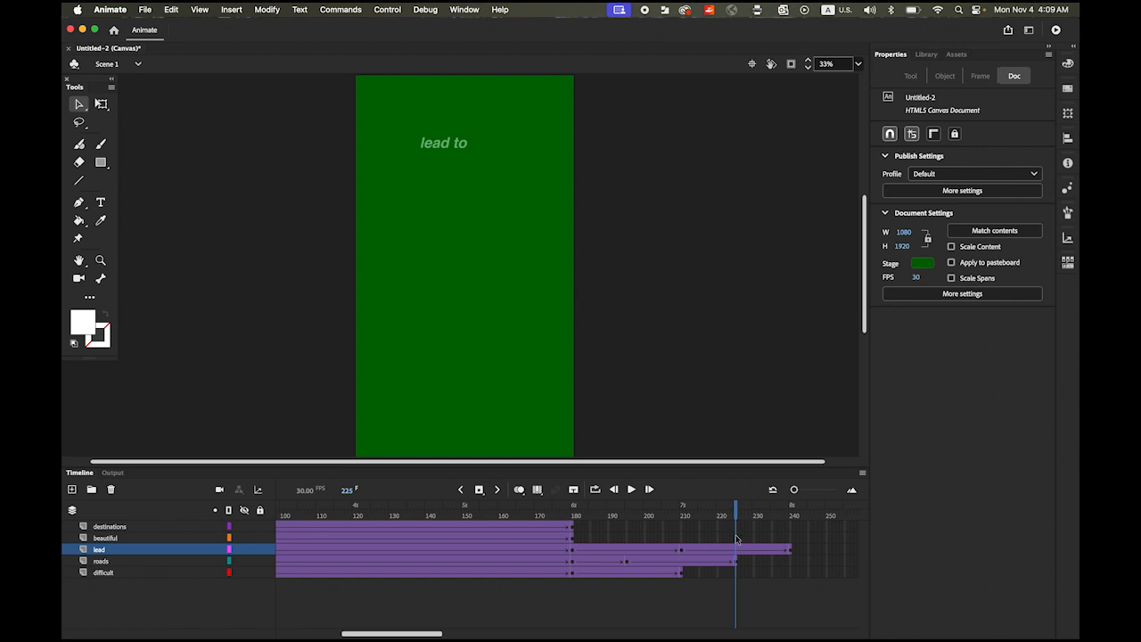
Insert keyframes at frames 225 and 255 on the beautiful layer.
click(736, 539)
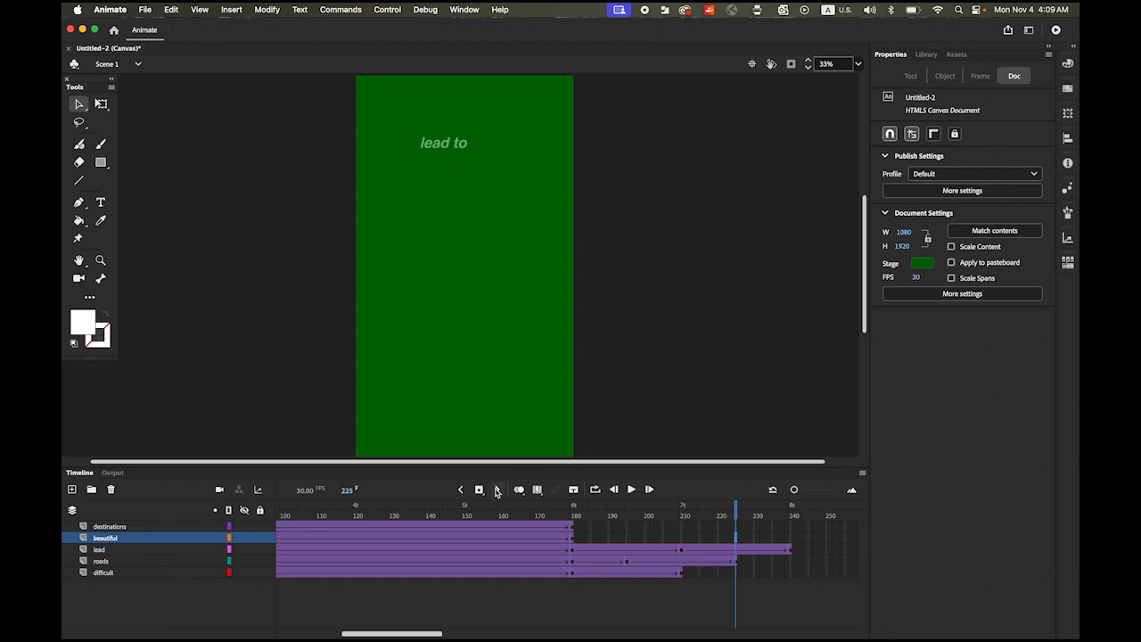
click(479, 490)
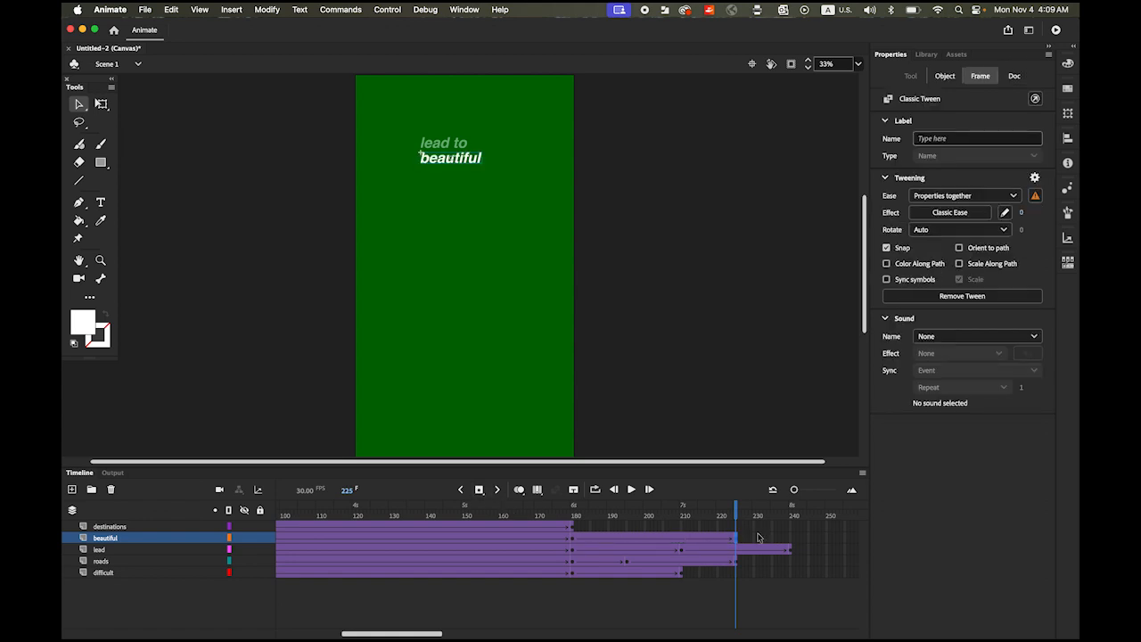
drag(435, 631, 452, 631)
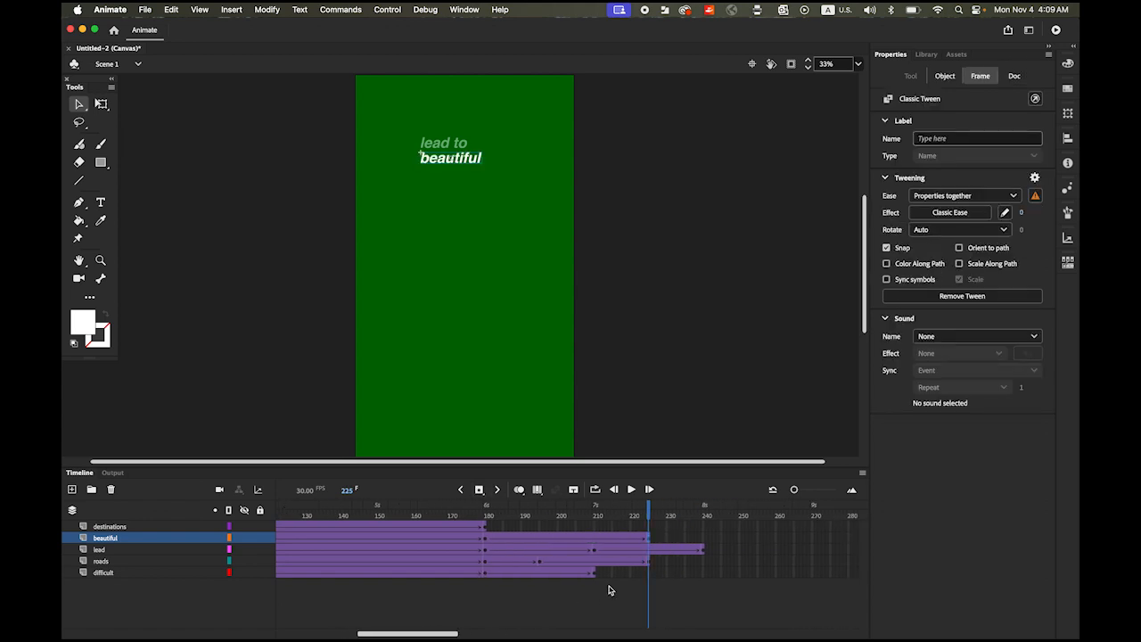
click(758, 546)
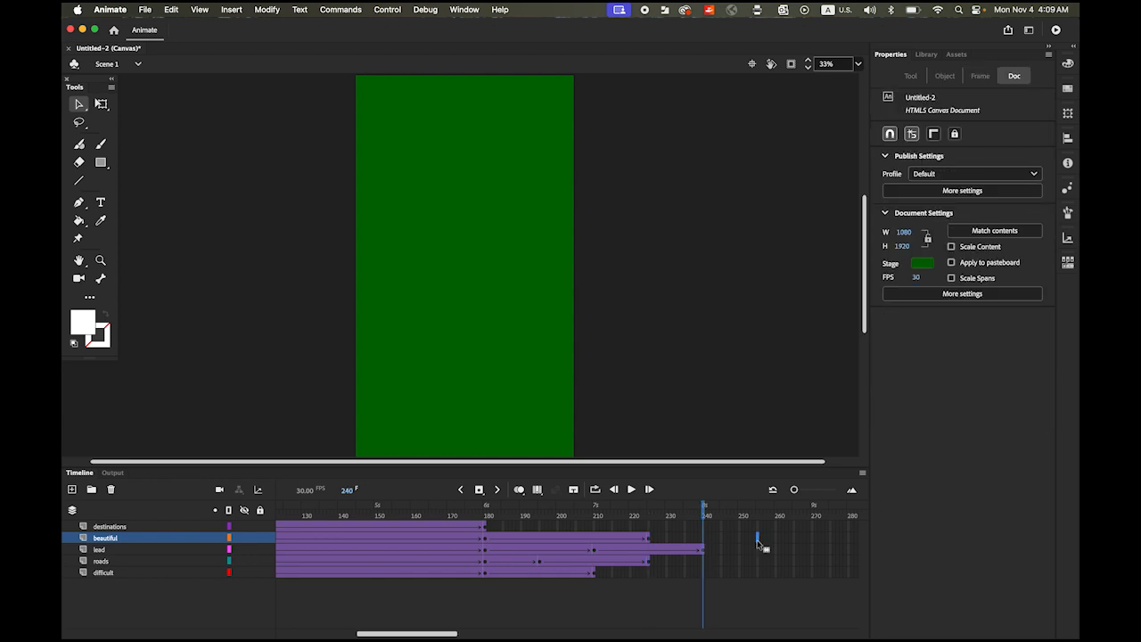
click(478, 489)
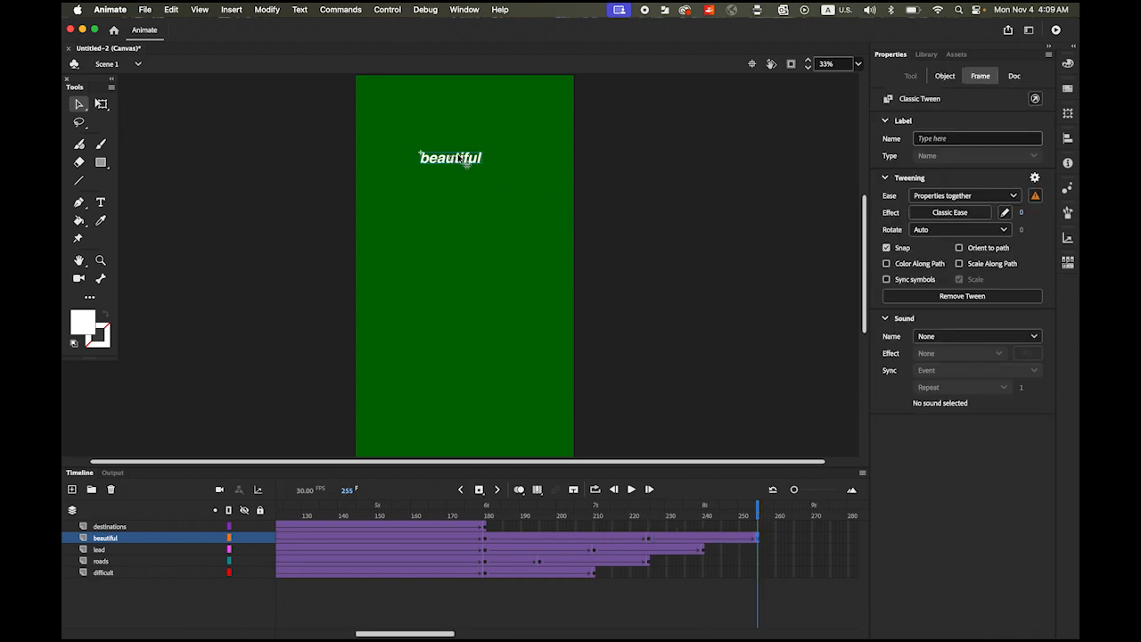
Set the alpha of the beautiful movie clip at frame 255 to 0% and scrub back to frame 240.
click(460, 168)
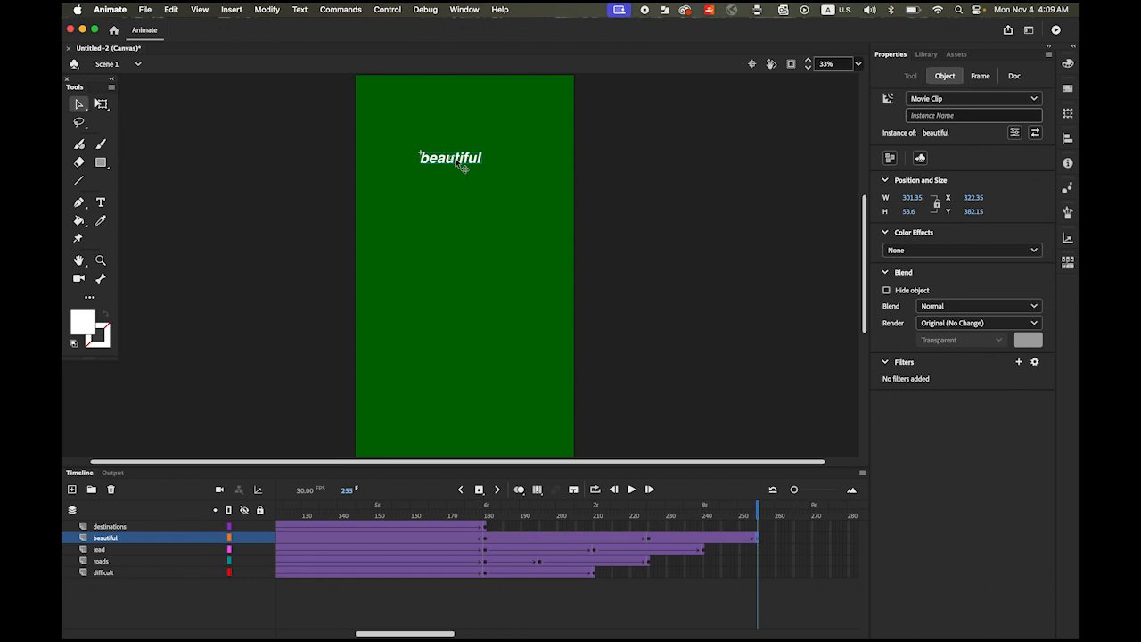
click(1034, 252)
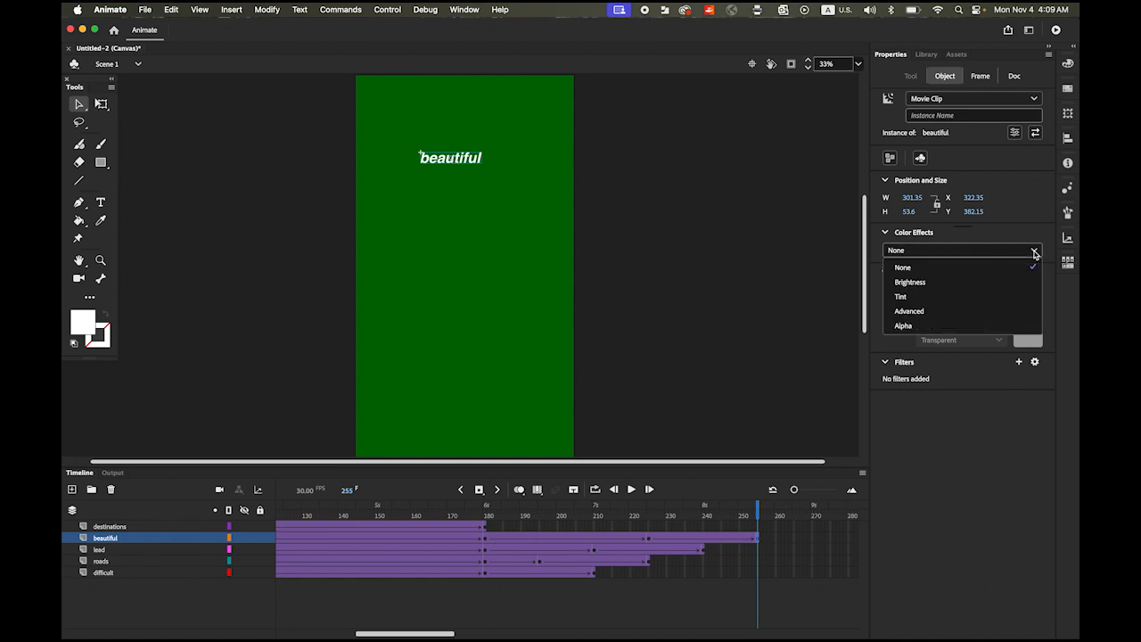
click(962, 326)
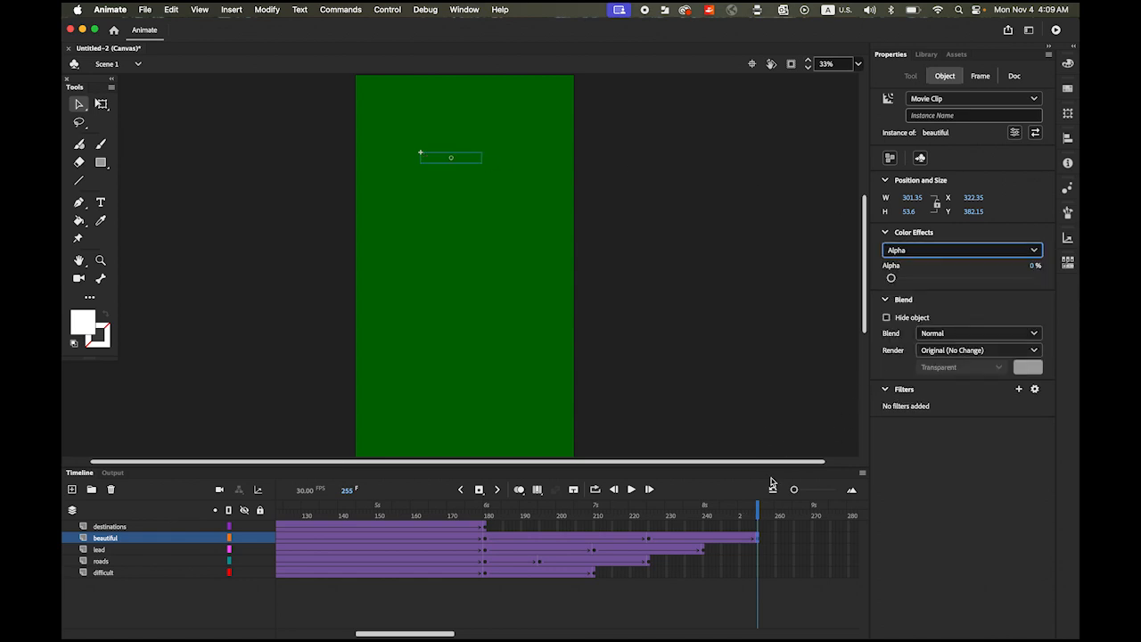
click(755, 537)
drag(754, 515, 703, 528)
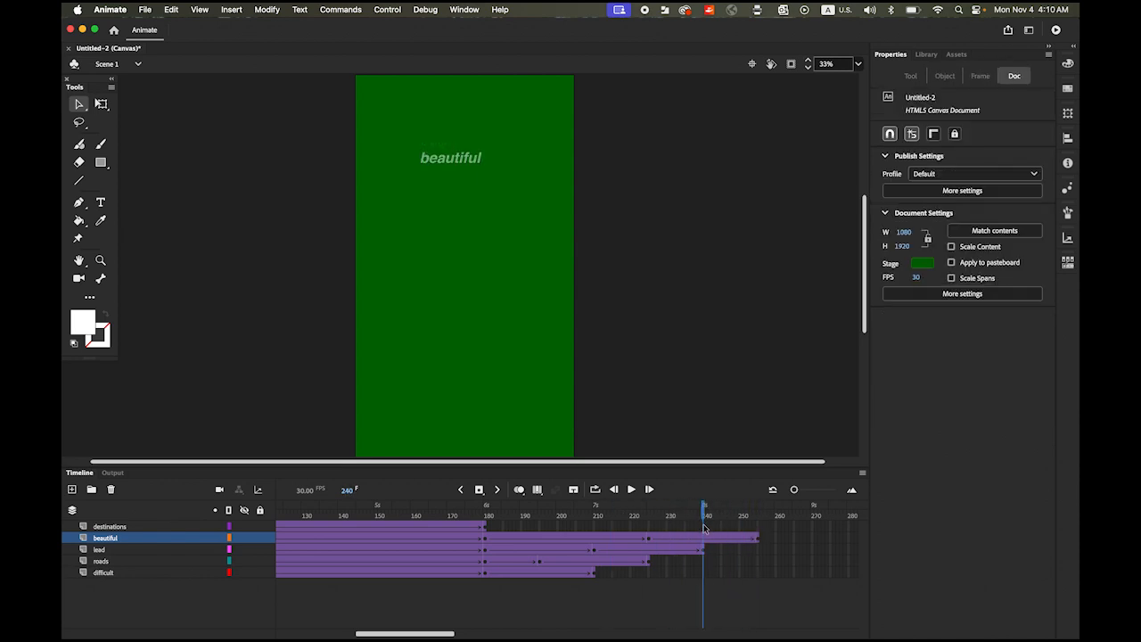
Insert keyframes at frames 240 and 270 on the destinations layer.
click(703, 526)
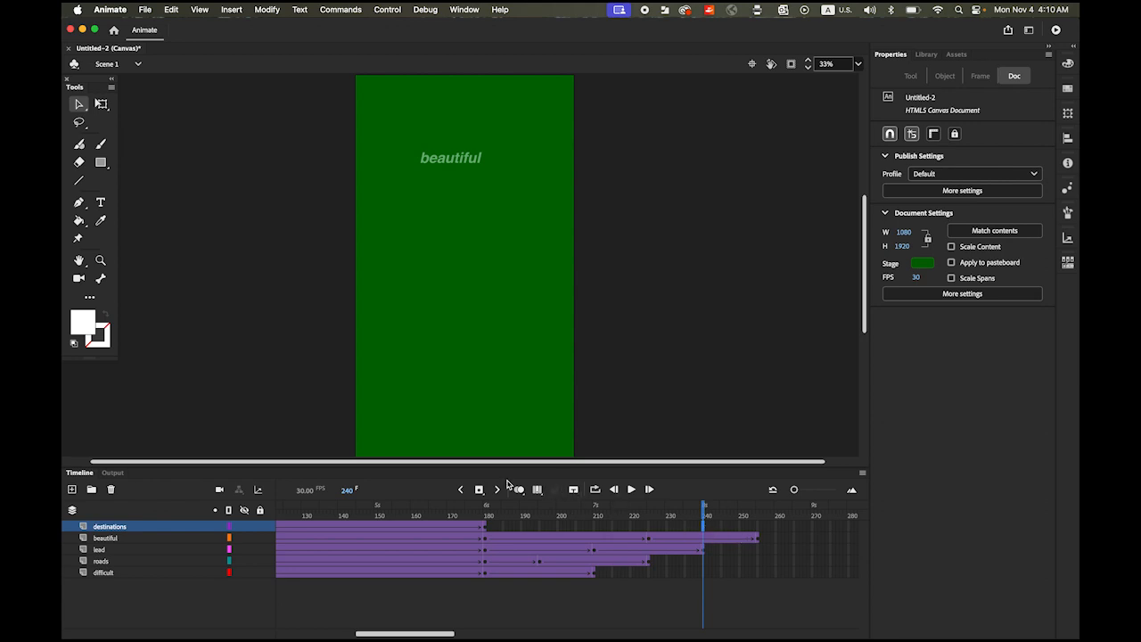
click(482, 490)
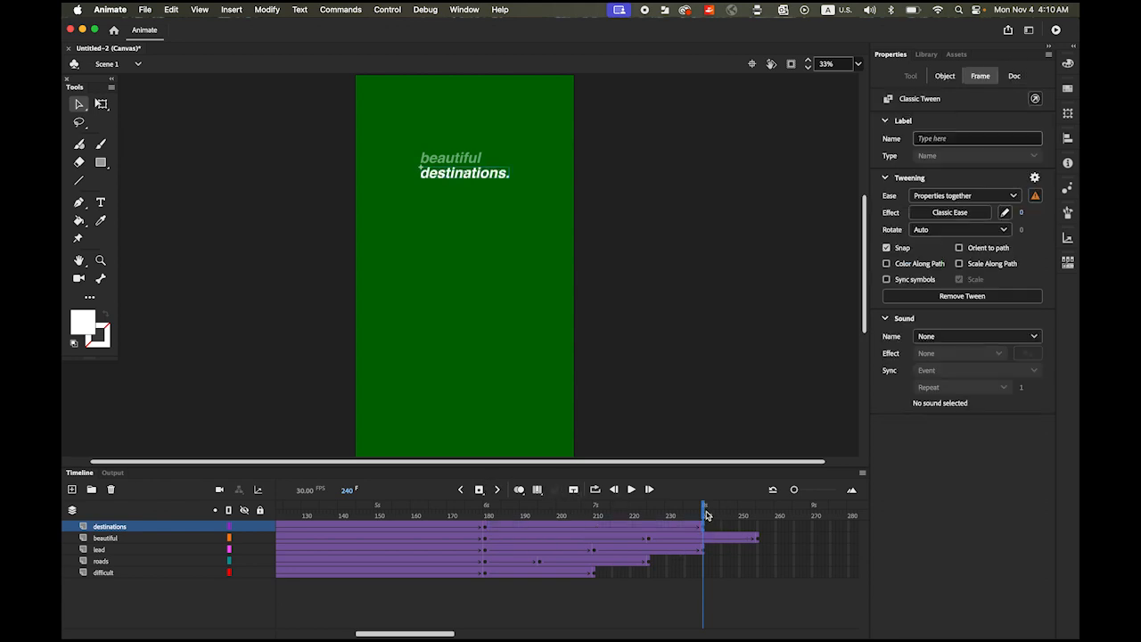
click(811, 528)
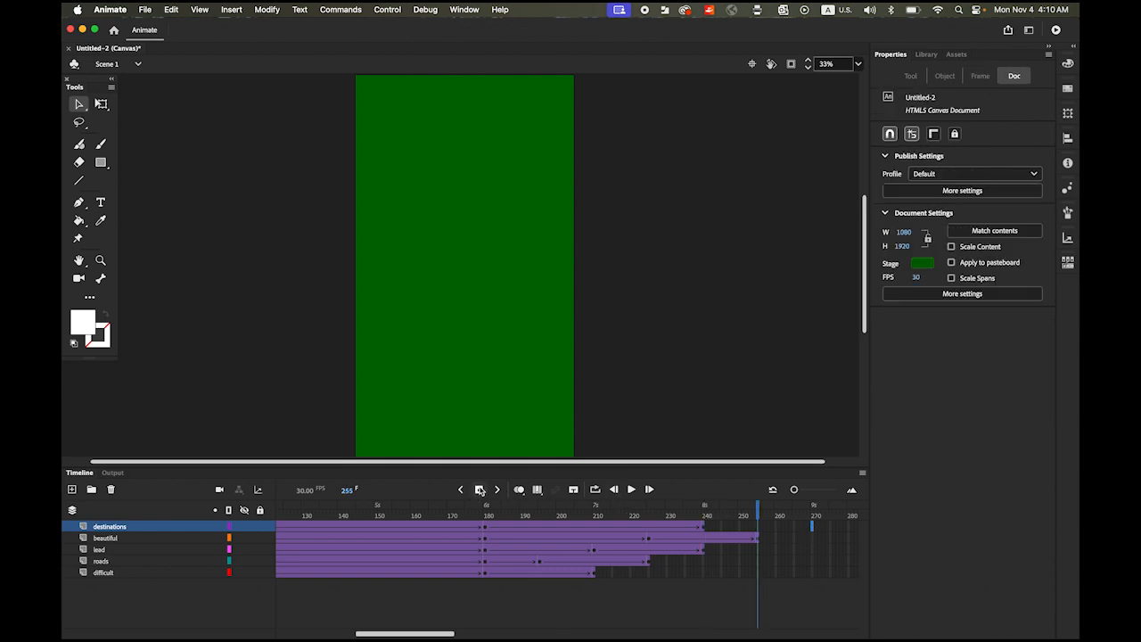
click(479, 490)
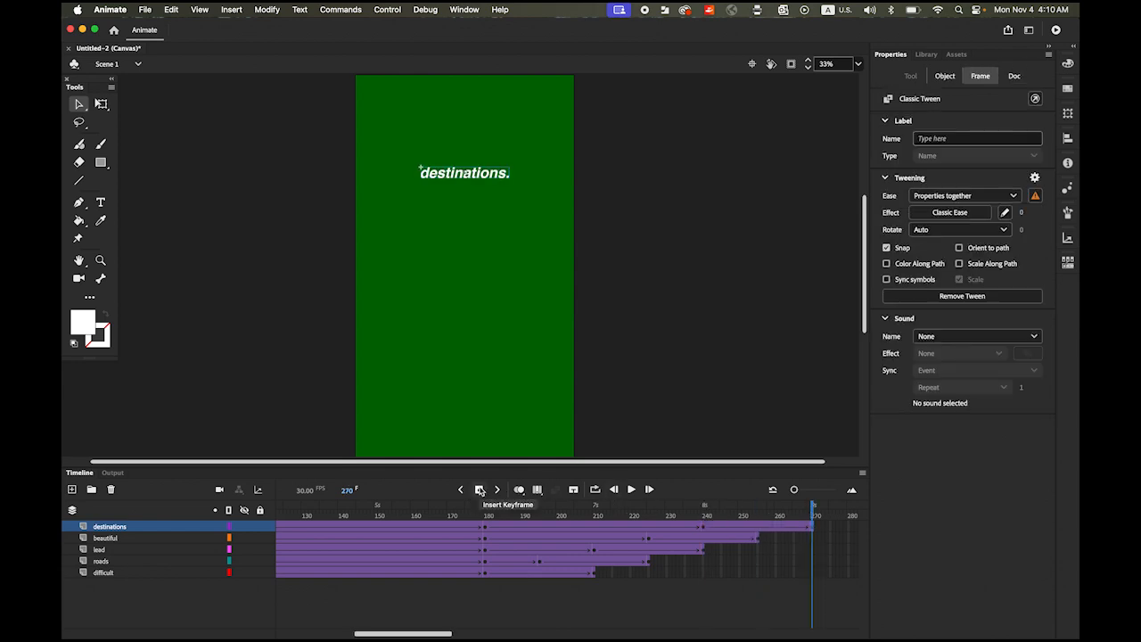
Set the alpha of the destinations movie clip at frame 270 to 0% and play the whole animation from the start.
click(480, 184)
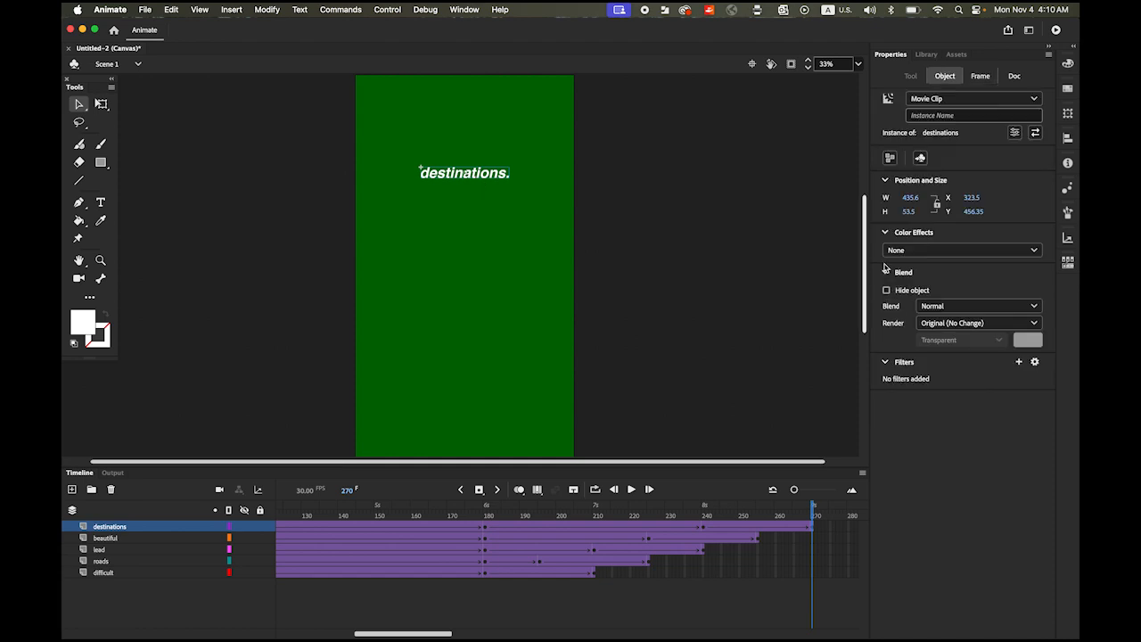
click(1032, 253)
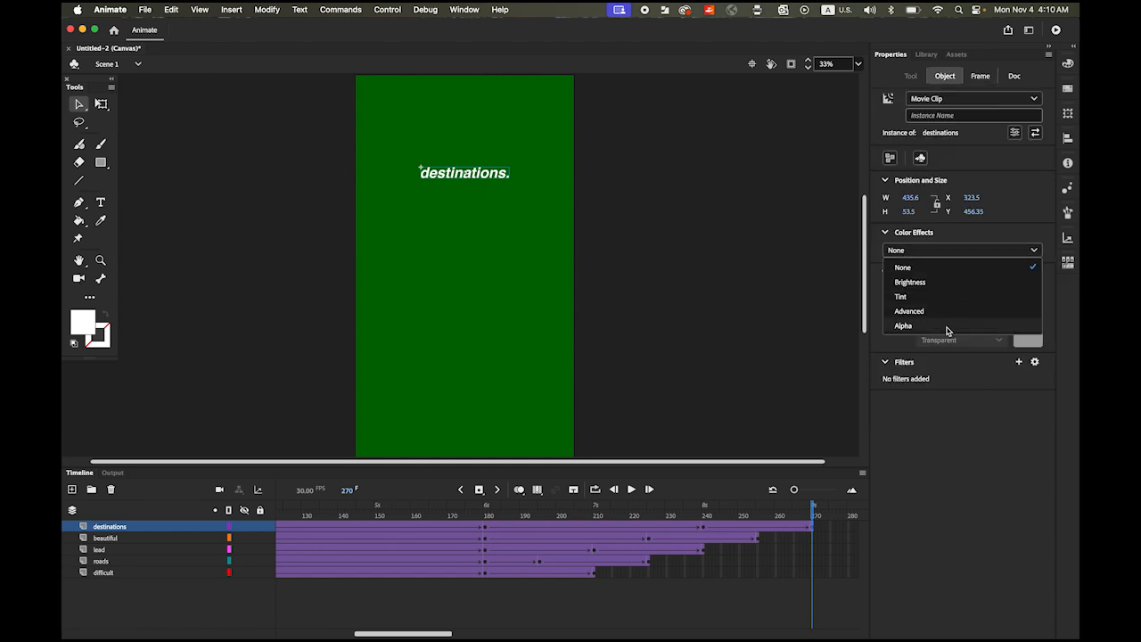
click(948, 326)
drag(813, 513, 69, 453)
click(630, 489)
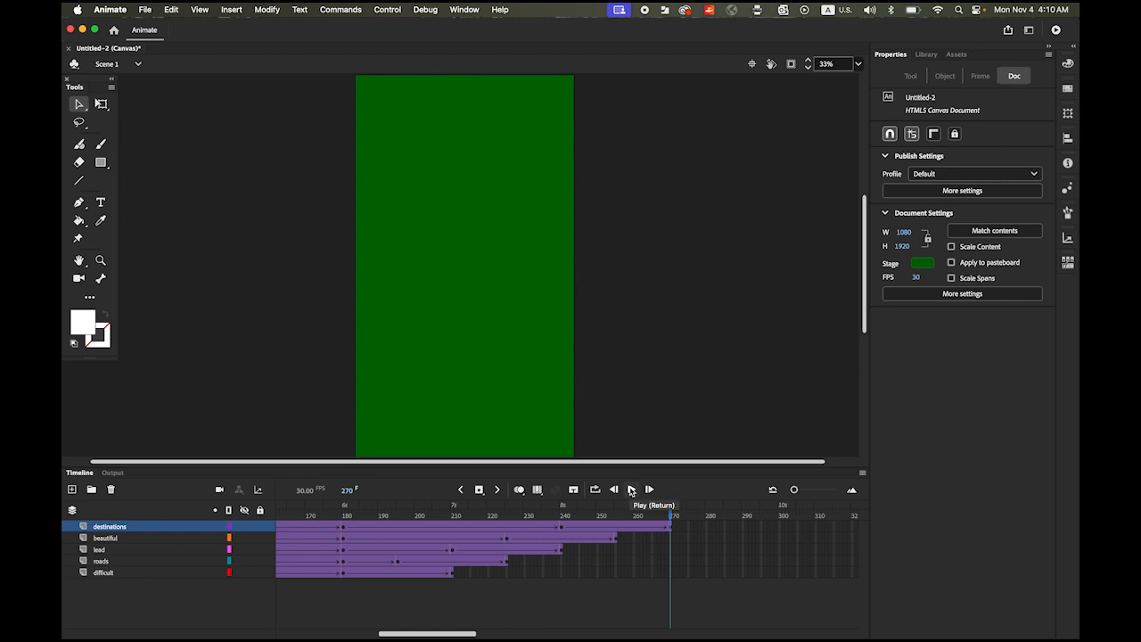
Insert a keyframe at frame 300 on the destinations layer to extend the ending.
click(779, 527)
click(478, 489)
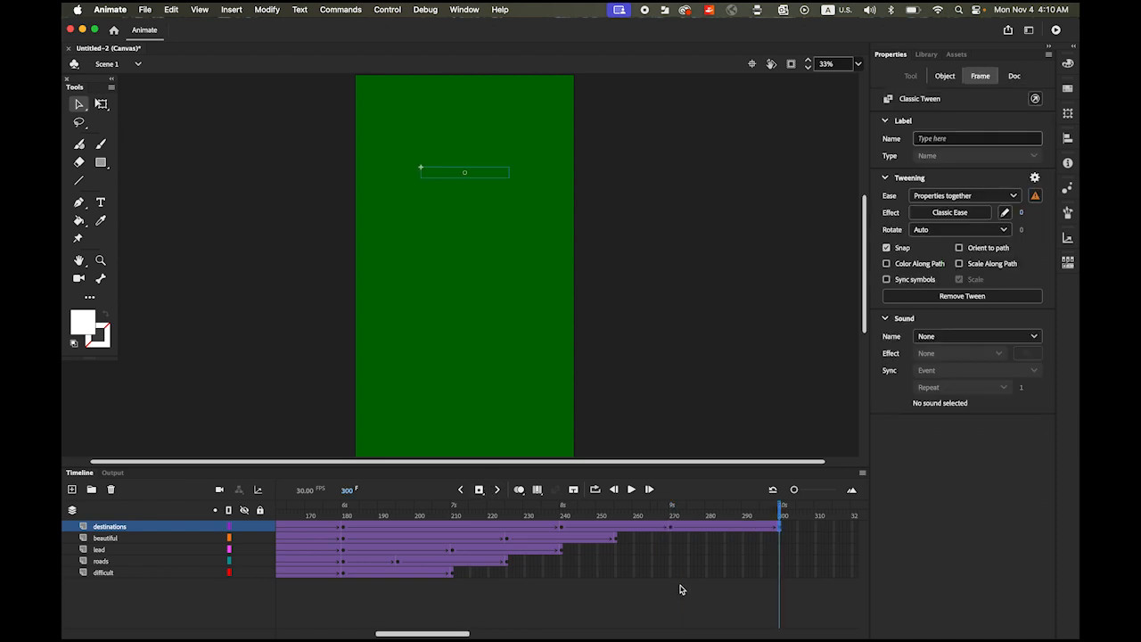
Add a new layer above the destinations layer and insert a keyframe on it at frame 300.
click(71, 489)
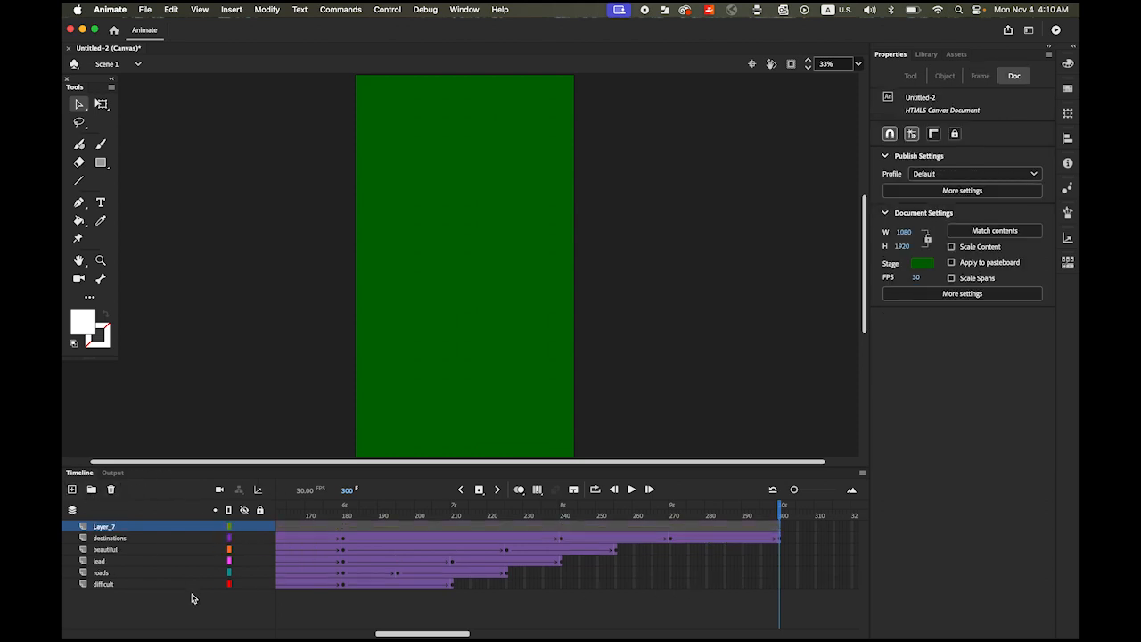
click(780, 529)
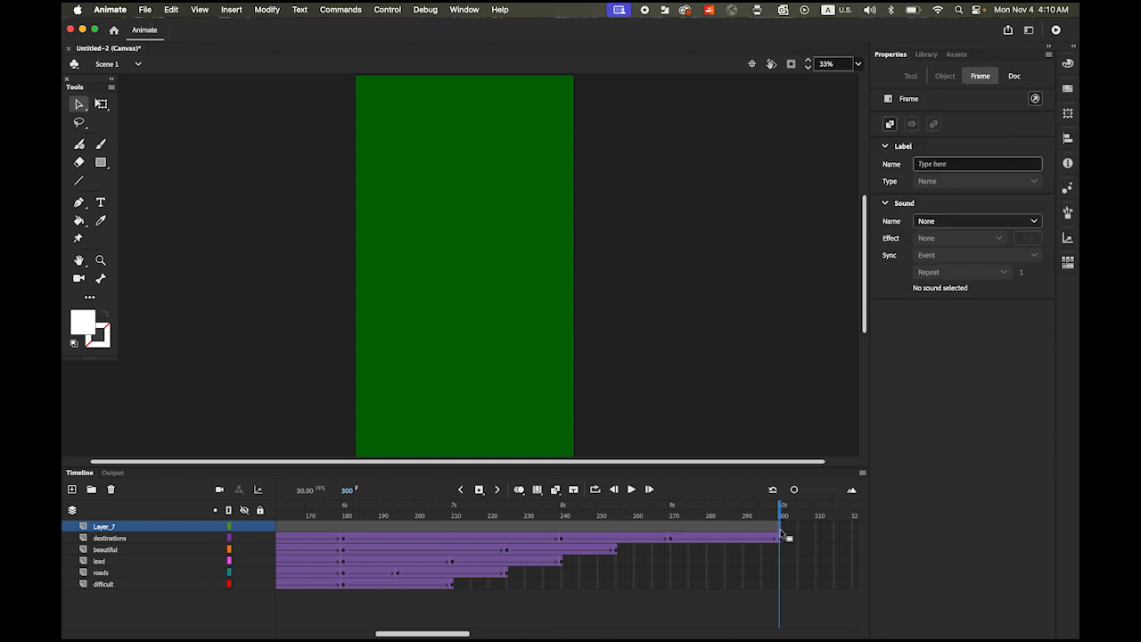
drag(779, 516, 755, 515)
click(782, 534)
drag(781, 512, 772, 512)
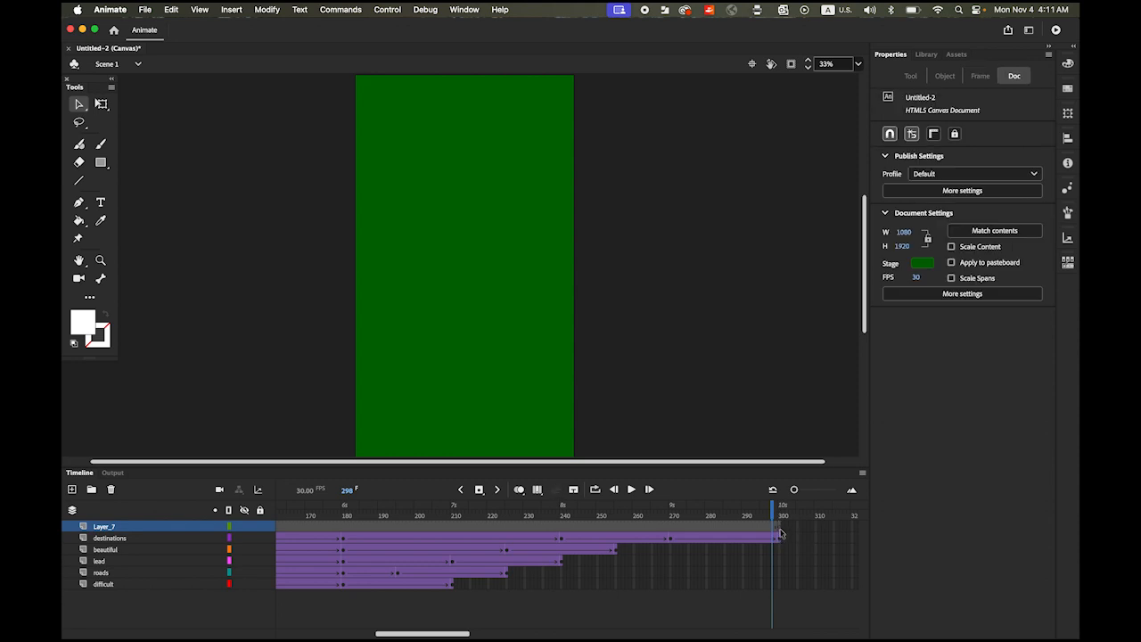
click(780, 533)
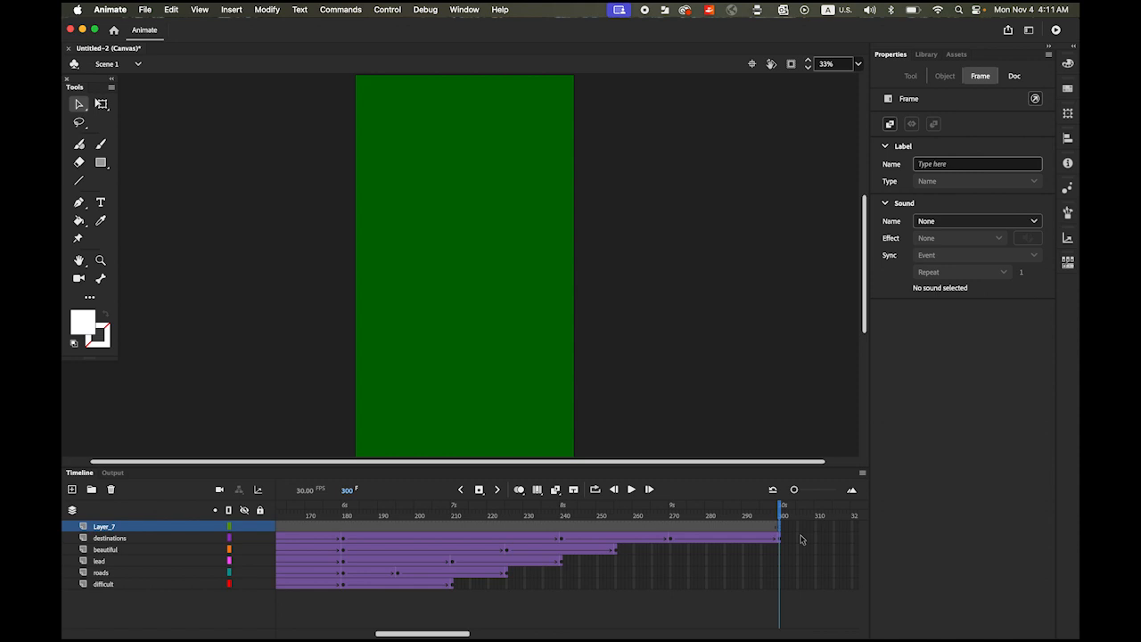
Switch to Illustrator and copy the hexagonal badge background with the mountains from logo.ai.
mouse_move(366, 624)
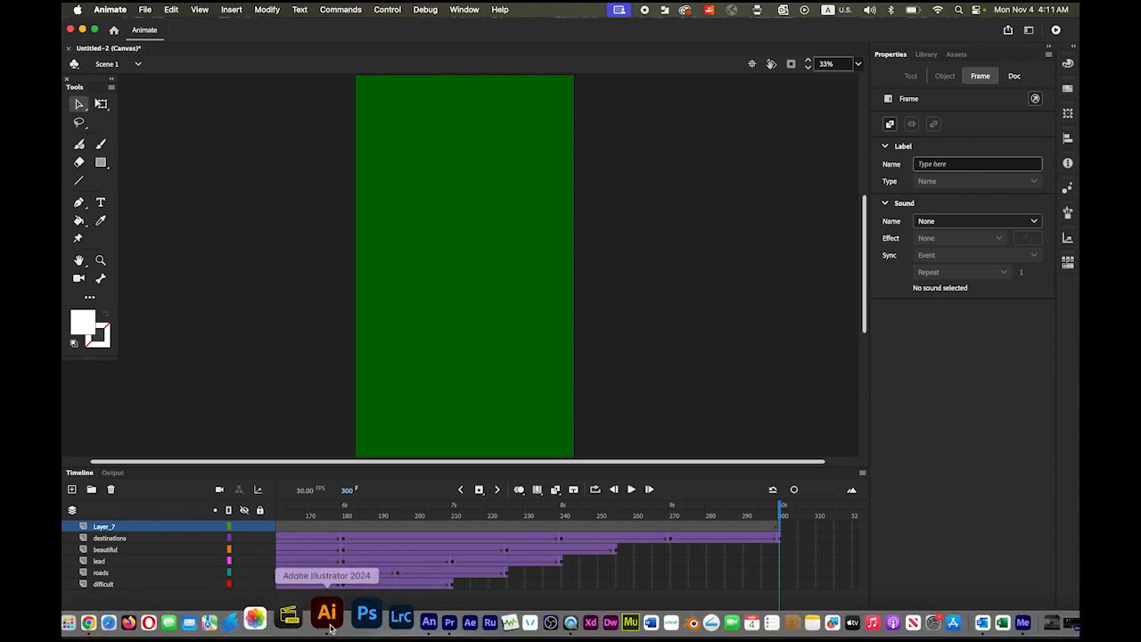
click(329, 624)
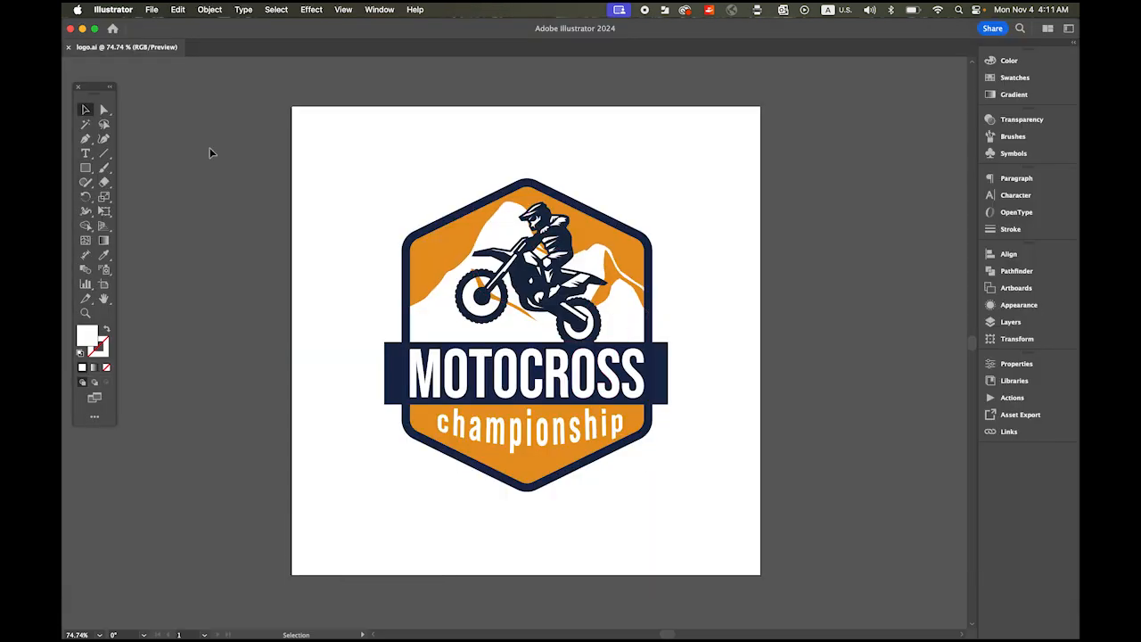
click(614, 230)
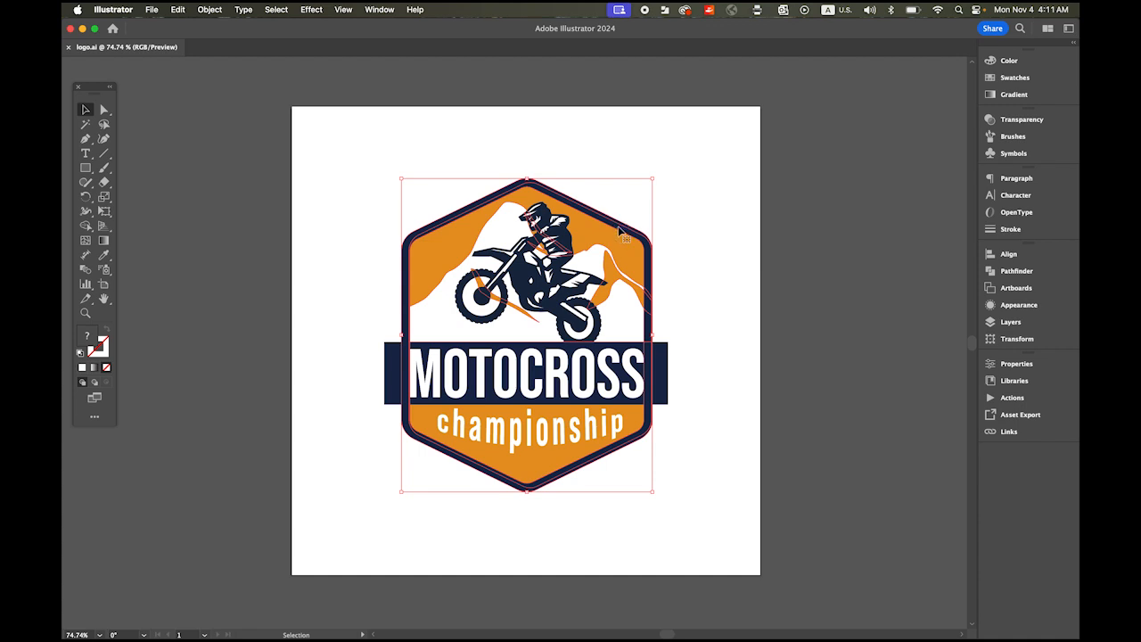
right_click(619, 230)
click(638, 252)
Switch back to Animate and paste the hexagonal badge centred at frame 300, using the AI file importer preferences.
mouse_move(472, 624)
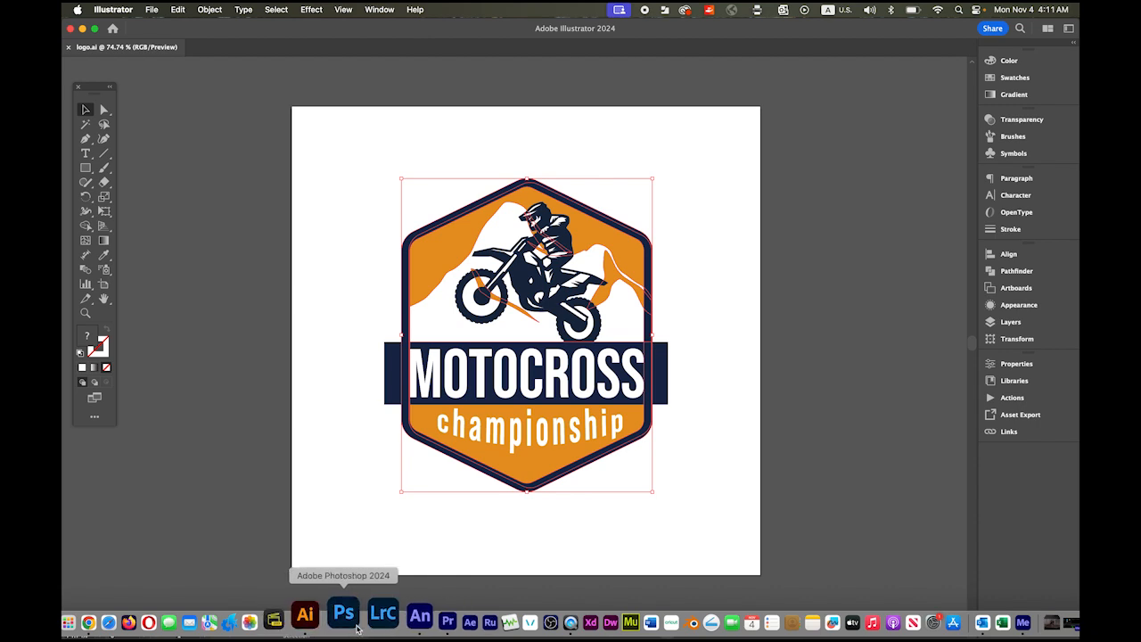
click(391, 621)
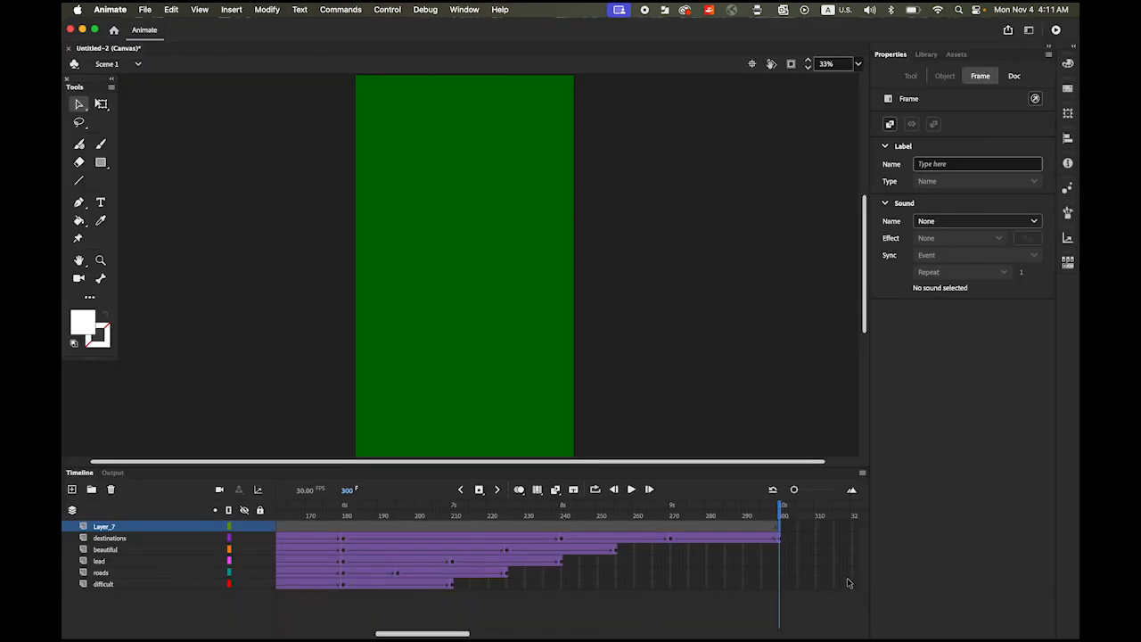
click(170, 9)
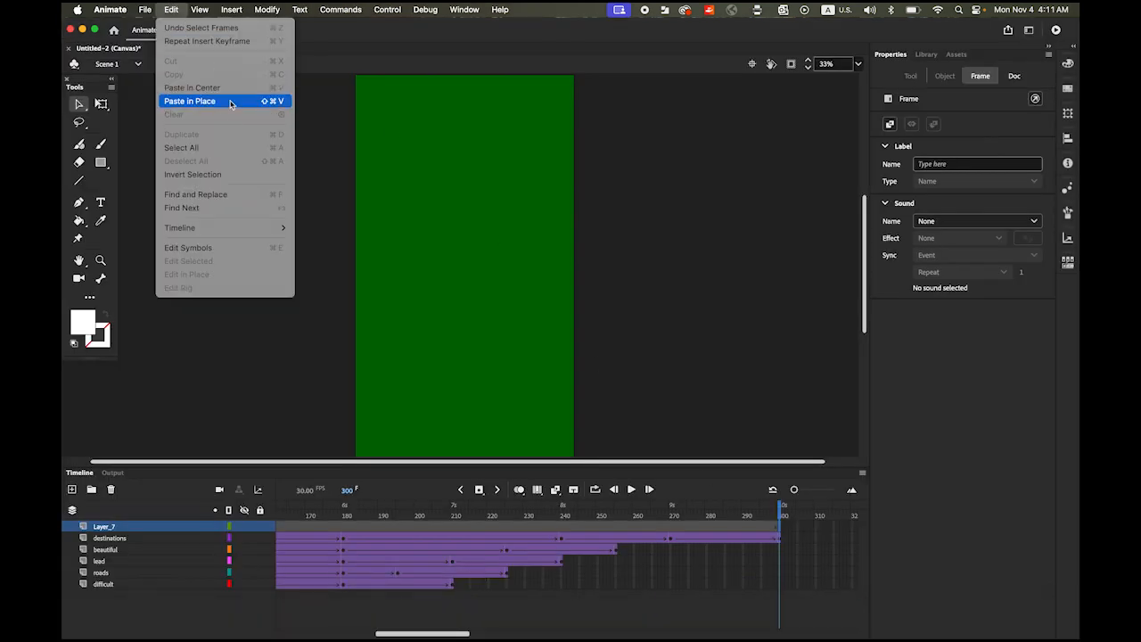
click(227, 87)
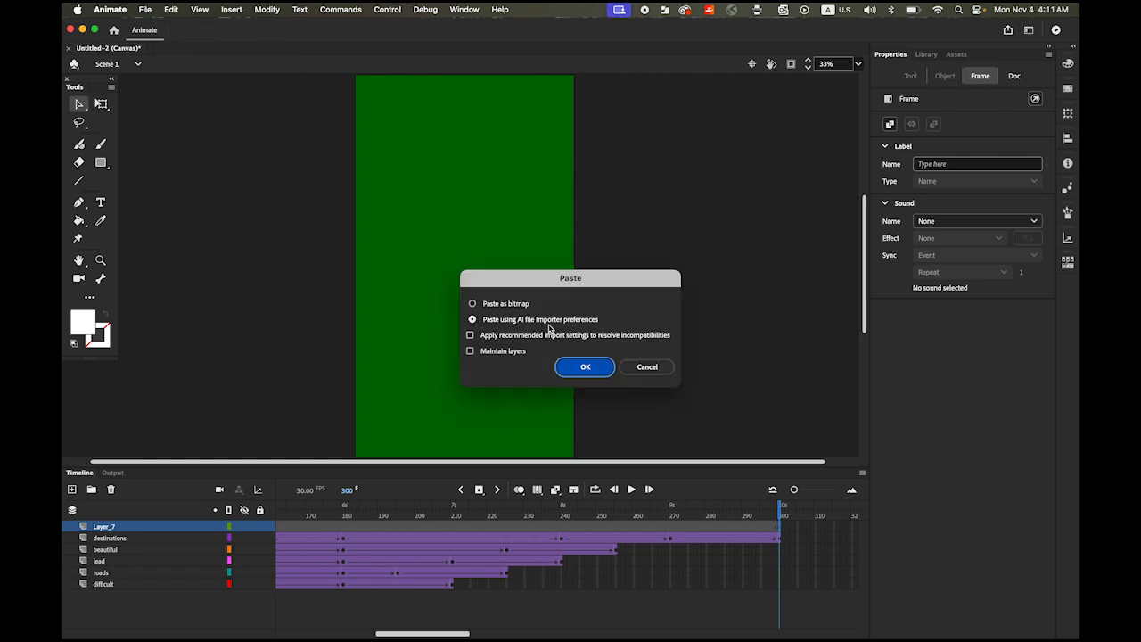
click(598, 372)
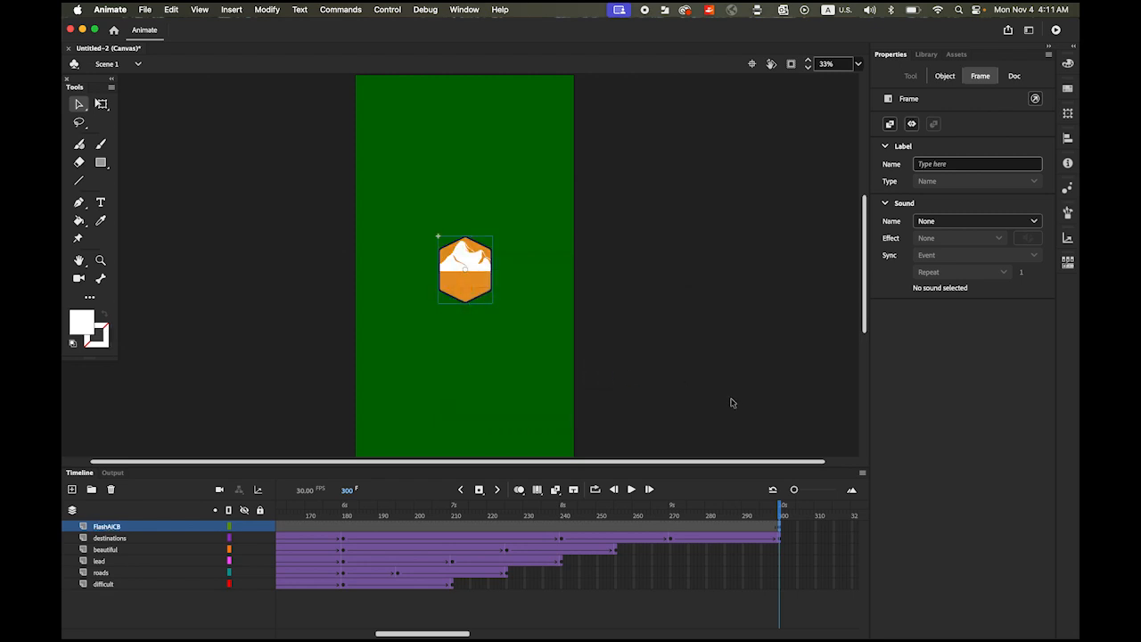
Add another top layer with a keyframe at frame 300, and copy the motocross rider group from logo.ai in Illustrator.
click(72, 489)
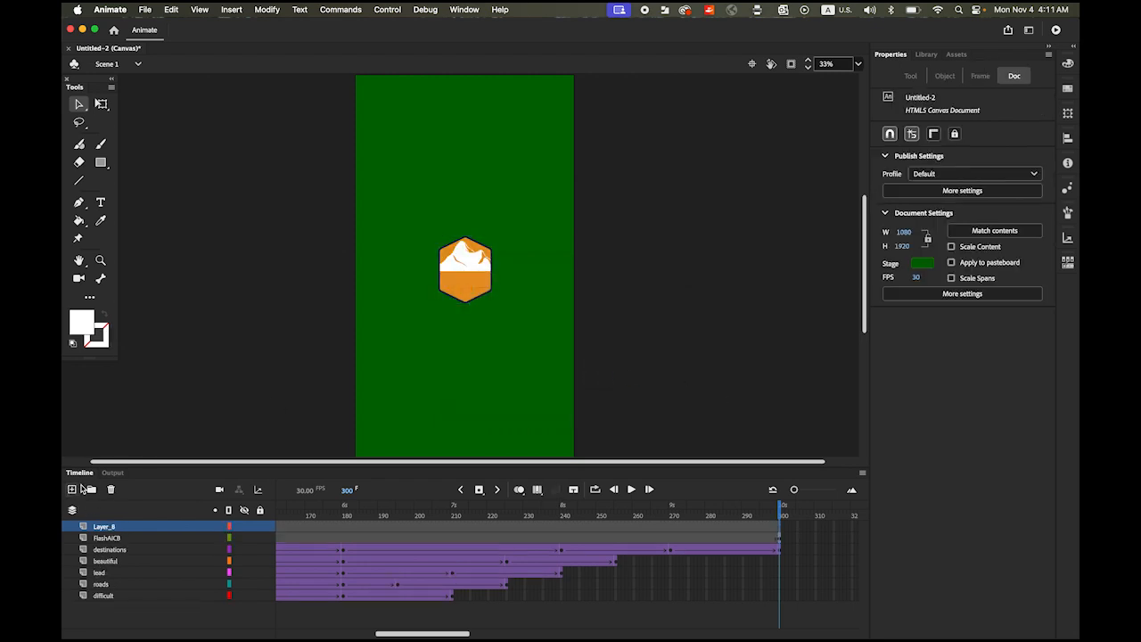
click(780, 532)
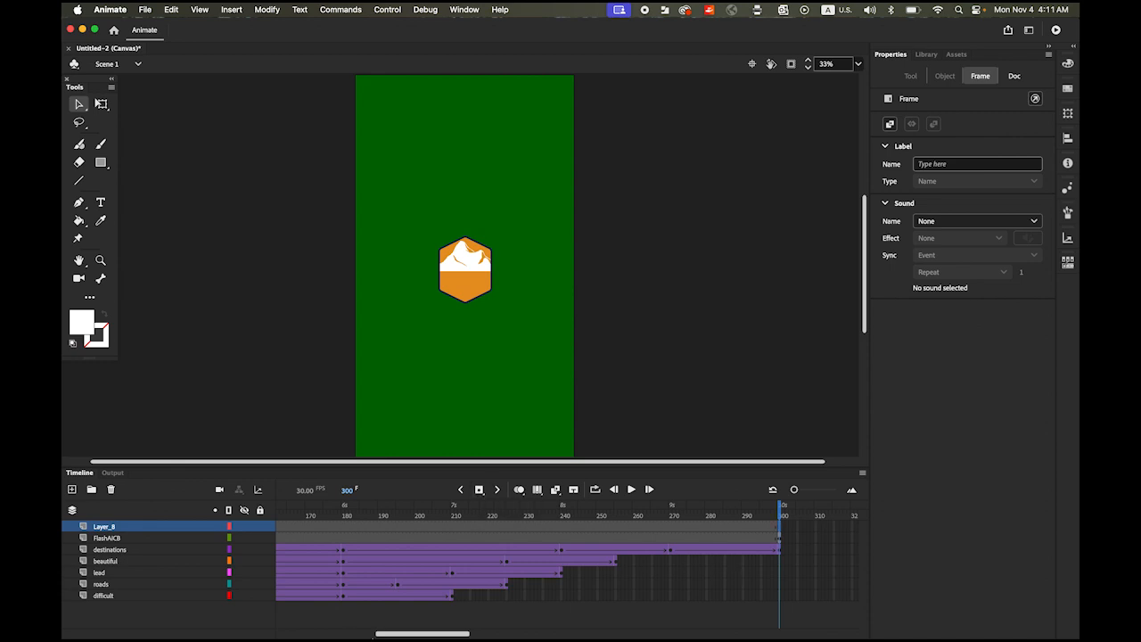
click(328, 624)
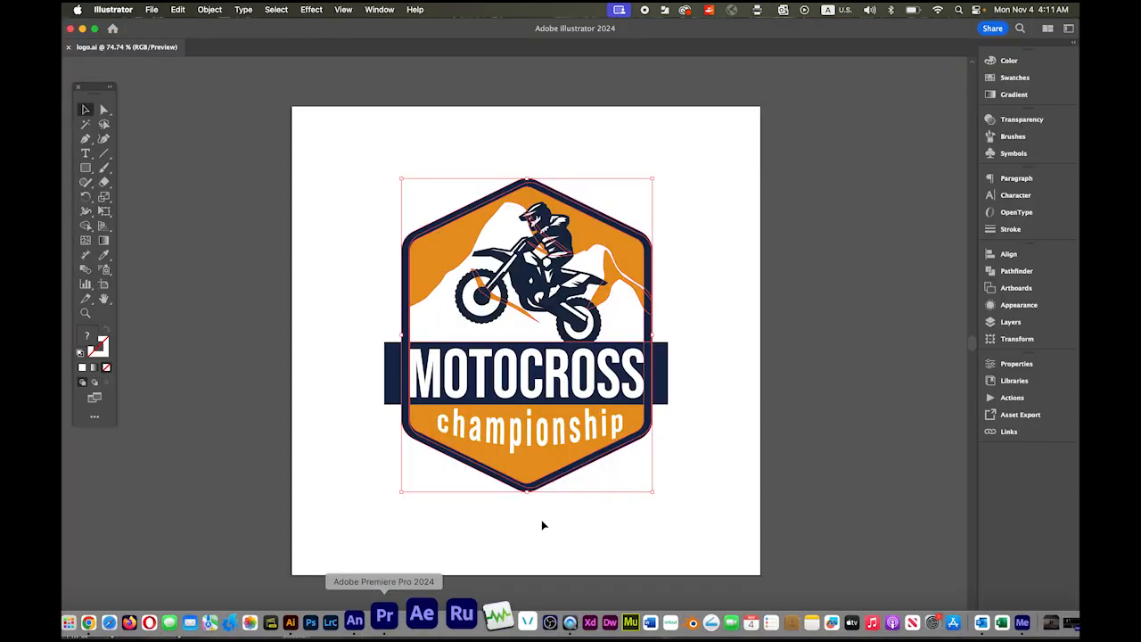
click(538, 294)
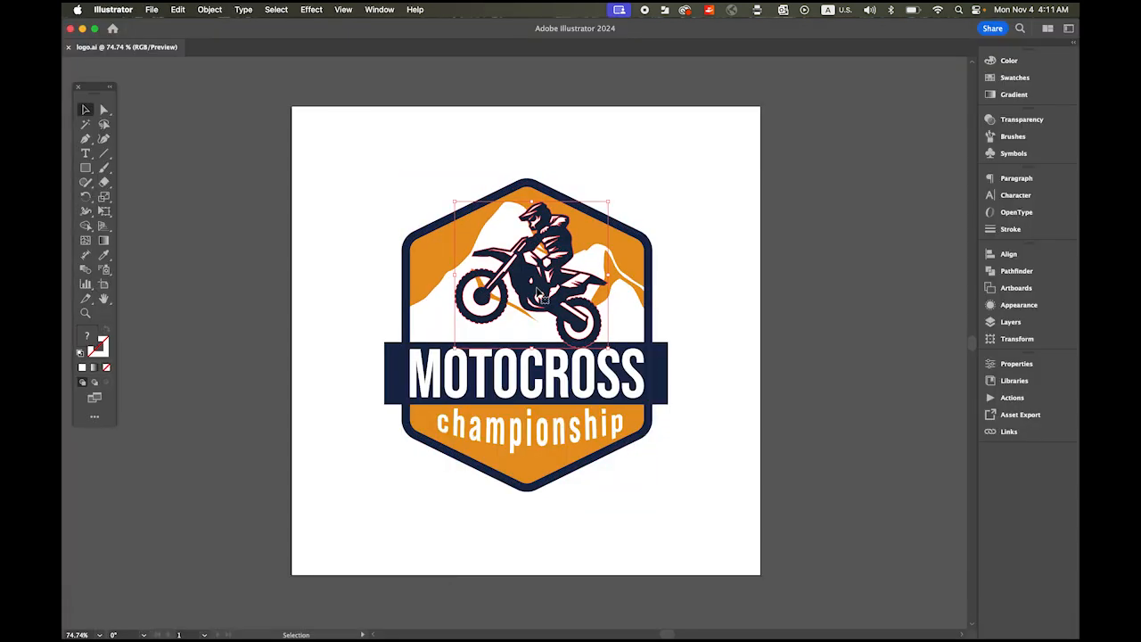
right_click(558, 268)
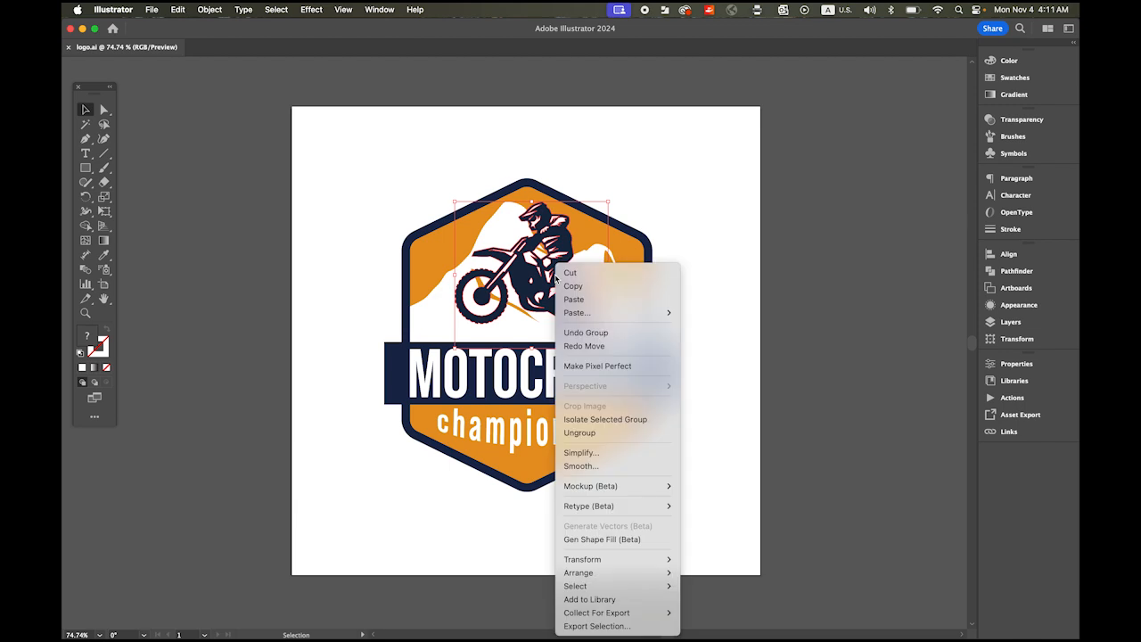
click(598, 286)
Return to Animate and paste the motocross rider centred on the new layer at frame 300.
mouse_move(446, 628)
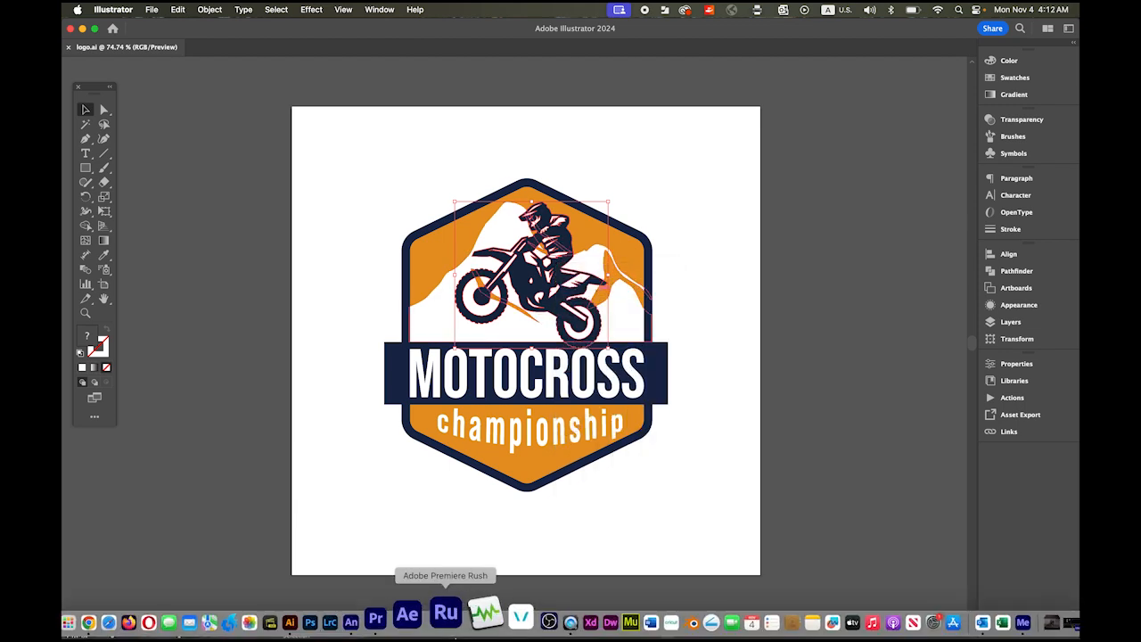
click(390, 620)
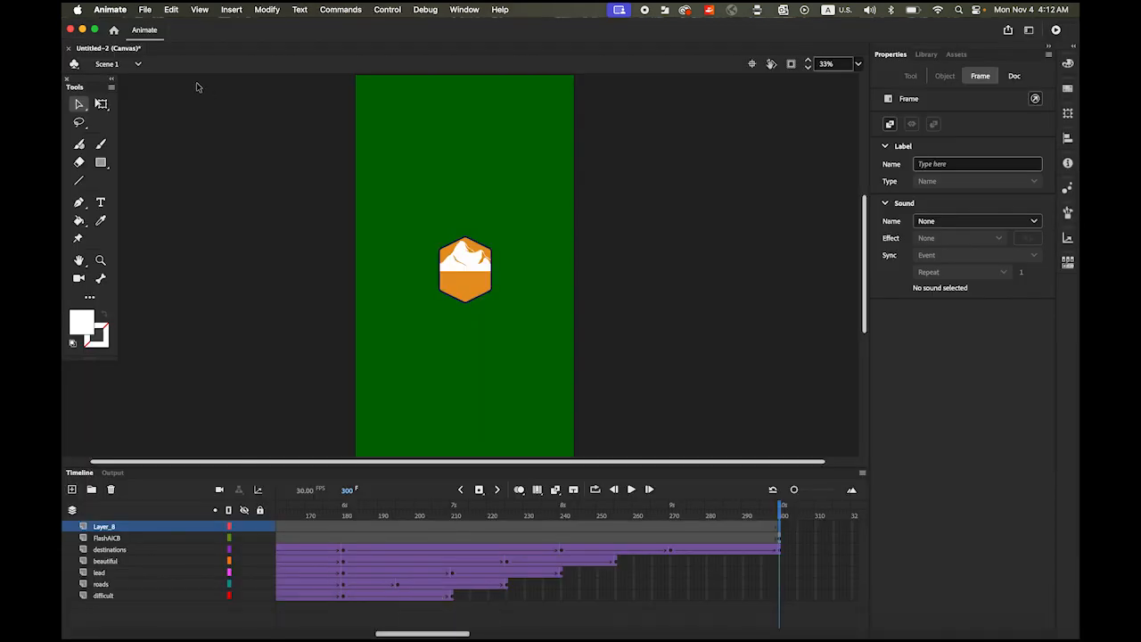
click(171, 10)
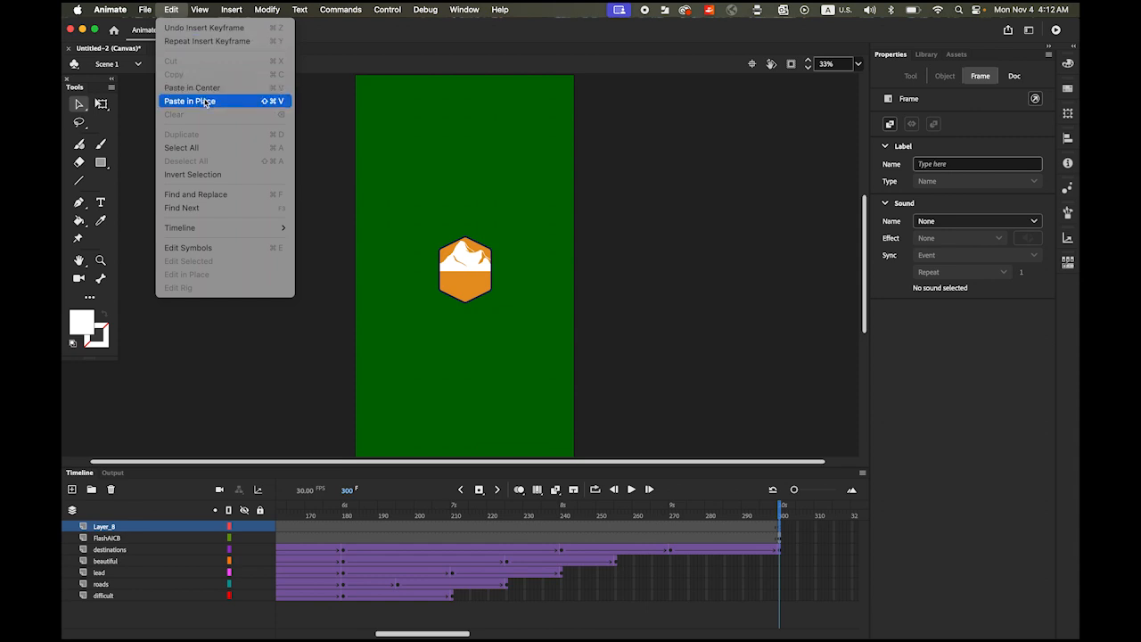
click(192, 87)
click(585, 370)
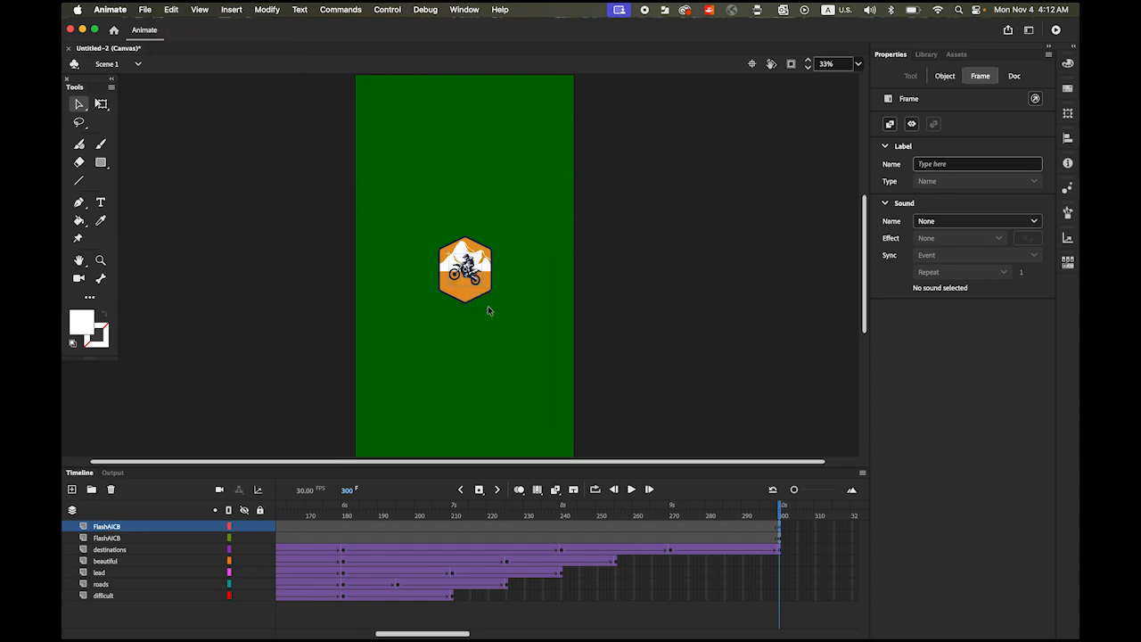
Move the rider up inside the hexagon so it sits over the white mountains.
key(super+=)
key(super+=)
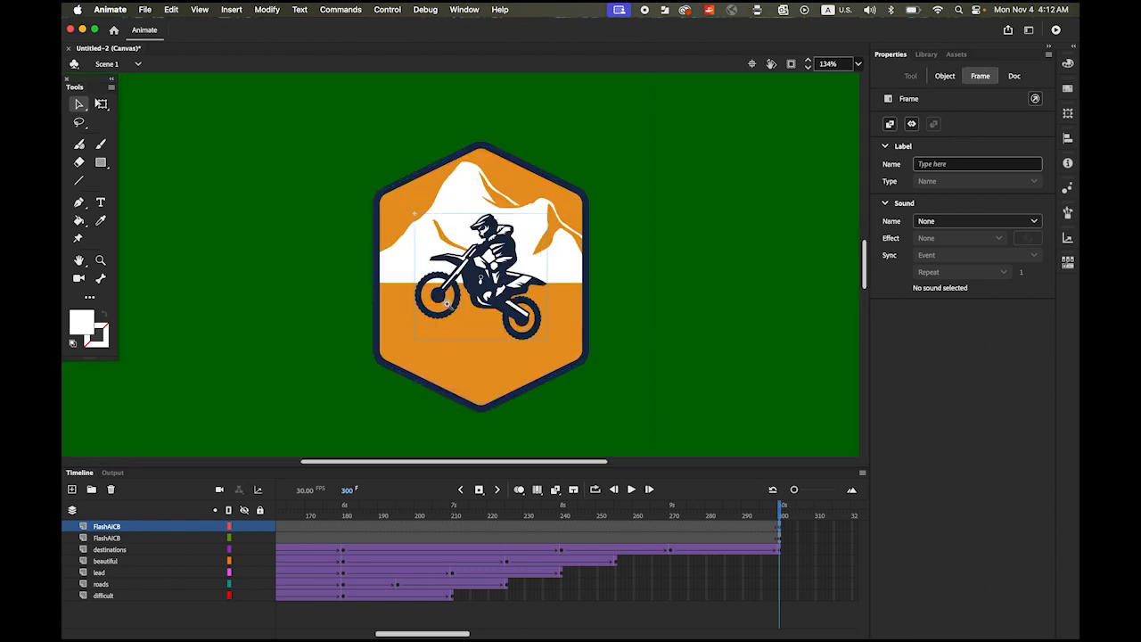
drag(498, 283, 505, 229)
click(713, 277)
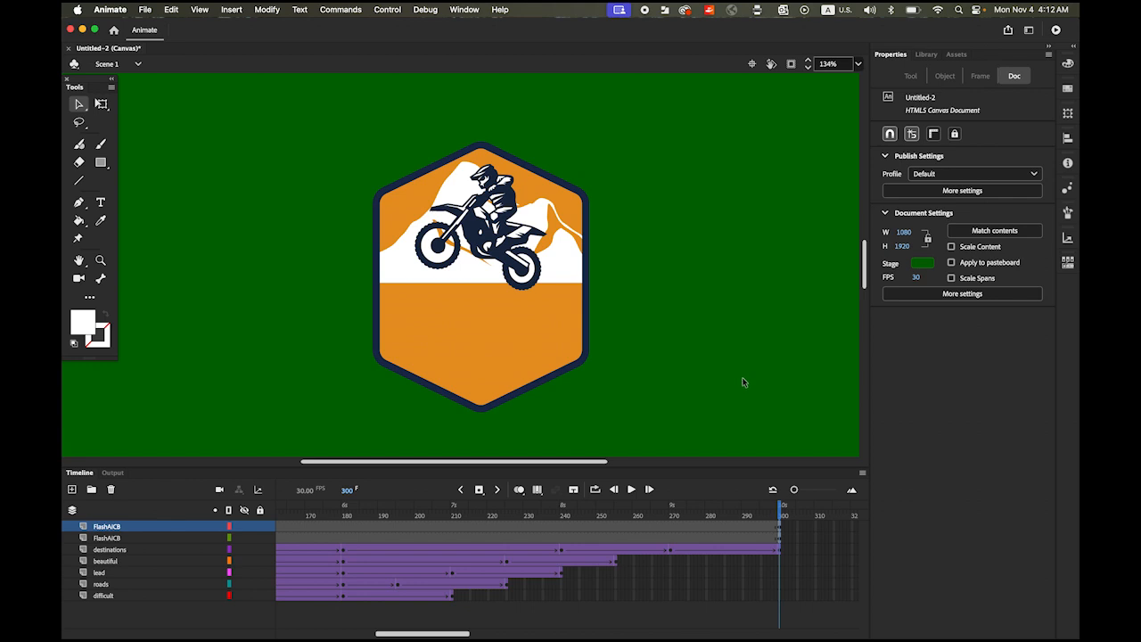
Add a third logo layer with a keyframe at frame 300, and copy the MOTOCROSS banner from logo.ai in Illustrator.
click(72, 488)
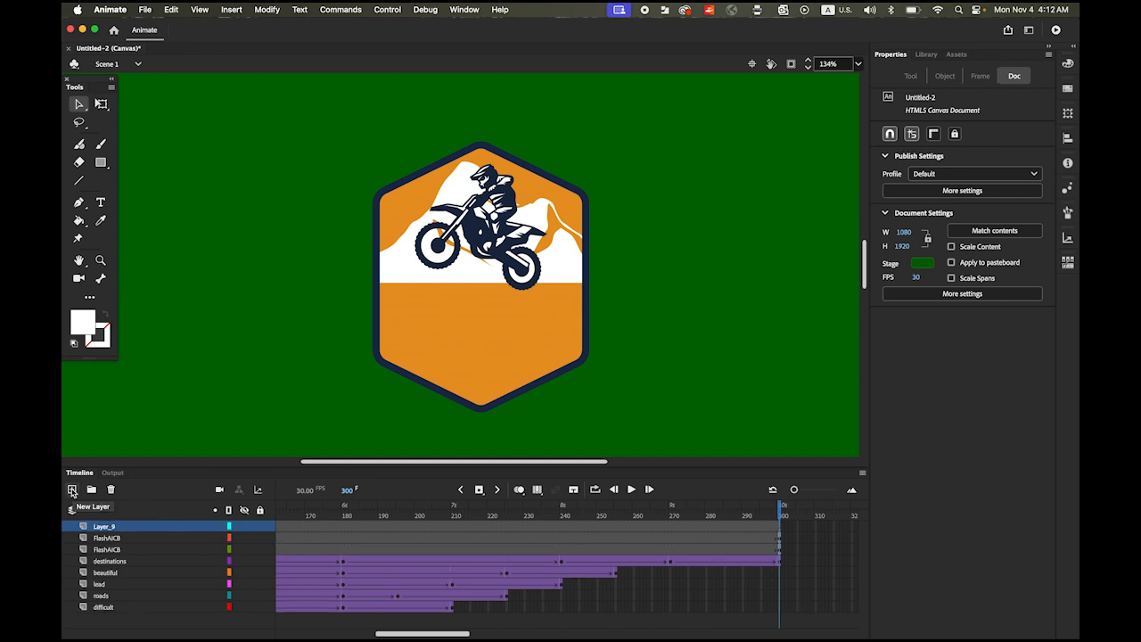
click(779, 529)
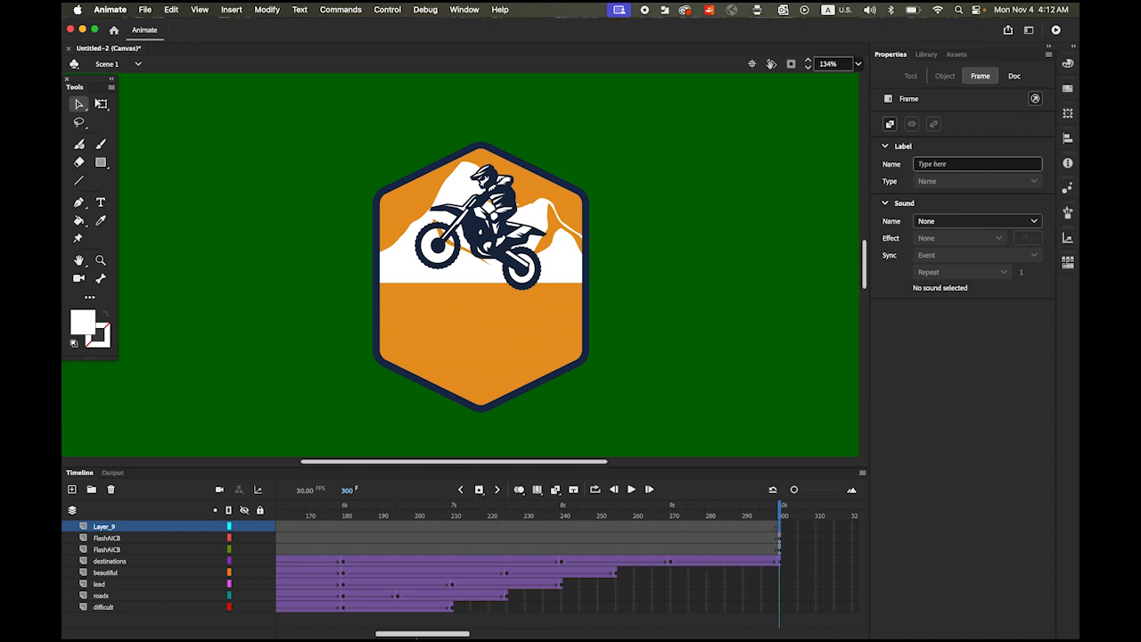
mouse_move(417, 638)
click(330, 619)
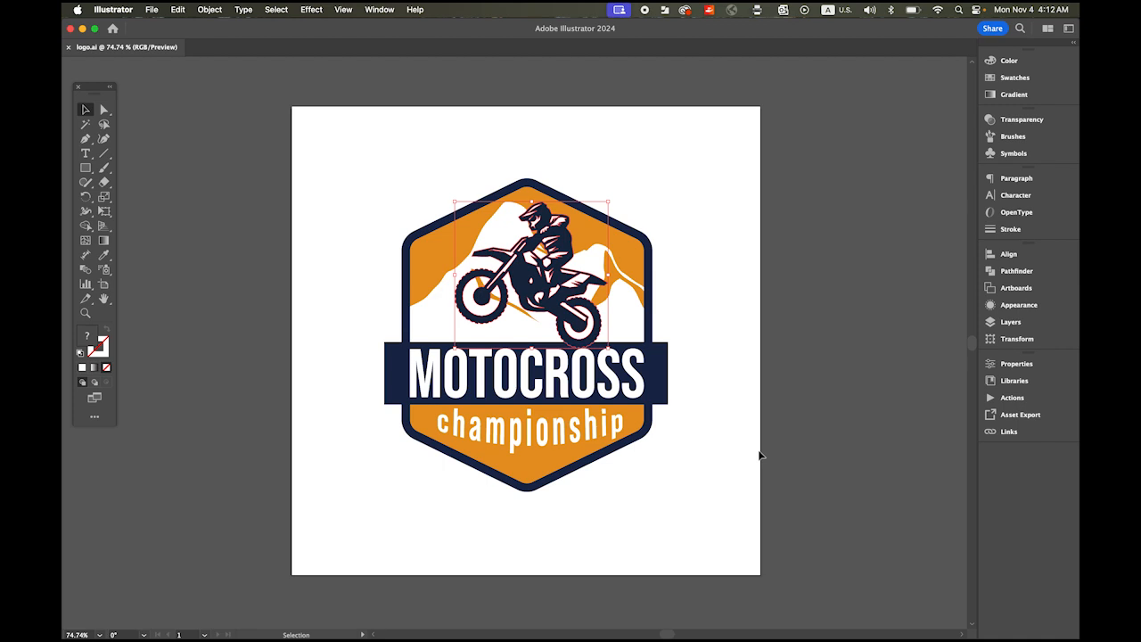
click(659, 383)
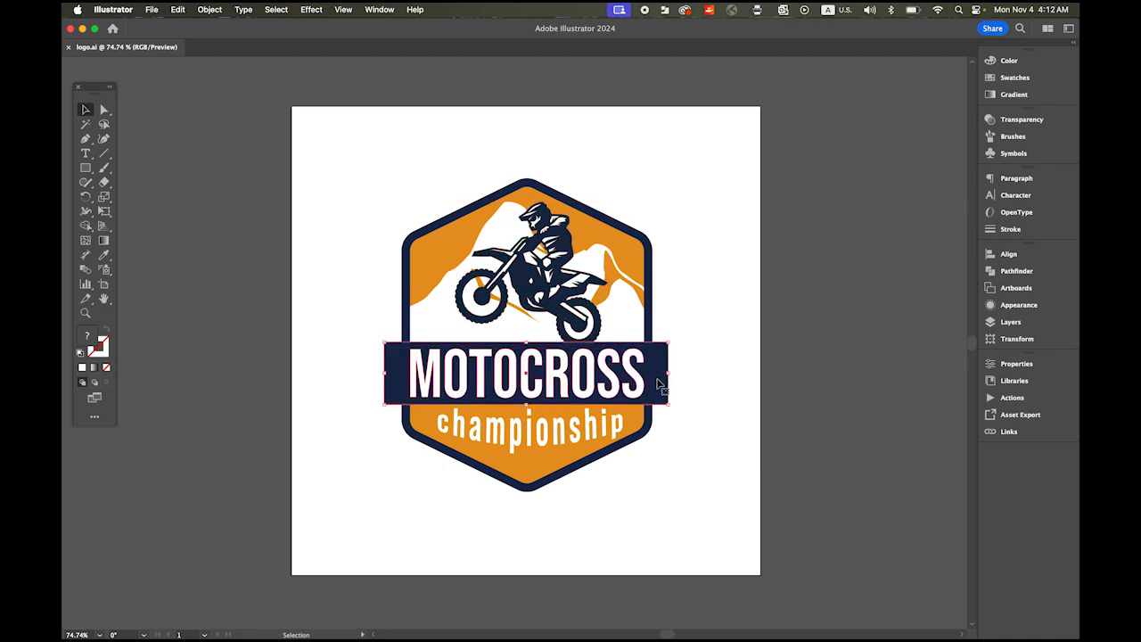
right_click(660, 383)
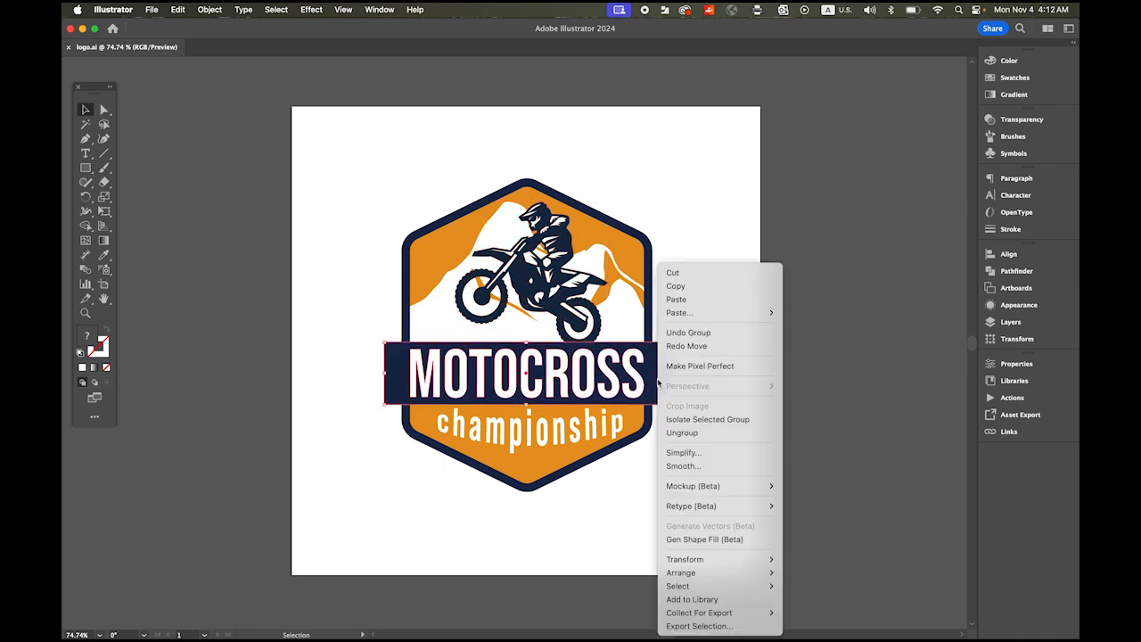
click(705, 286)
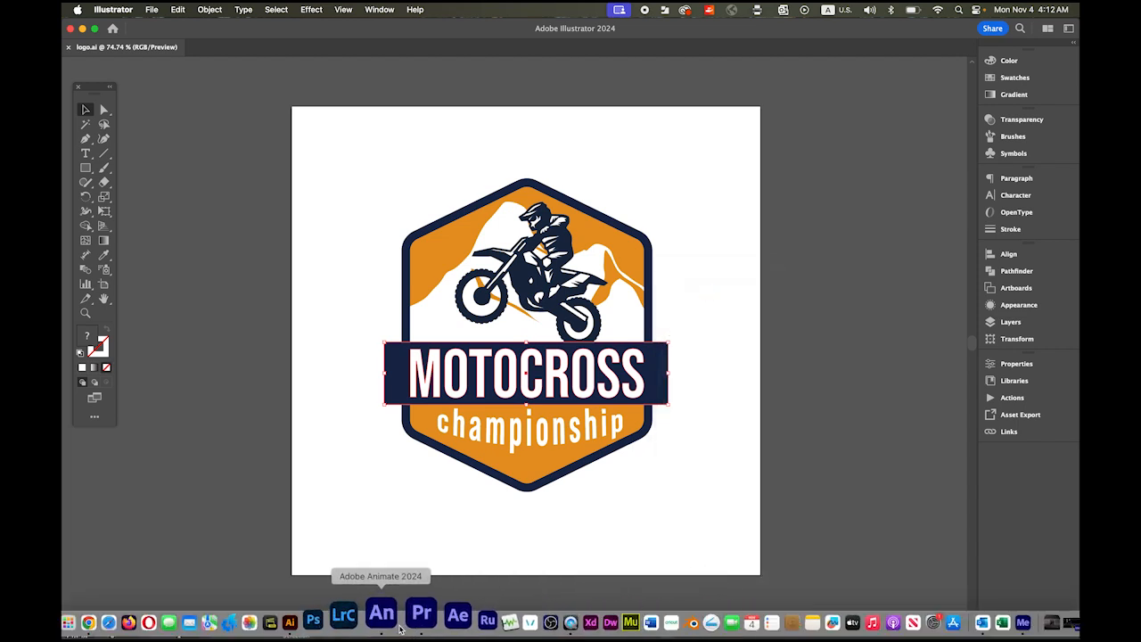
Return to Animate and paste the MOTOCROSS banner centred on the new top layer at frame 300.
click(389, 624)
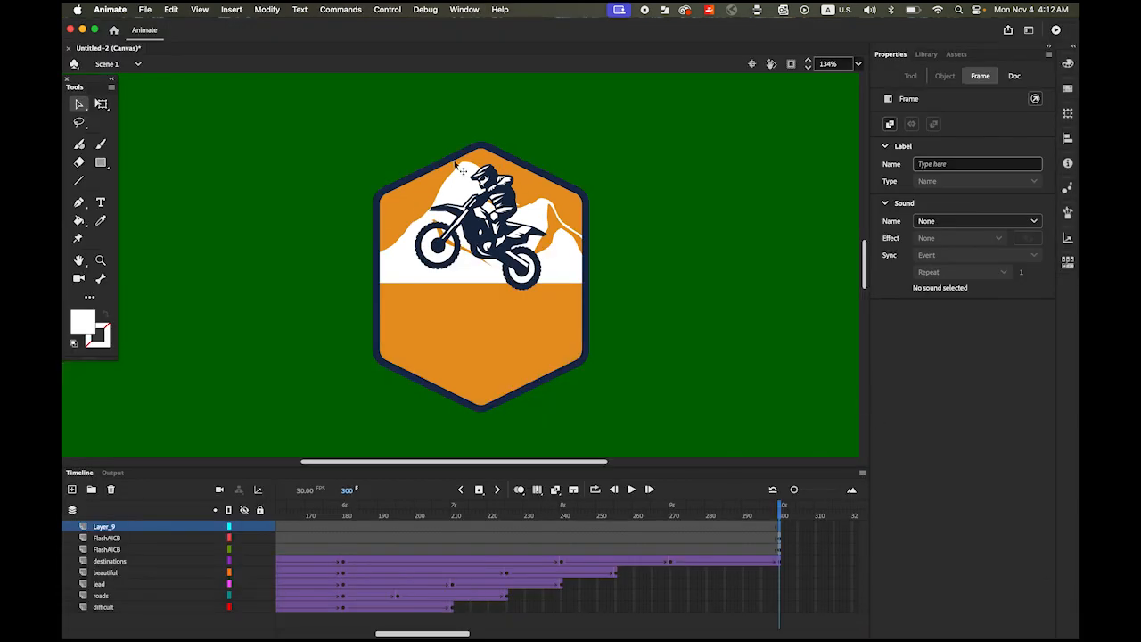
click(170, 9)
click(205, 87)
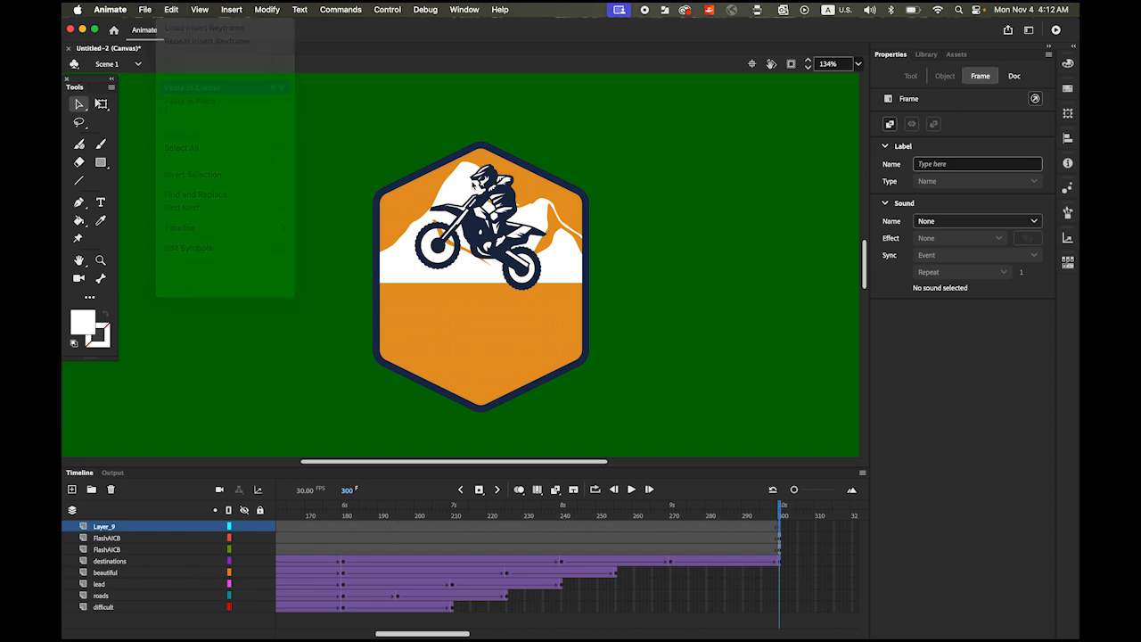
click(575, 367)
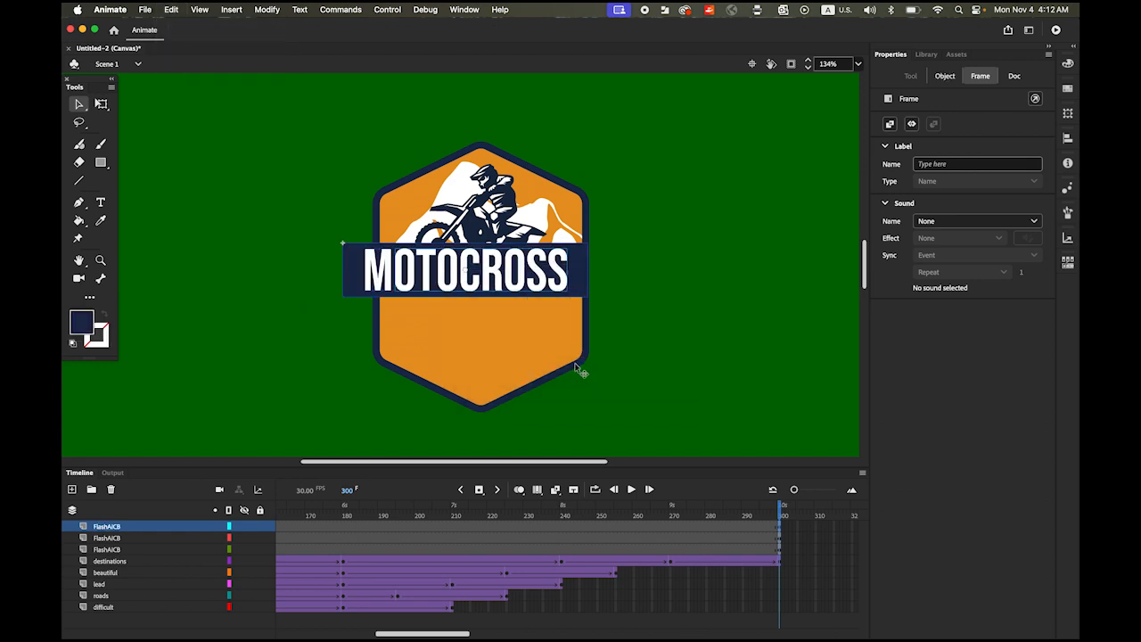
Move the MOTOCROSS banner below the rider, centred across the hexagon at about X 390, Y 966.
drag(481, 281, 483, 326)
drag(493, 319, 497, 317)
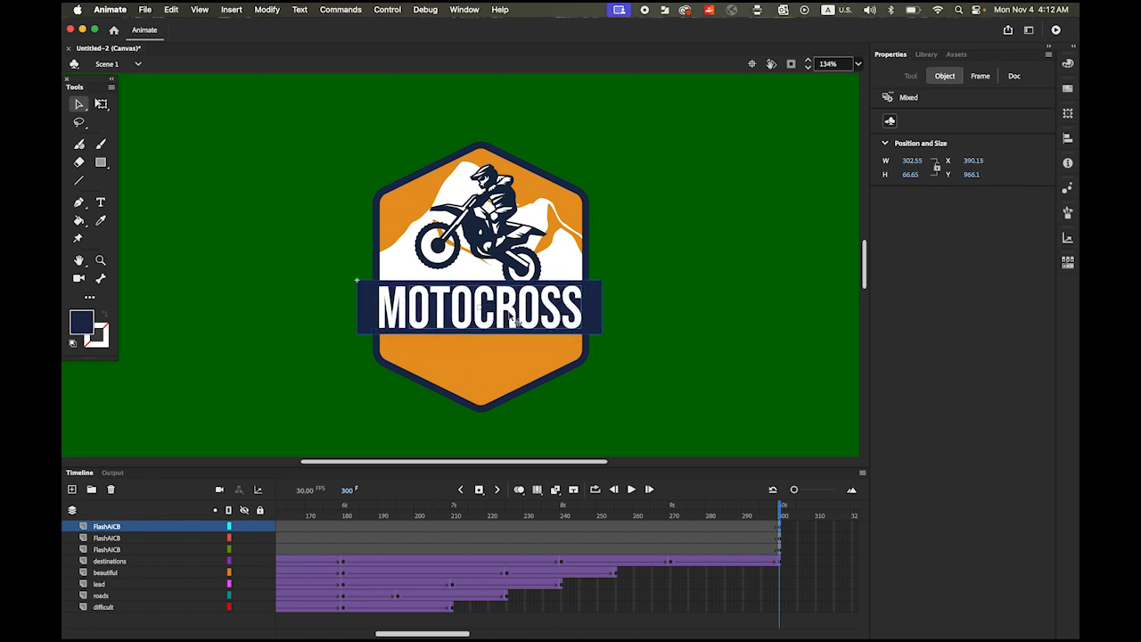
key(Right)
click(694, 354)
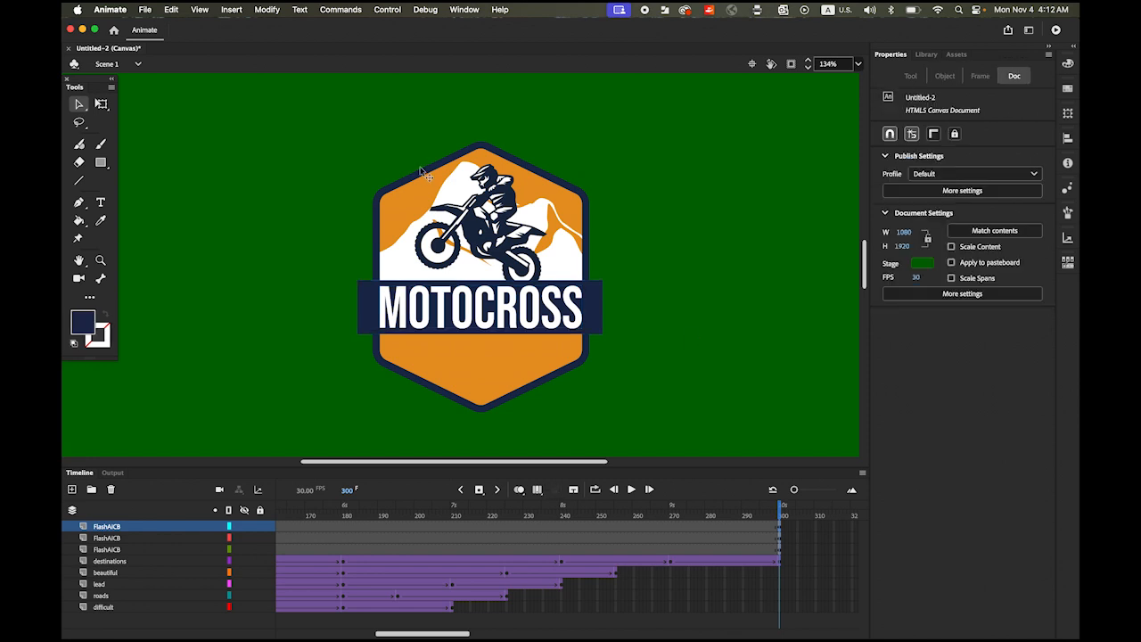
Add a fourth logo layer with a keyframe at frame 300, and copy the championship text from logo.ai in Illustrator.
click(73, 489)
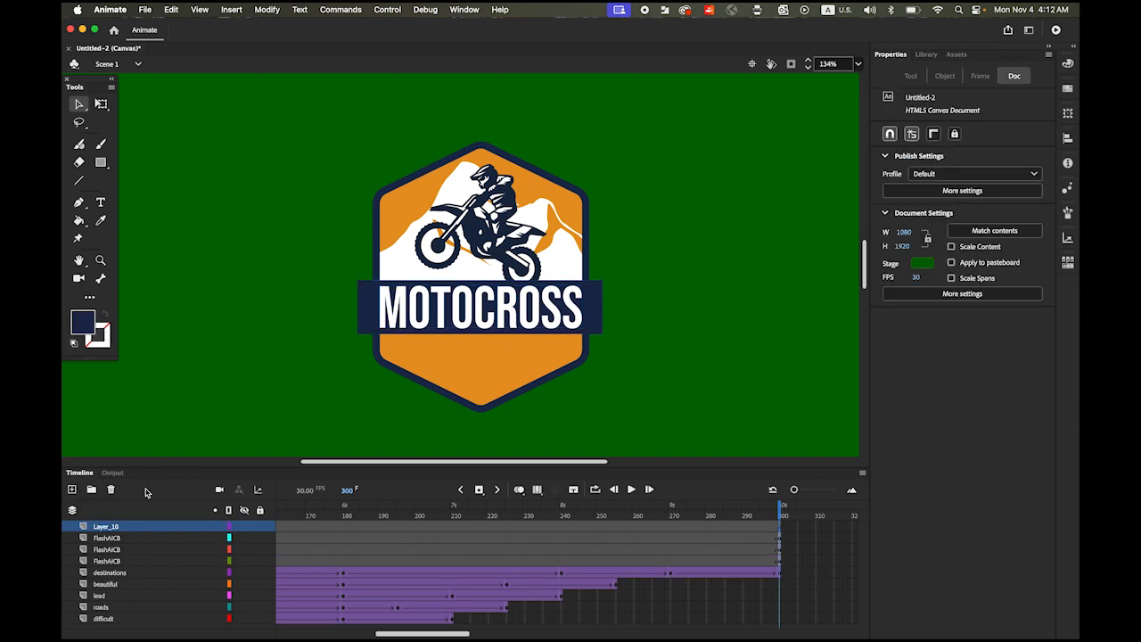
click(779, 528)
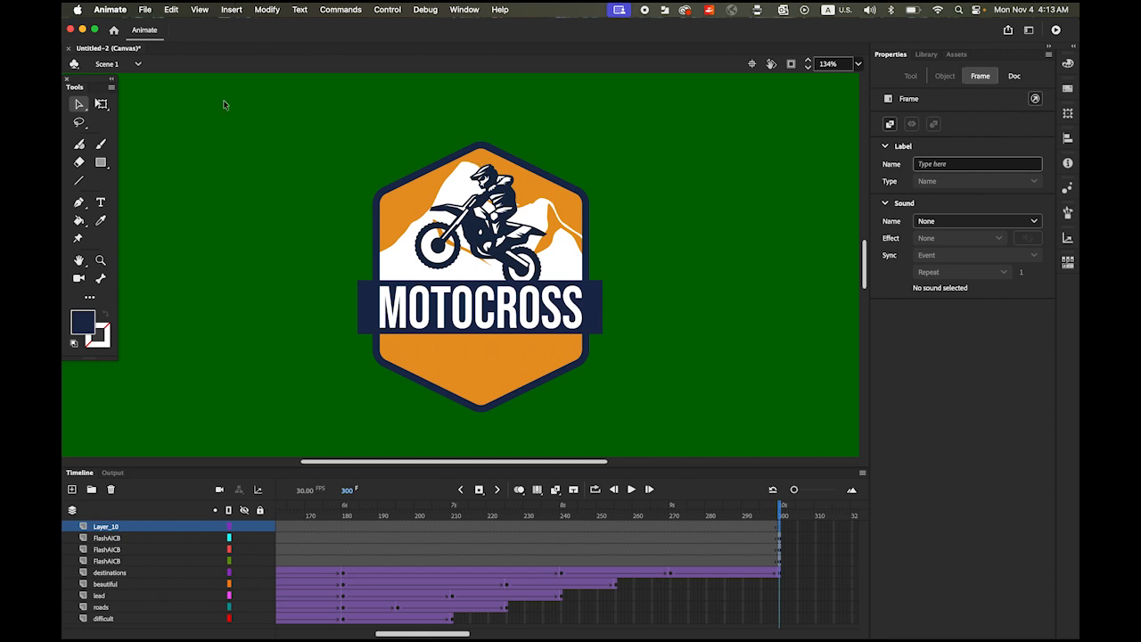
click(328, 624)
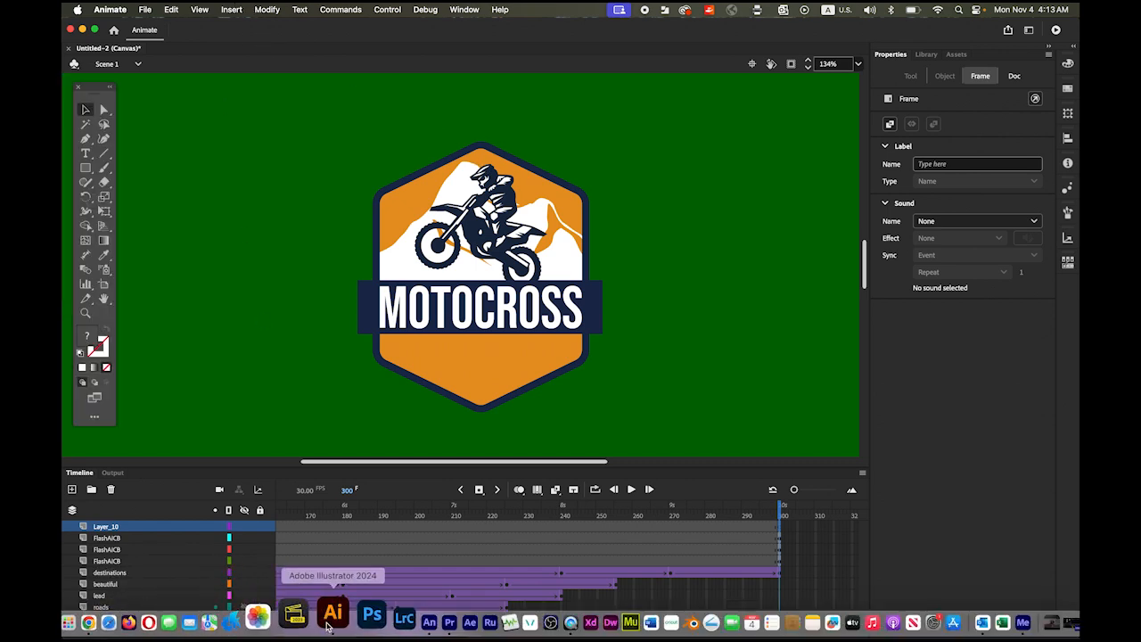
click(523, 435)
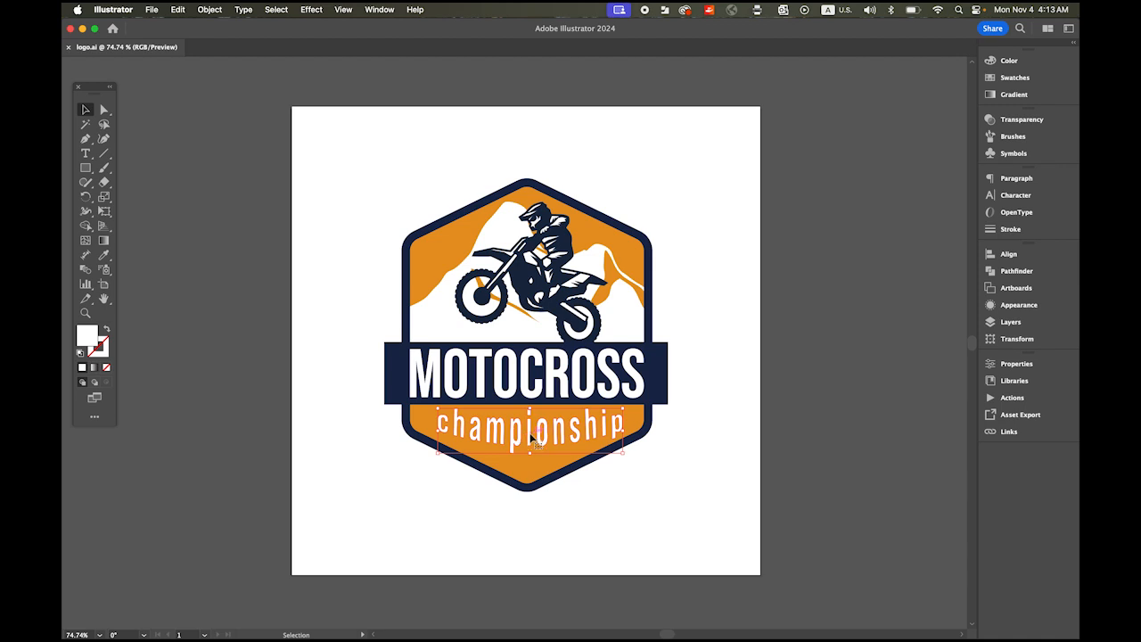
right_click(532, 435)
click(595, 287)
Return to Animate and paste the championship text centred on the new top layer at frame 300.
click(392, 624)
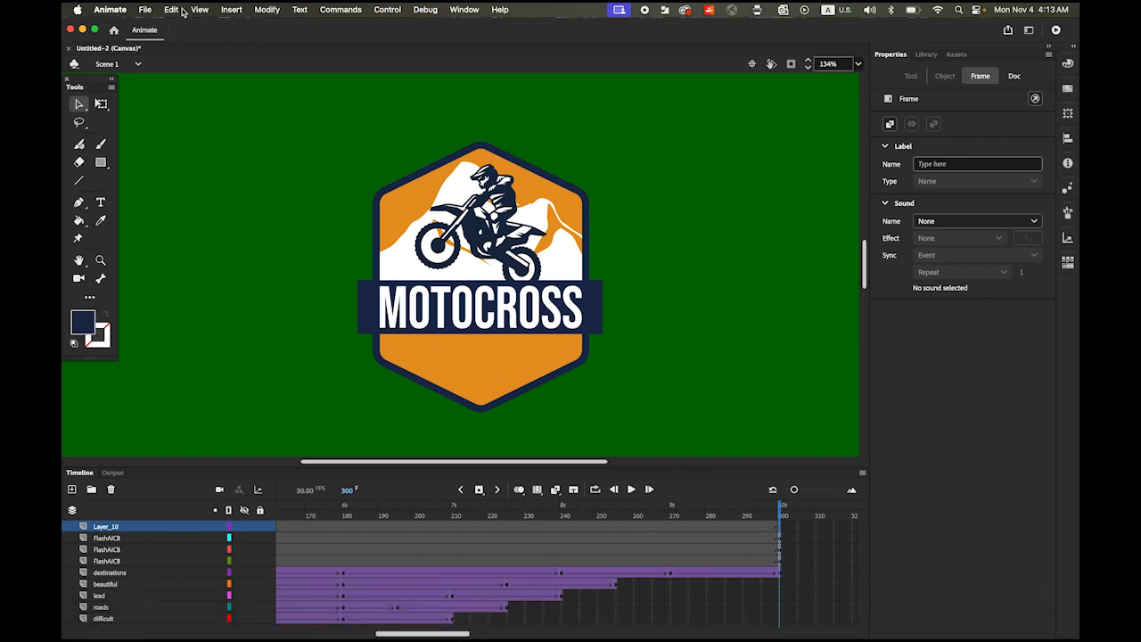
click(144, 9)
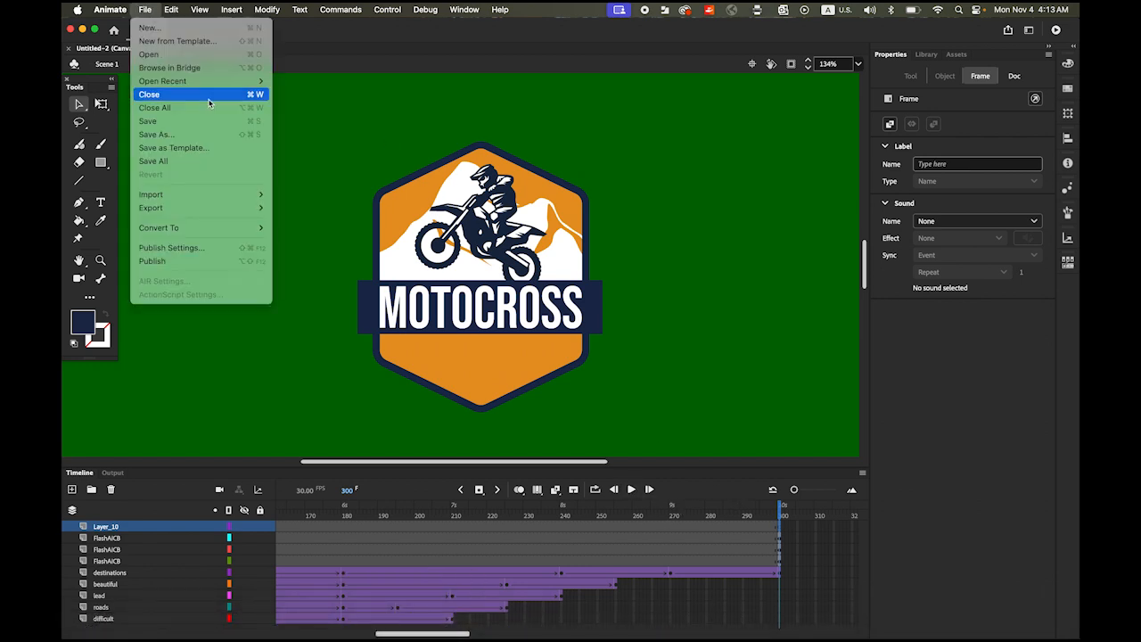
mouse_move(170, 9)
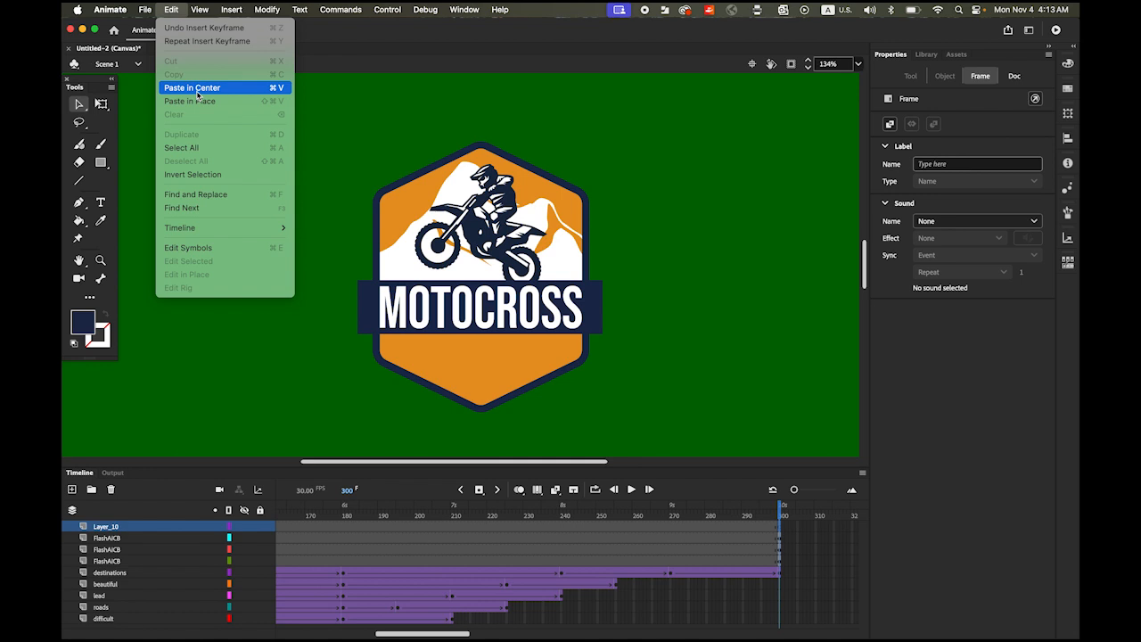
click(192, 87)
click(589, 366)
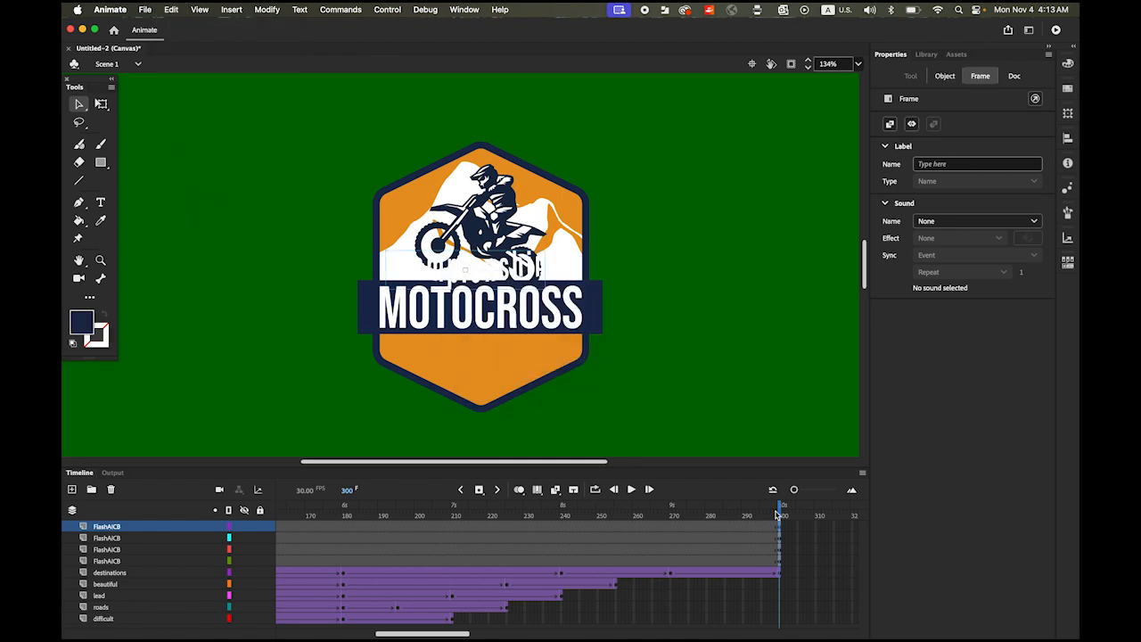
Move the championship text below the MOTOCROSS banner, centred in the hexagon's lower part at about X 445, Y 1037.
drag(480, 284, 496, 370)
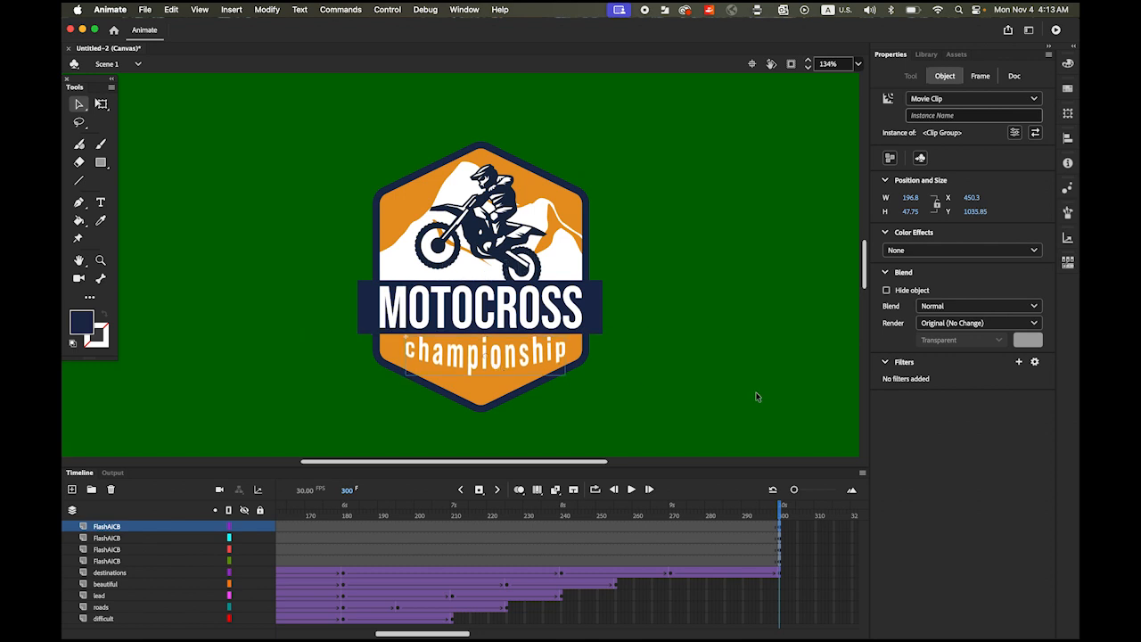
key(Left)
key(Left)
key(Left)
key(Left)
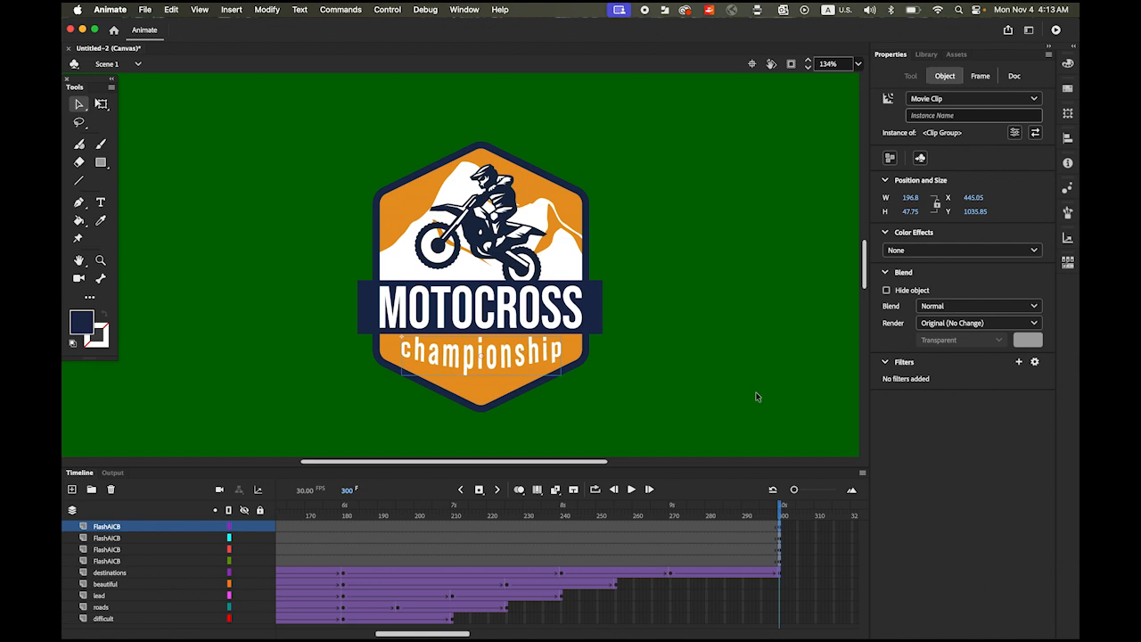
key(Down)
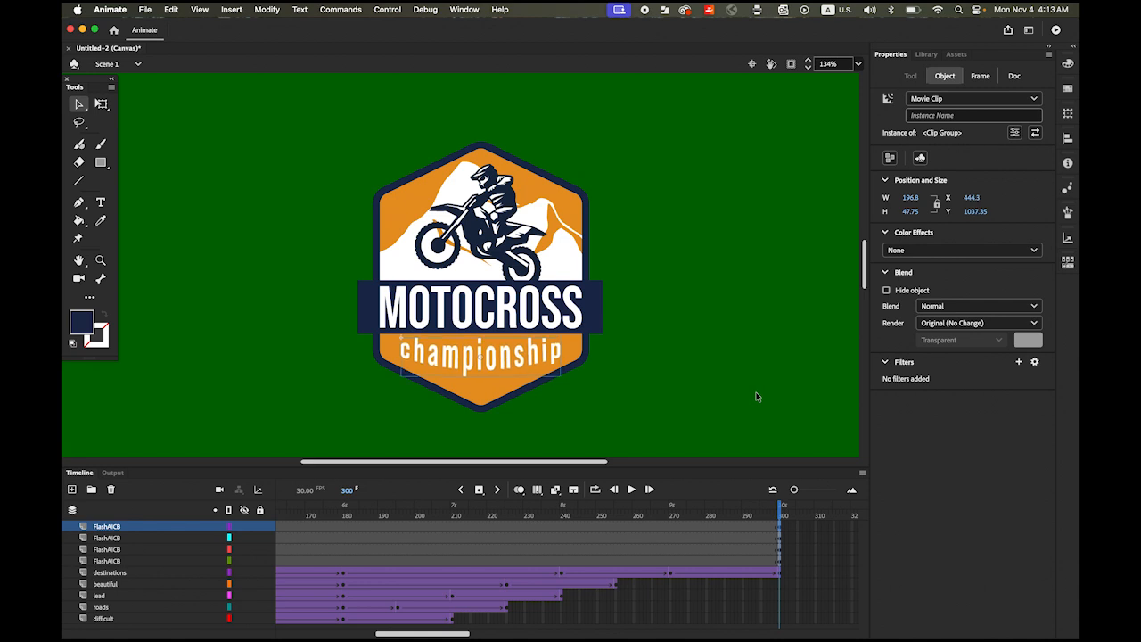
key(Right)
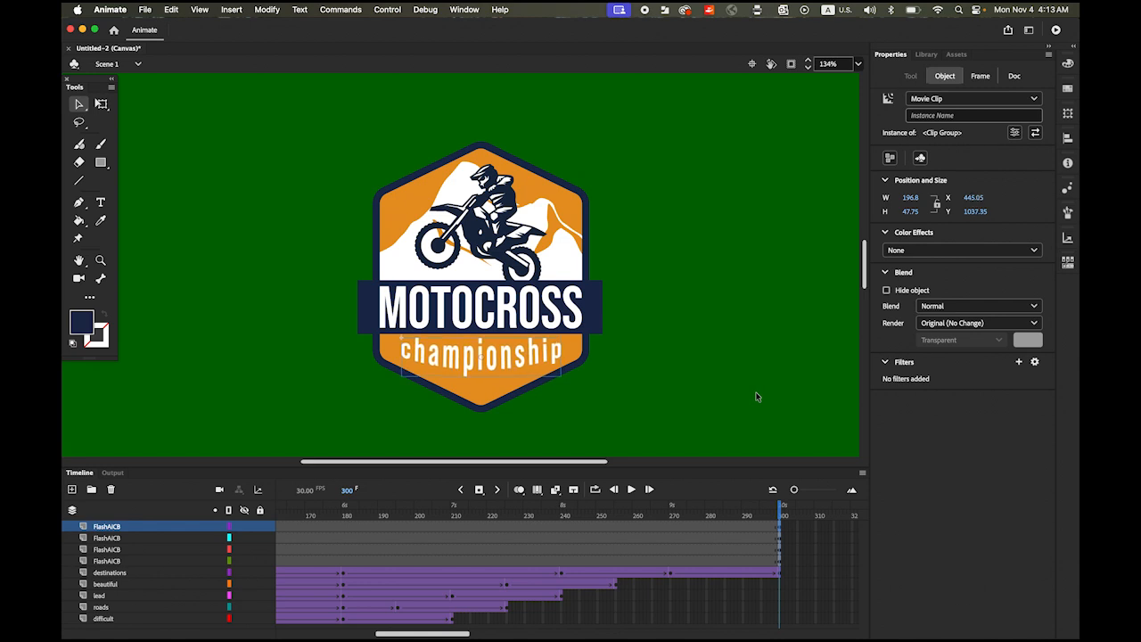
click(755, 400)
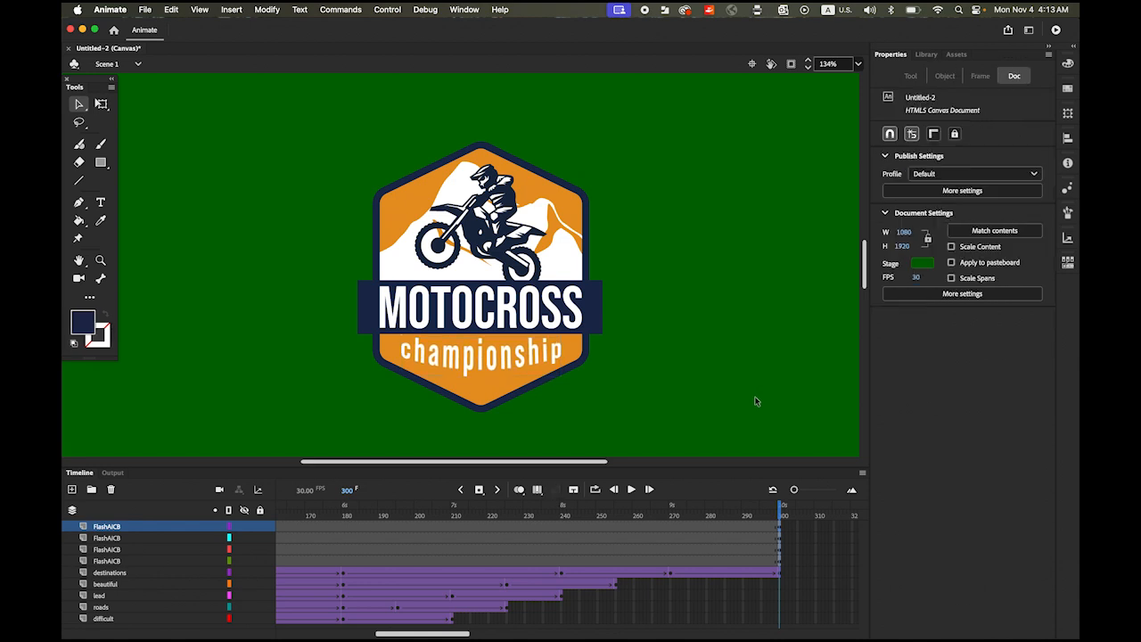
Select the complete logo and move it straight up near the stage's upper edge, to about X 391, Y 143.
double_click(79, 260)
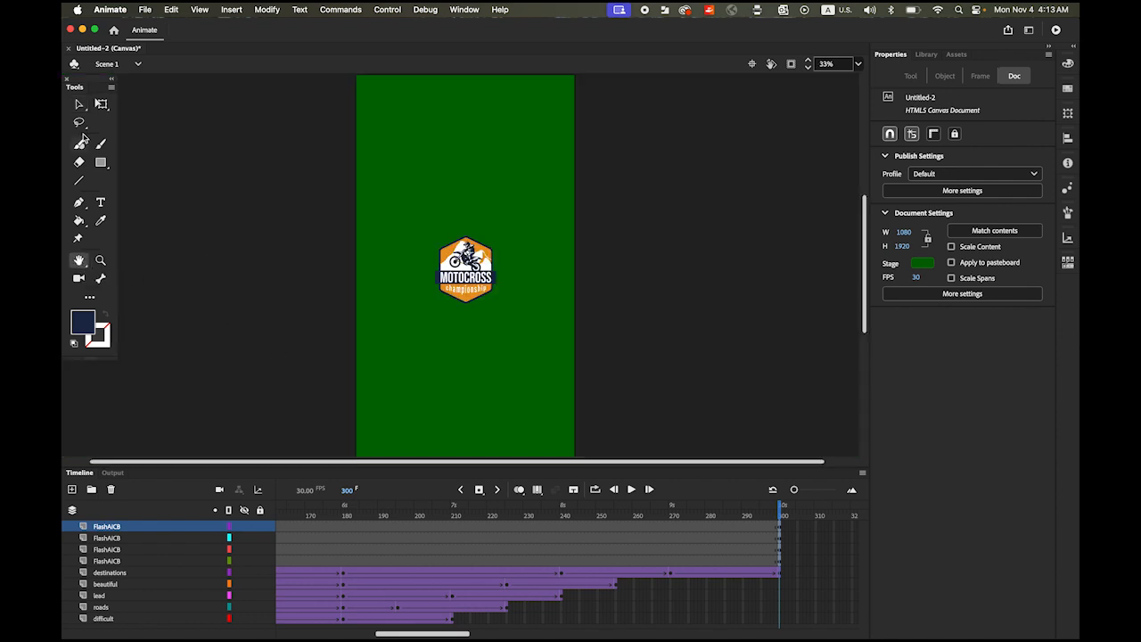
click(79, 103)
drag(404, 203, 587, 379)
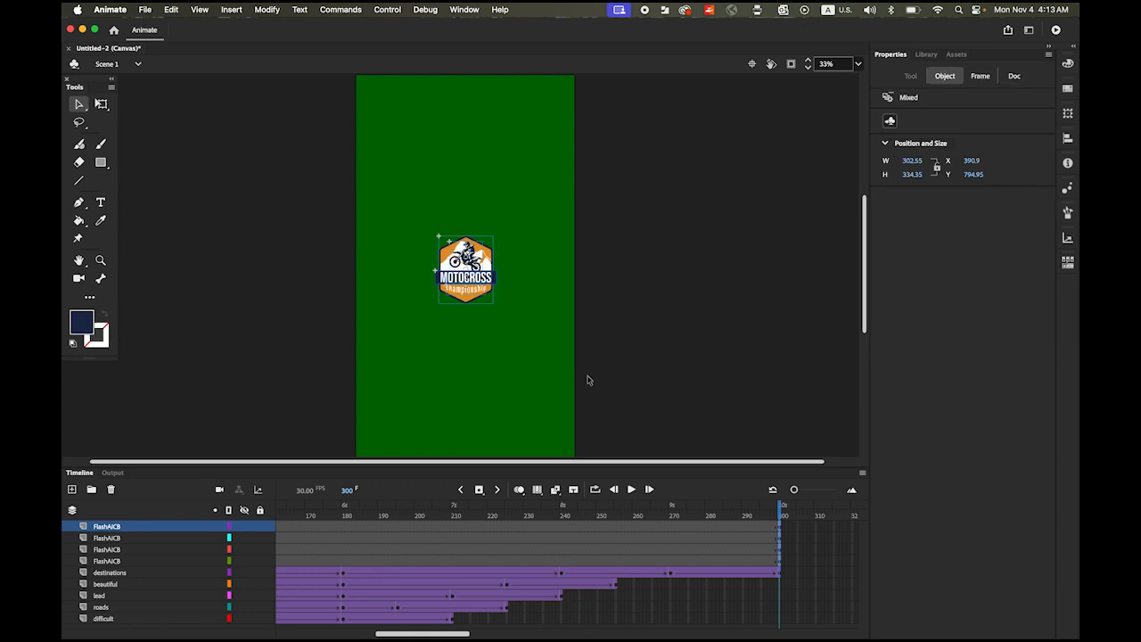
drag(471, 291, 476, 171)
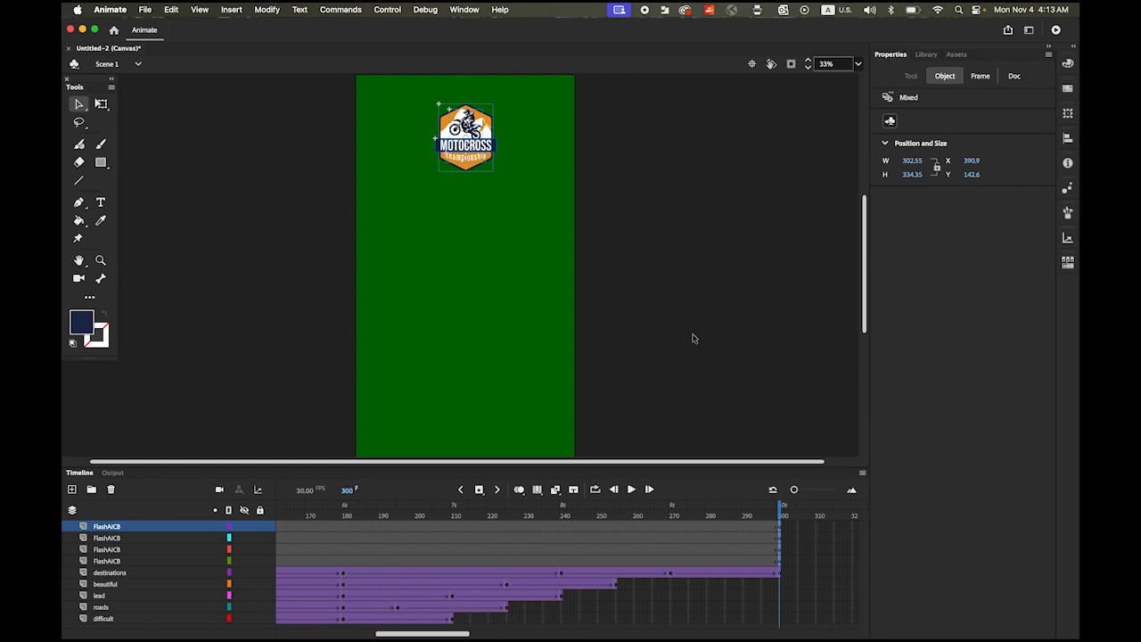
click(693, 339)
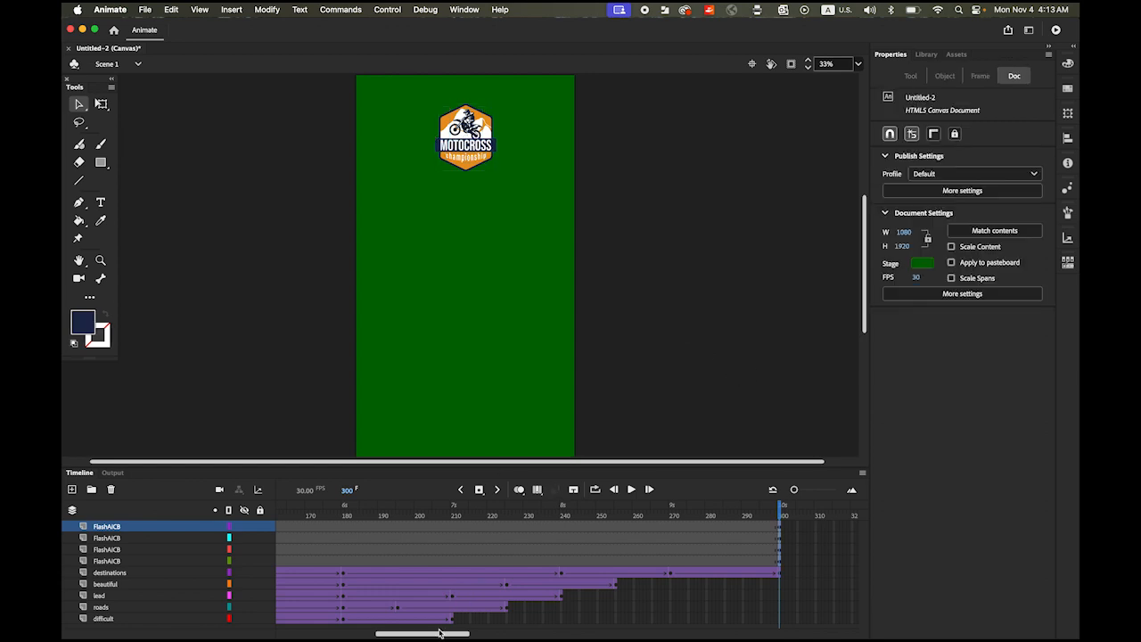
Insert keyframes at frame 330 on all four logo layers.
drag(443, 629, 486, 631)
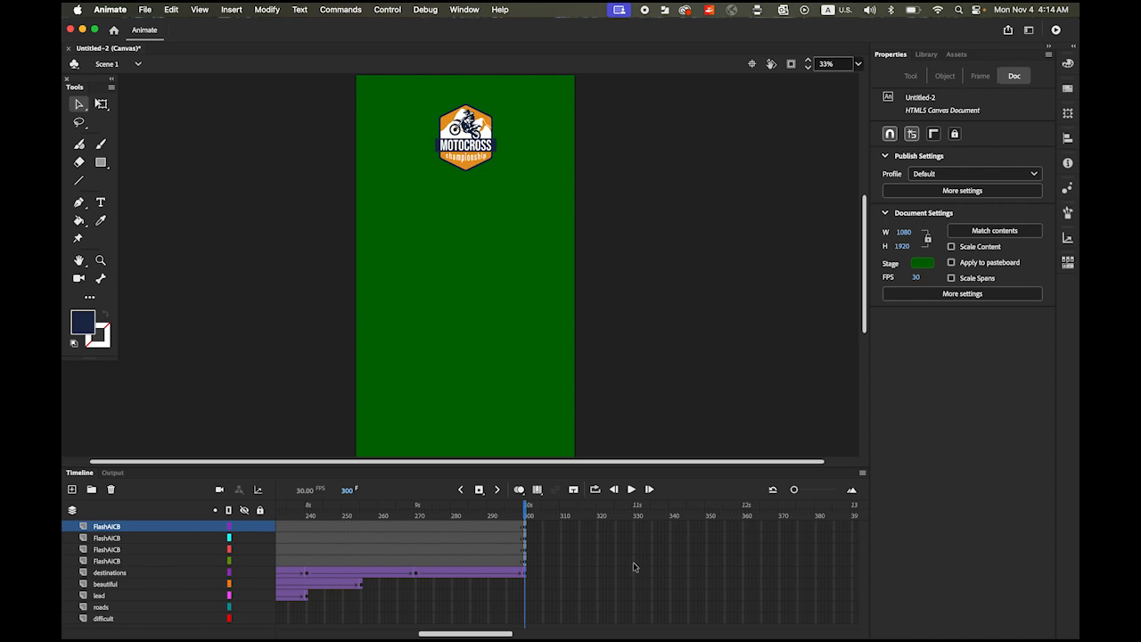
drag(633, 563, 637, 527)
click(634, 563)
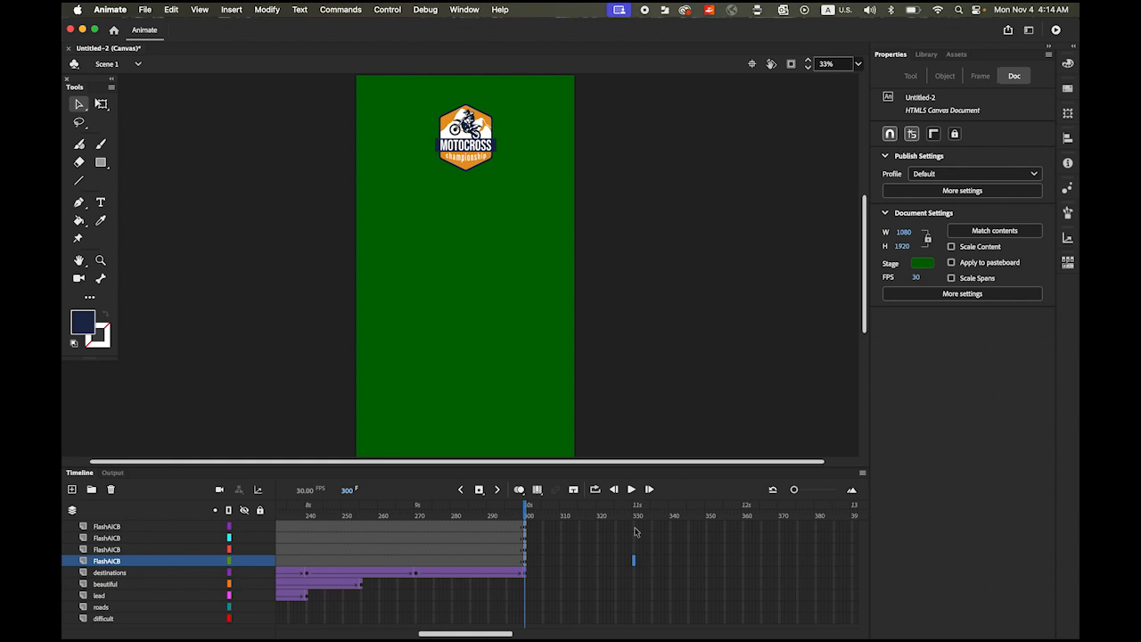
shift+click(636, 528)
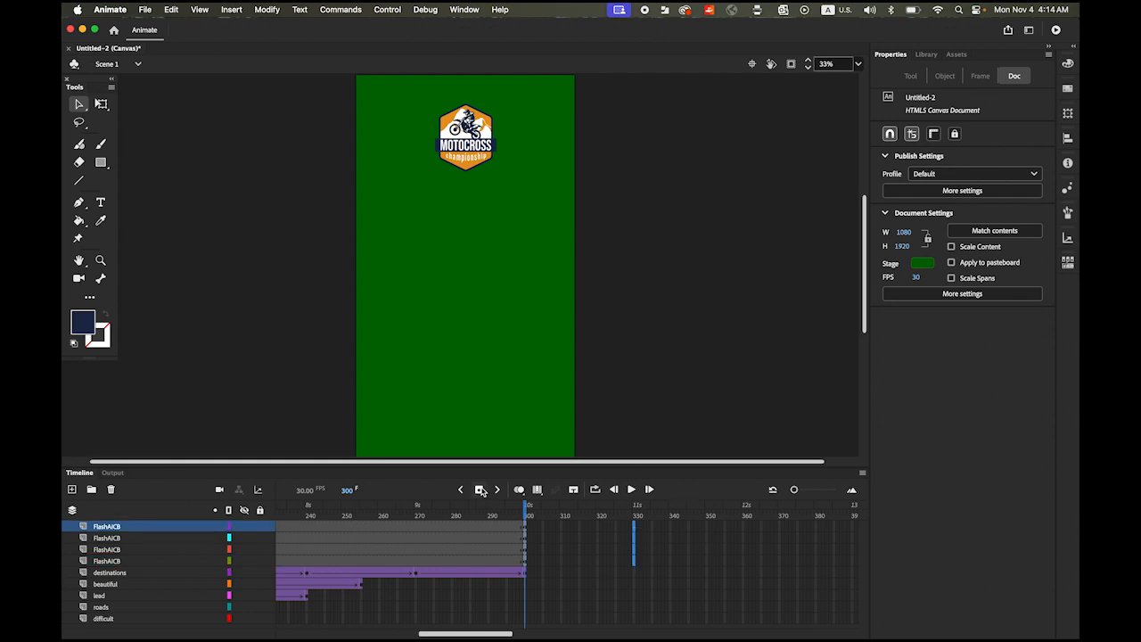
key(F5)
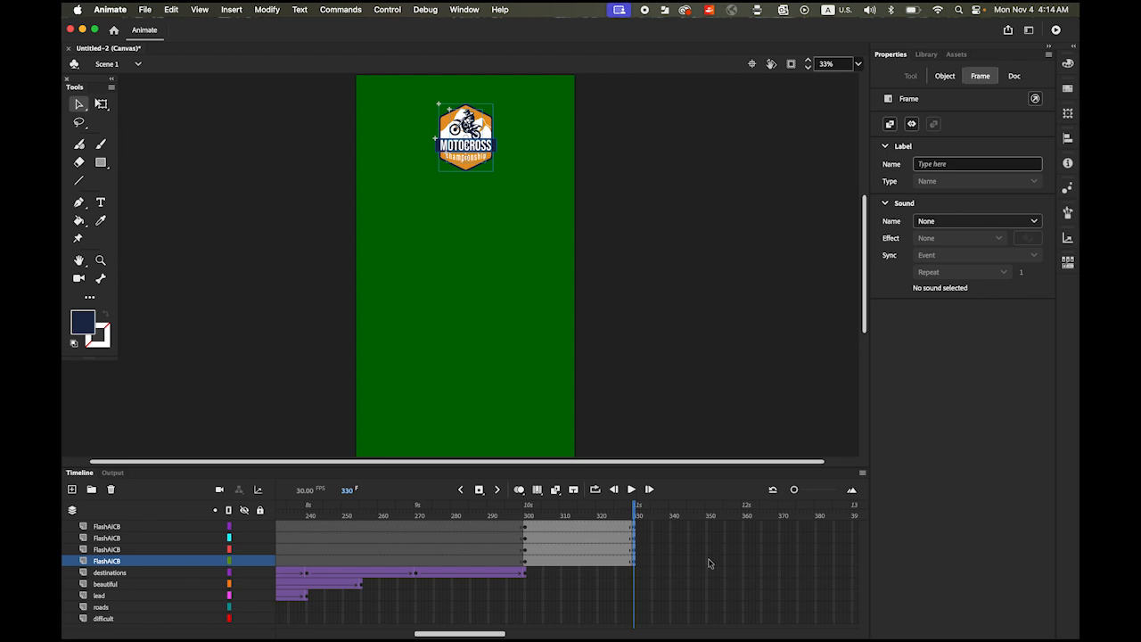
Create classic tweens on all four logo layers between frames 300 and 330.
click(158, 563)
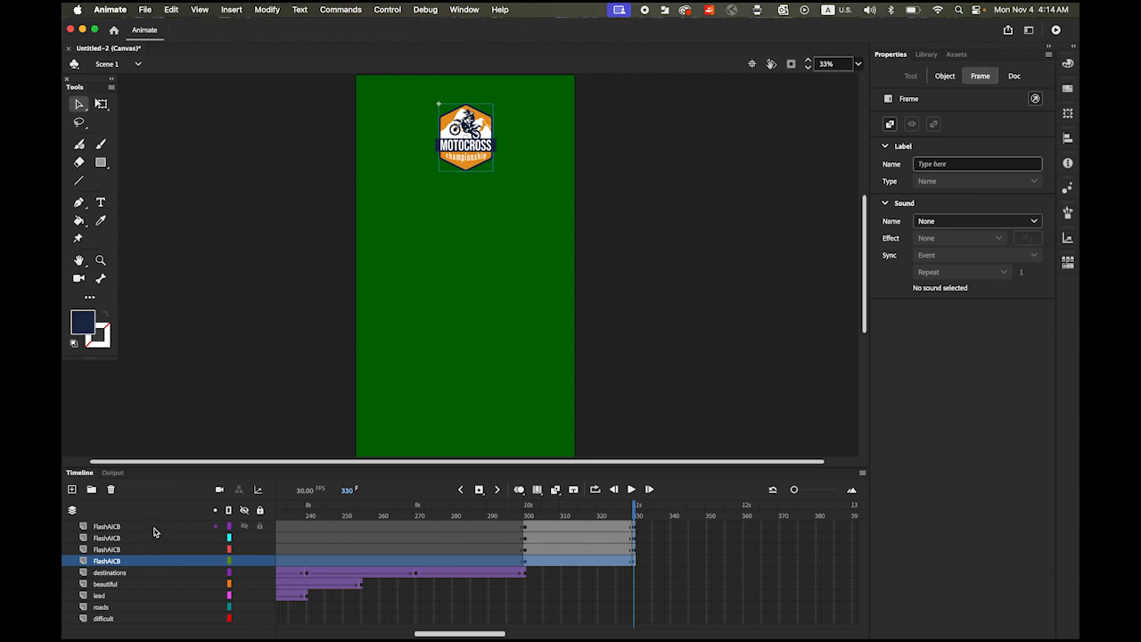
shift+click(157, 529)
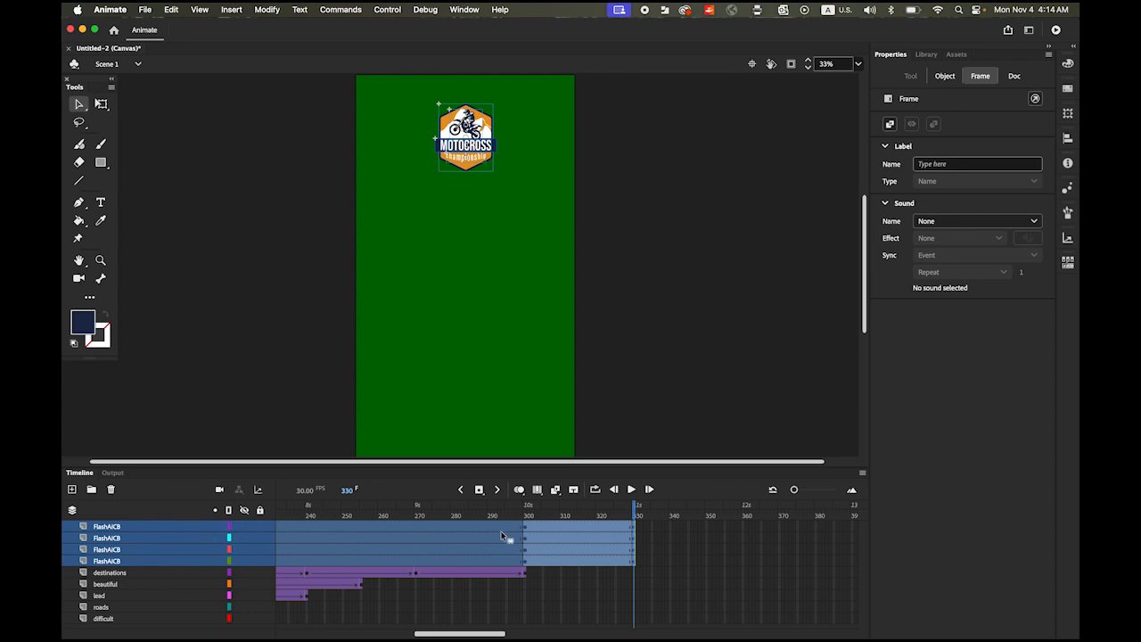
right_click(577, 536)
click(630, 265)
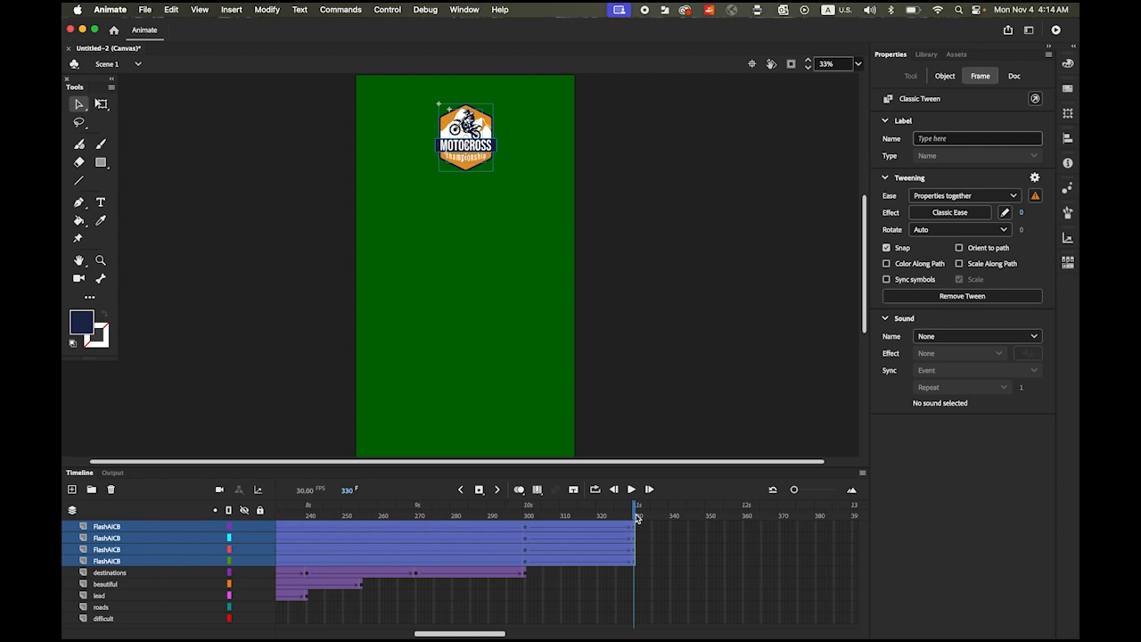
Select the logo layers' tweens at frame 300 and set their easing intensity to -100.
drag(638, 517, 526, 526)
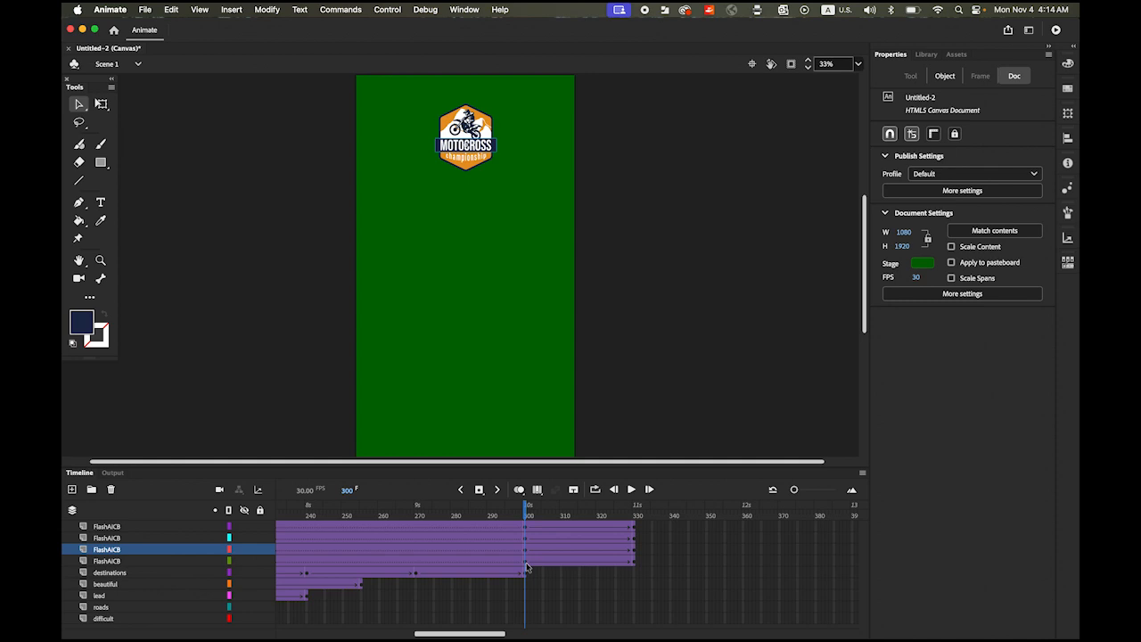
click(527, 562)
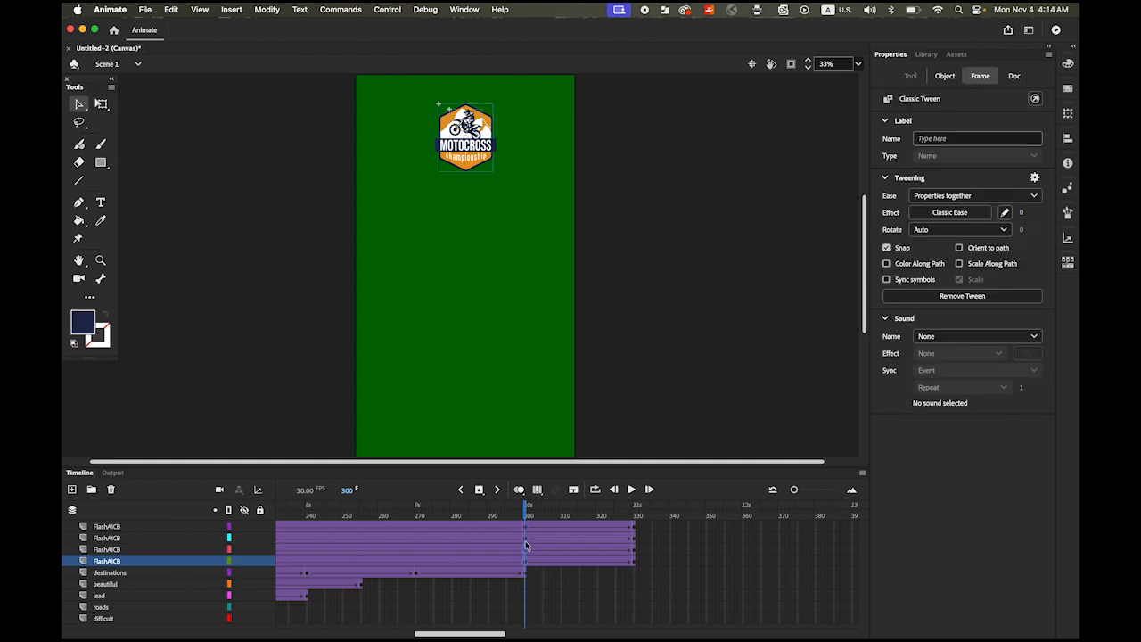
click(527, 549)
click(529, 537)
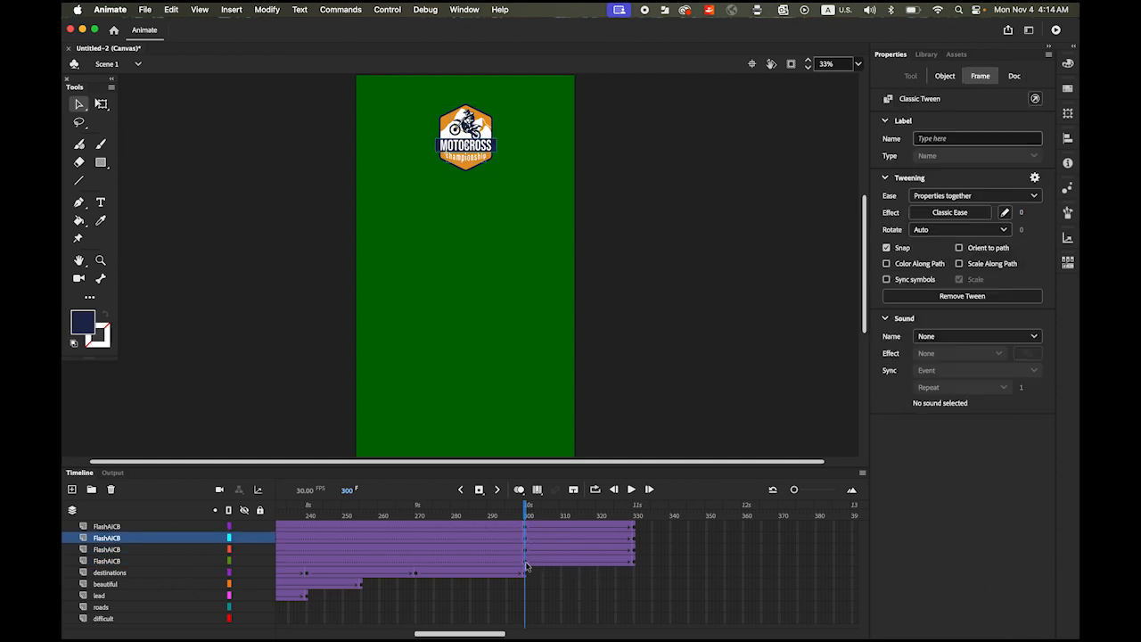
click(527, 562)
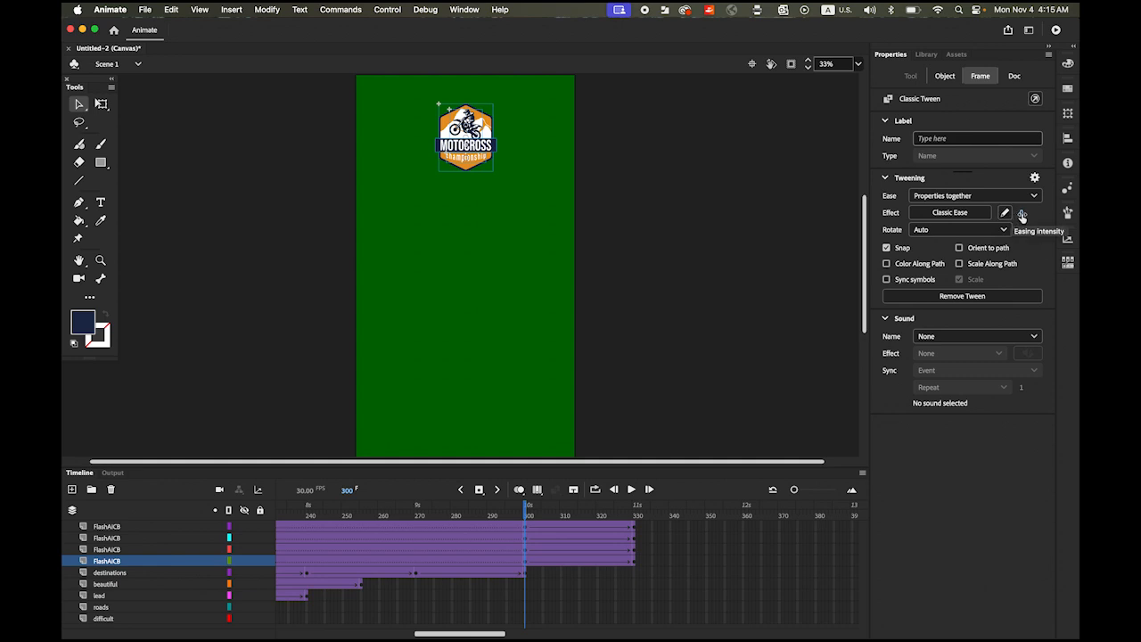
drag(1022, 215, 826, 227)
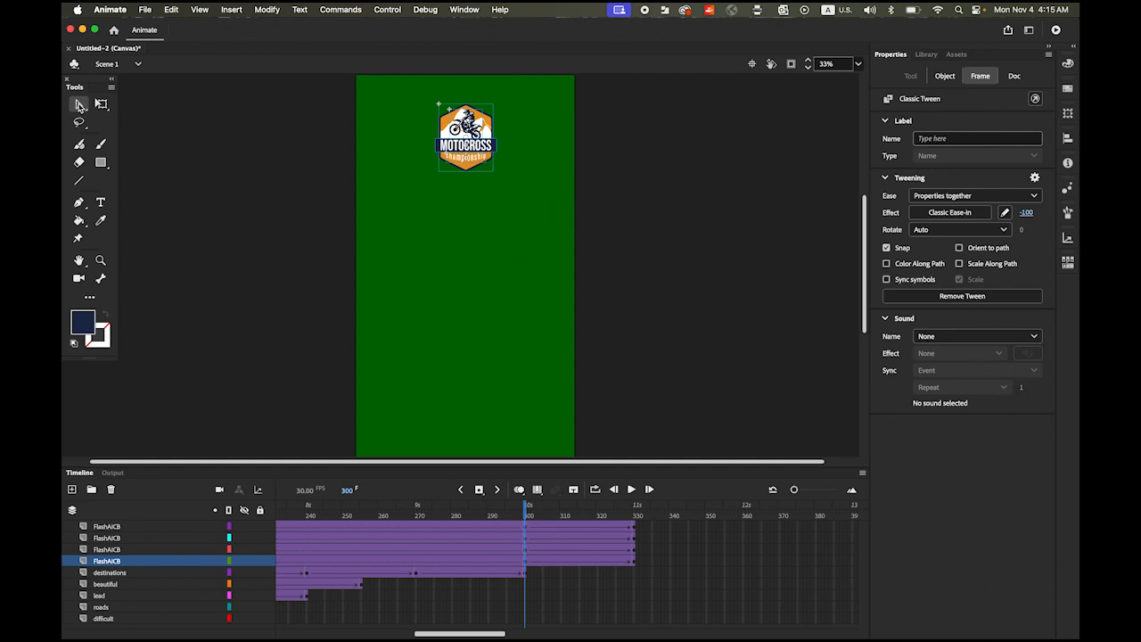
At frame 300, enlarge the selected logo artwork to about 1543 × 1301 with 0% alpha, and play the animation.
drag(536, 202, 397, 95)
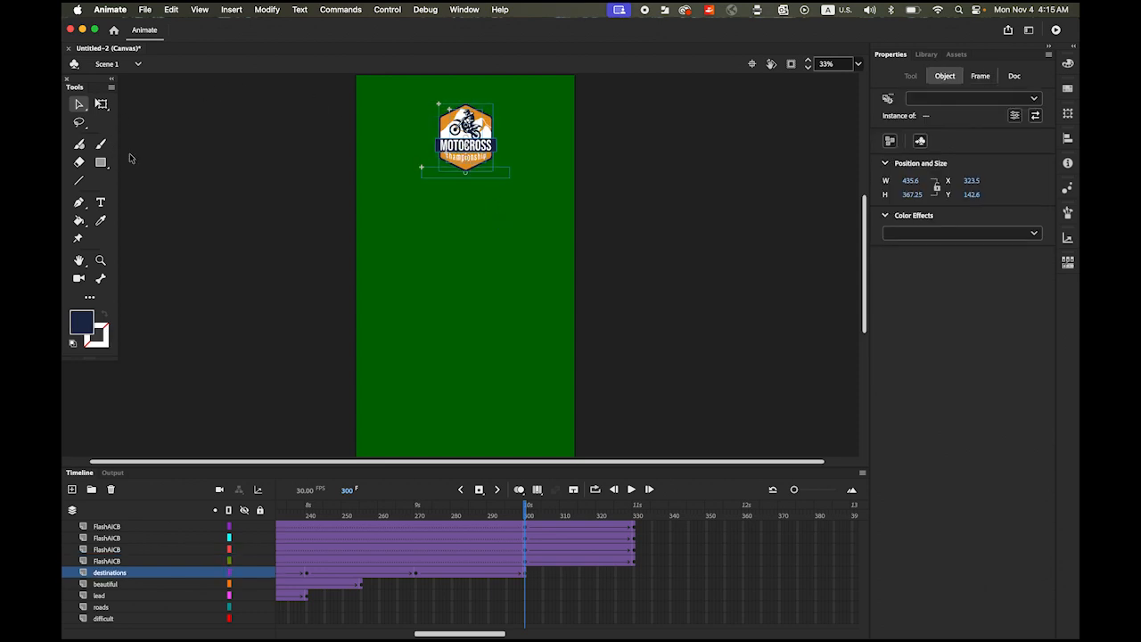
click(101, 104)
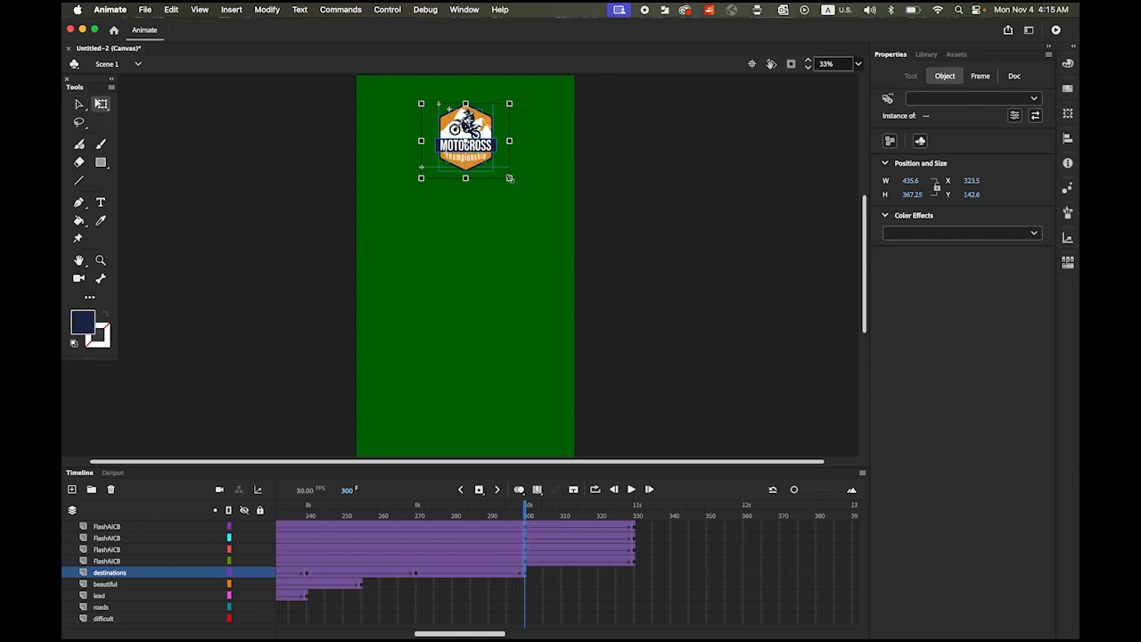
drag(509, 178, 626, 273)
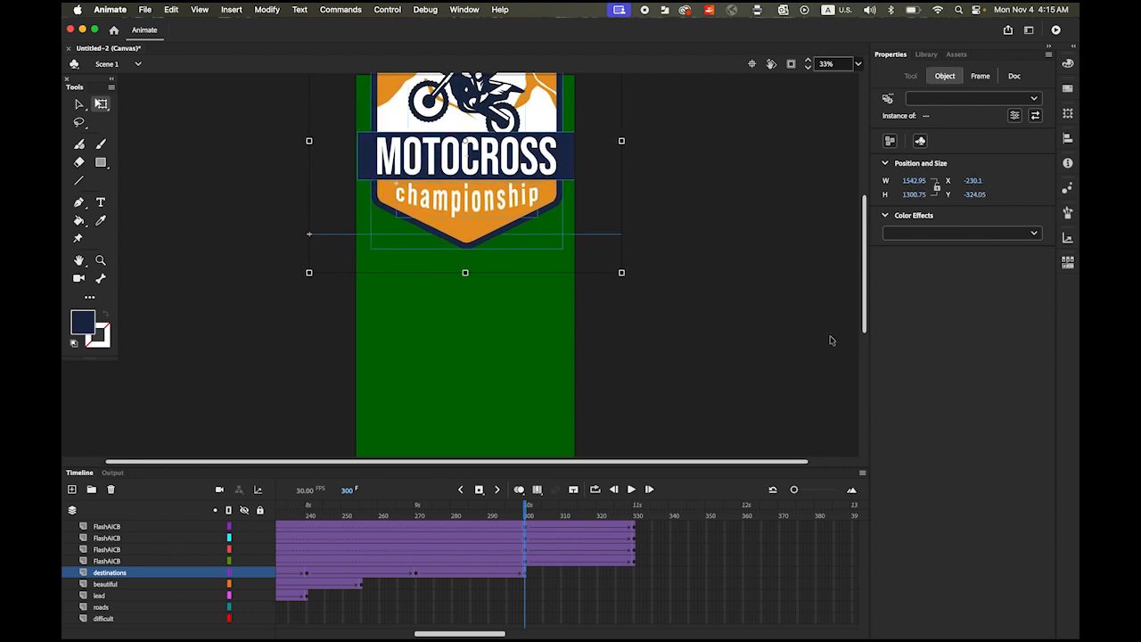
click(1034, 234)
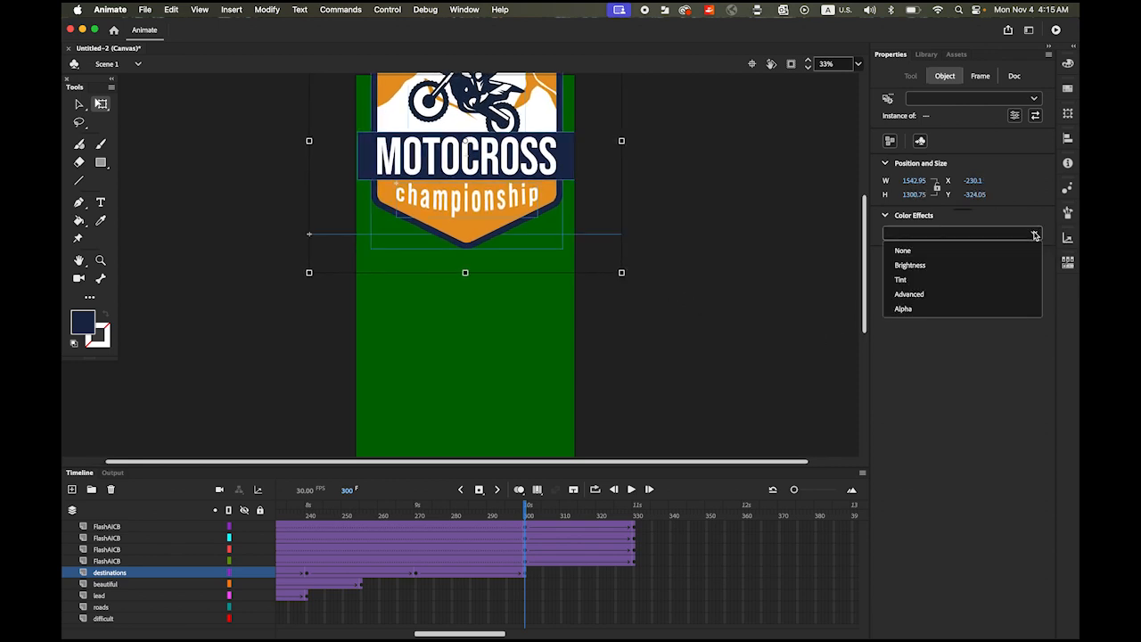
click(903, 308)
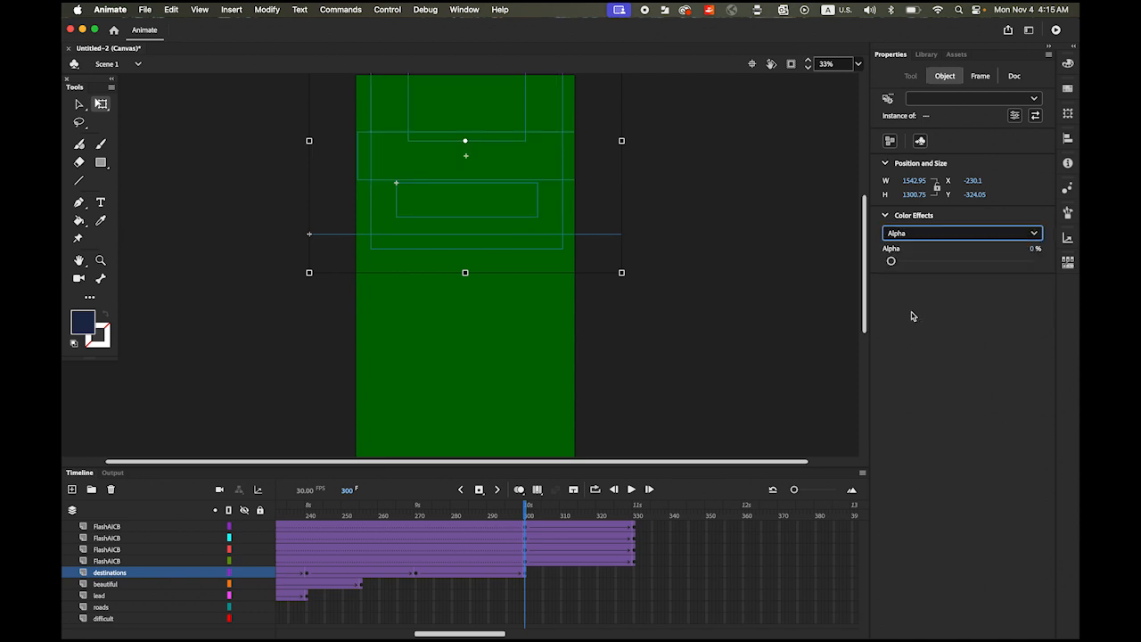
click(631, 489)
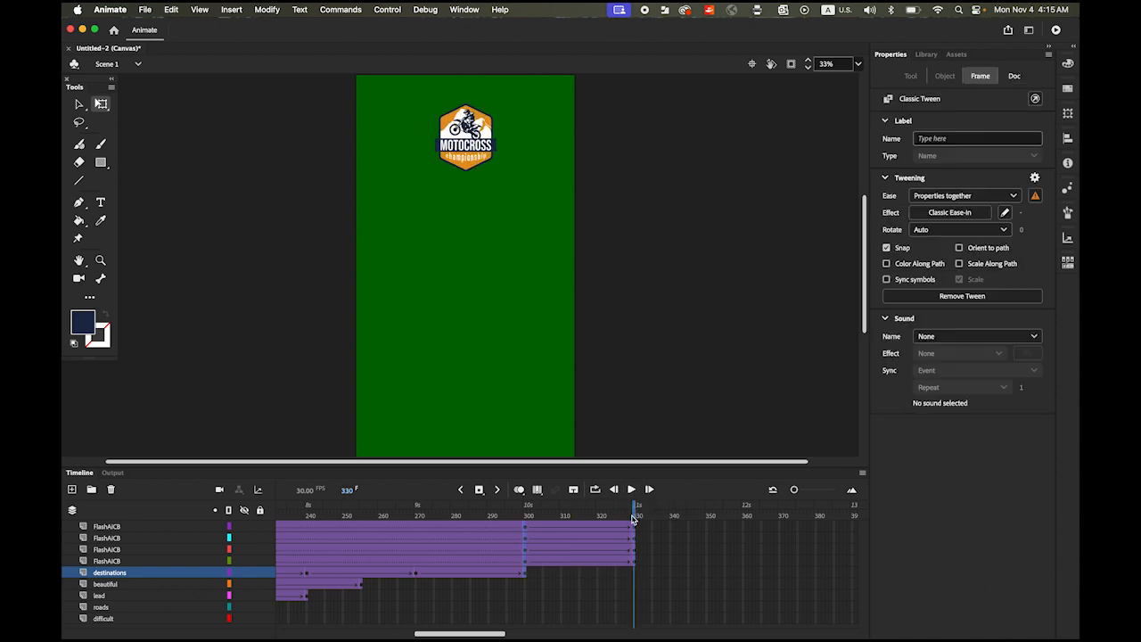
Stagger the logo tweens: keep the lowest logo layer's at frame 300 and start the three above it at frames 310, 320 and 330.
click(77, 104)
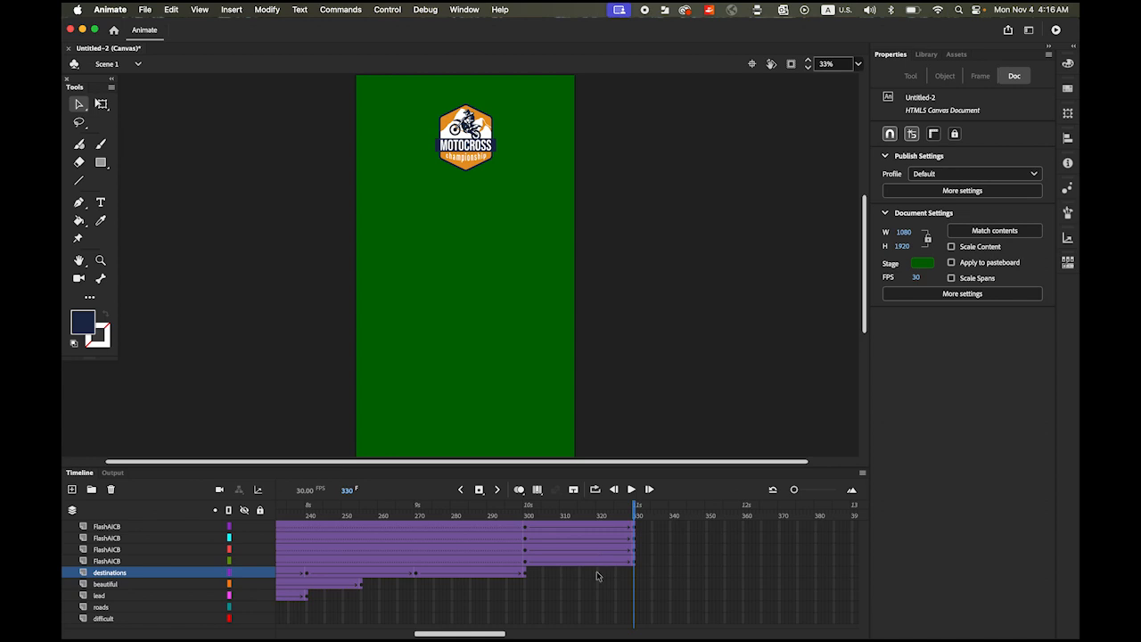
click(562, 563)
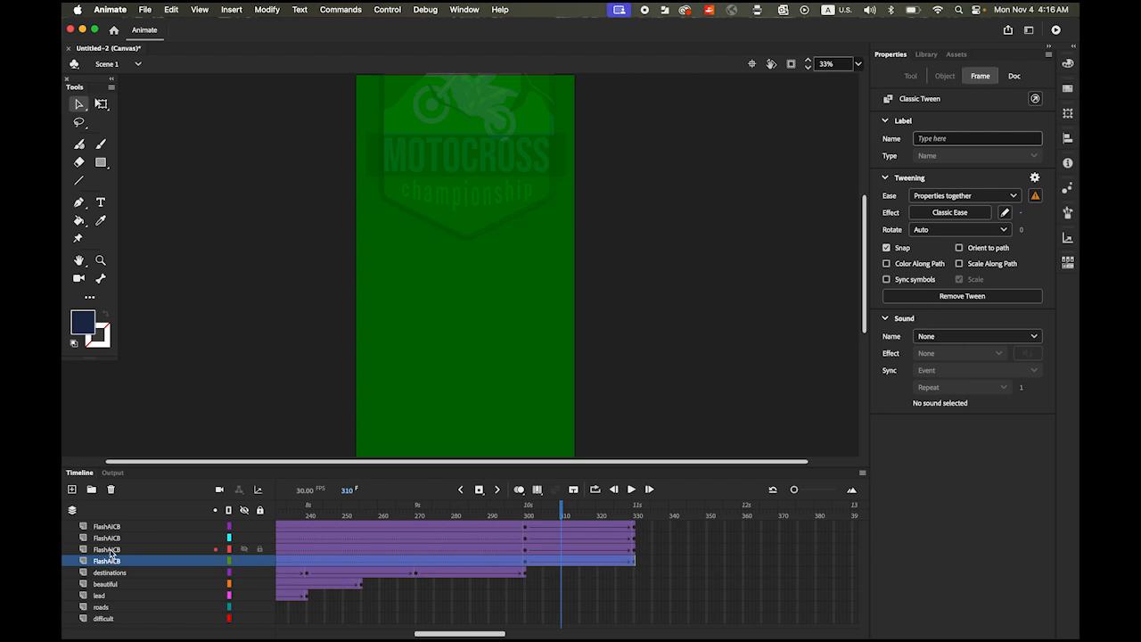
click(107, 549)
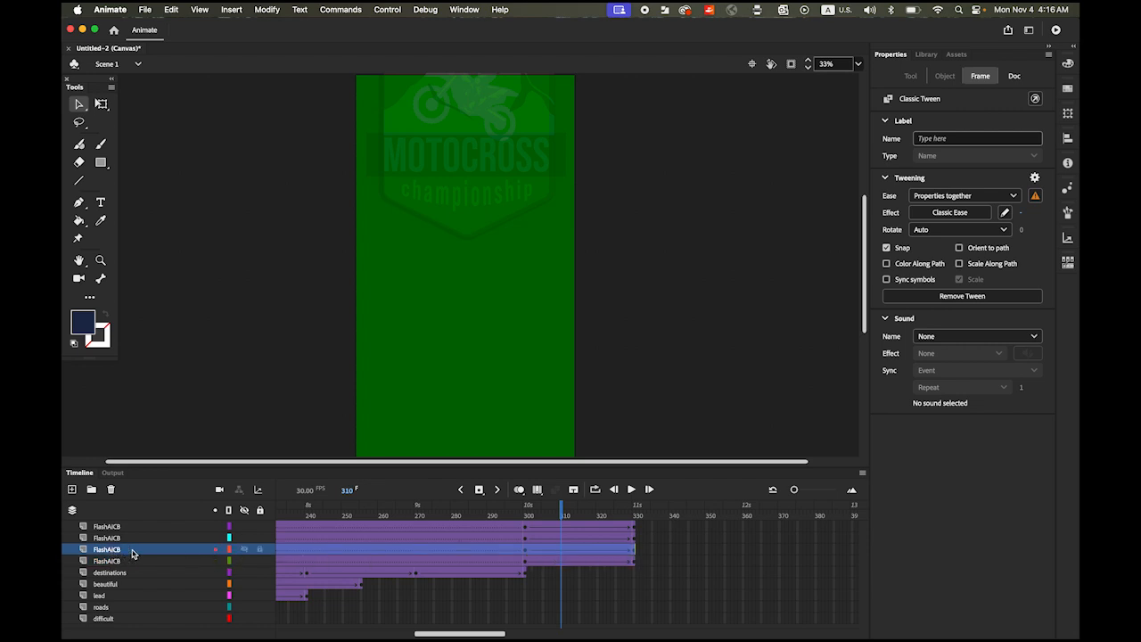
drag(578, 553, 626, 555)
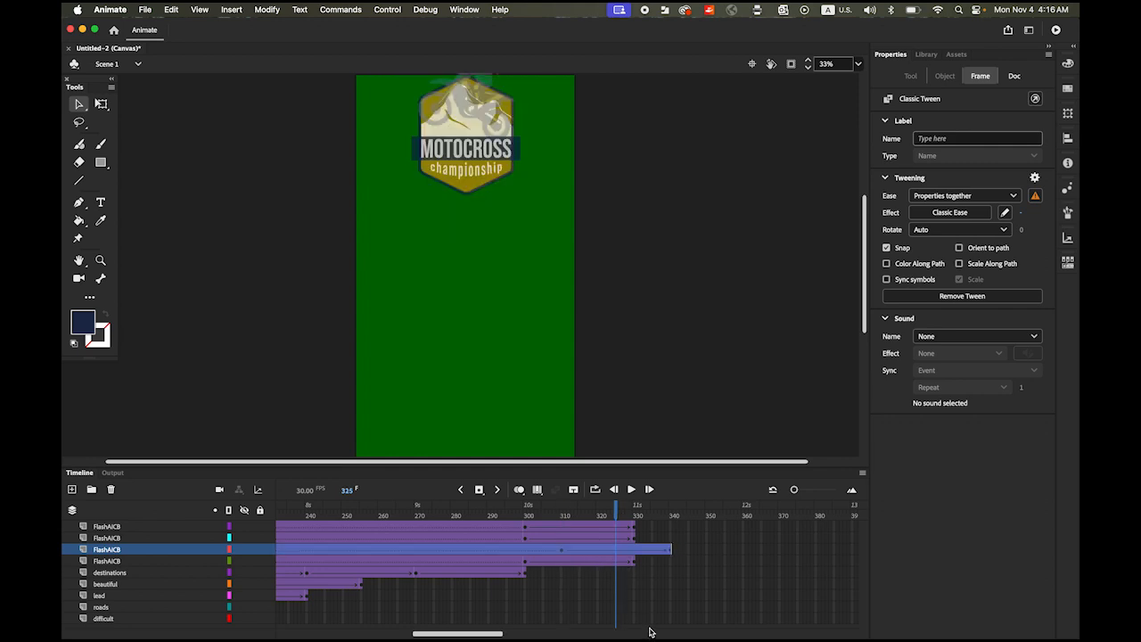
click(107, 539)
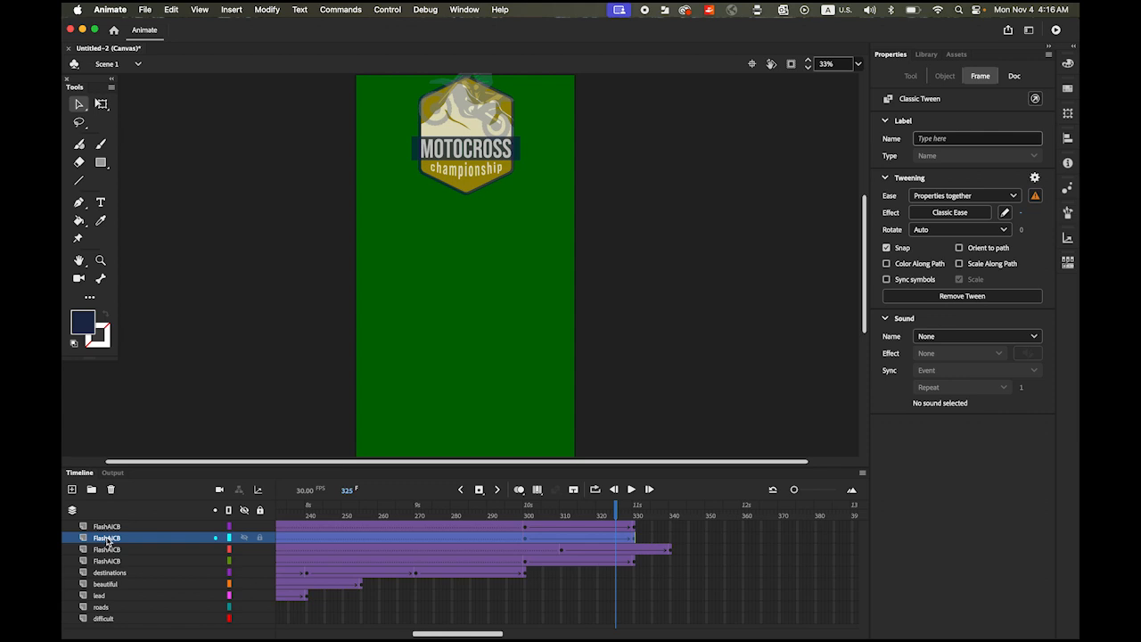
drag(554, 536, 627, 541)
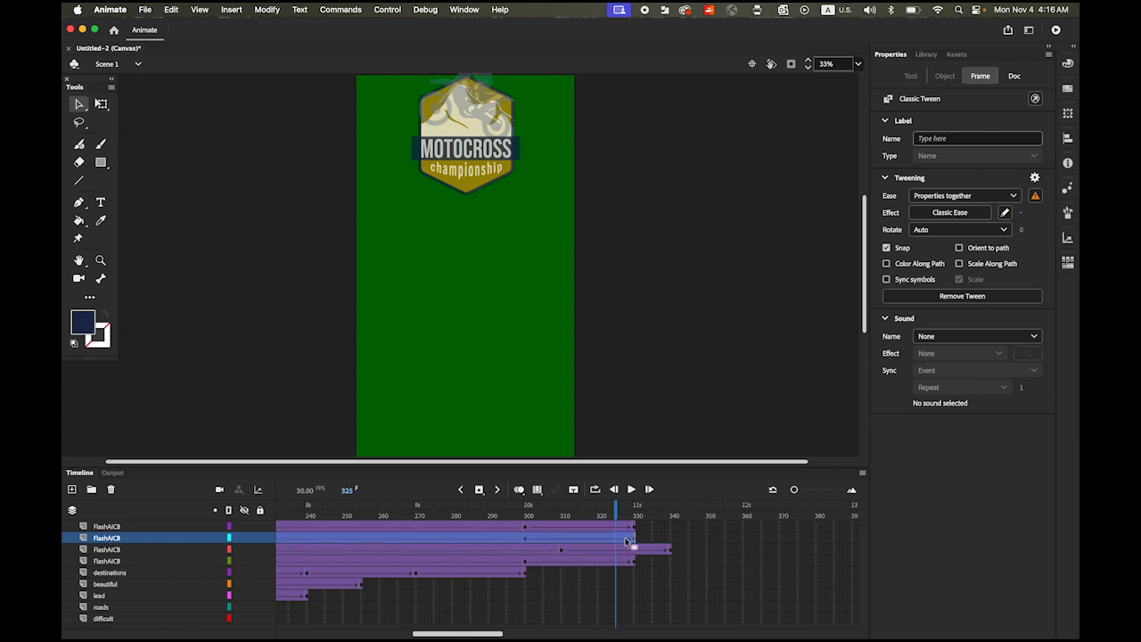
click(121, 527)
drag(580, 526, 682, 531)
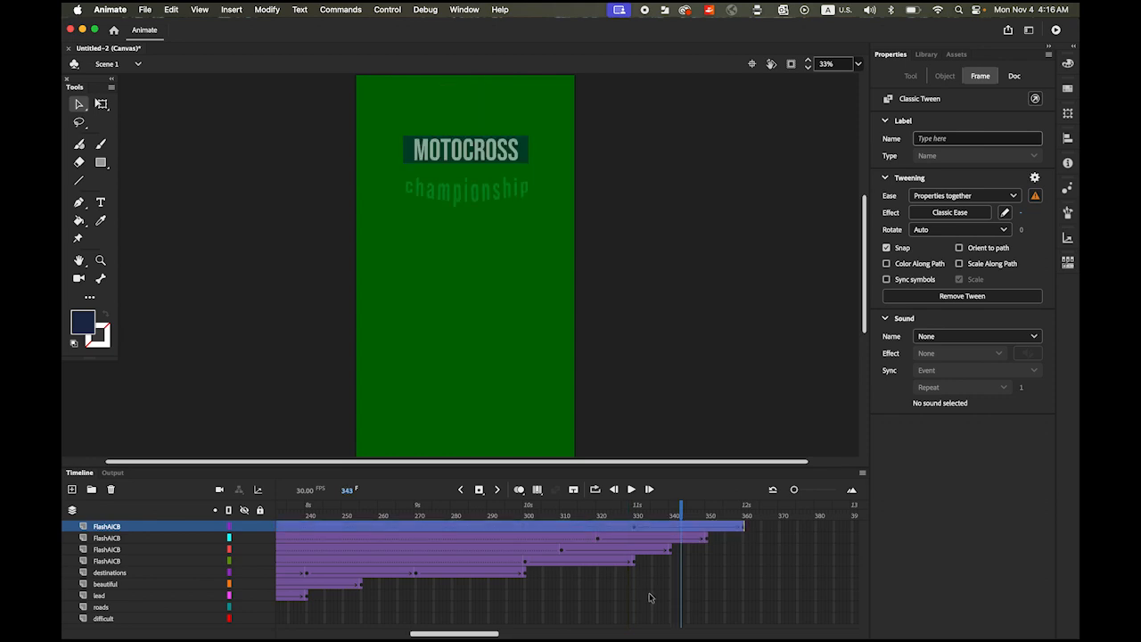
Insert keyframes at frame 360 on the three lower logo layers, and play the animation from frame 300.
click(688, 514)
drag(703, 514, 743, 536)
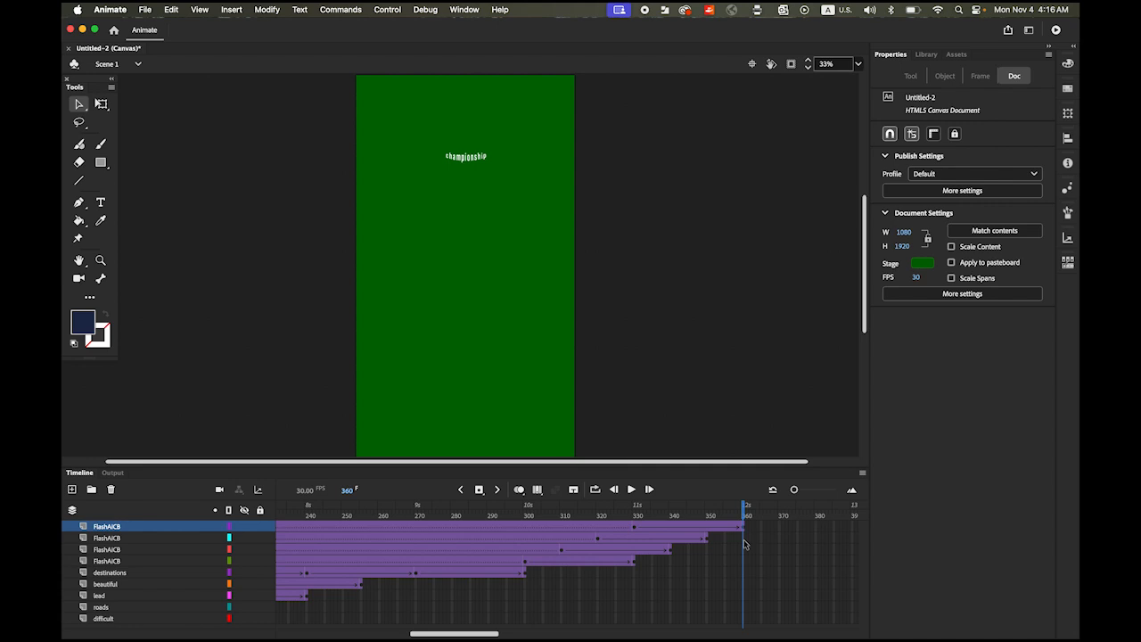
click(744, 539)
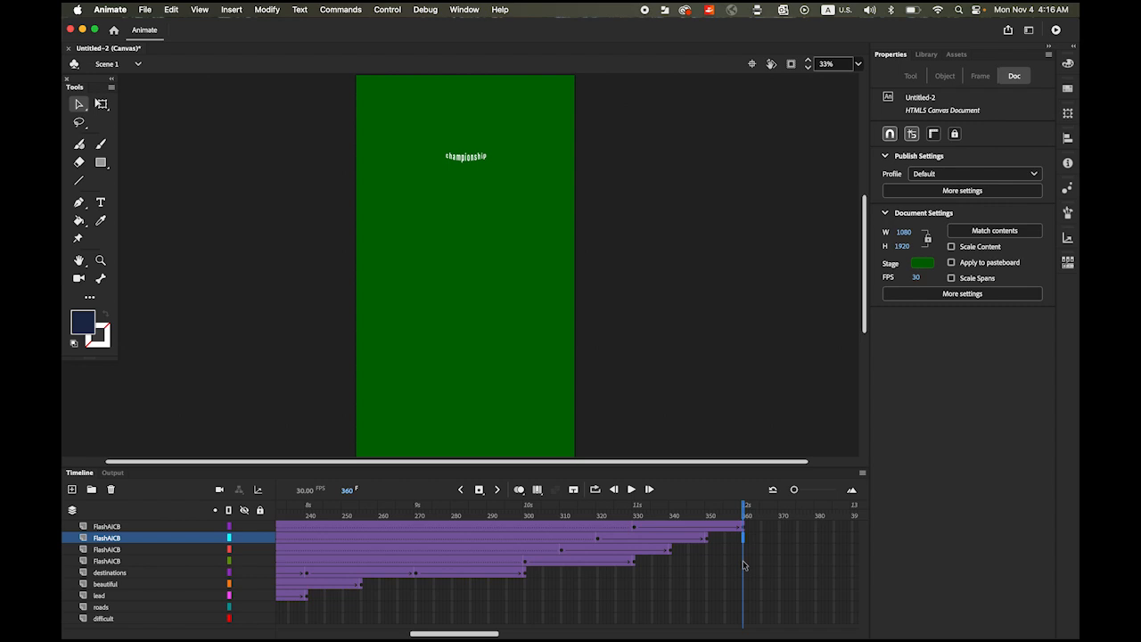
shift+click(744, 562)
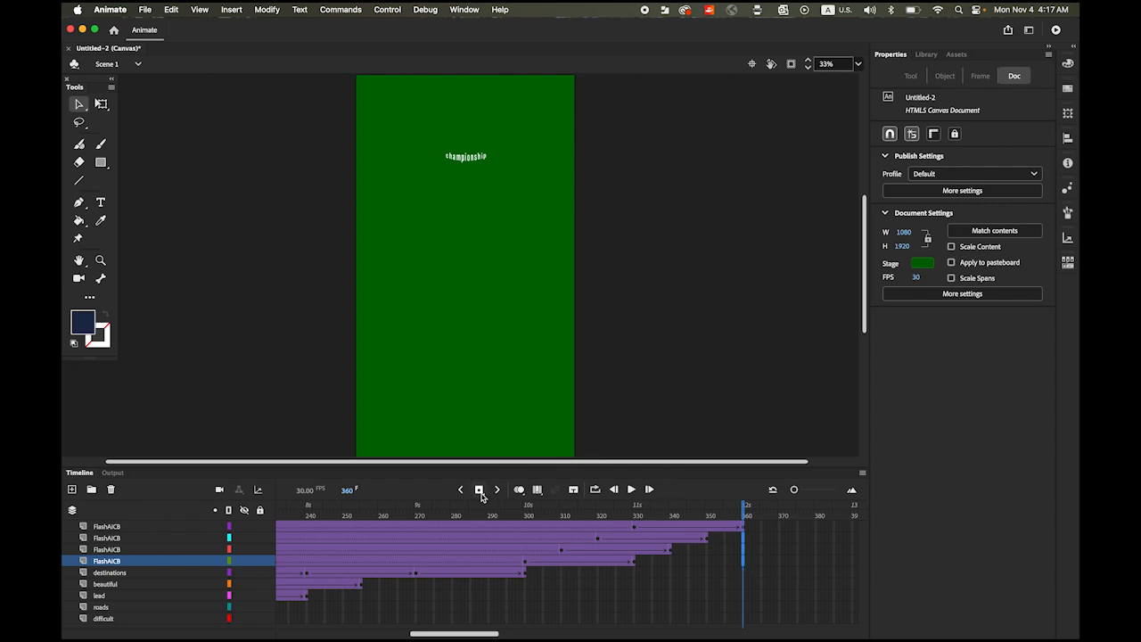
click(482, 497)
drag(740, 510, 521, 510)
click(631, 489)
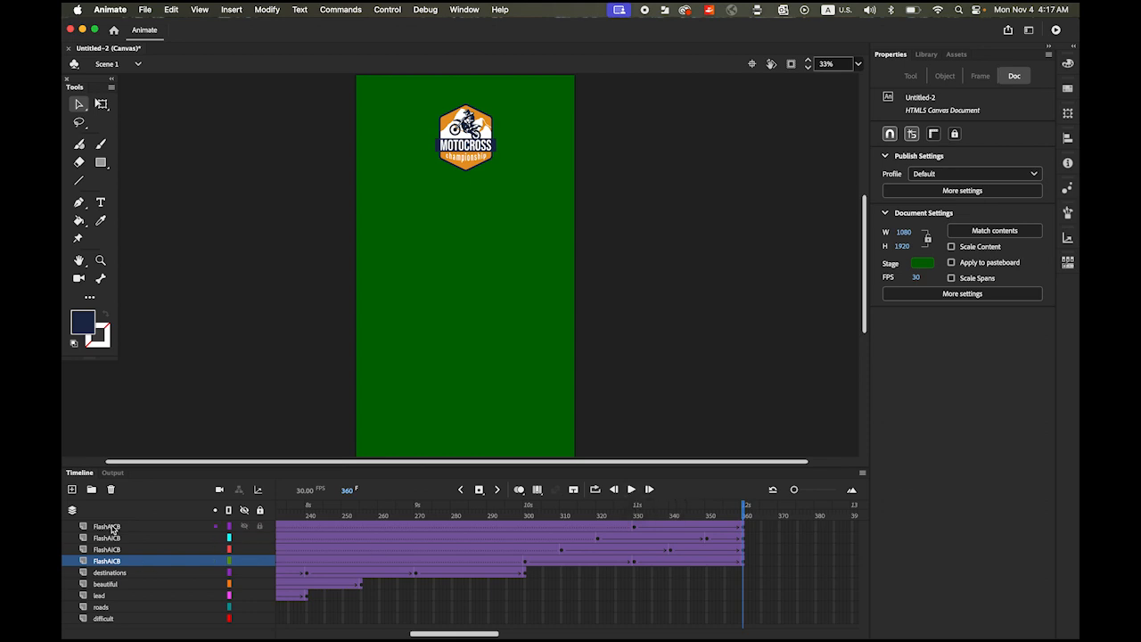
Add a new layer above the logo layers and insert a blank keyframe on it at frame 360.
click(114, 527)
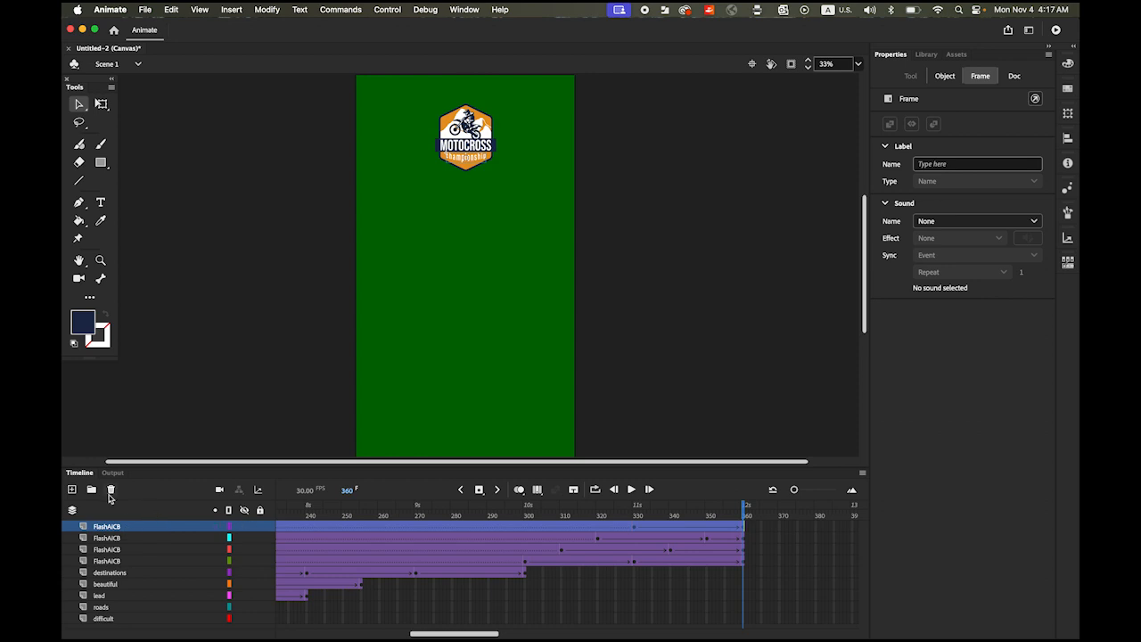
click(73, 490)
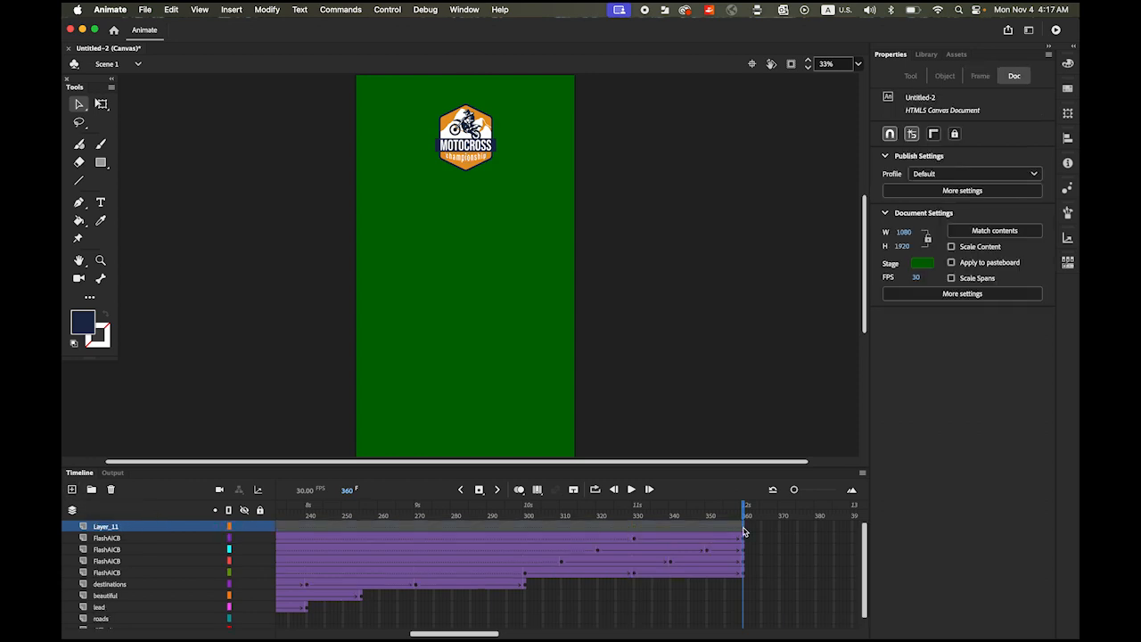
click(745, 531)
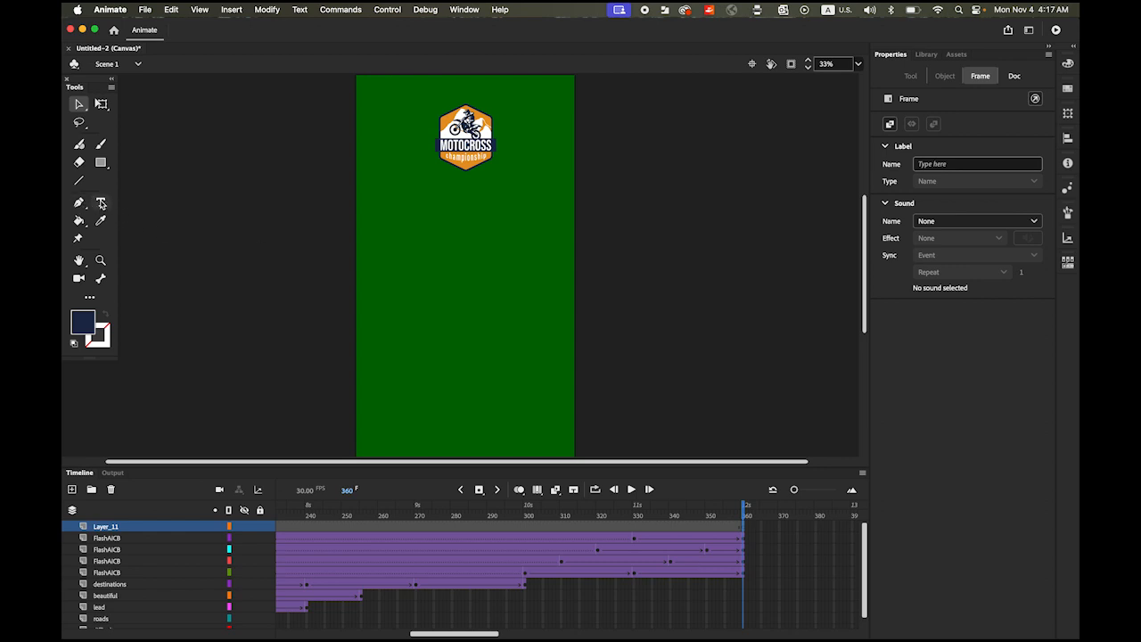
Add the static text "got dirt?" on the lower half of the stage in the DCC - Ash font at size 200.
click(100, 203)
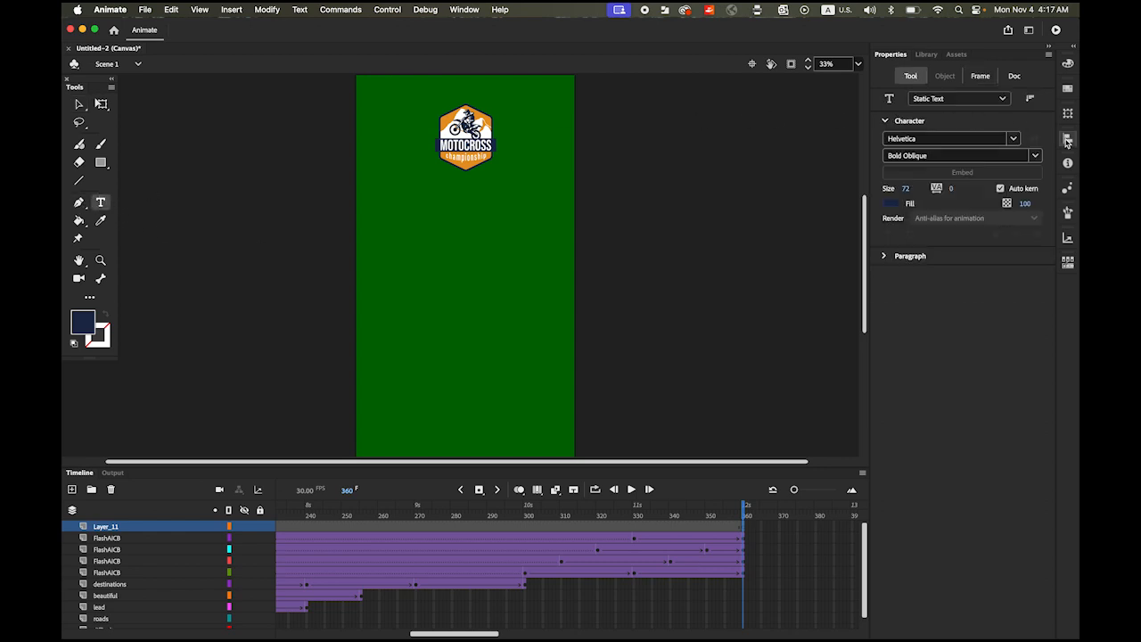
click(1014, 139)
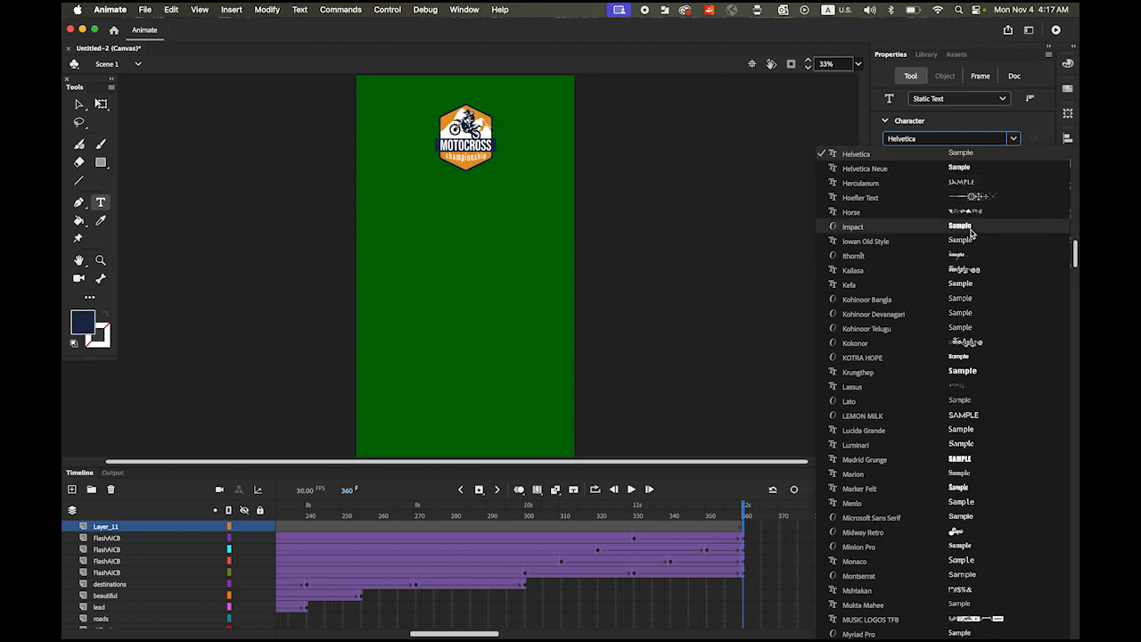
scroll(971, 233, up, 10)
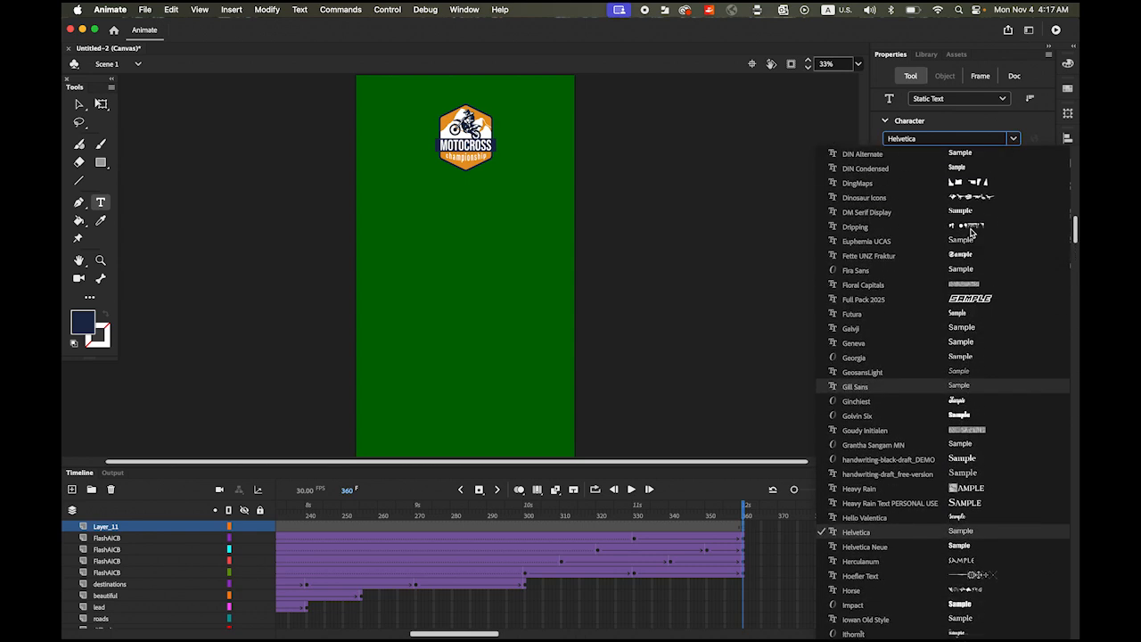
scroll(970, 232, up, 3)
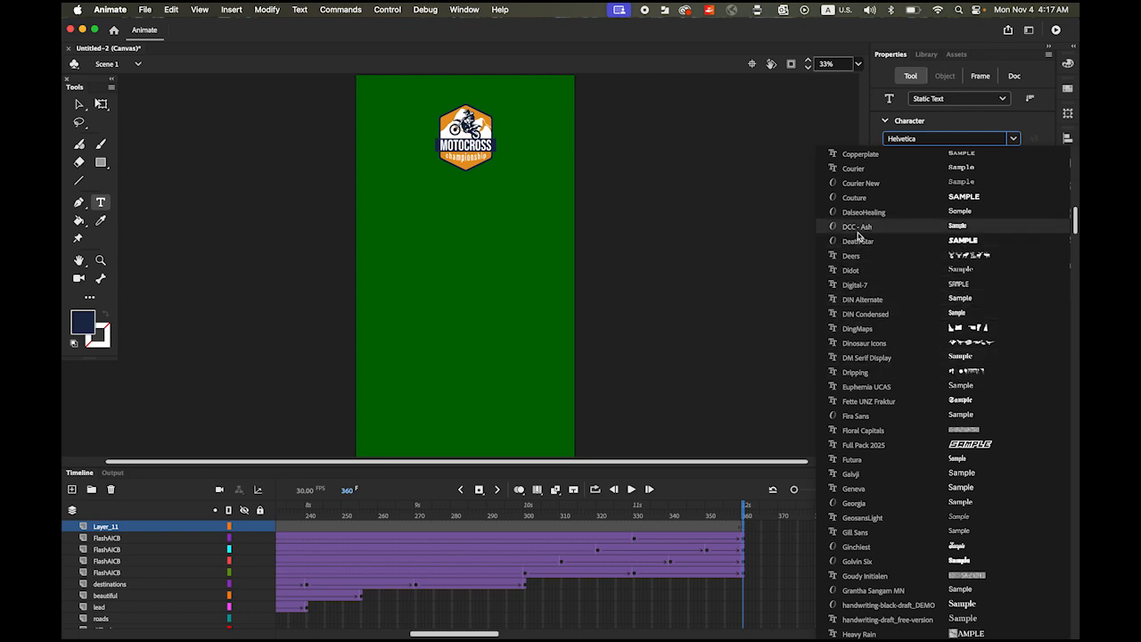
click(858, 228)
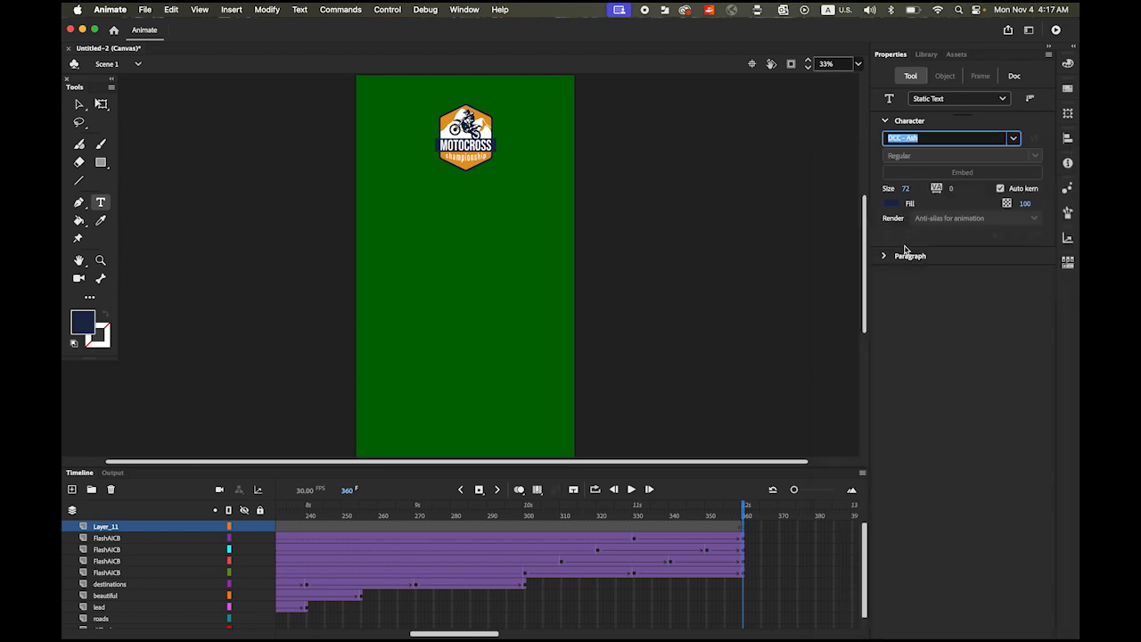
click(906, 188)
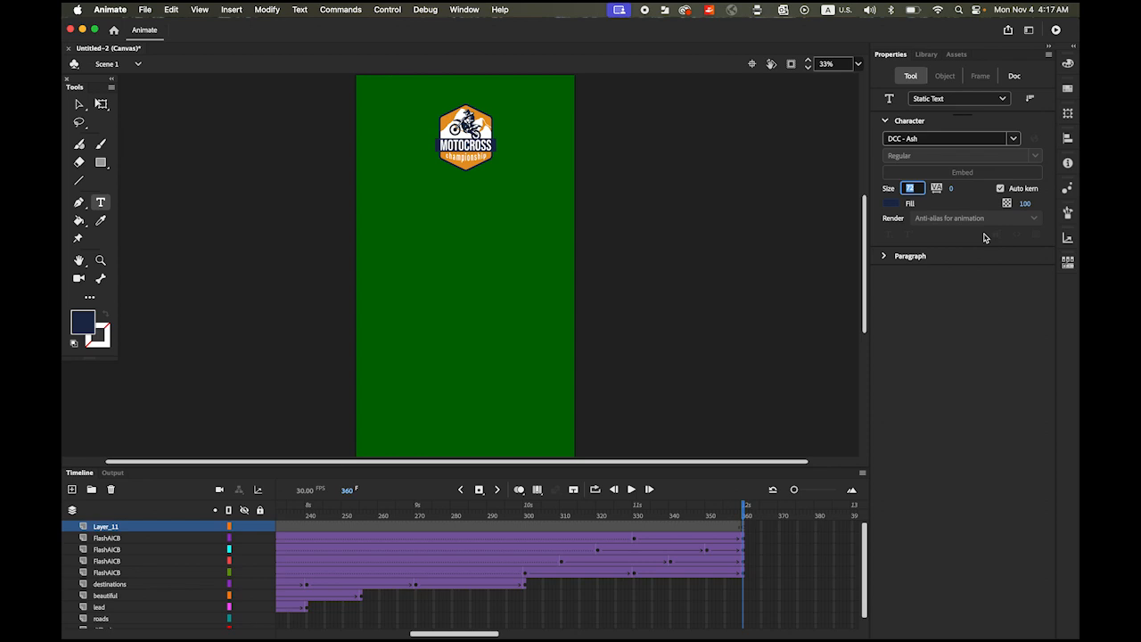
text(200)
key(Return)
click(413, 361)
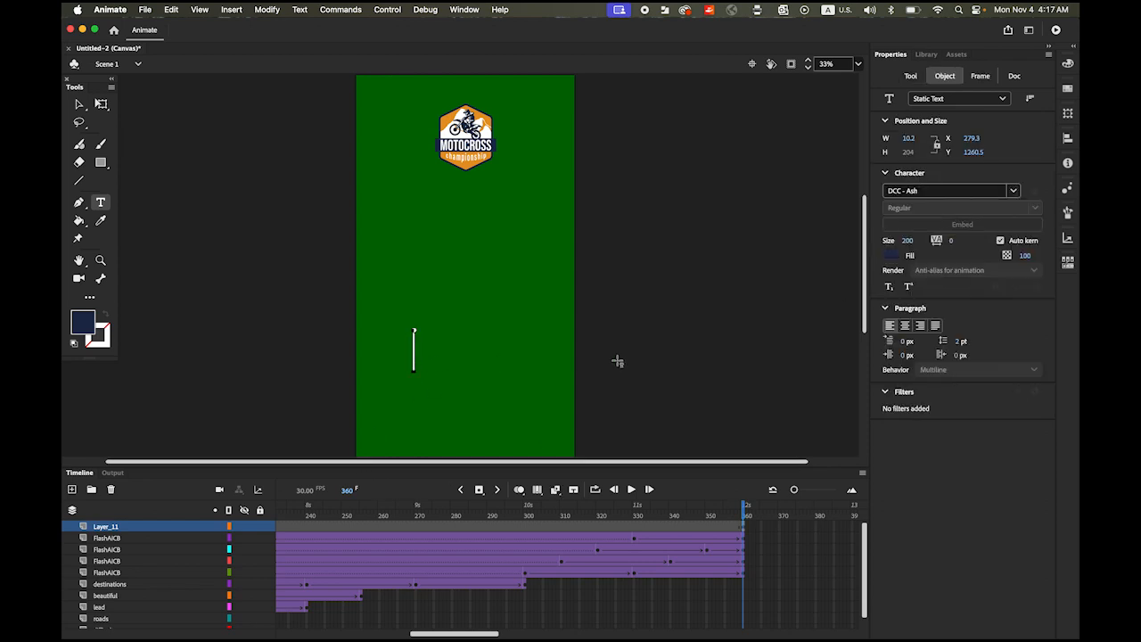
text(got dirt?)
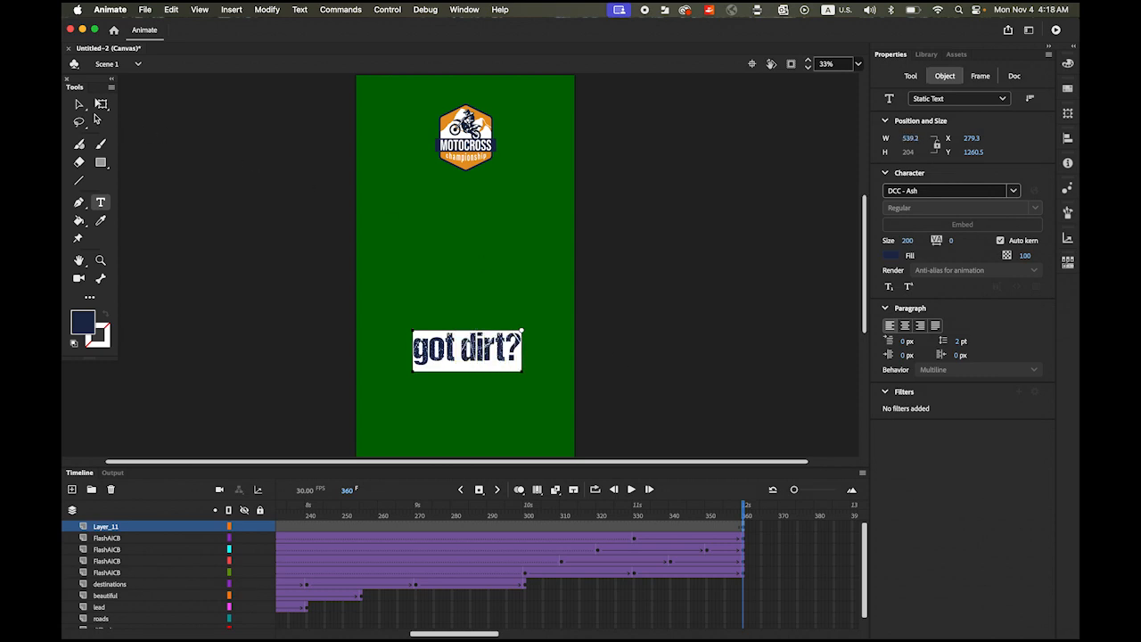
Fill the "got dirt?" text with white and move it down to about Y 1494.
click(78, 104)
click(893, 257)
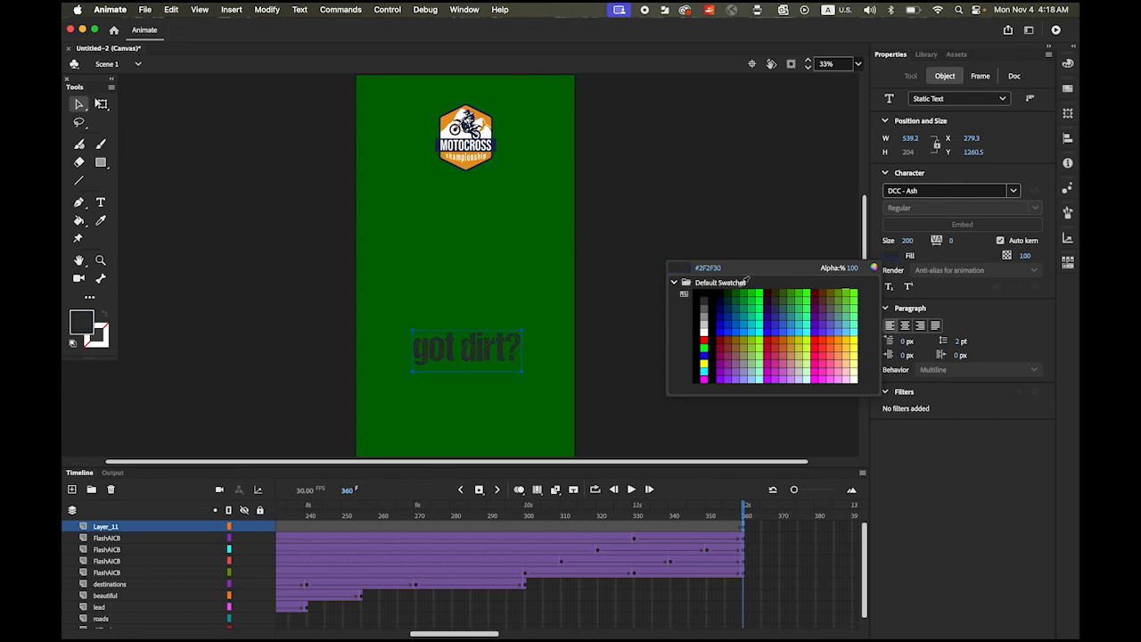
click(705, 331)
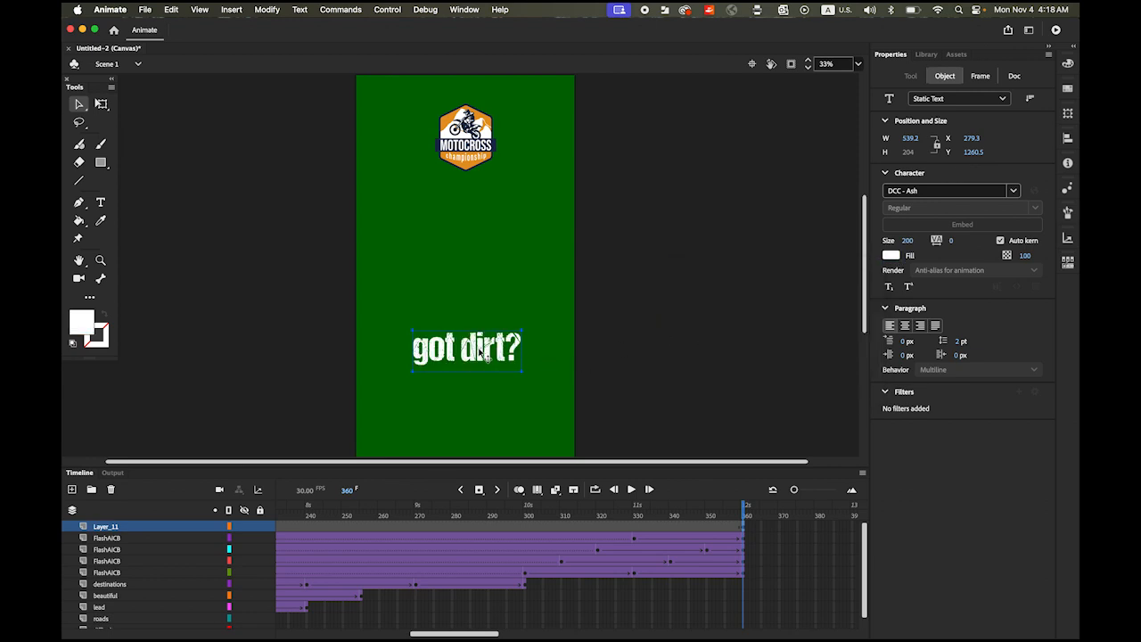
drag(488, 359, 485, 410)
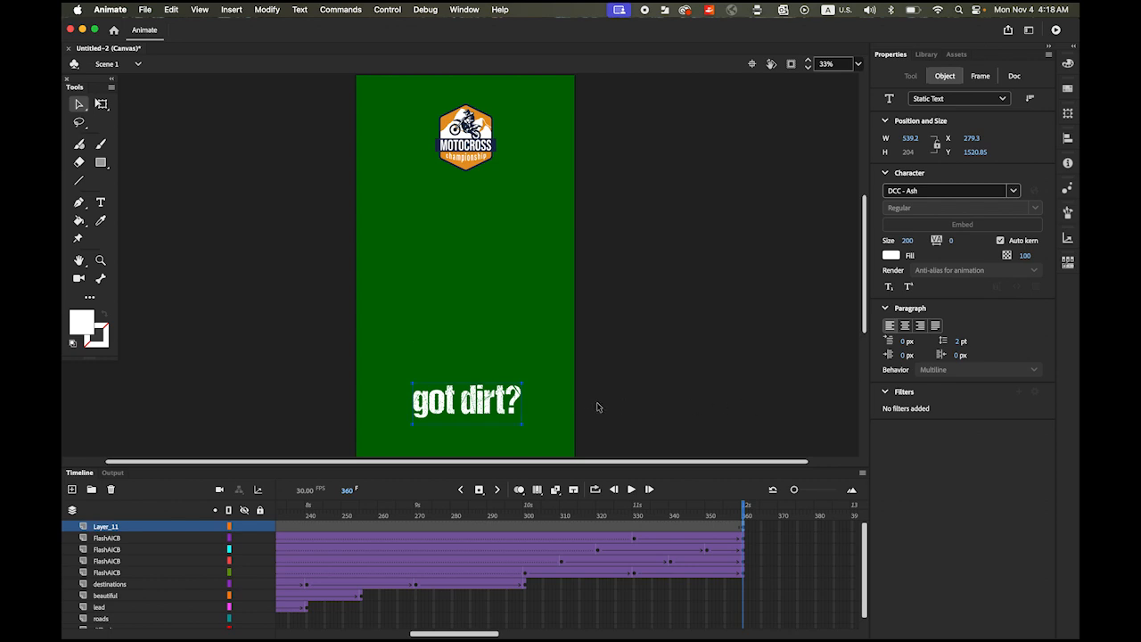
drag(495, 408, 496, 402)
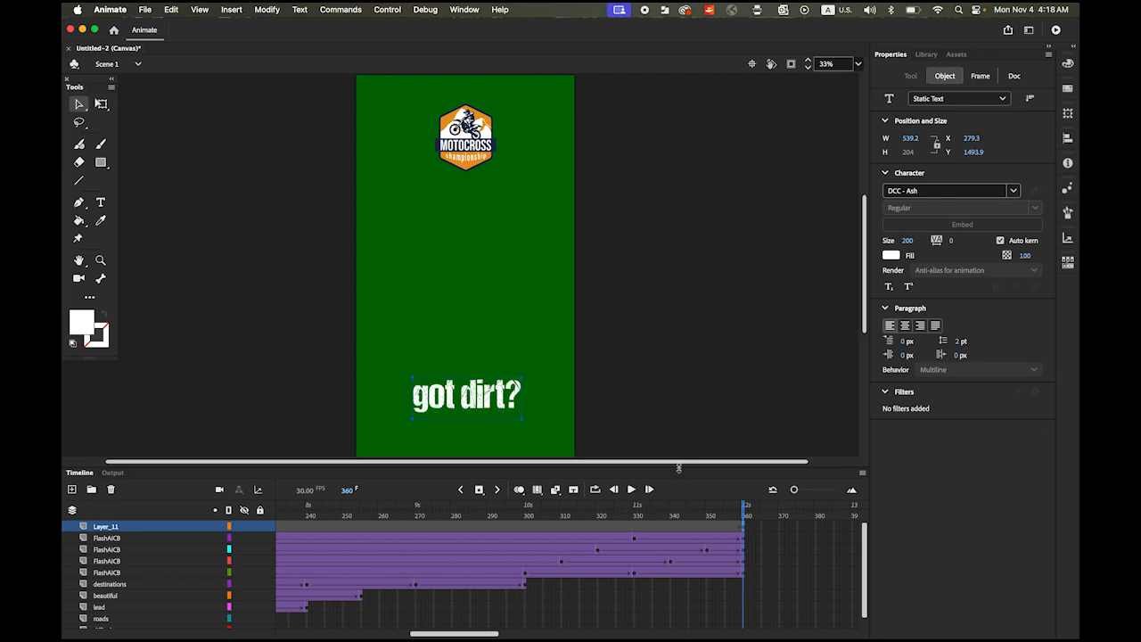
Insert a keyframe at frame 370 on the text layer and create a classic tween from frame 360 with easing intensity -100.
click(779, 531)
click(481, 491)
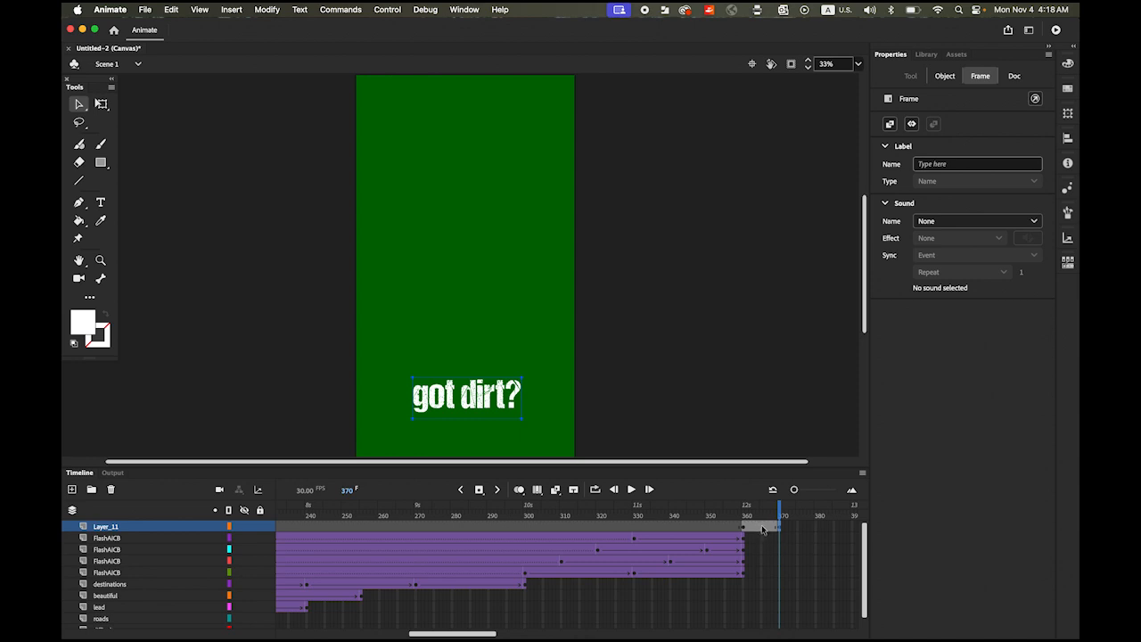
right_click(762, 529)
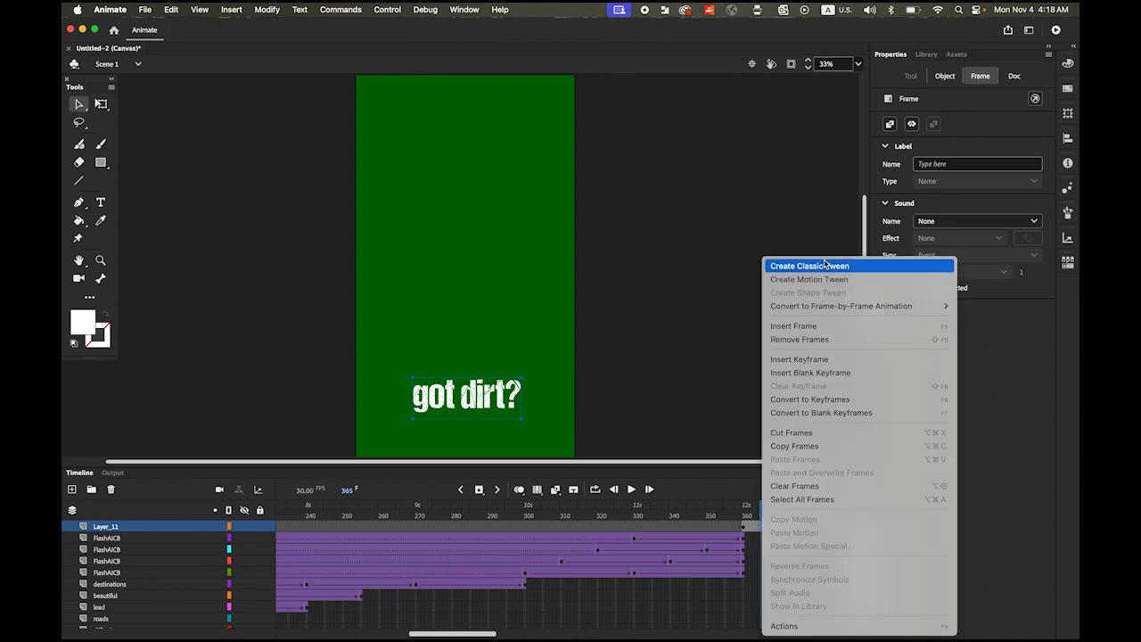
click(825, 266)
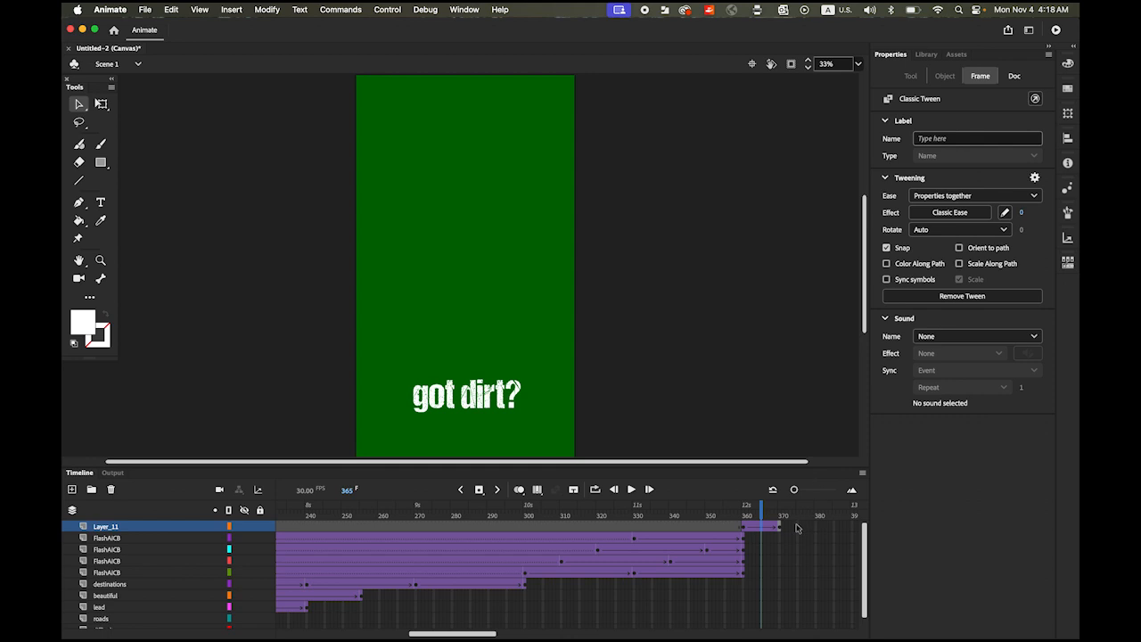
click(744, 529)
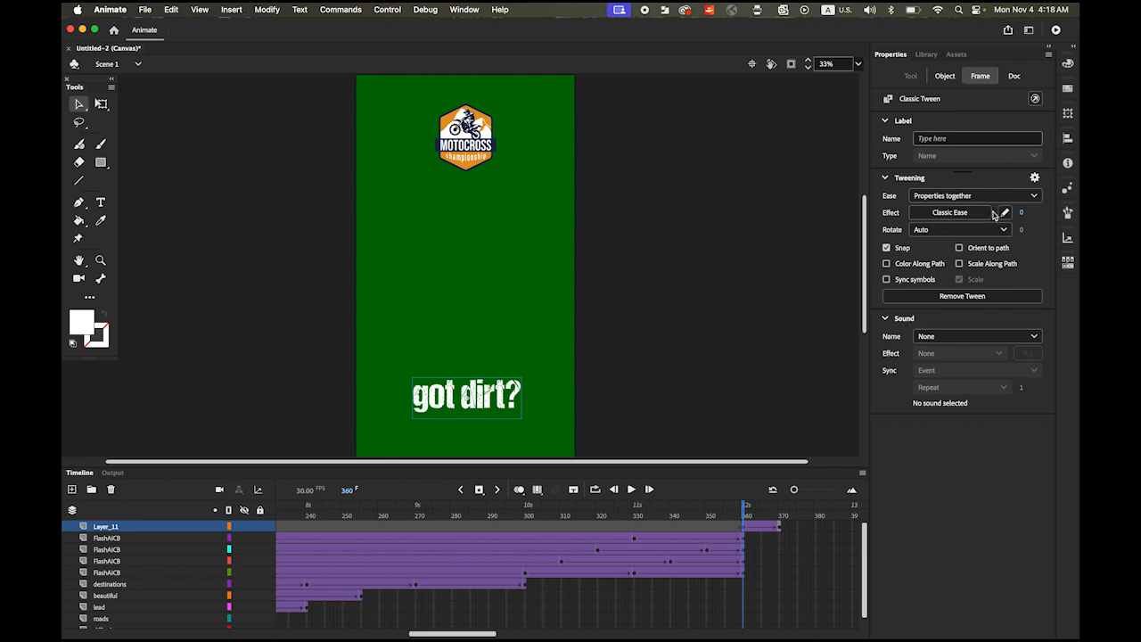
drag(1022, 213, 942, 217)
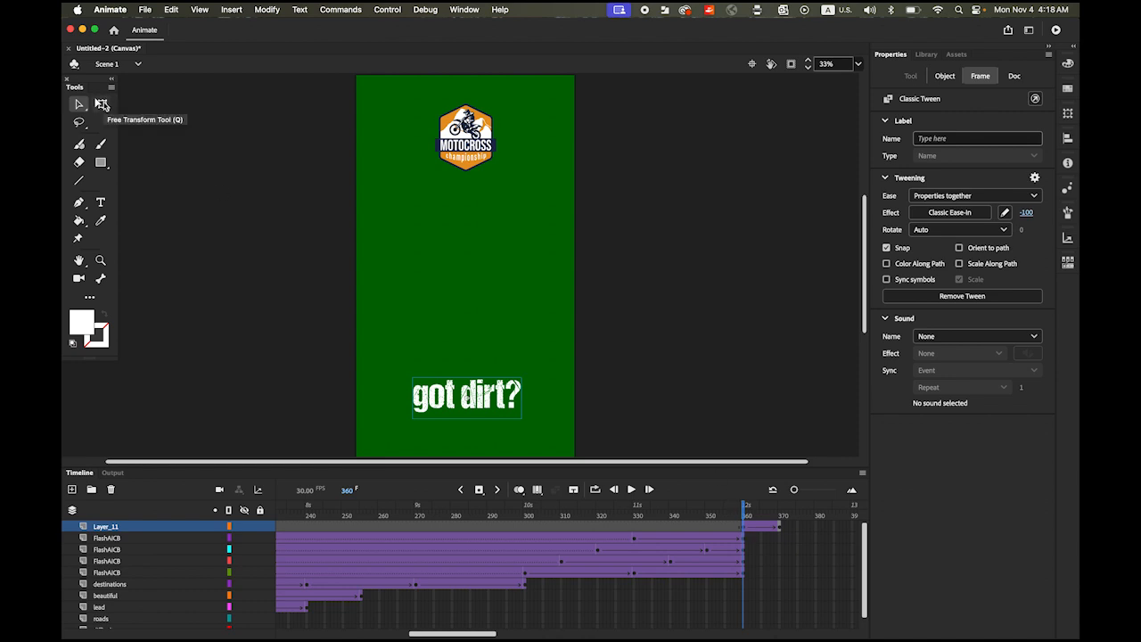
At frame 360, enlarge the "got dirt?" text to about 1287 × 487 with 0% alpha, and scrub through to frame 370.
click(102, 105)
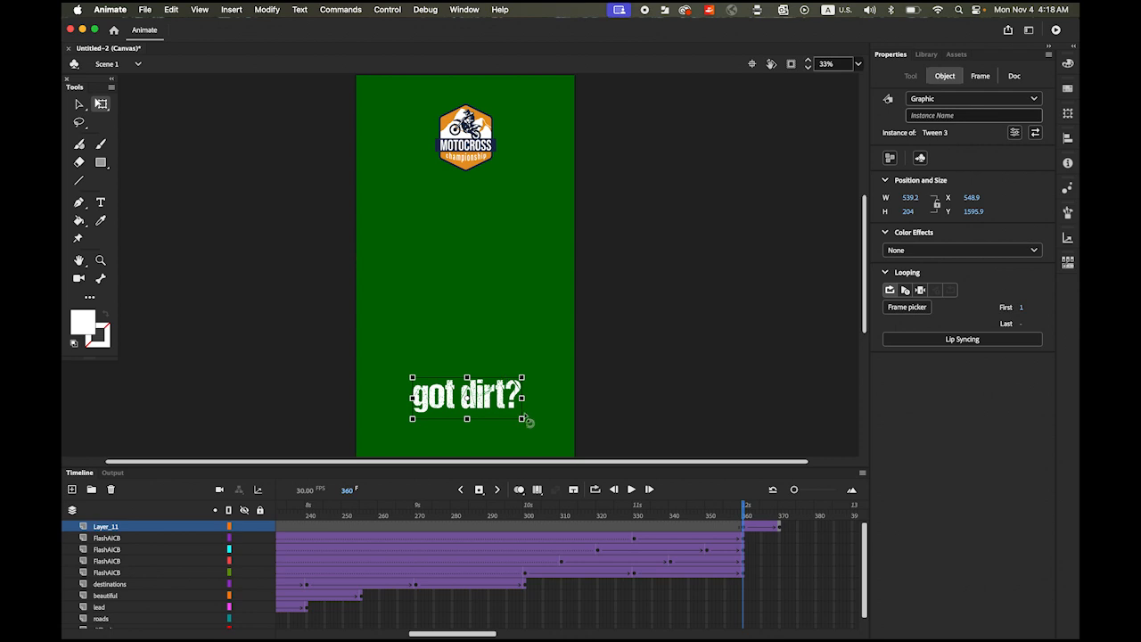
drag(524, 420, 597, 449)
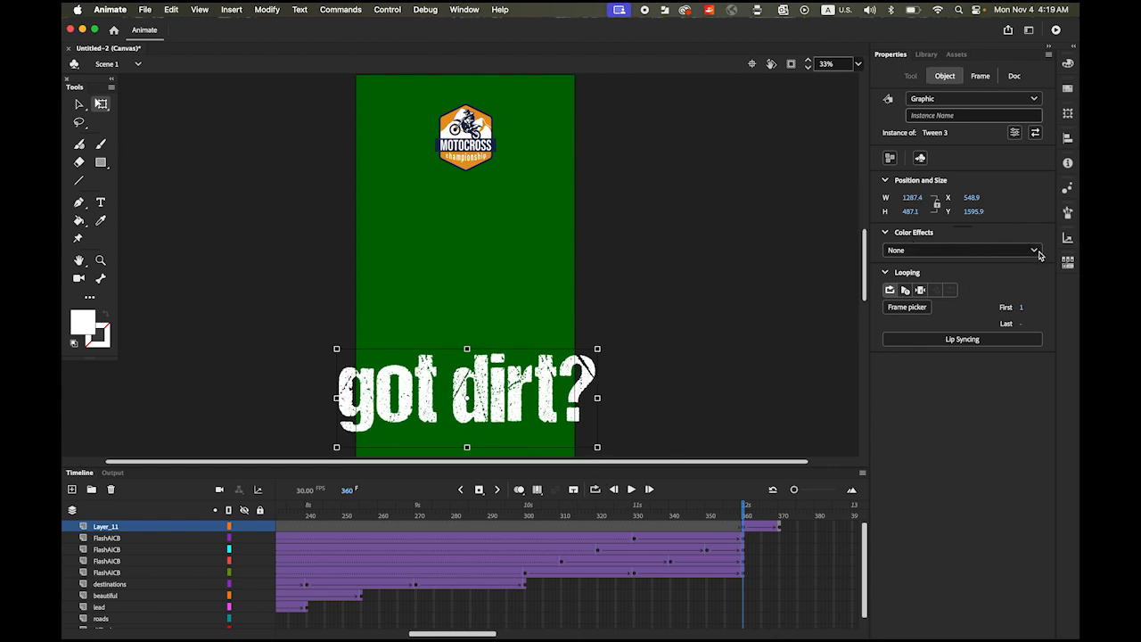
click(1035, 251)
click(963, 326)
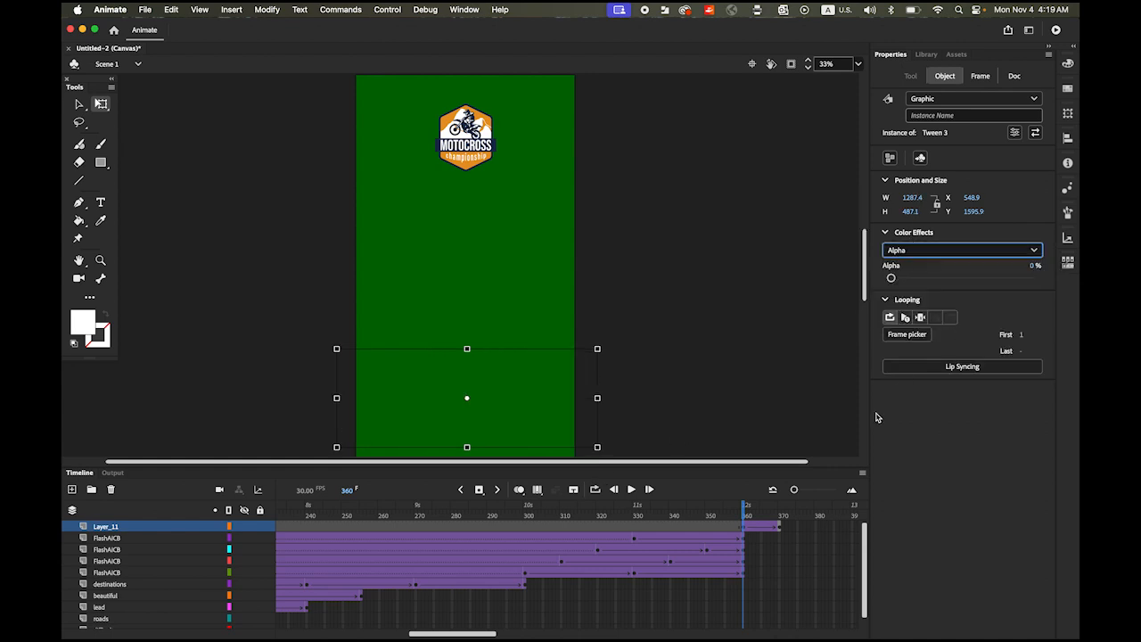
drag(746, 515, 781, 516)
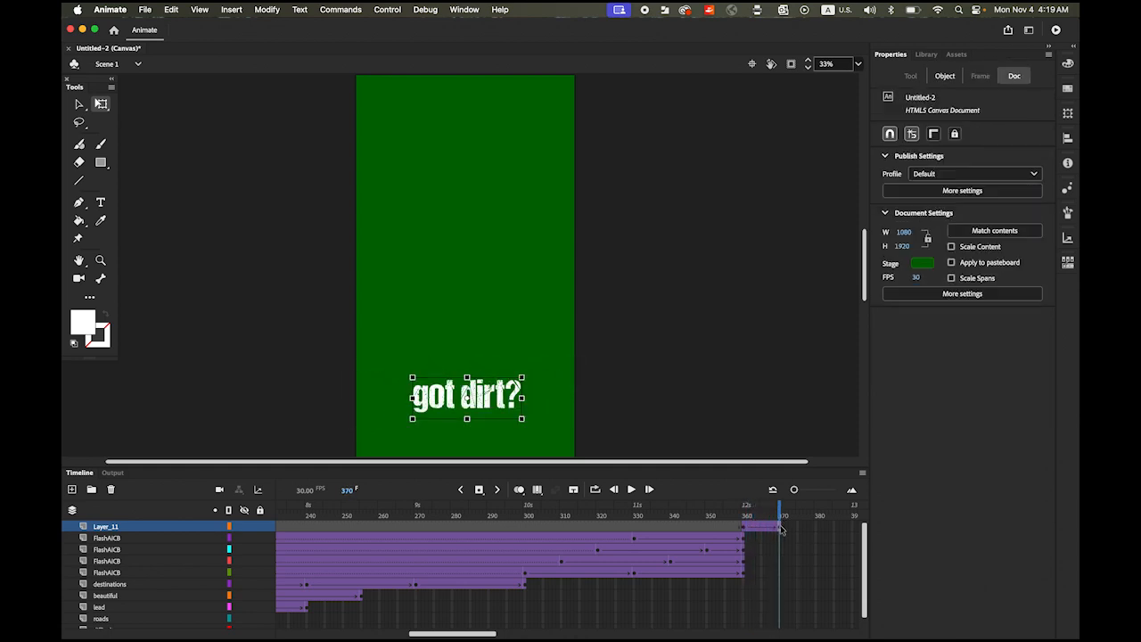
Rotate the "got dirt?" text slightly counterclockwise at frame 370 and play back its entrance.
click(780, 528)
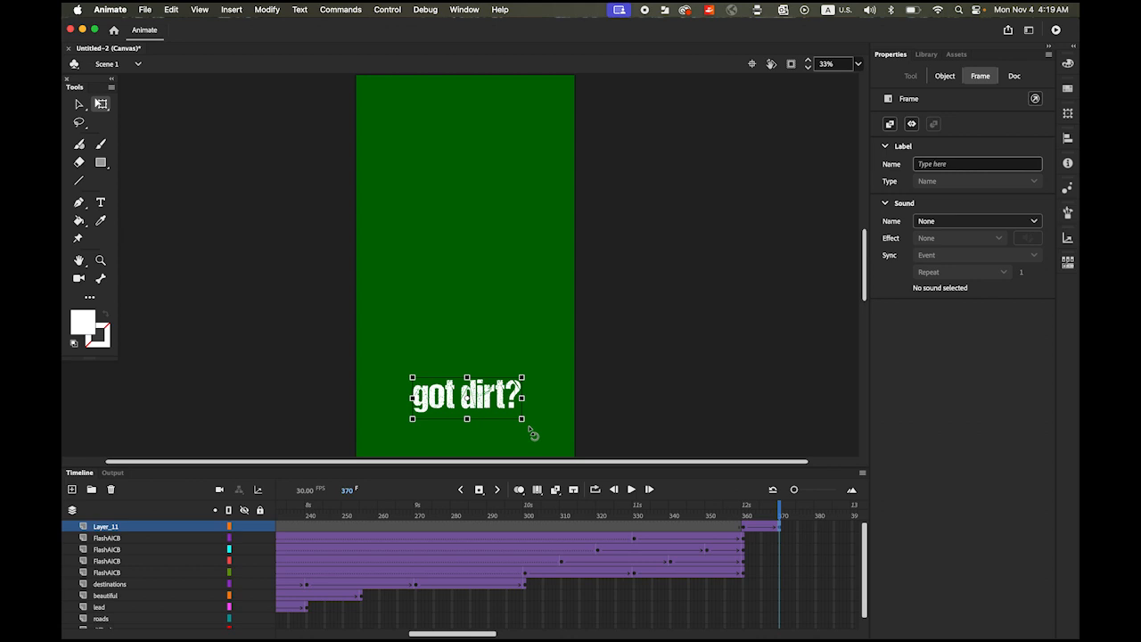
drag(535, 432, 540, 428)
click(79, 104)
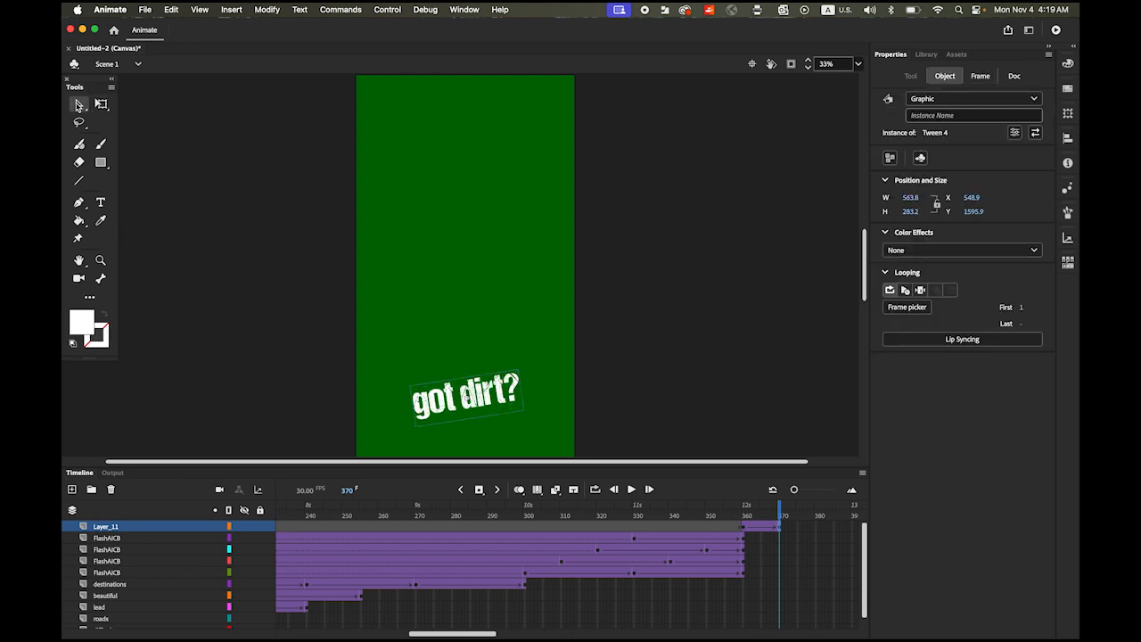
click(447, 310)
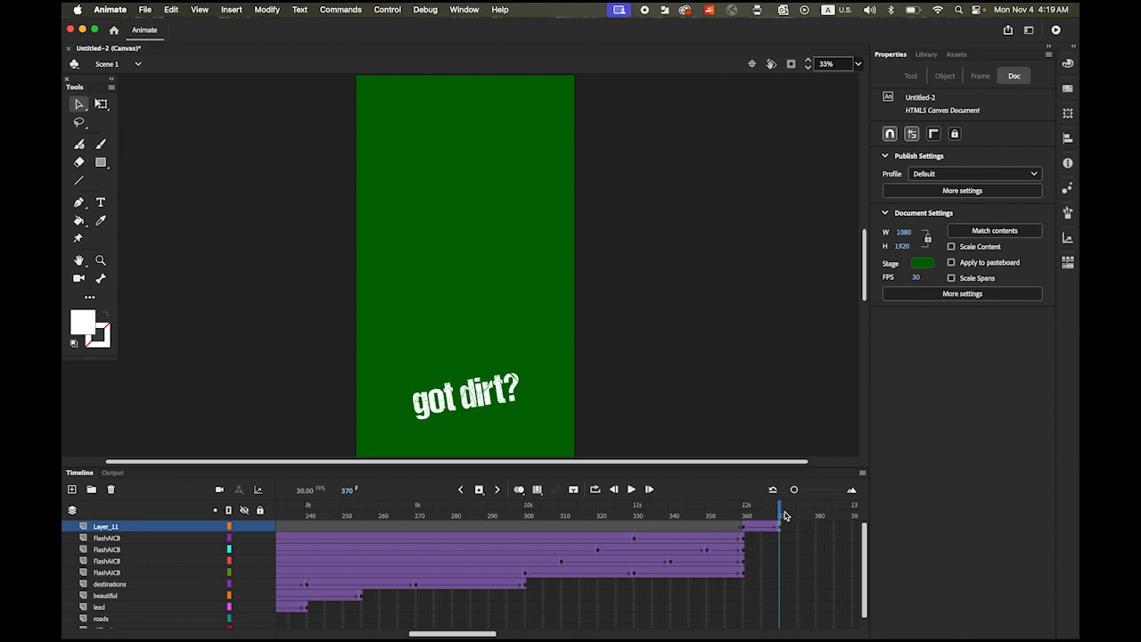
drag(780, 517, 652, 515)
click(631, 490)
Insert keyframes at frame 600 on the tagline layer and the four logo layers, and play the whole animation.
drag(484, 635, 526, 635)
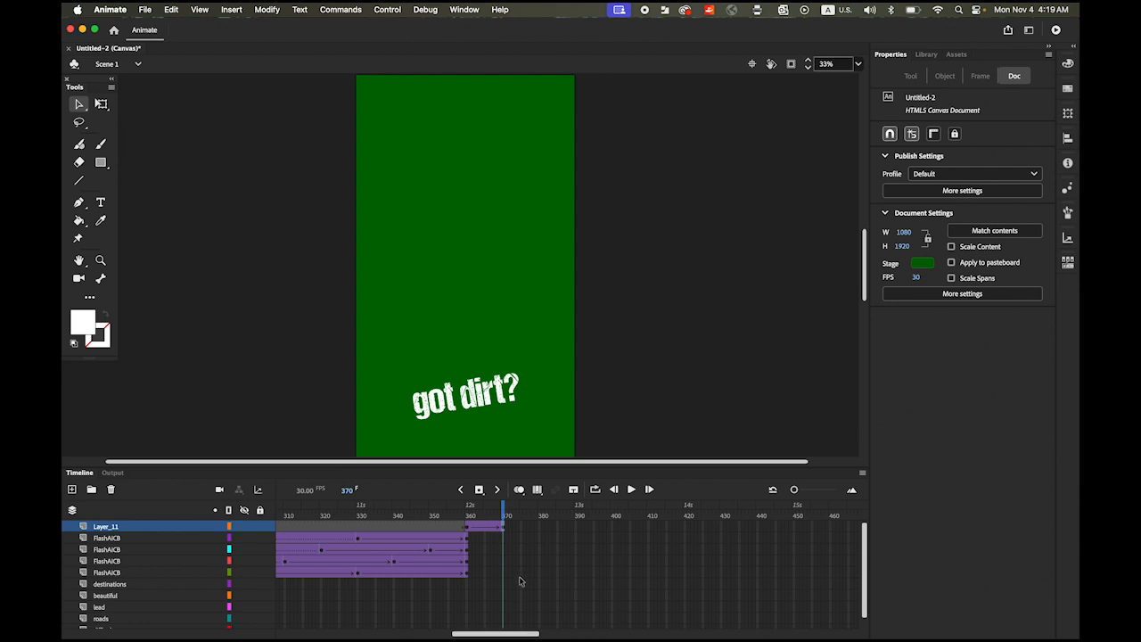
mouse_move(506, 517)
mouse_down()
mouse_move(470, 524)
mouse_move(503, 538)
mouse_up()
drag(496, 631, 591, 638)
click(743, 528)
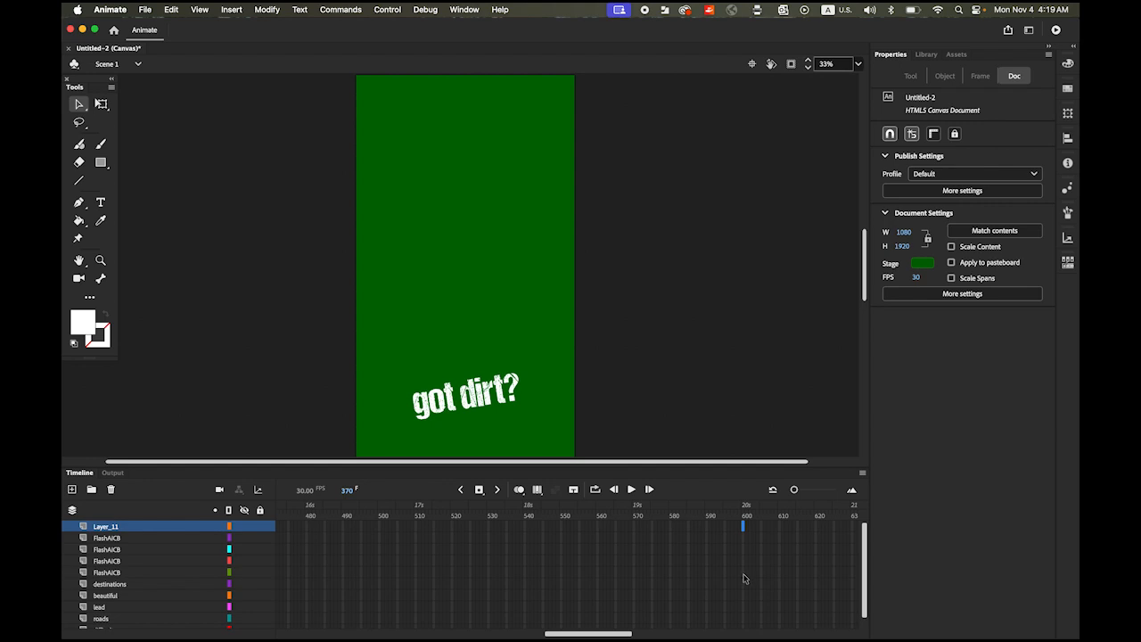
shift+click(743, 576)
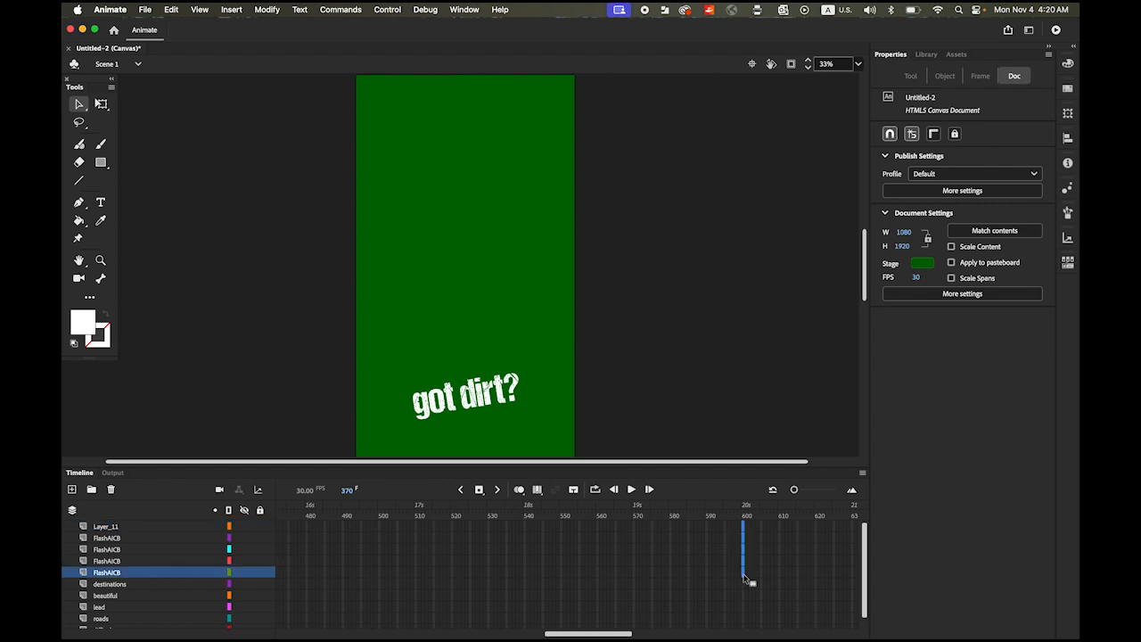
click(479, 490)
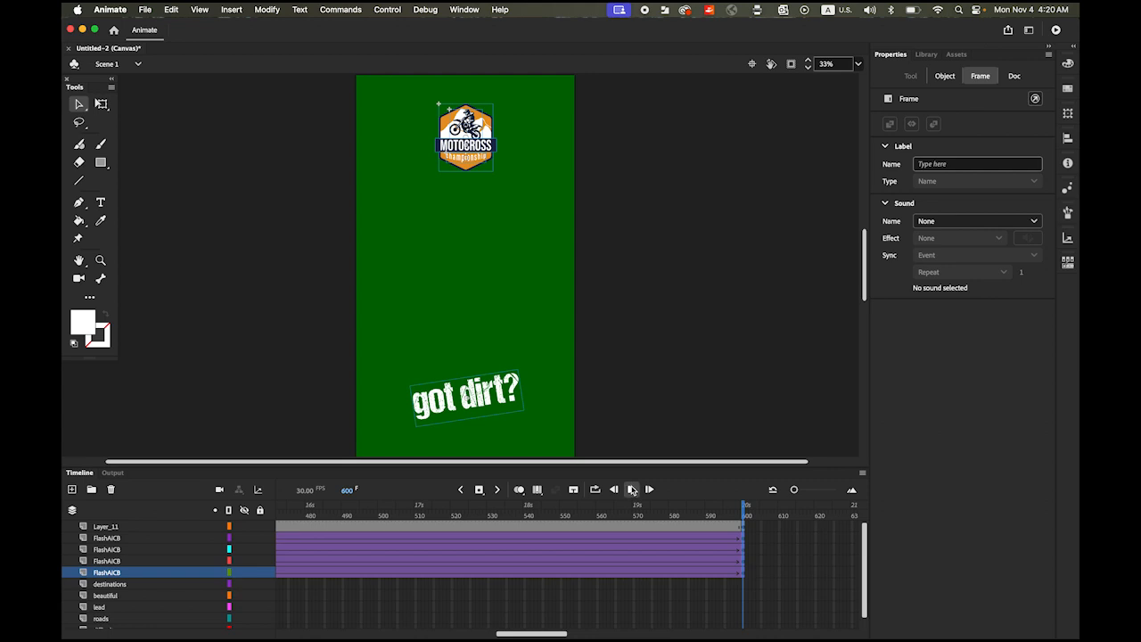
click(631, 490)
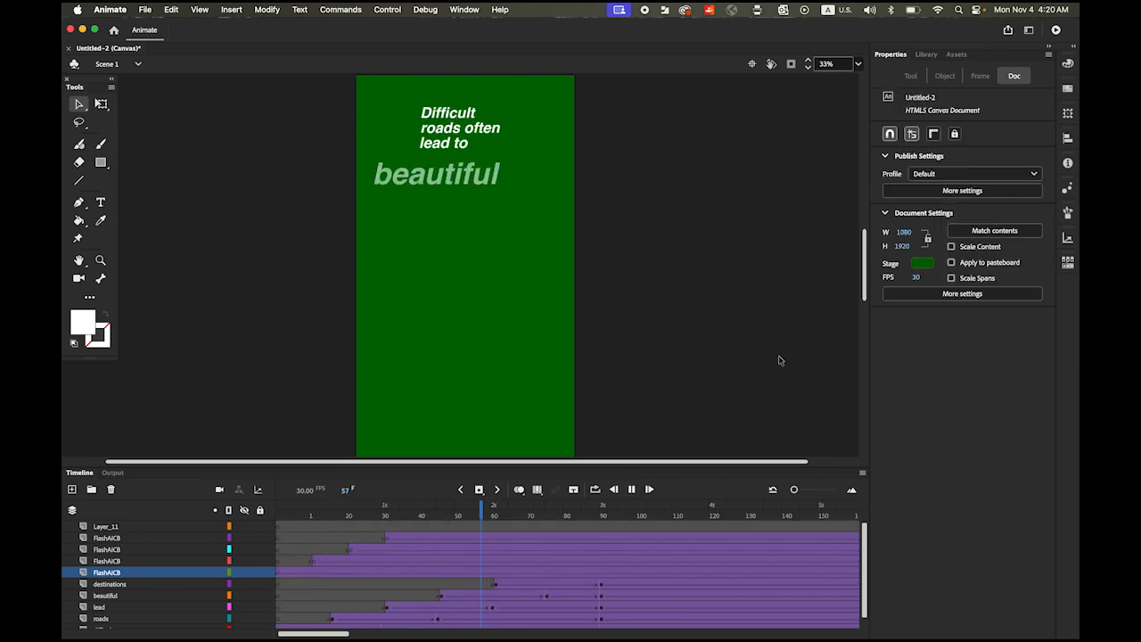
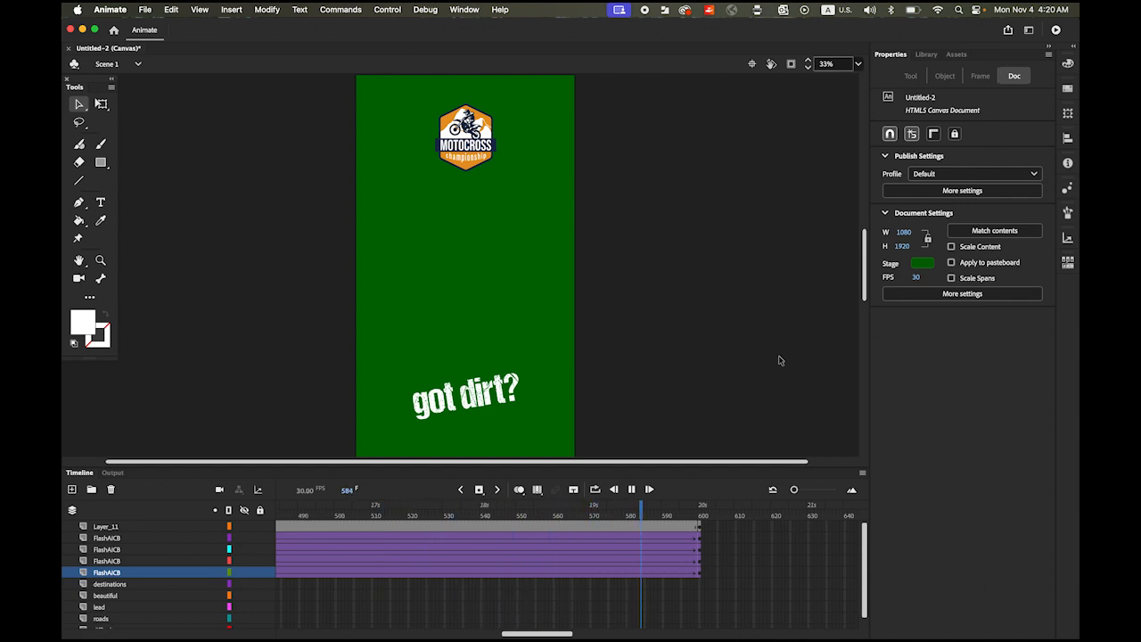
Save the document as motocross.fla in the motocross folder.
click(147, 10)
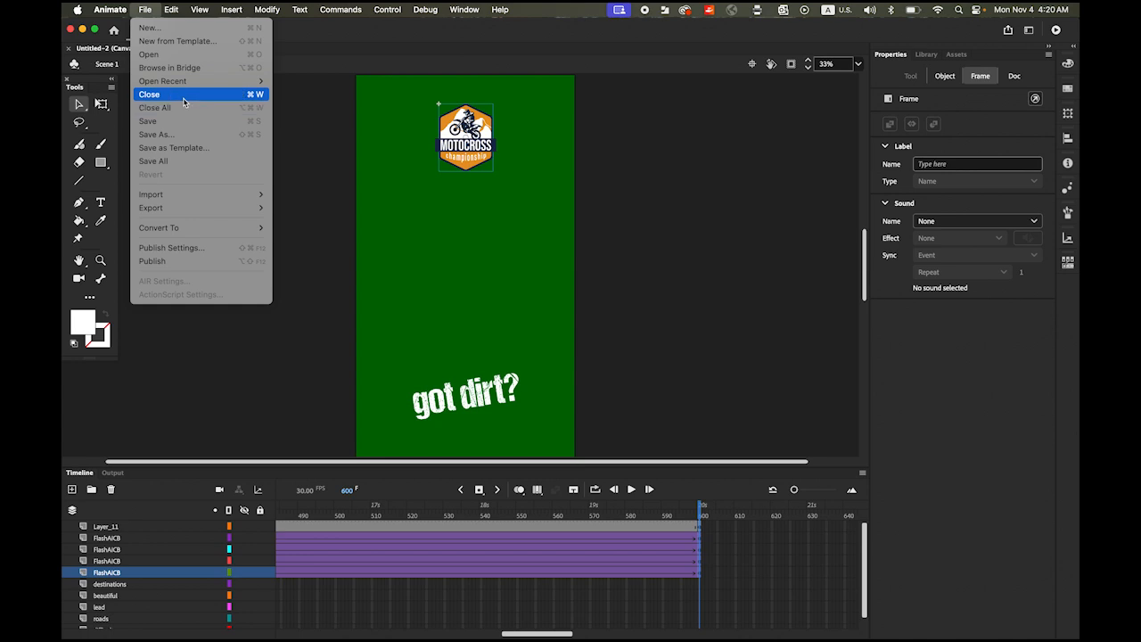
click(186, 134)
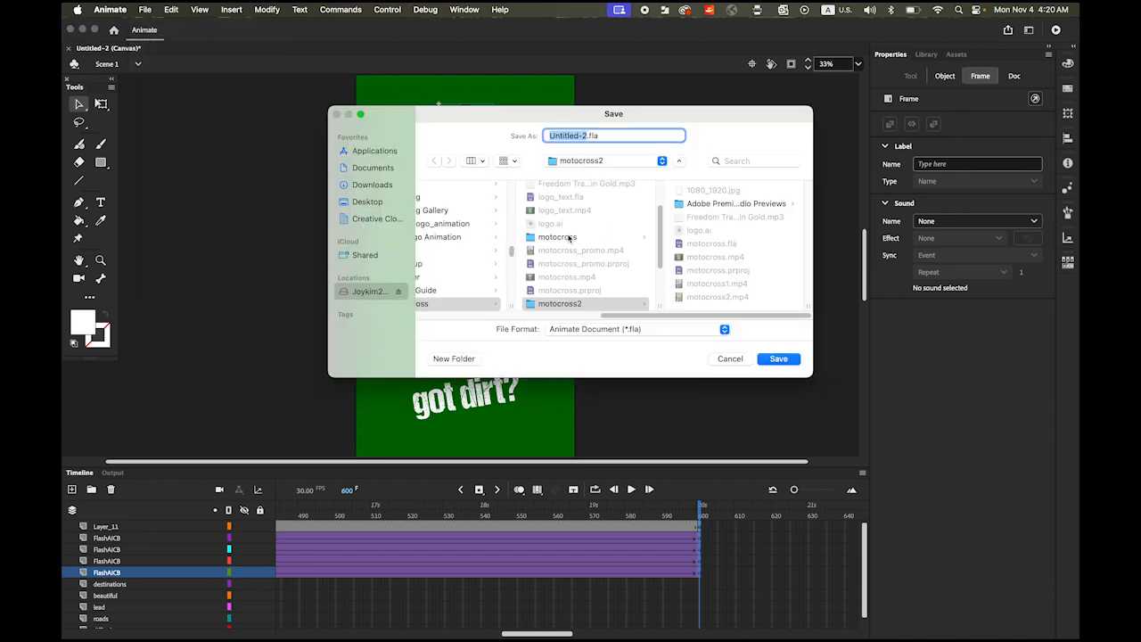
click(561, 237)
drag(585, 134, 505, 134)
text(motocross)
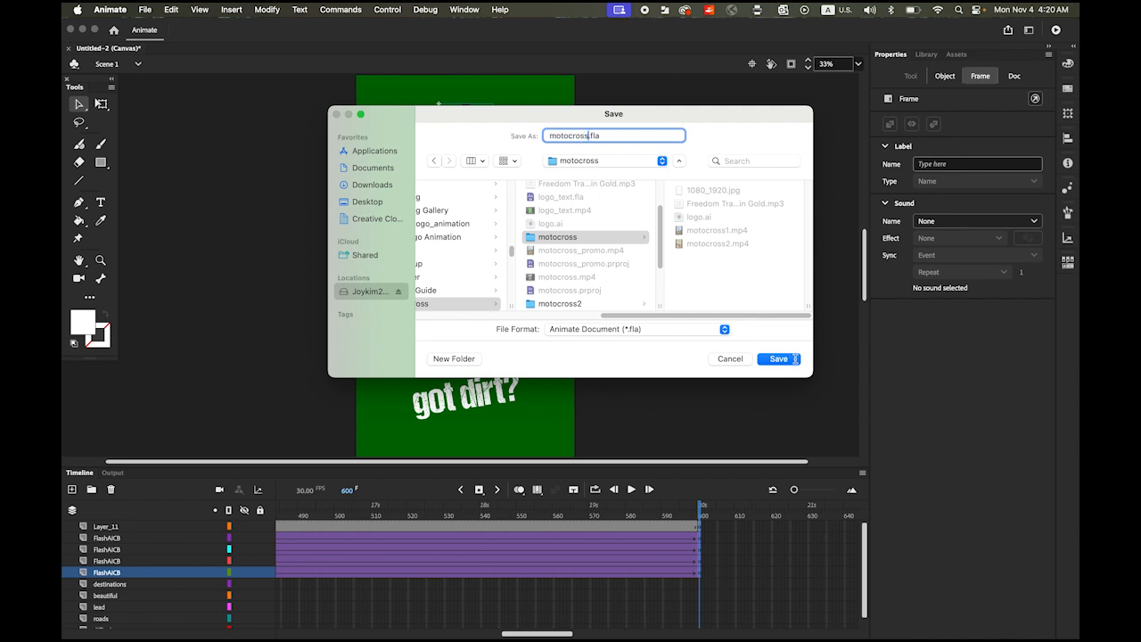
click(794, 359)
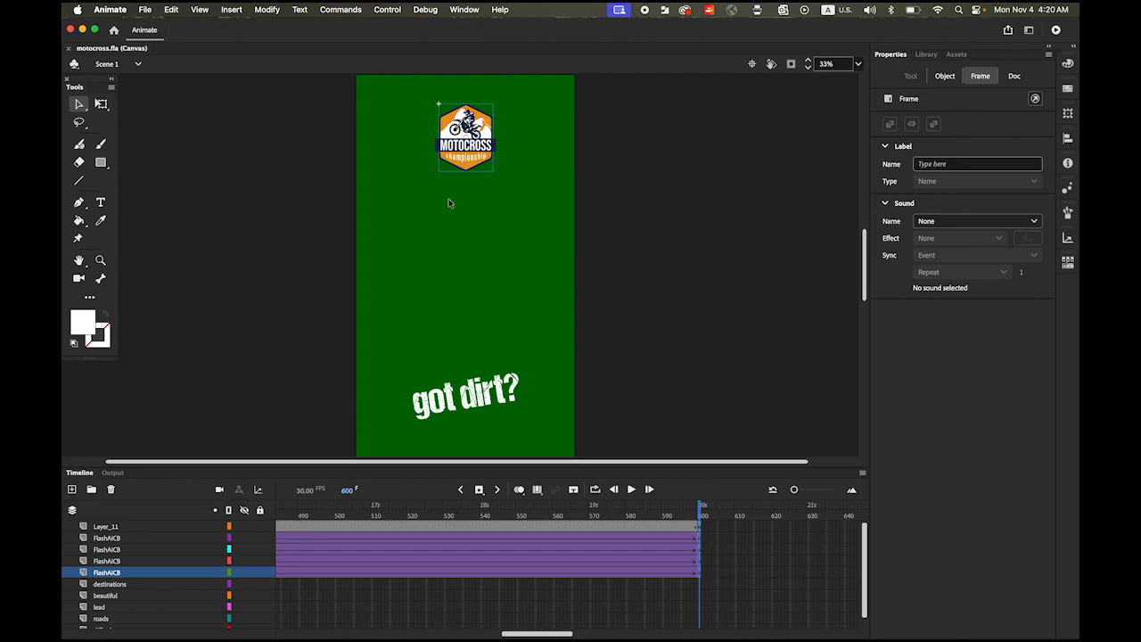
Set up a video export of the entire movie with the motocross folder as its output destination.
click(151, 8)
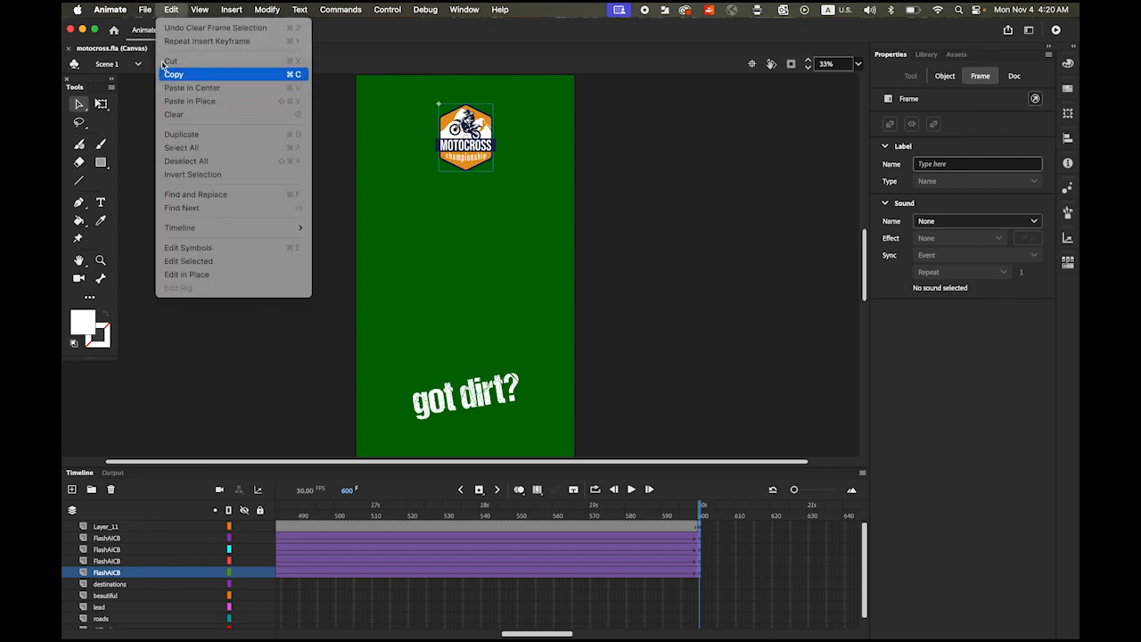
mouse_move(181, 212)
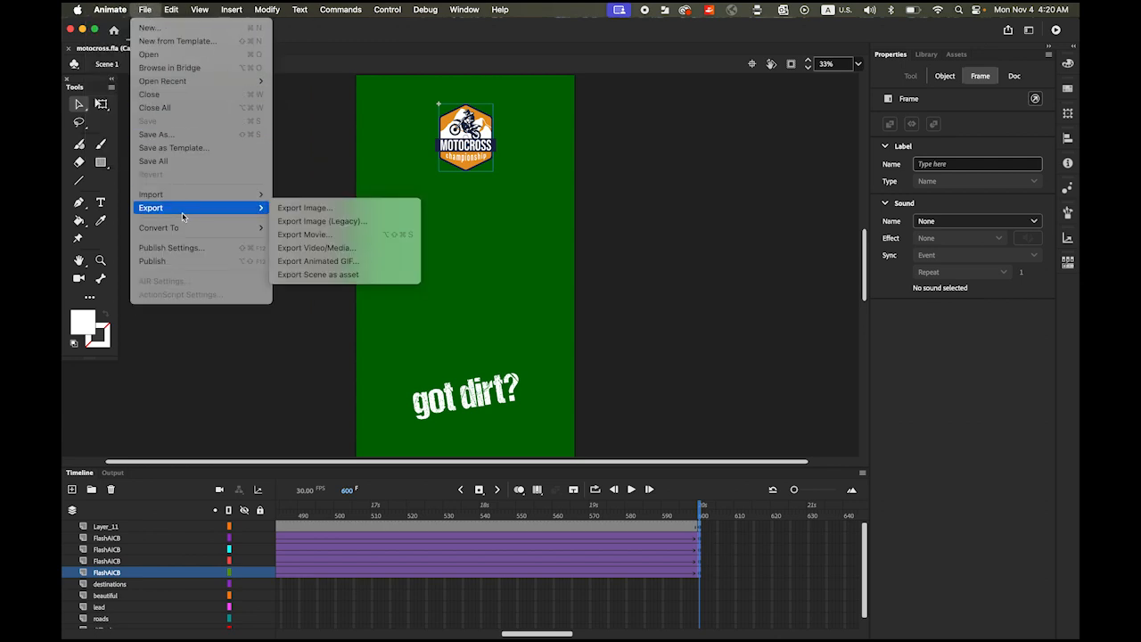
click(367, 253)
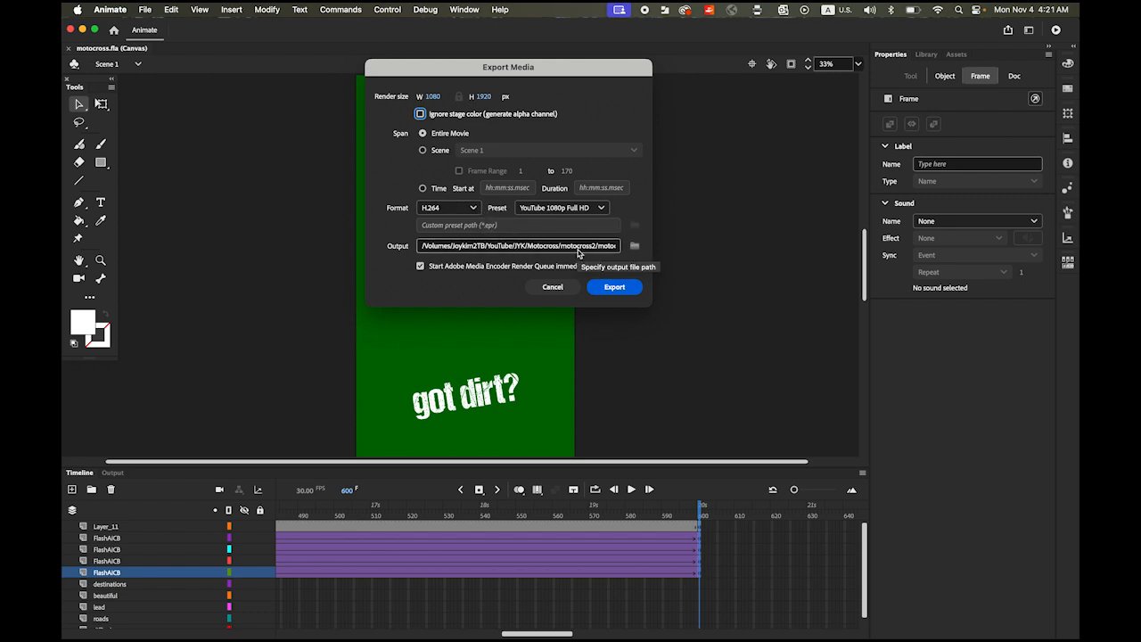
click(634, 247)
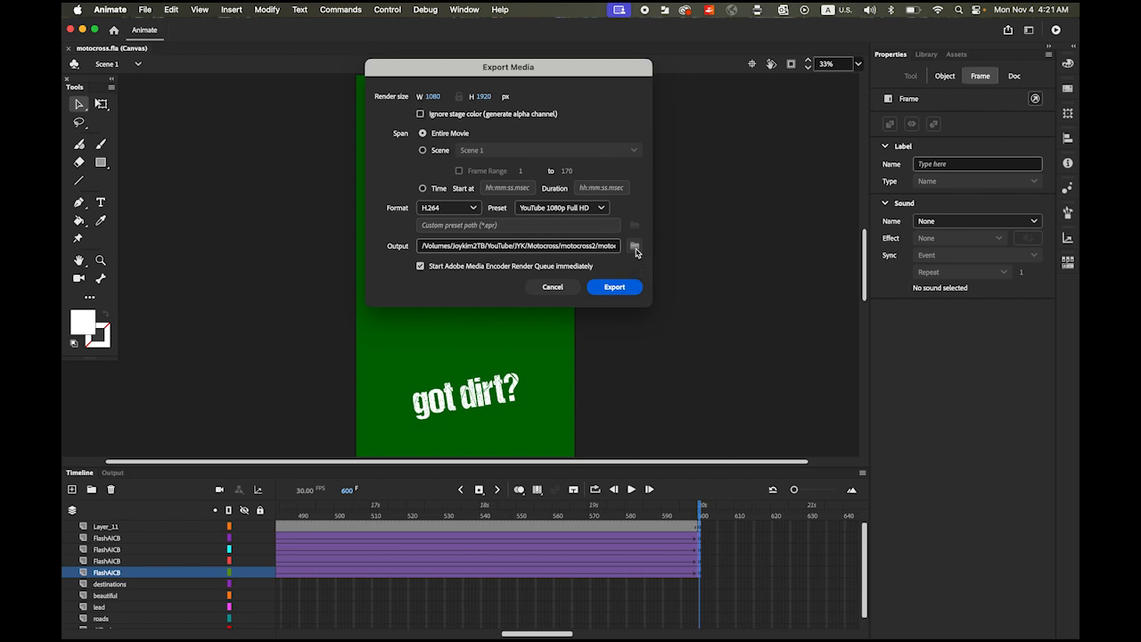
click(634, 230)
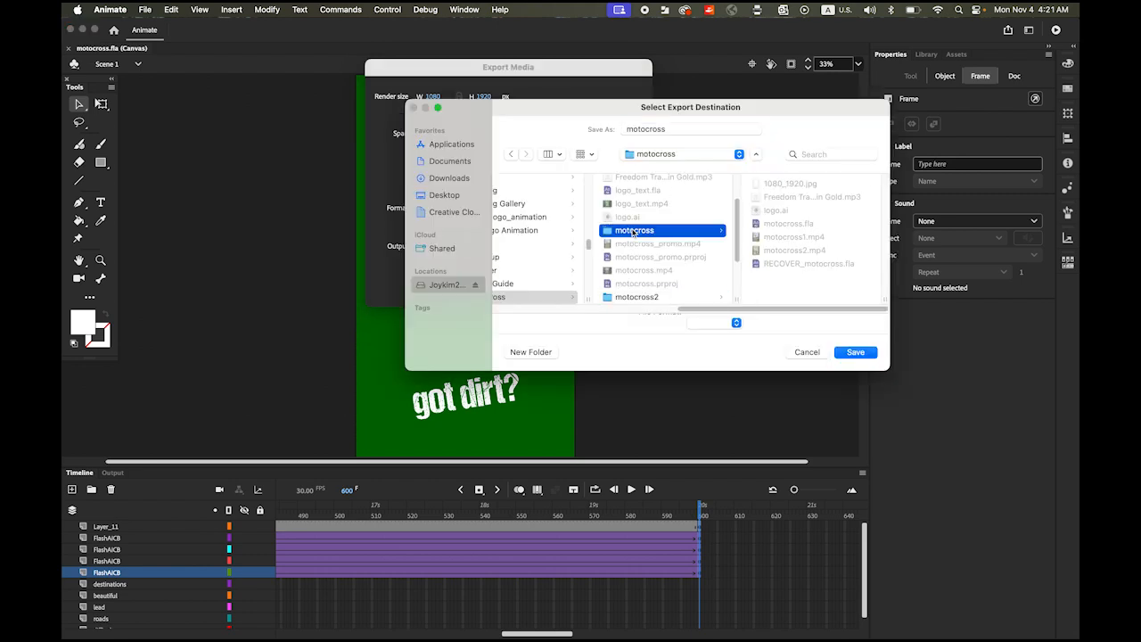
click(852, 352)
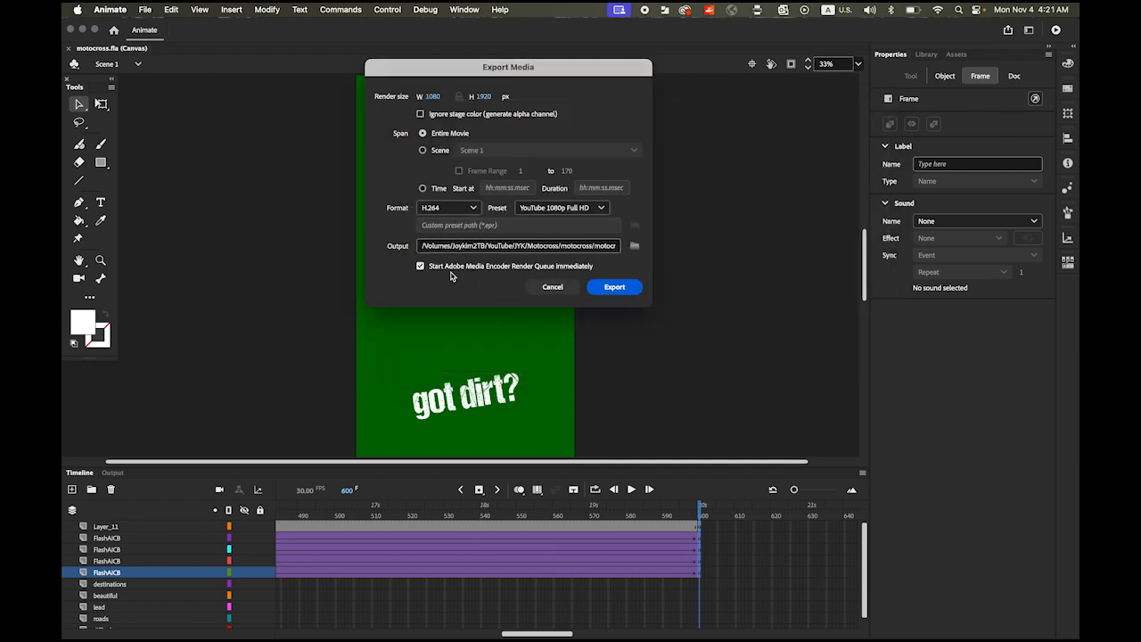
Bring up Media Encoder, return to Animate and export the movie as H.264 with the YouTube 1080p Full HD preset.
mouse_move(704, 635)
click(989, 613)
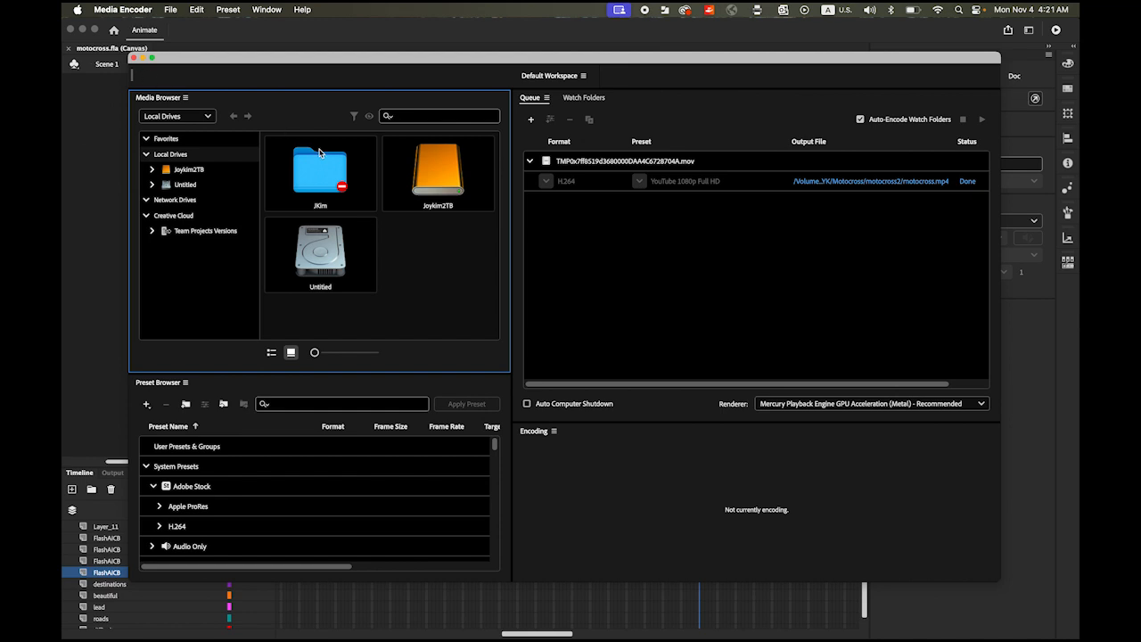
click(94, 167)
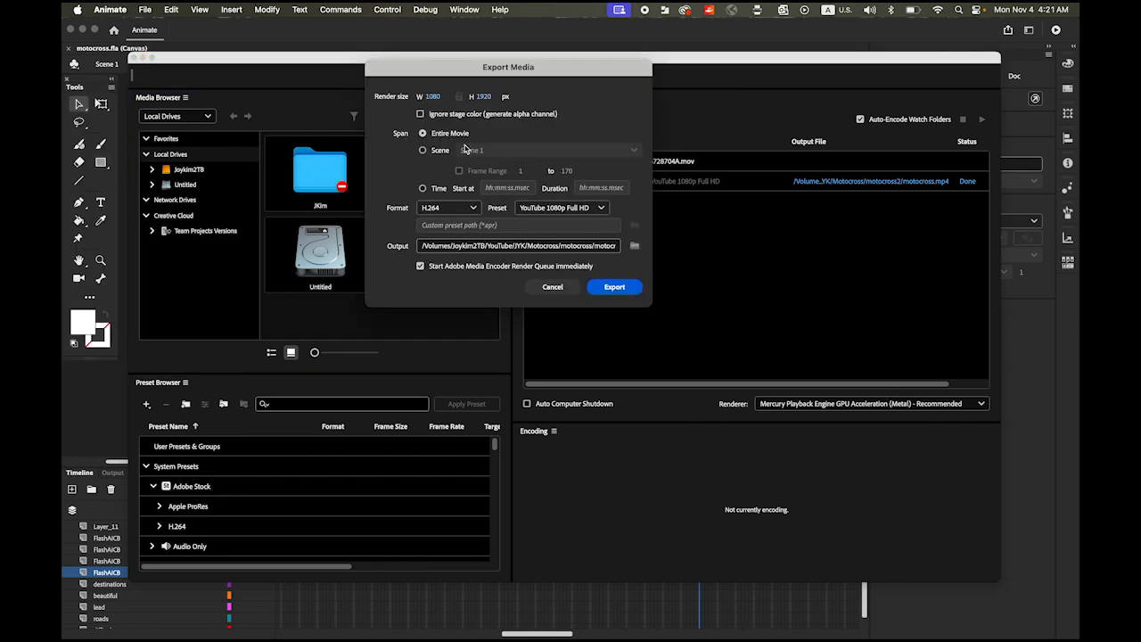
click(617, 291)
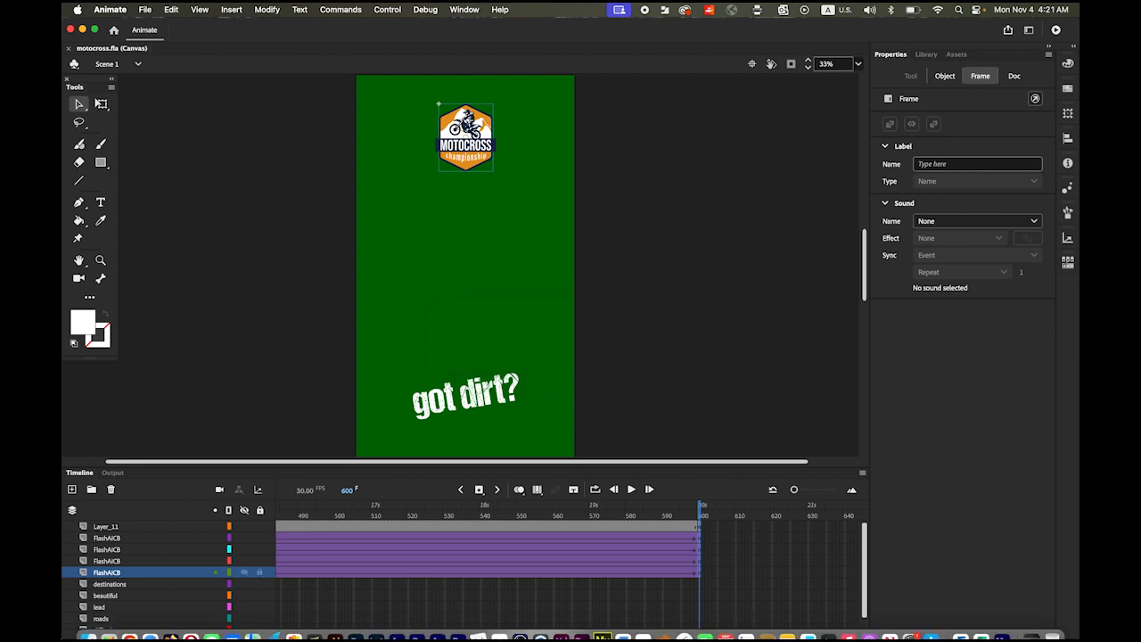
Switch to Finder and preview the exported motocross.mp4 in the motocross folder.
click(82, 624)
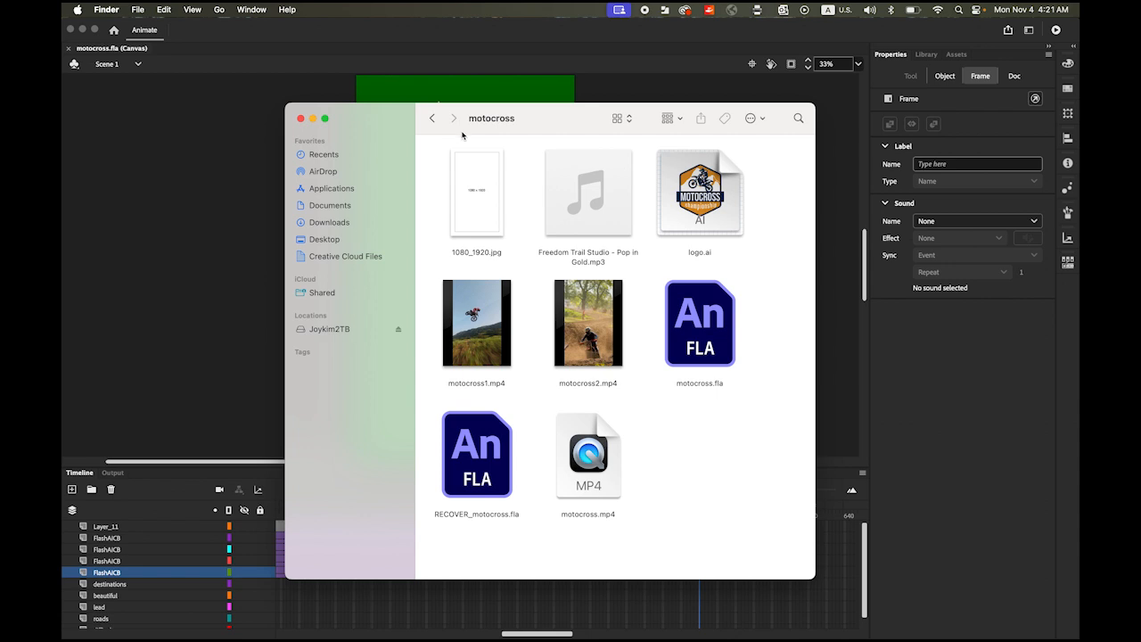
click(596, 488)
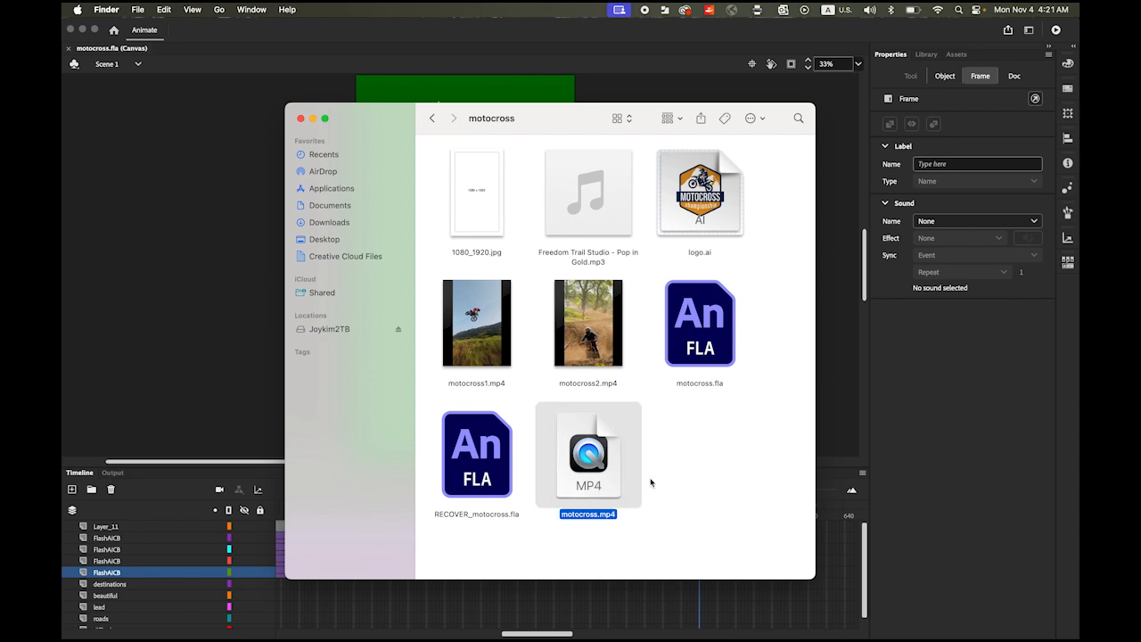
click(715, 466)
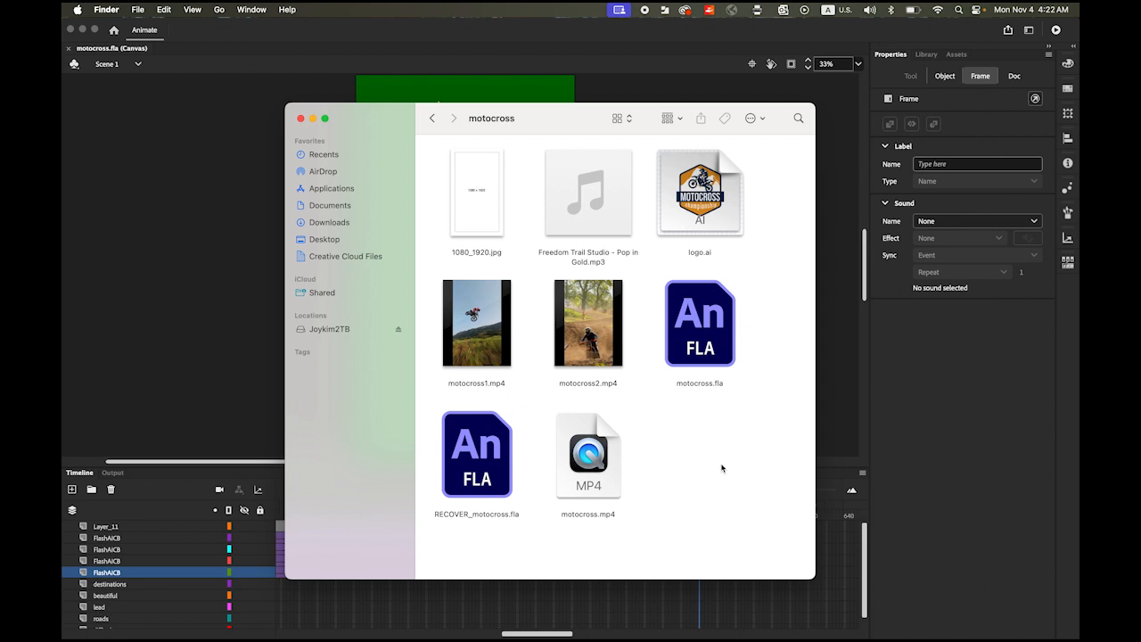
click(593, 456)
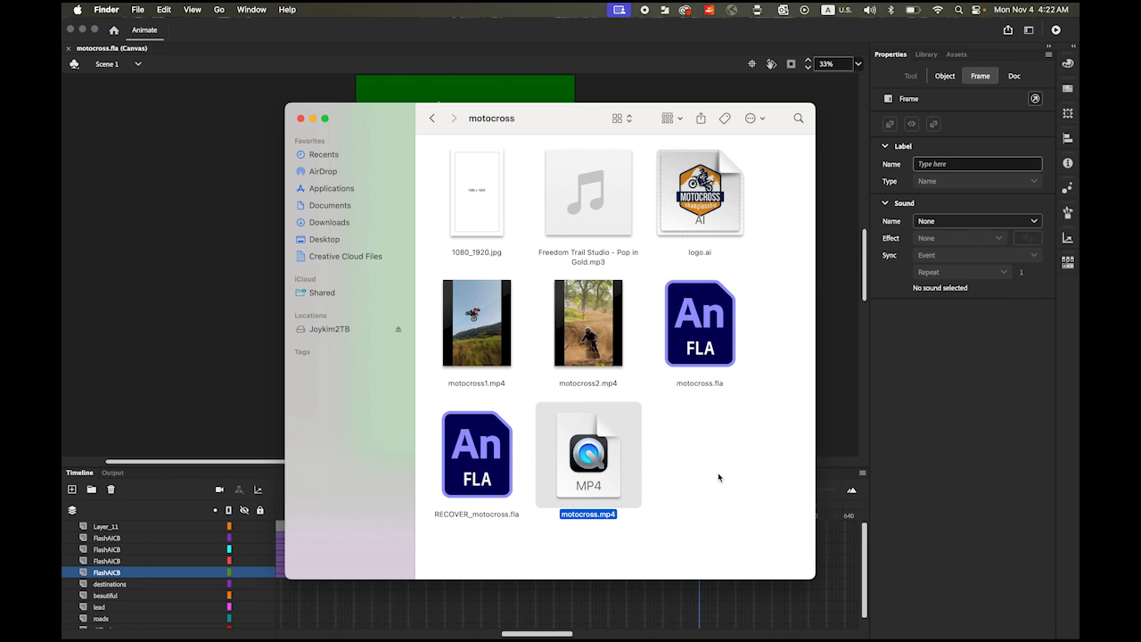
key(space)
key(space)
mouse_move(612, 462)
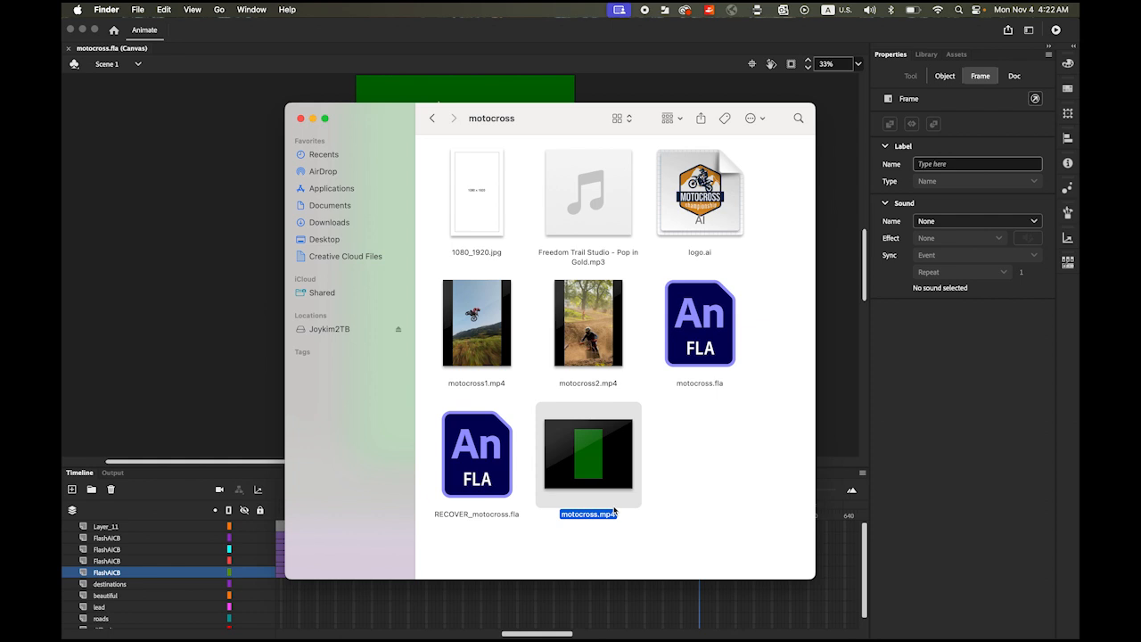
key(space)
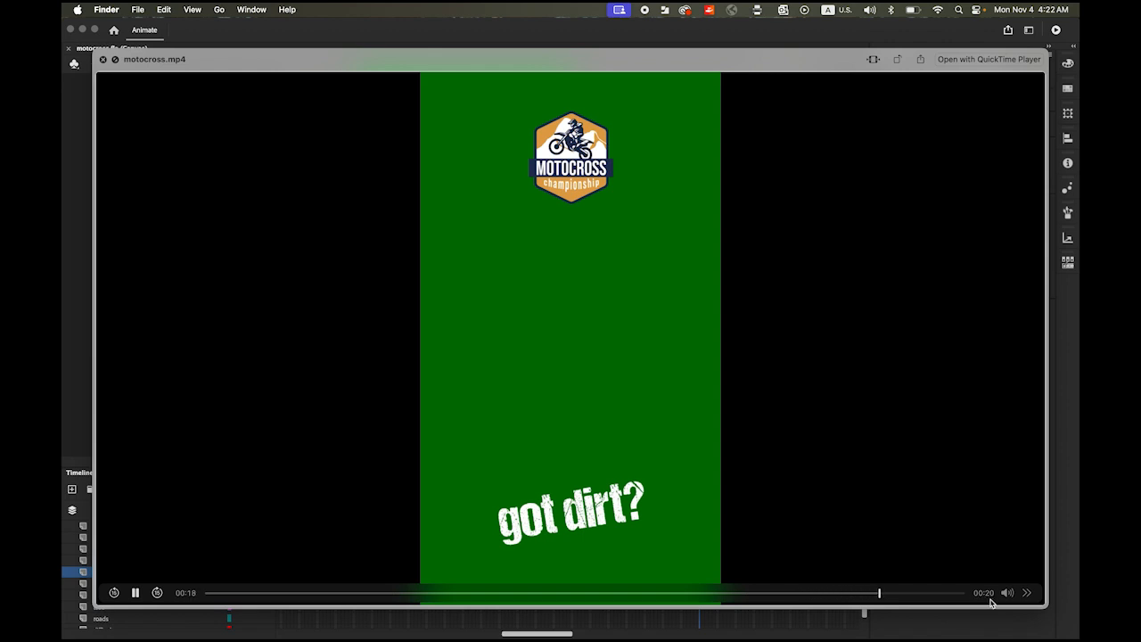
click(102, 59)
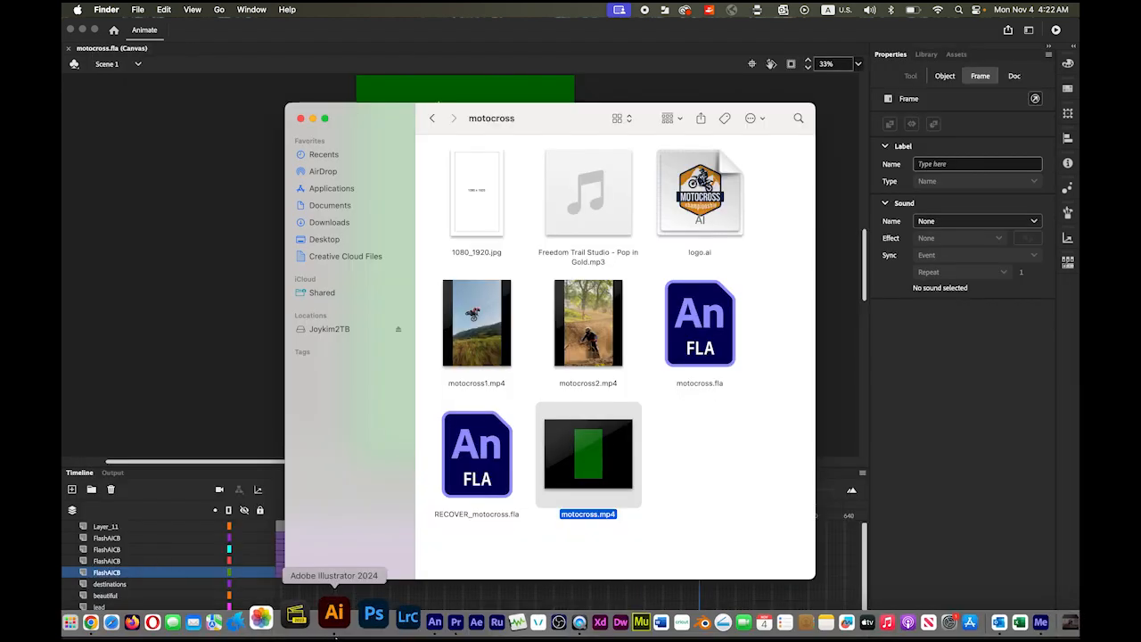
Switch to Premiere Pro and start a new project named motocross_promo.
click(419, 628)
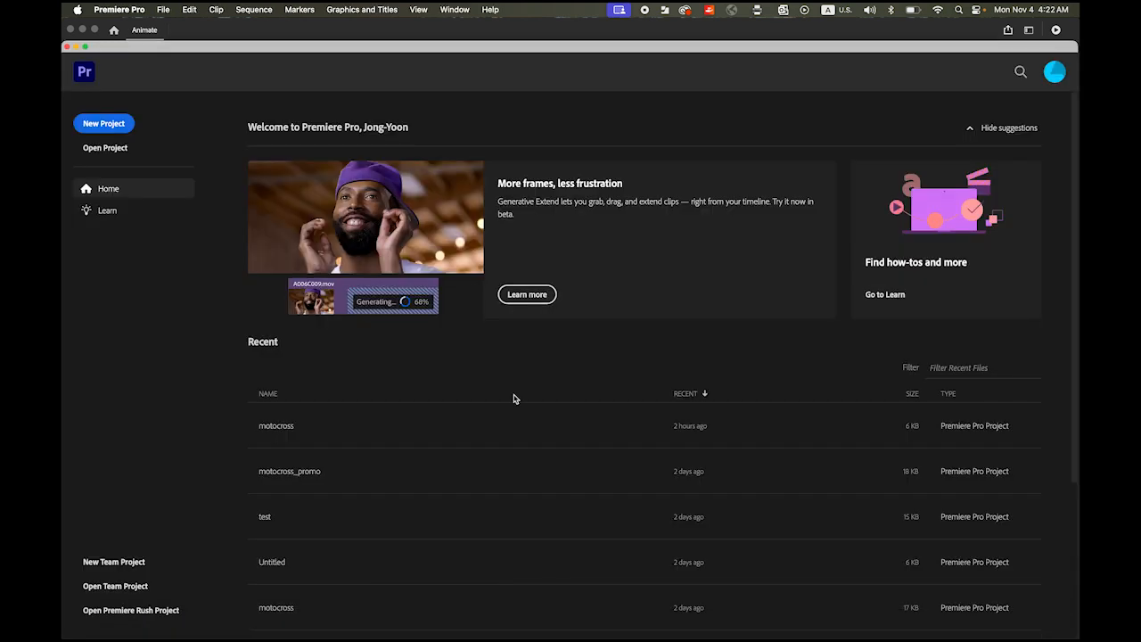
drag(319, 50, 314, 33)
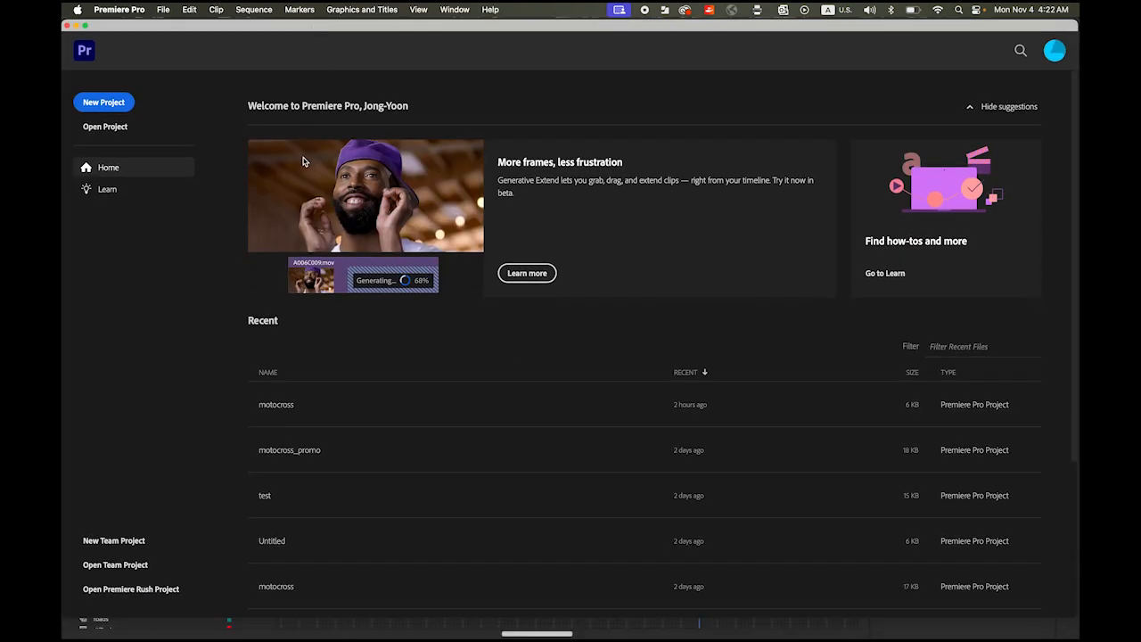
click(103, 103)
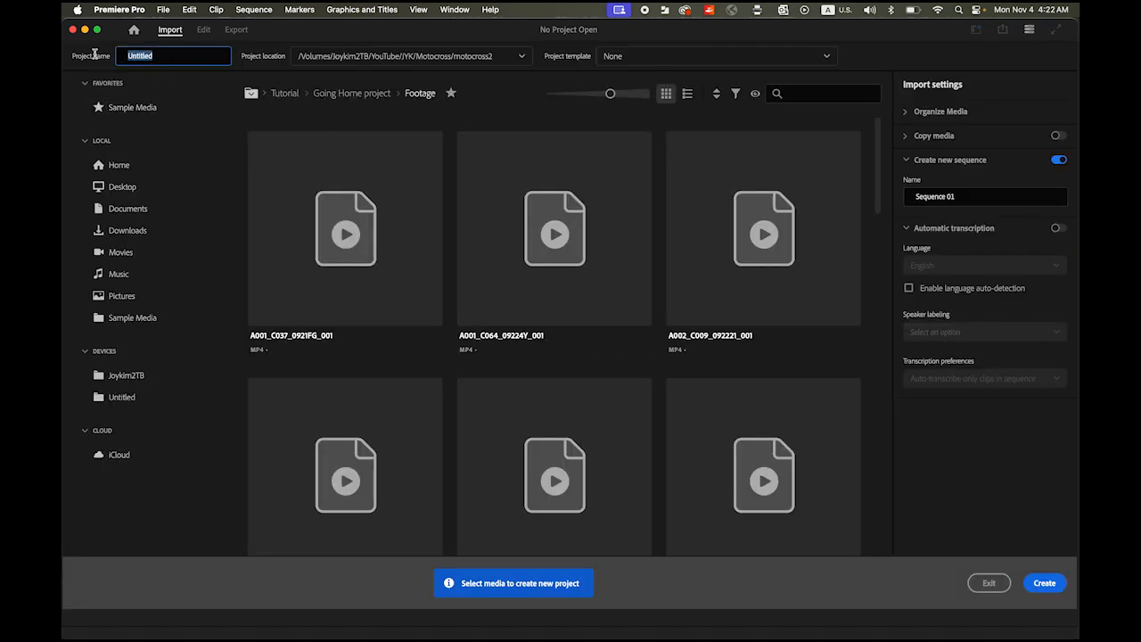
text(motocross_promo)
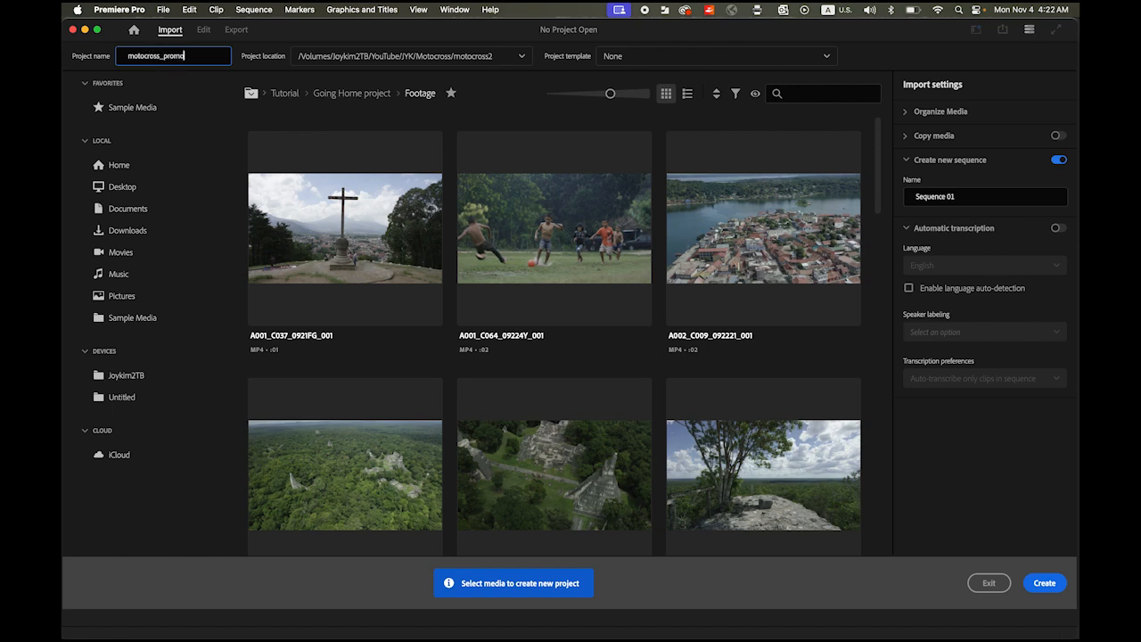
Choose the motocross folder as the project location and create the project.
click(523, 57)
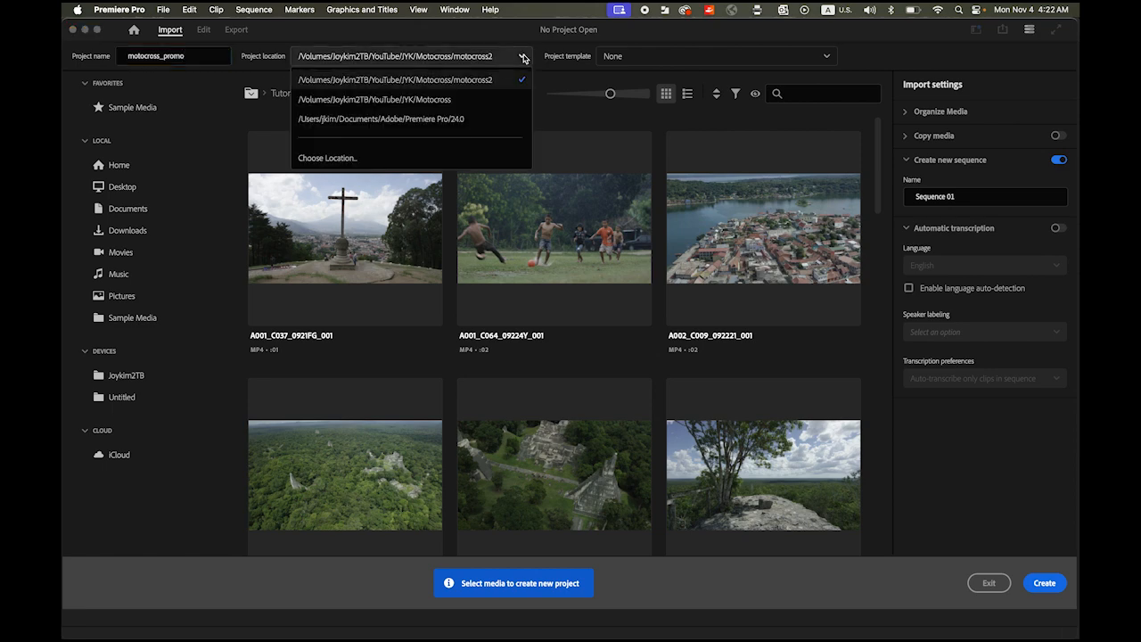
click(335, 159)
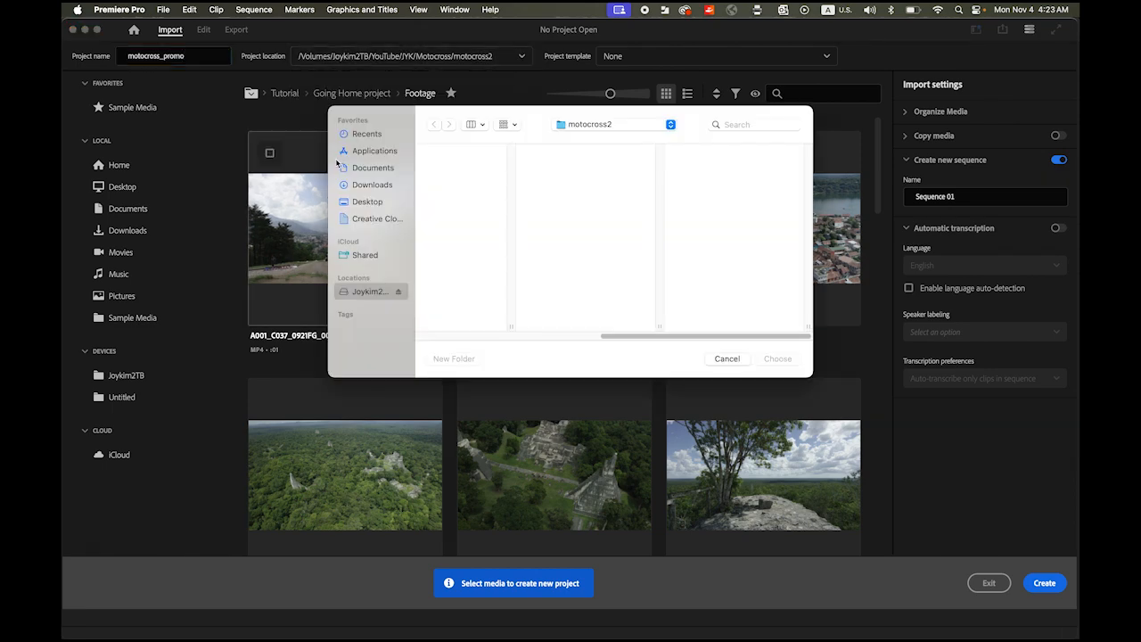
click(566, 258)
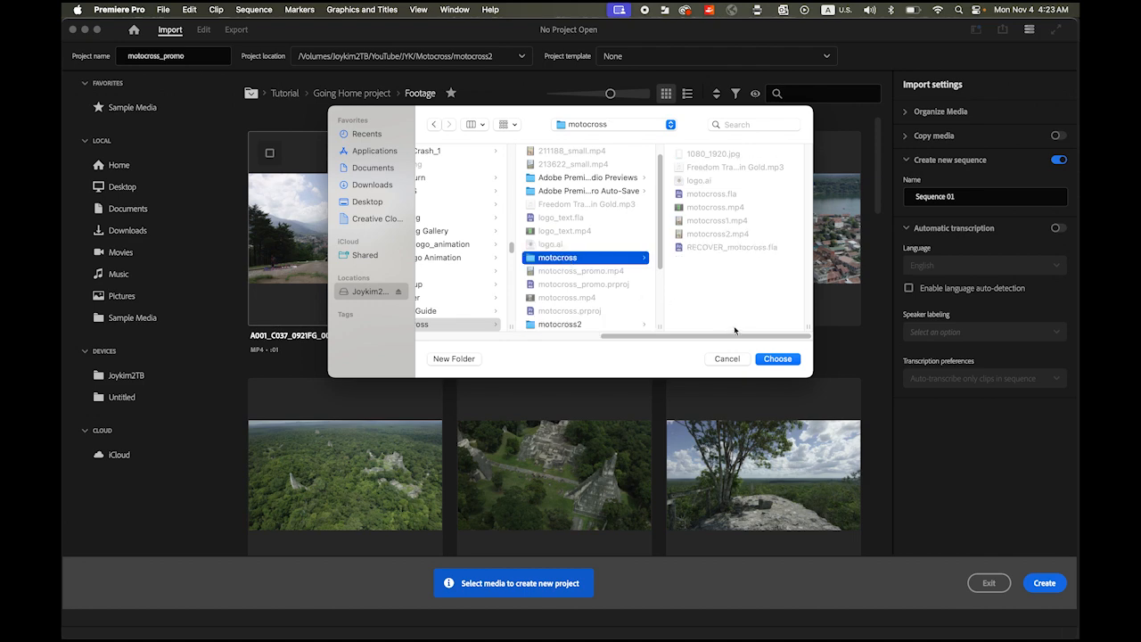
click(782, 359)
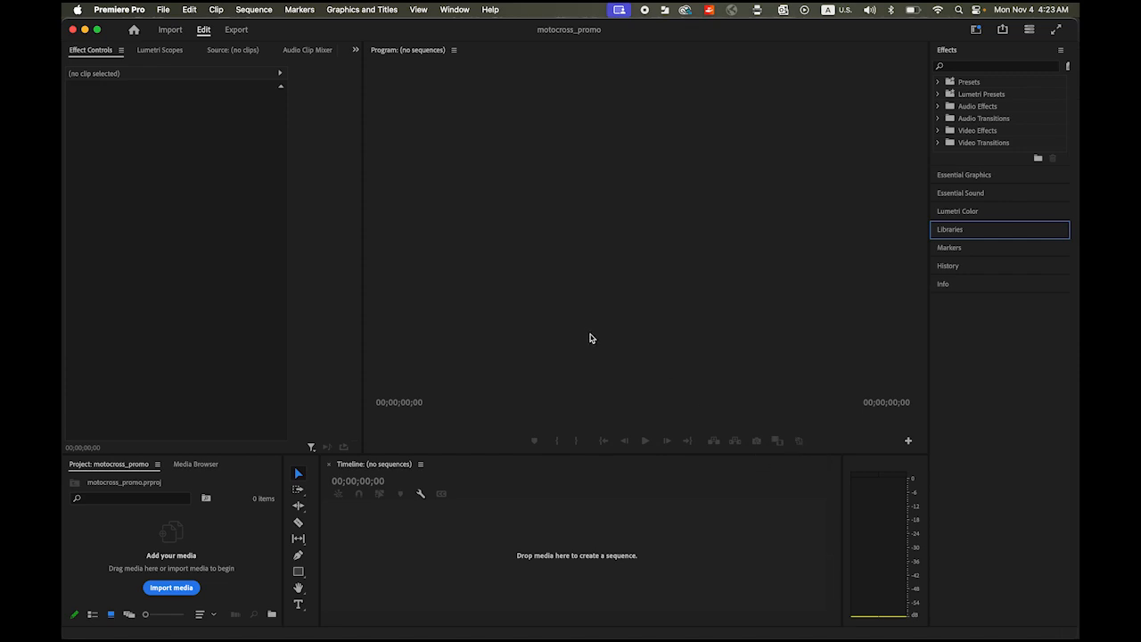
Import 1080_1920.jpg, Freedom Trail Studio - Pop in Gold.mp3, motocross.mp4, motocross1.mp4 and motocross2.mp4 from the motocross folder.
click(163, 9)
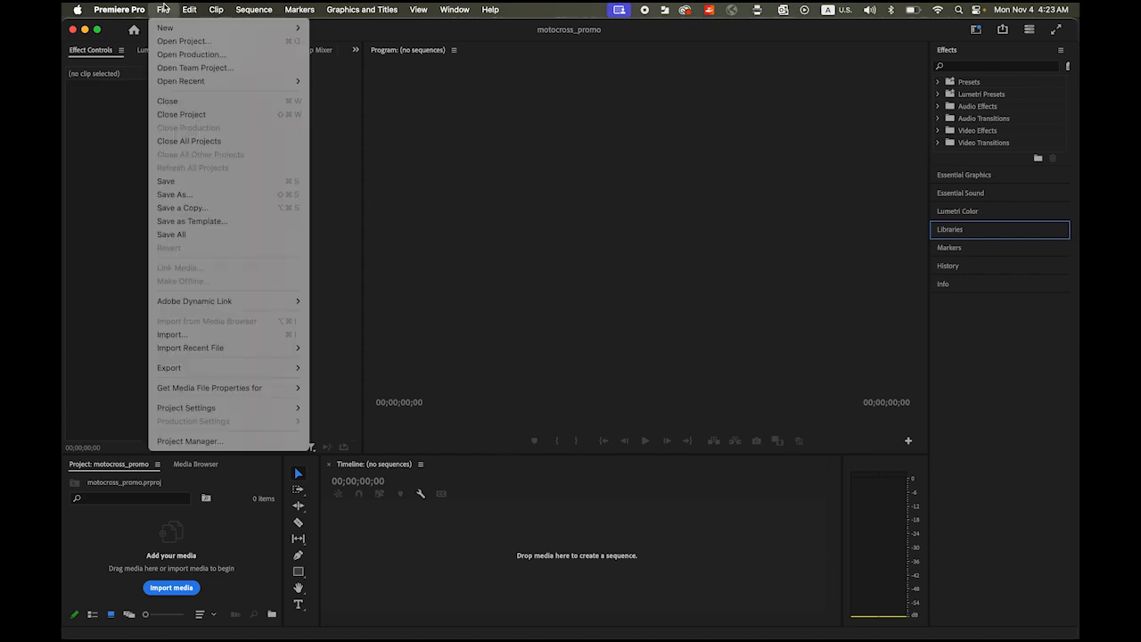
click(240, 335)
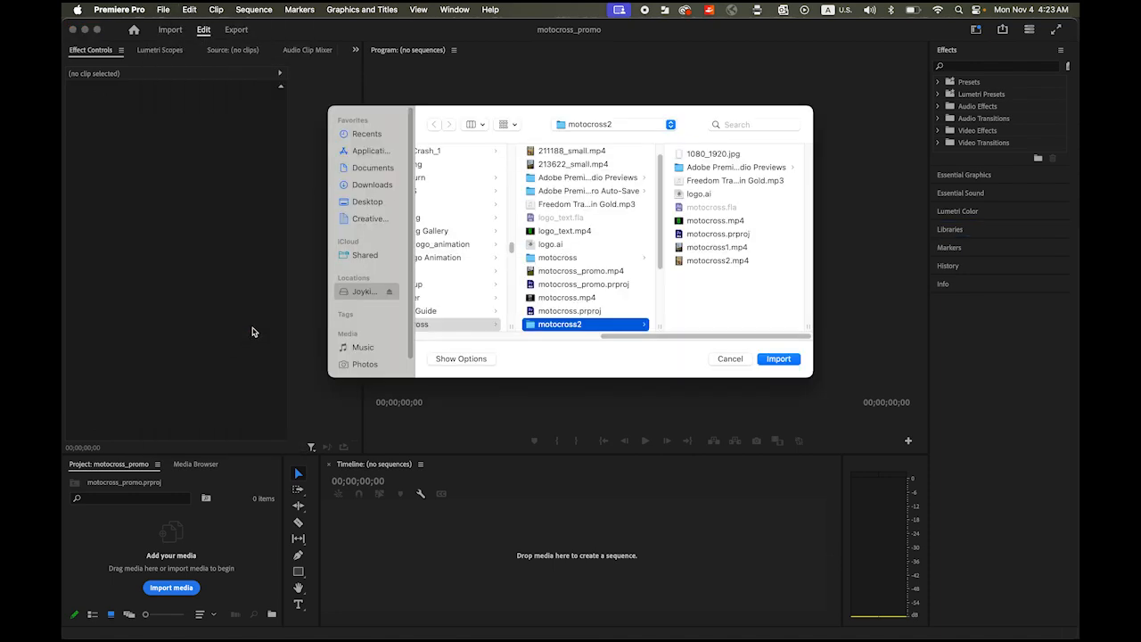
click(561, 258)
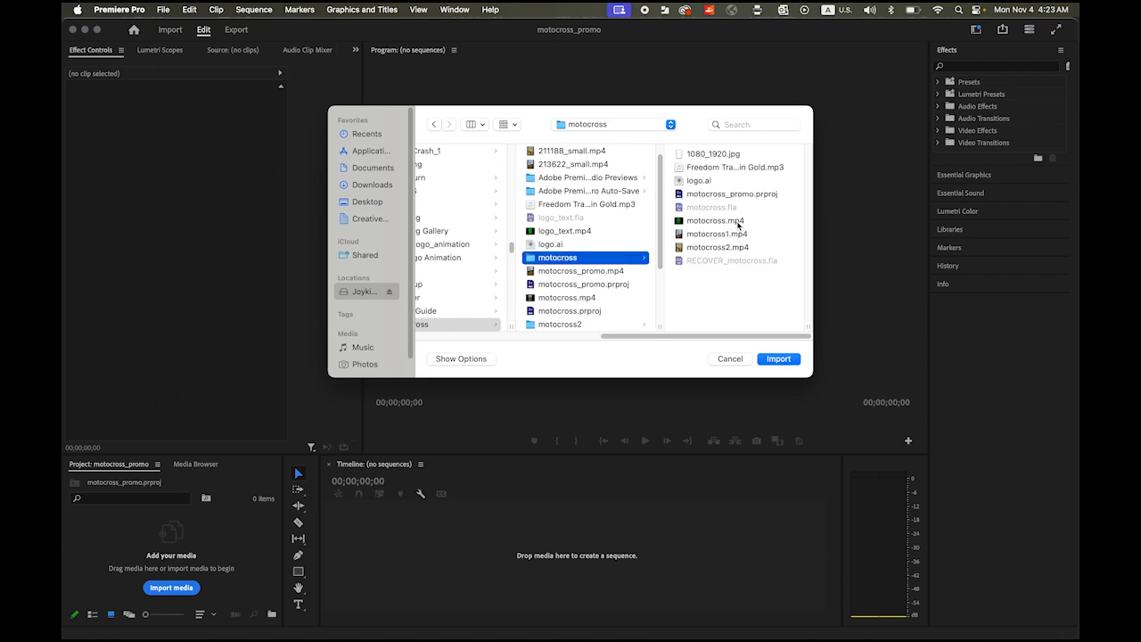
click(695, 155)
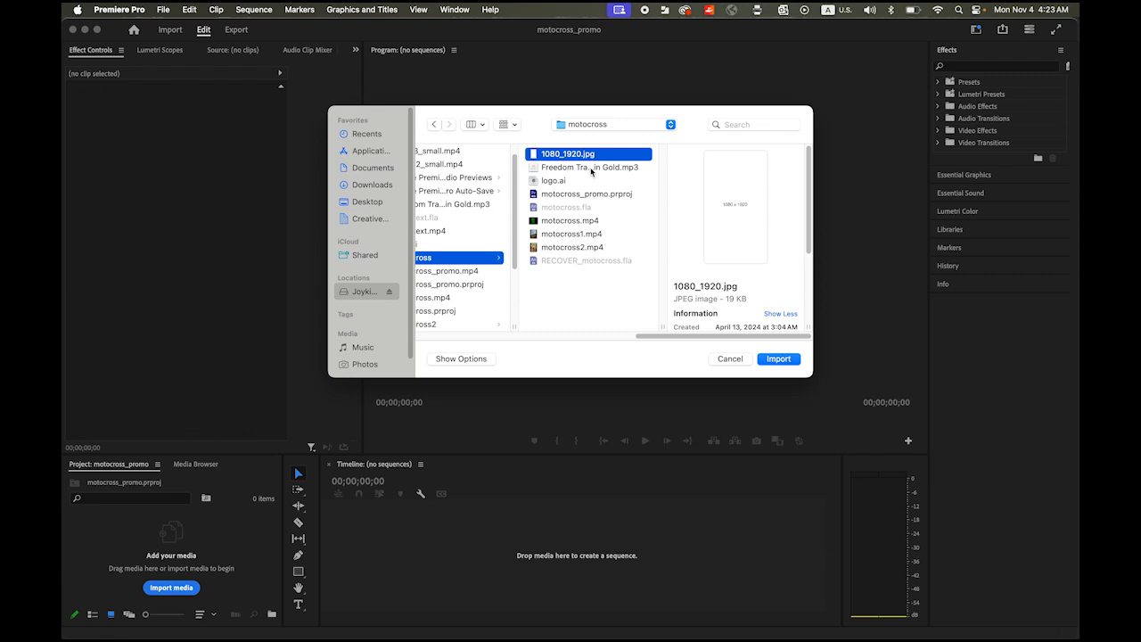
shift+click(588, 168)
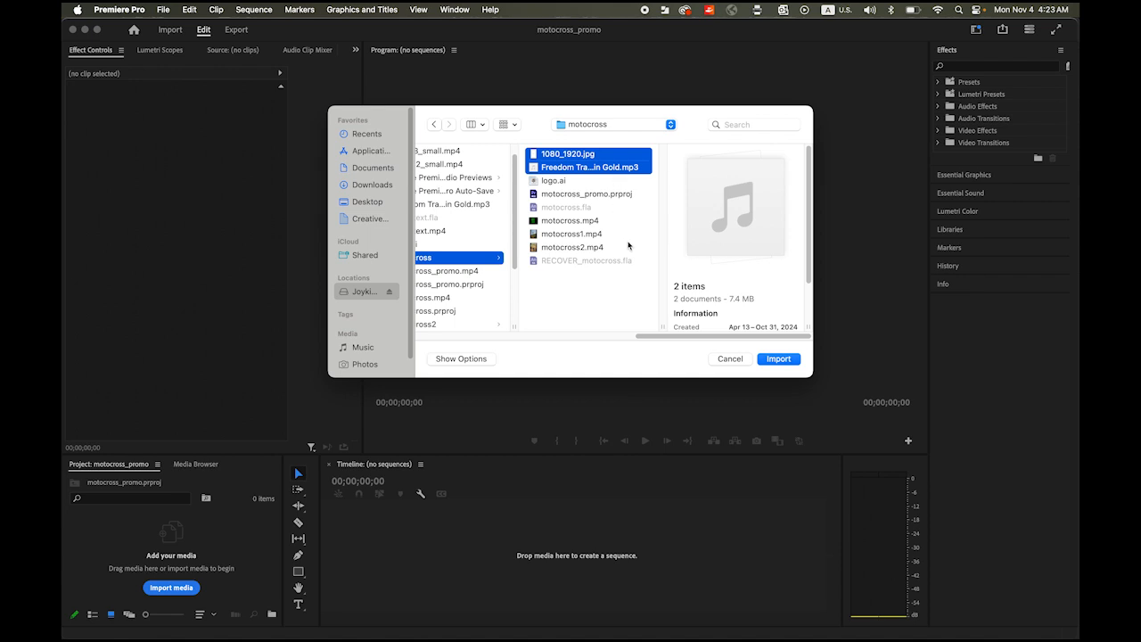
super+click(584, 222)
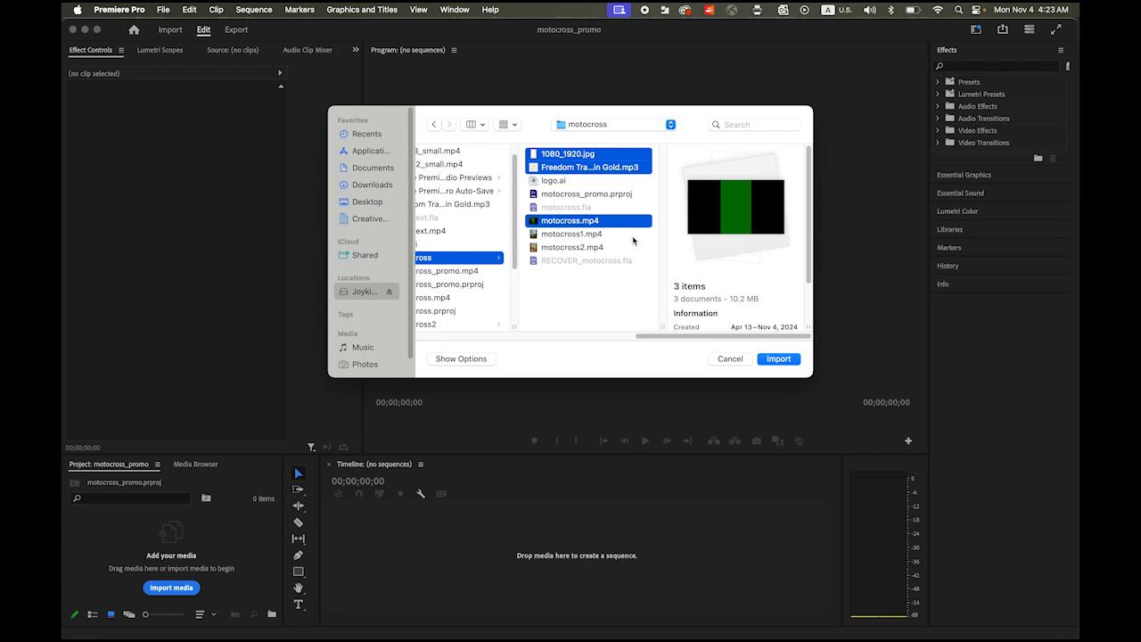
super+click(586, 234)
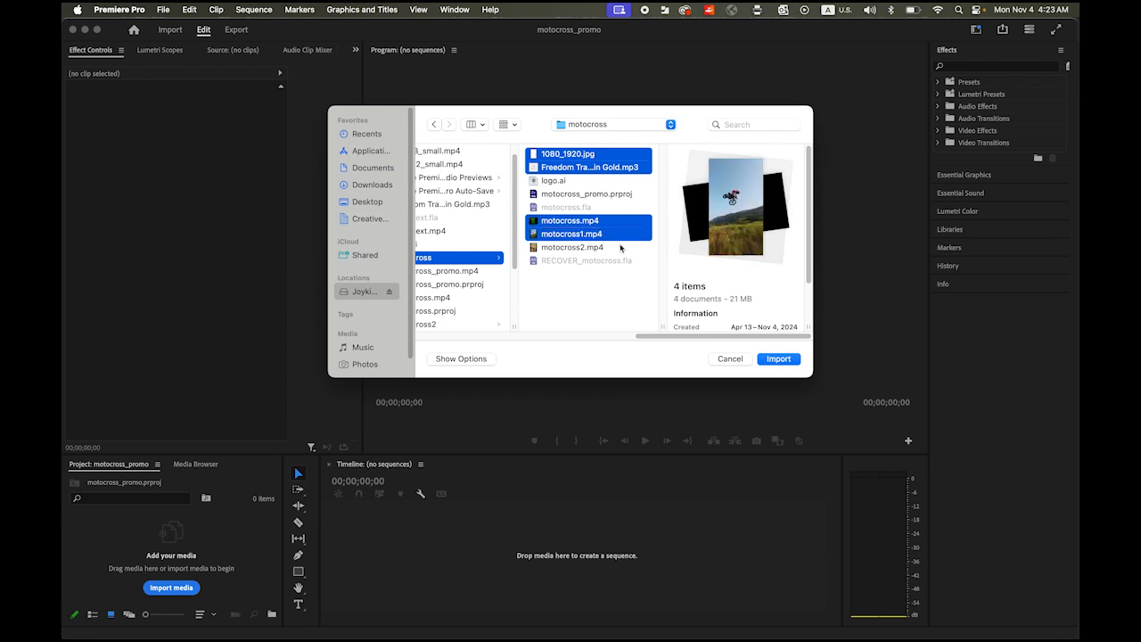
super+click(597, 250)
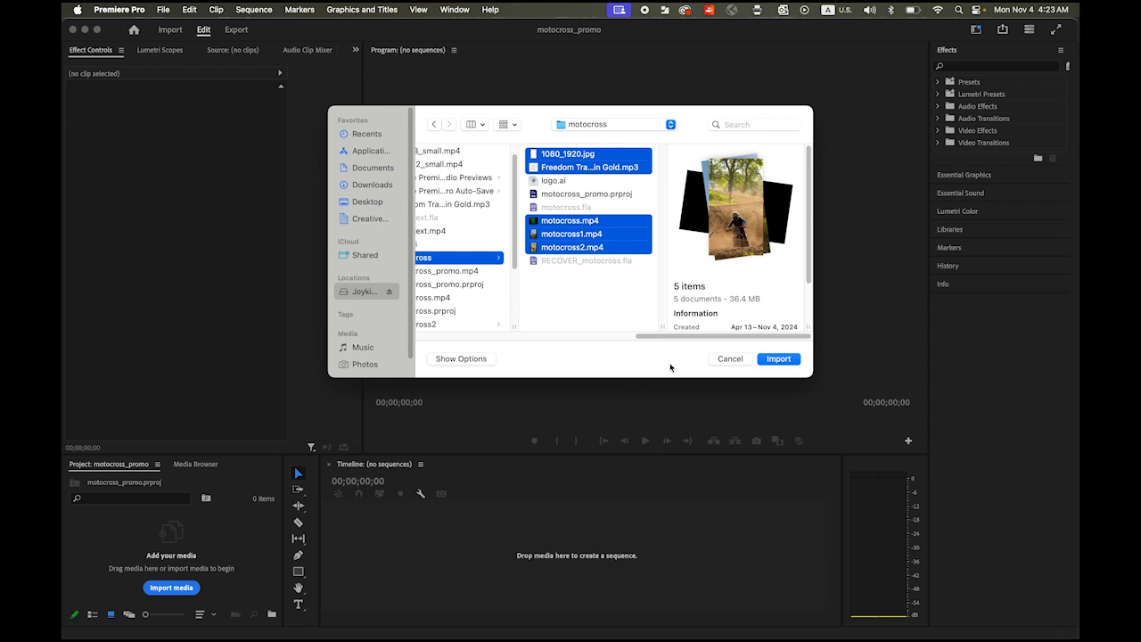
click(779, 359)
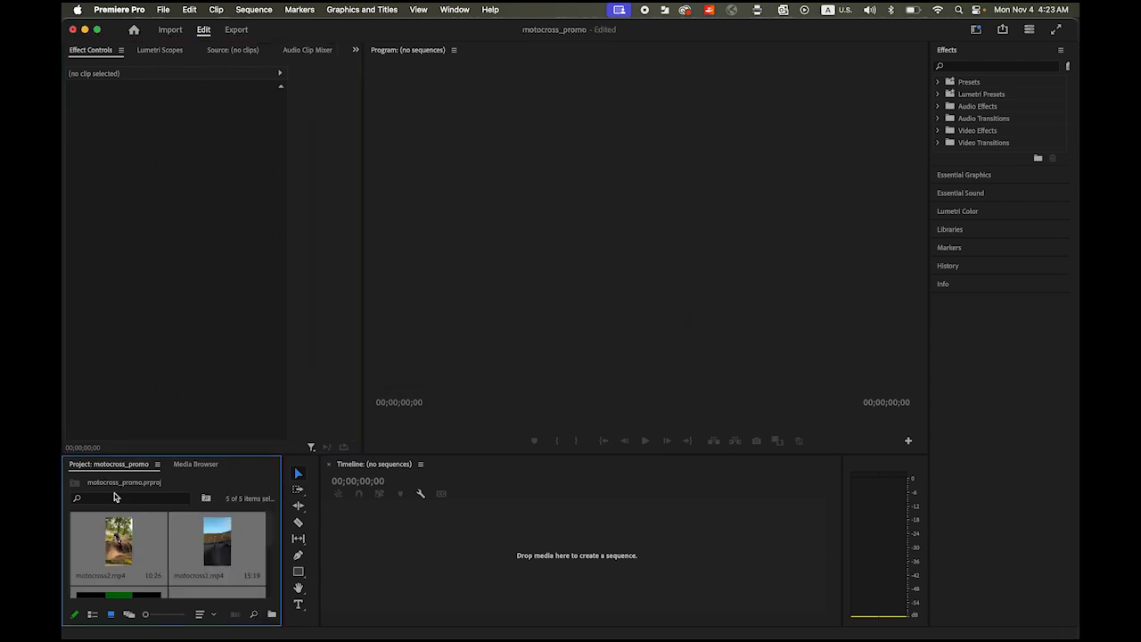
Create a vertical sequence from the imported 1080_1920.jpg image.
click(157, 565)
drag(275, 546, 270, 600)
click(117, 567)
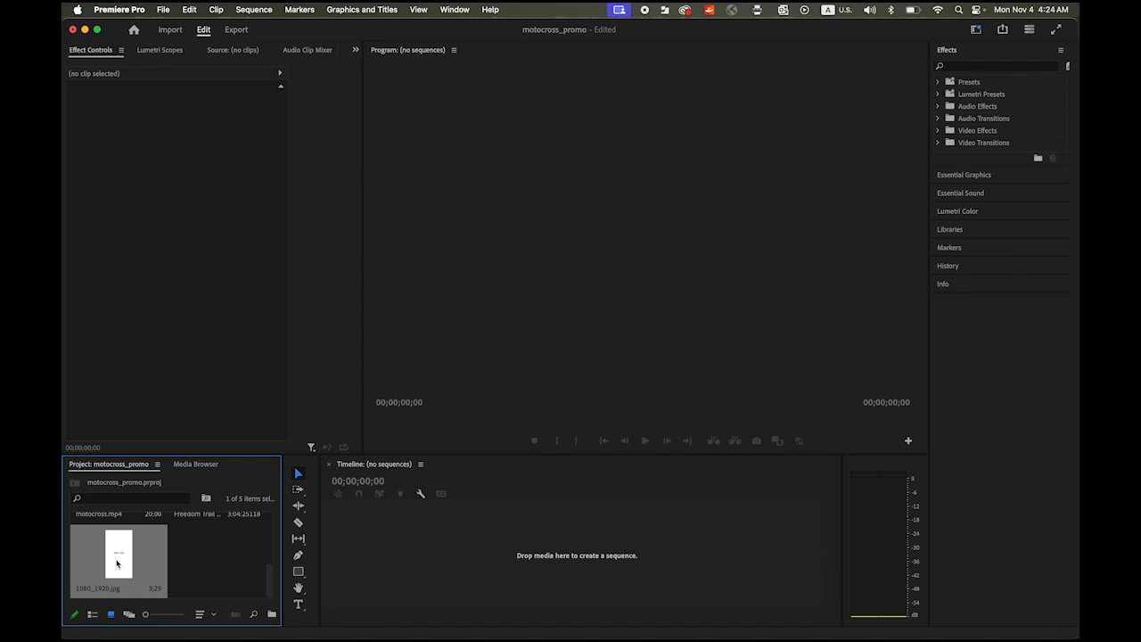
drag(119, 563, 424, 570)
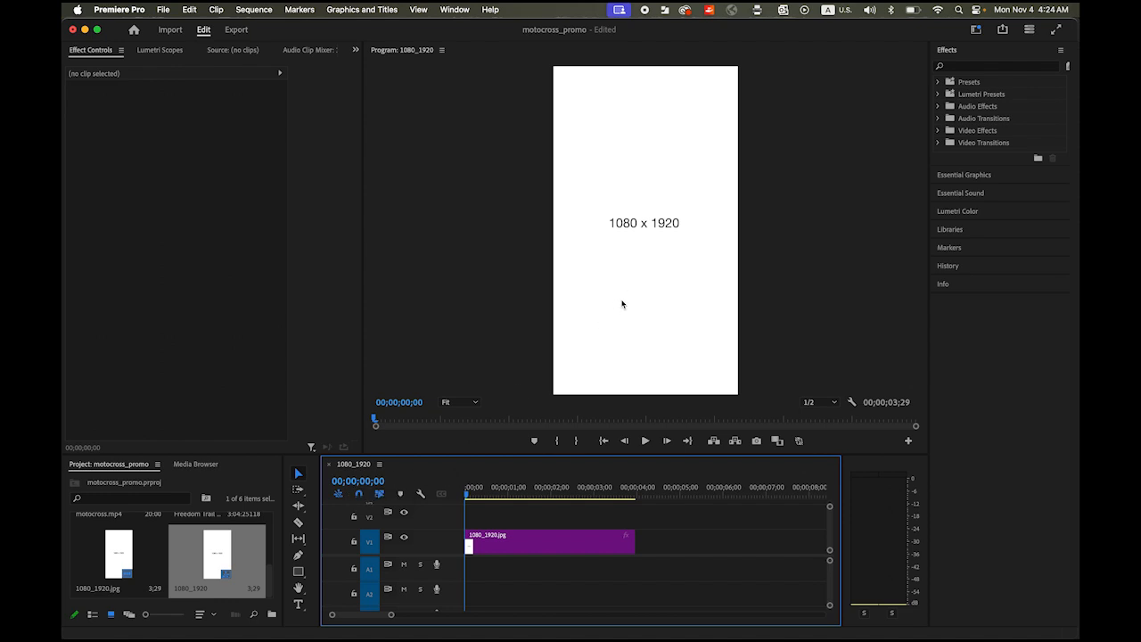
Add motocross1.mp4 to track V1 directly after the 1080_1920.jpg clip.
scroll(272, 578, up, 1)
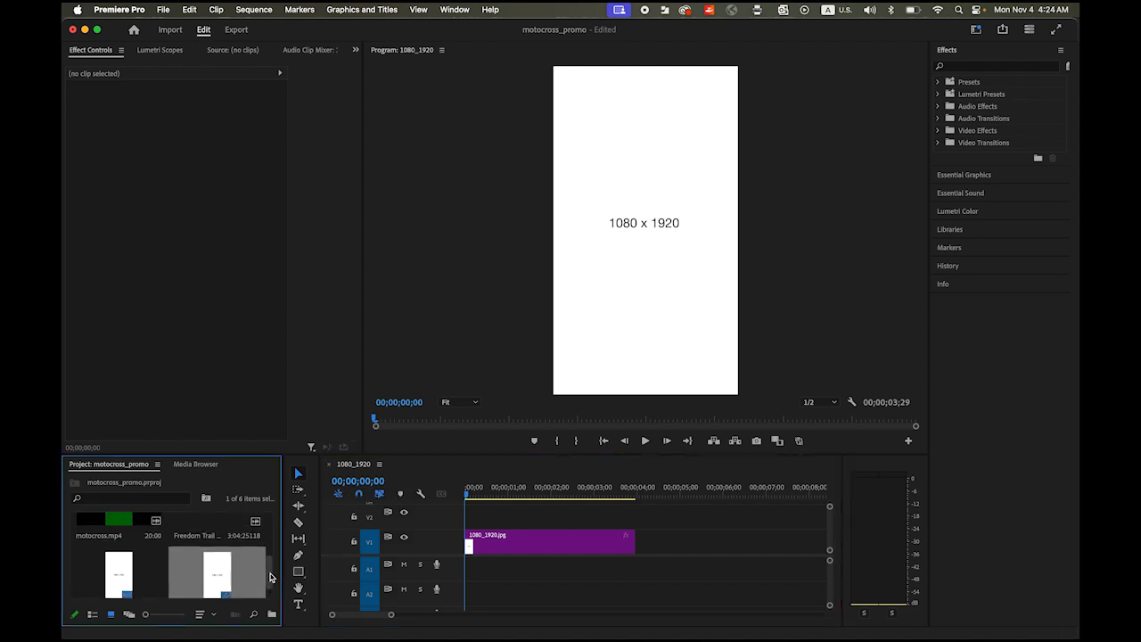
scroll(272, 578, up, 3)
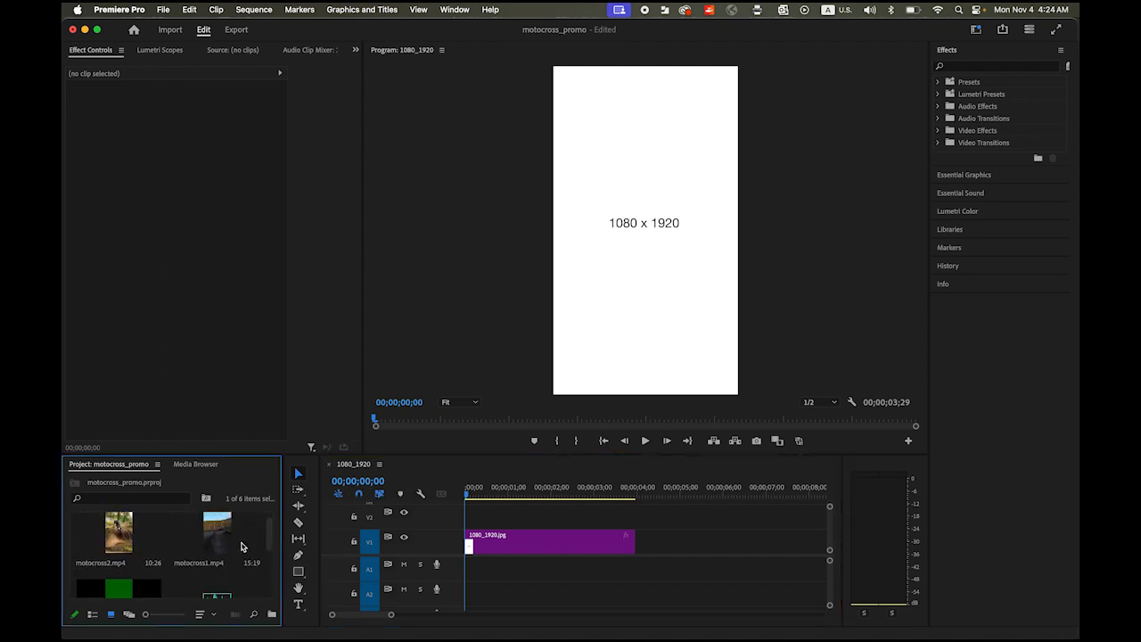
click(226, 550)
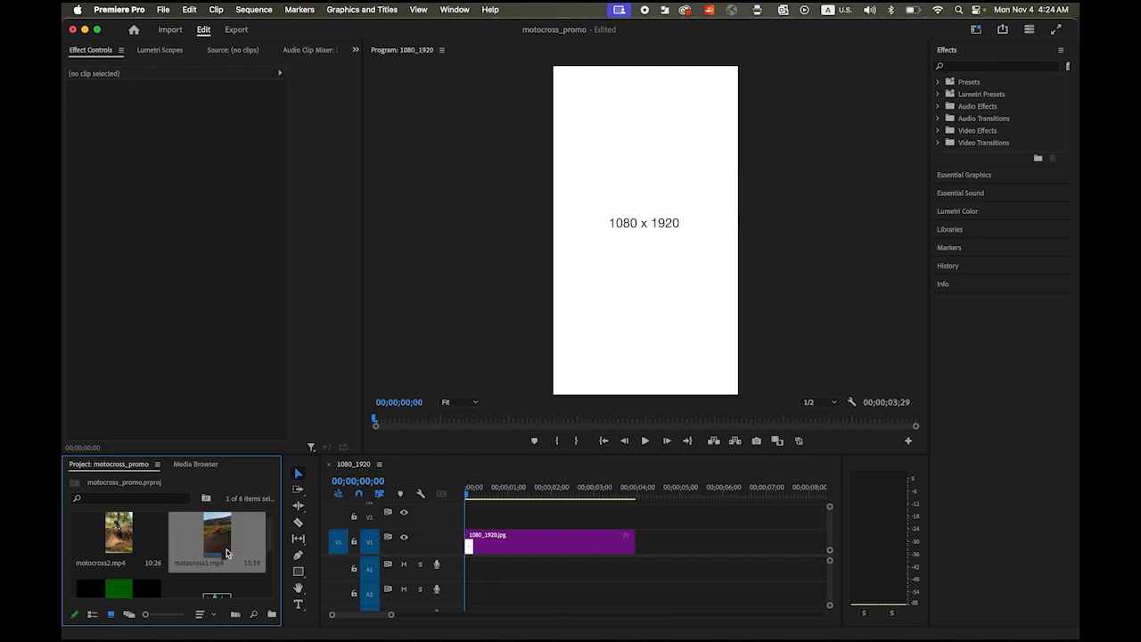
drag(224, 548, 646, 551)
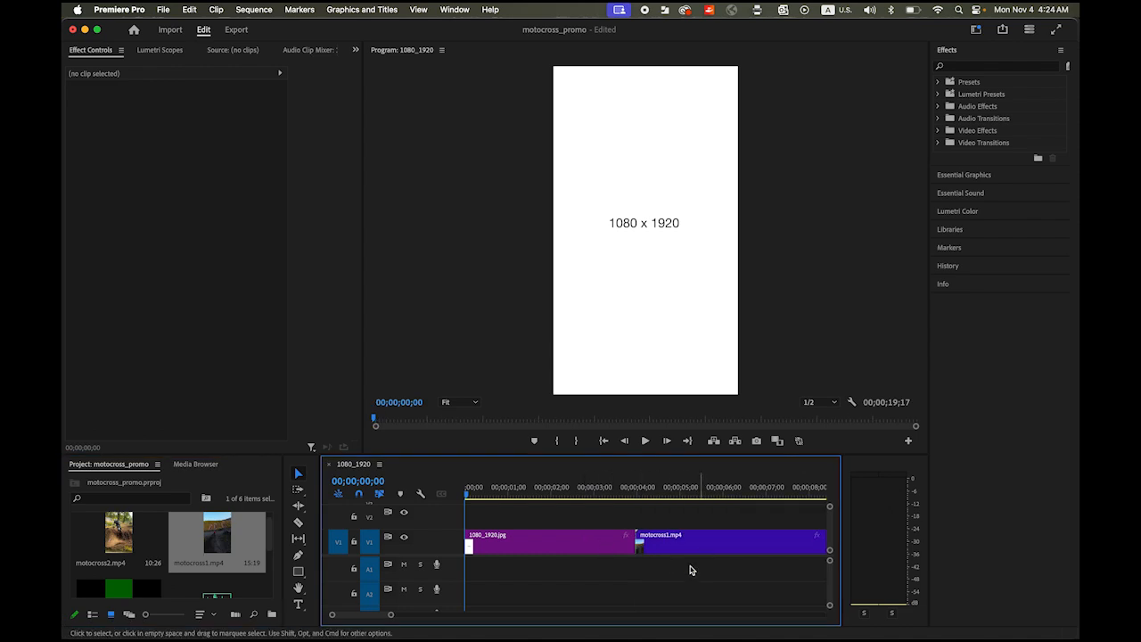
Delete the 1080_1920.jpg clip from the sequence and move motocross1.mp4 to the start of track V1.
click(540, 546)
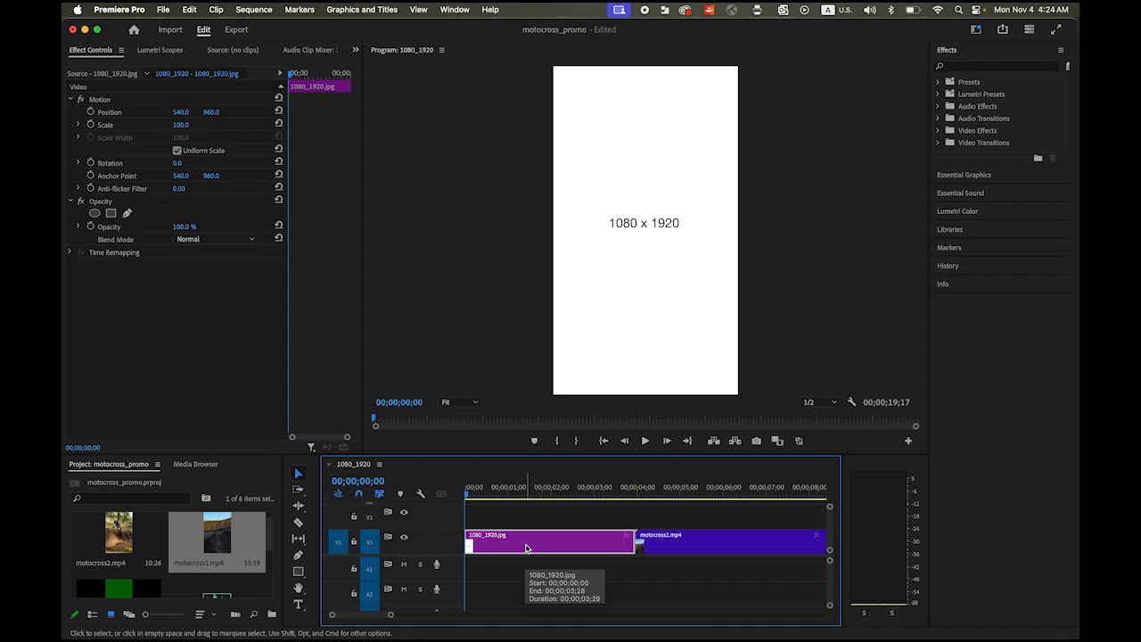
key(Delete)
click(639, 545)
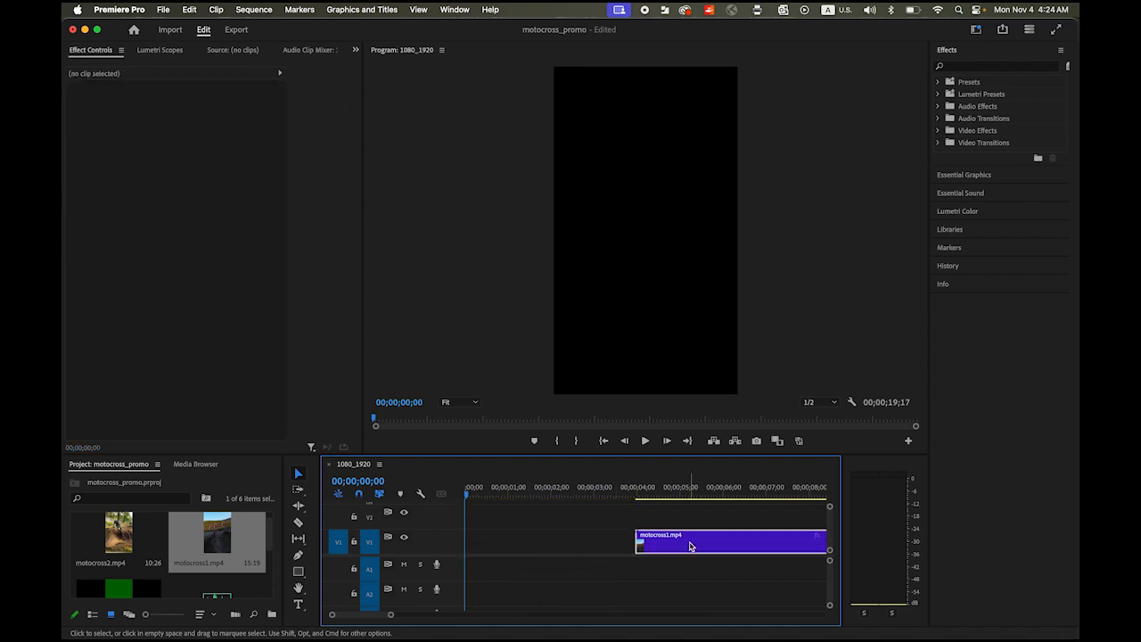
drag(752, 544, 579, 562)
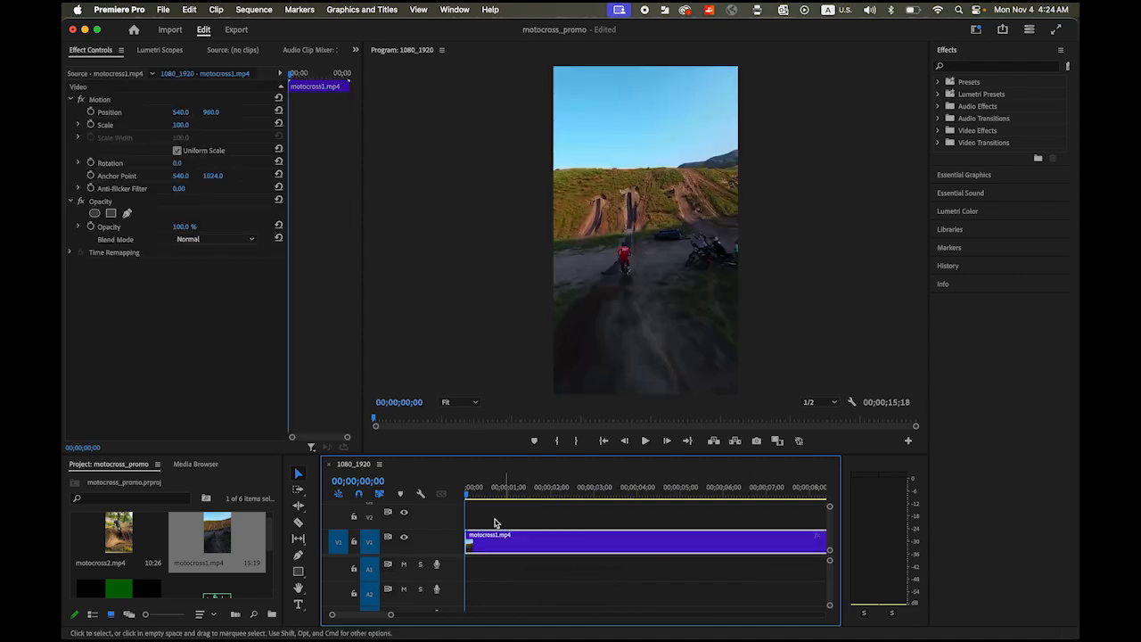
Add motocross2.mp4 to track V1 directly after motocross1.mp4.
drag(390, 614, 522, 629)
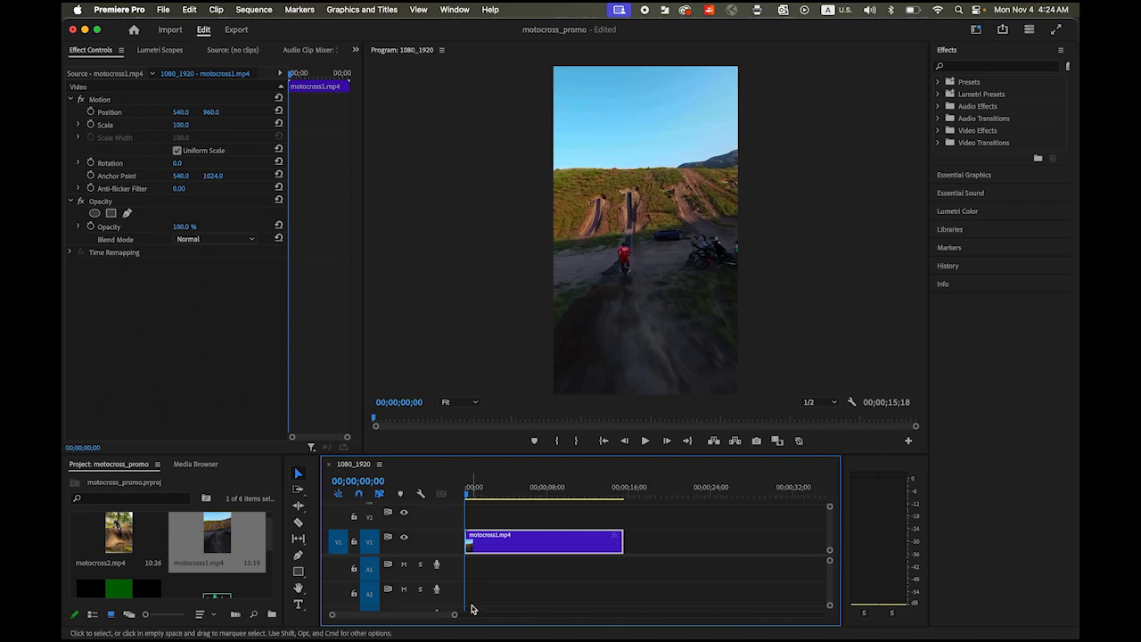
click(118, 539)
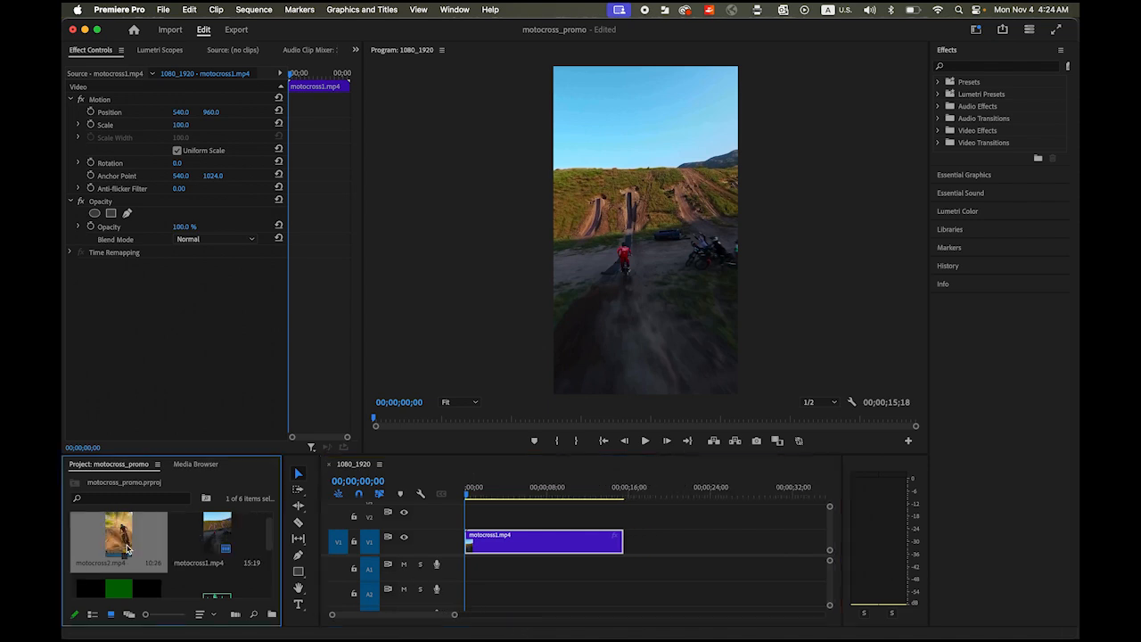
drag(116, 535, 634, 547)
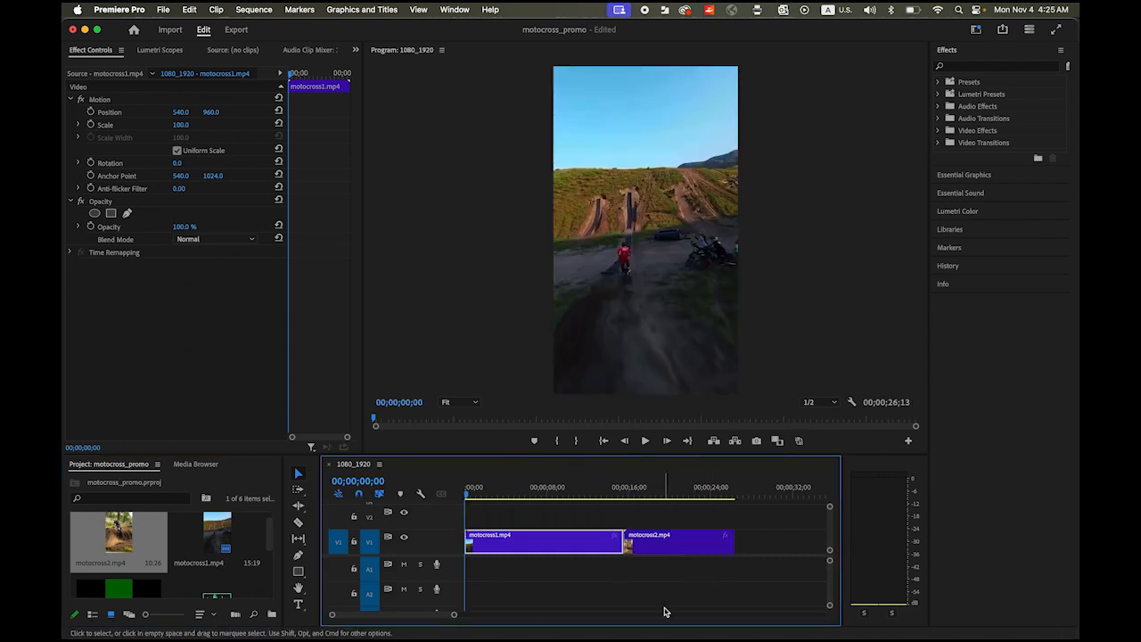
Place the green-screen motocross.mp4 on track V2 at the start of the sequence, above motocross1.mp4.
drag(270, 540, 270, 562)
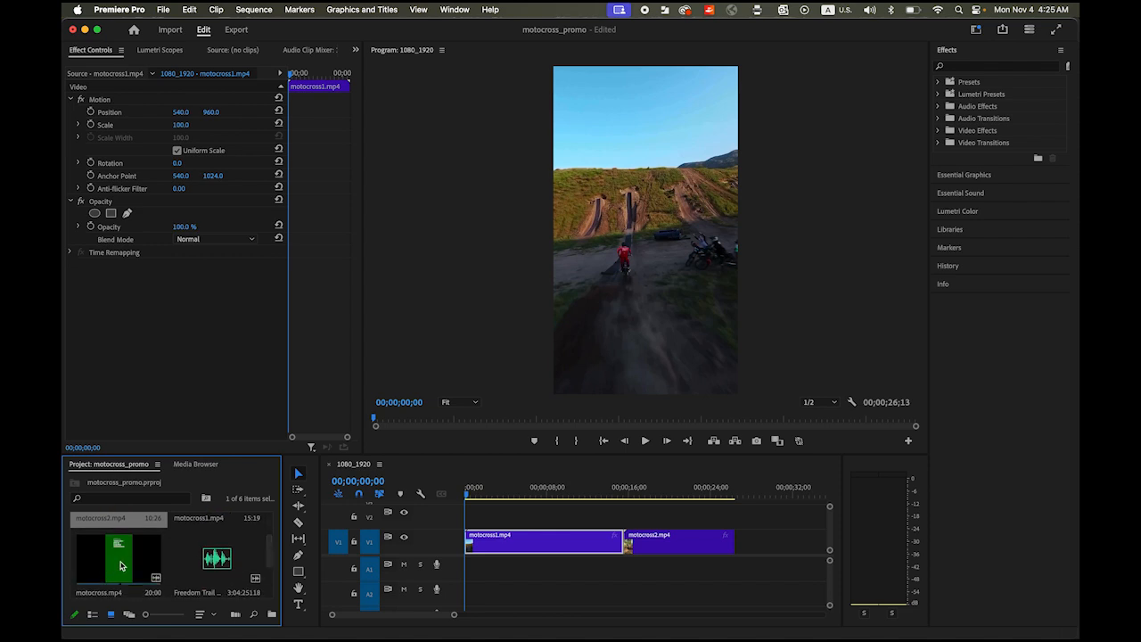
click(122, 565)
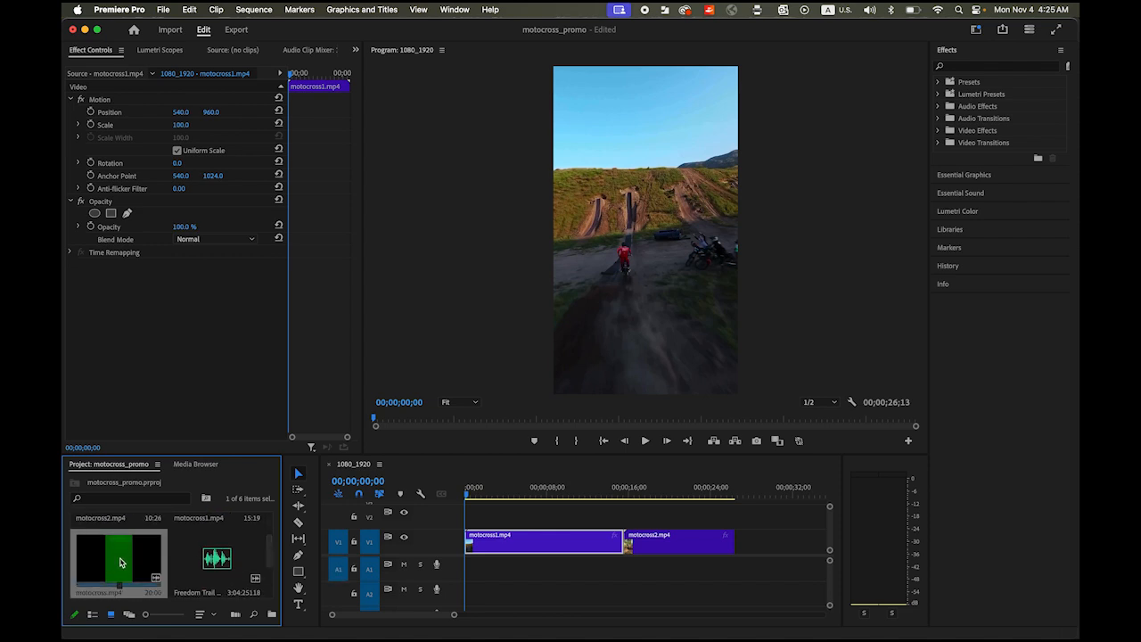
drag(122, 564, 470, 520)
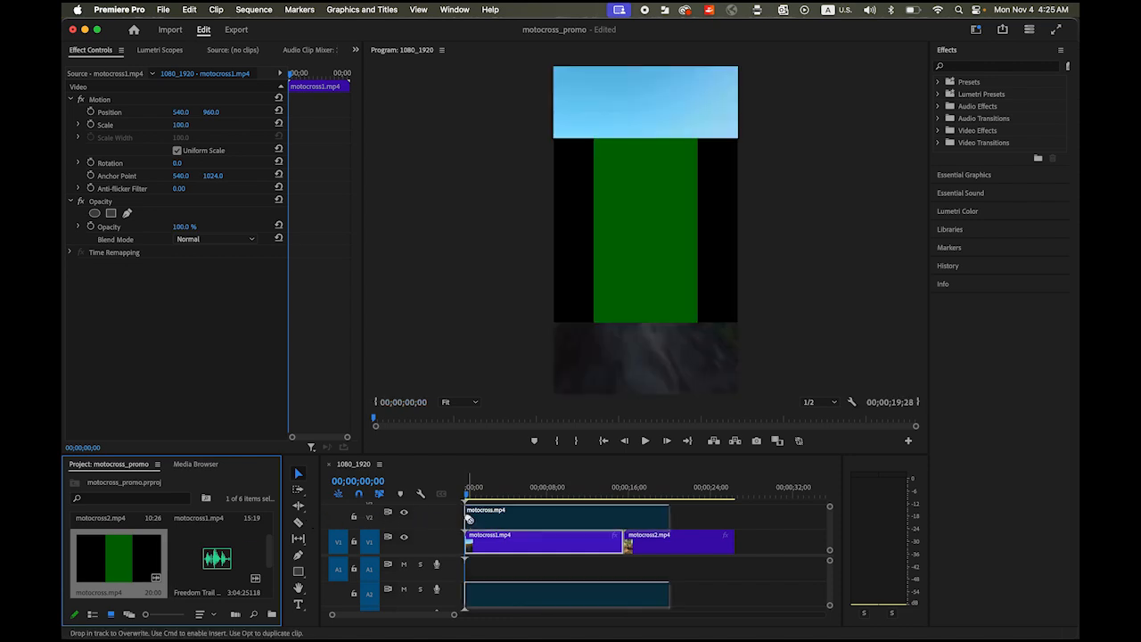
Set the Scale of the motocross.mp4 clip on V2 to 179 so its green area fills the frame.
click(559, 526)
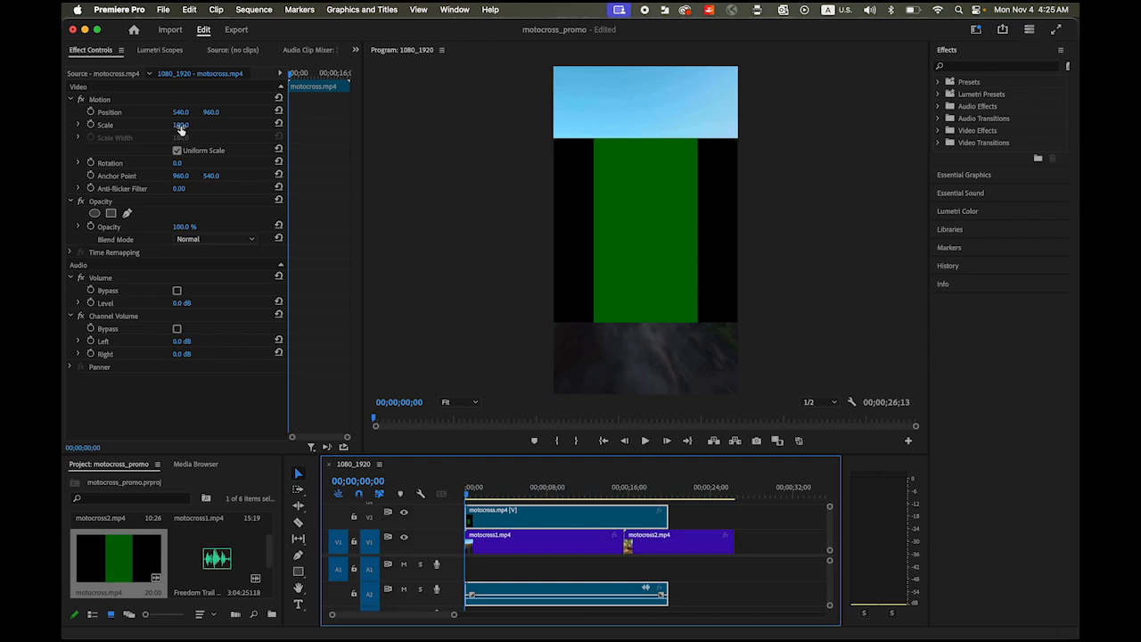
click(180, 126)
drag(181, 127, 250, 127)
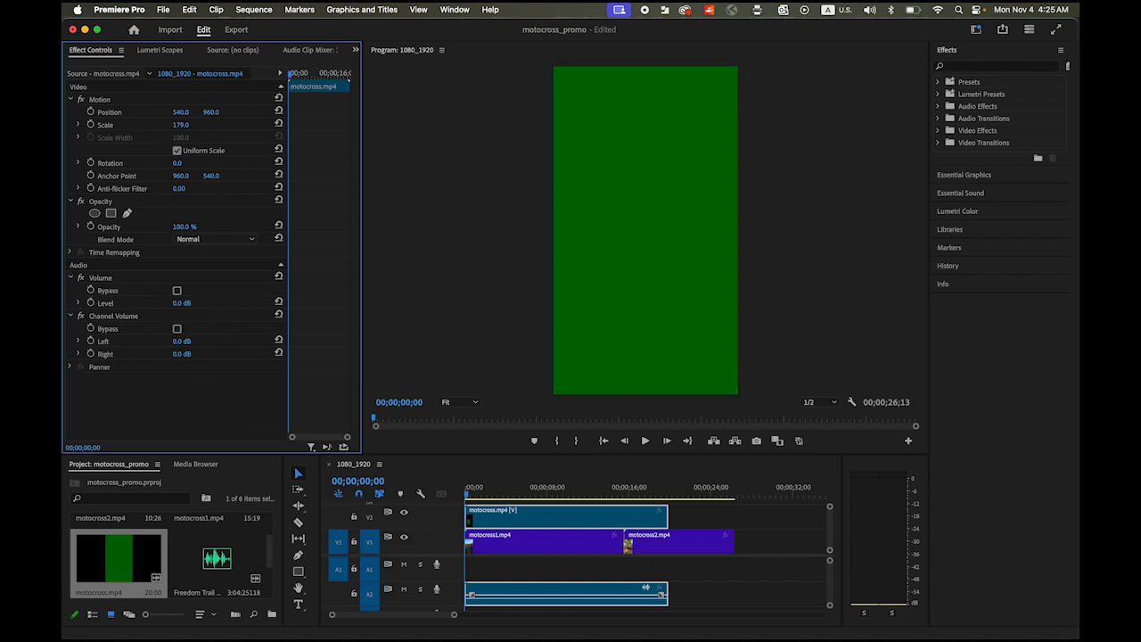
drag(251, 127, 252, 127)
mouse_move(469, 496)
mouse_down()
mouse_move(540, 496)
mouse_move(466, 496)
mouse_up()
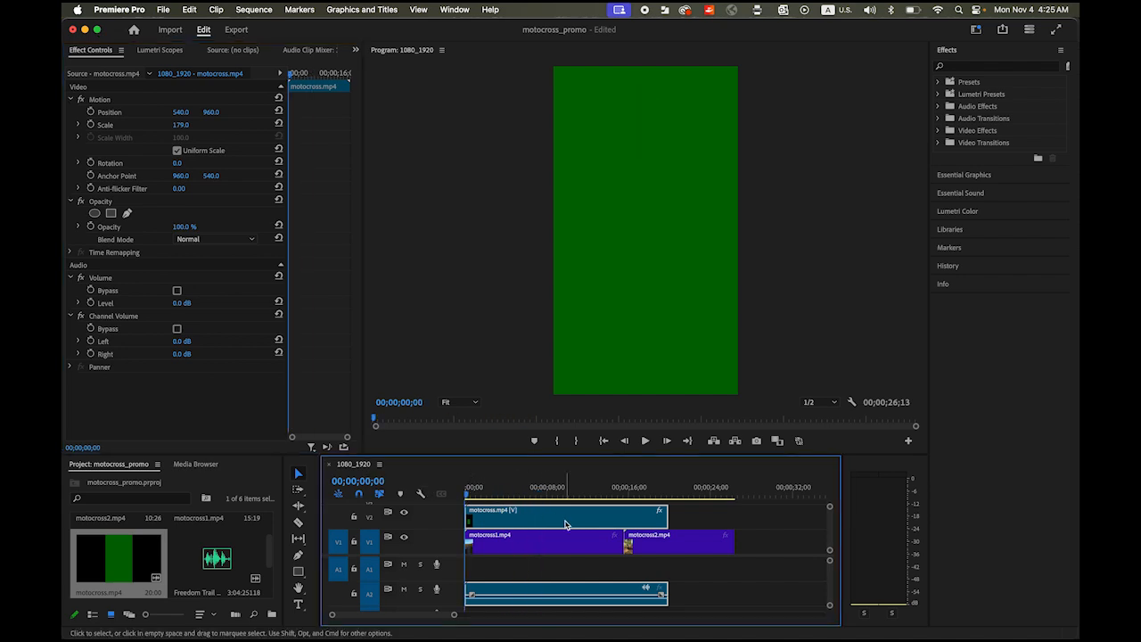
Play the start of the sequence to check the green-screen text animation, and return the playhead to the beginning.
click(646, 441)
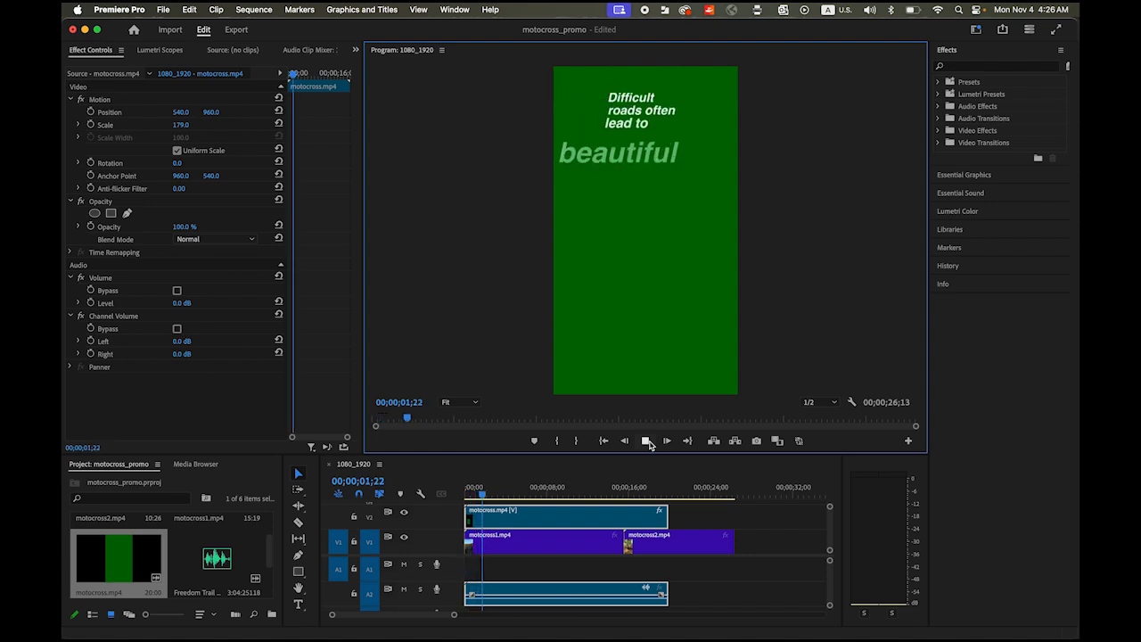
click(646, 441)
drag(505, 497, 440, 504)
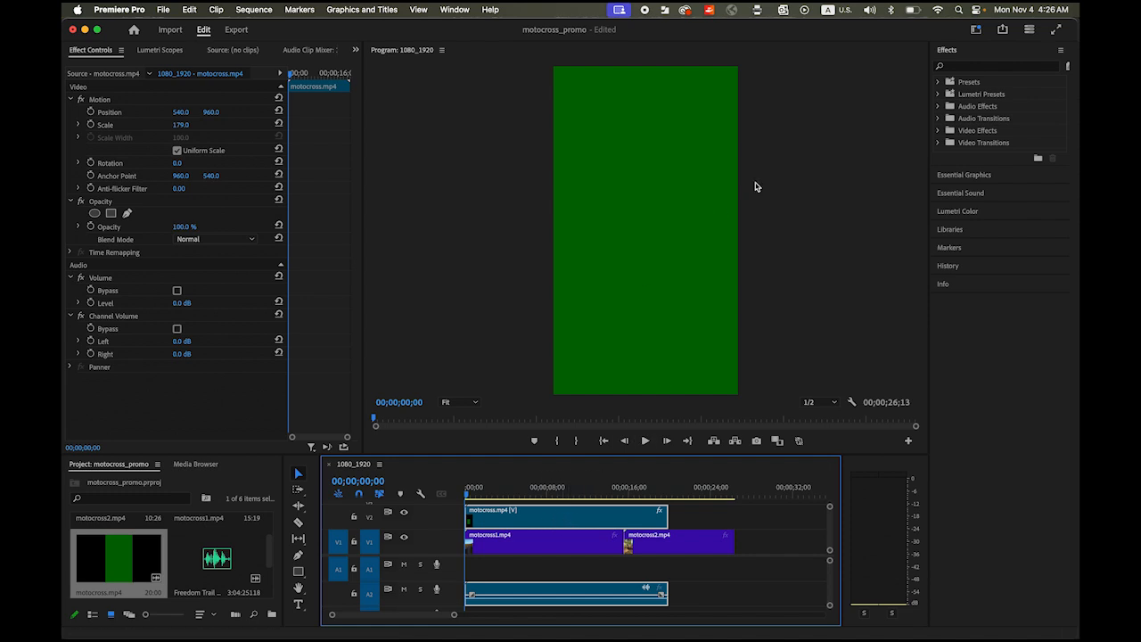
Apply the Ultra Key effect to motocross.mp4 on V2 and sample its green background as the key color.
click(959, 68)
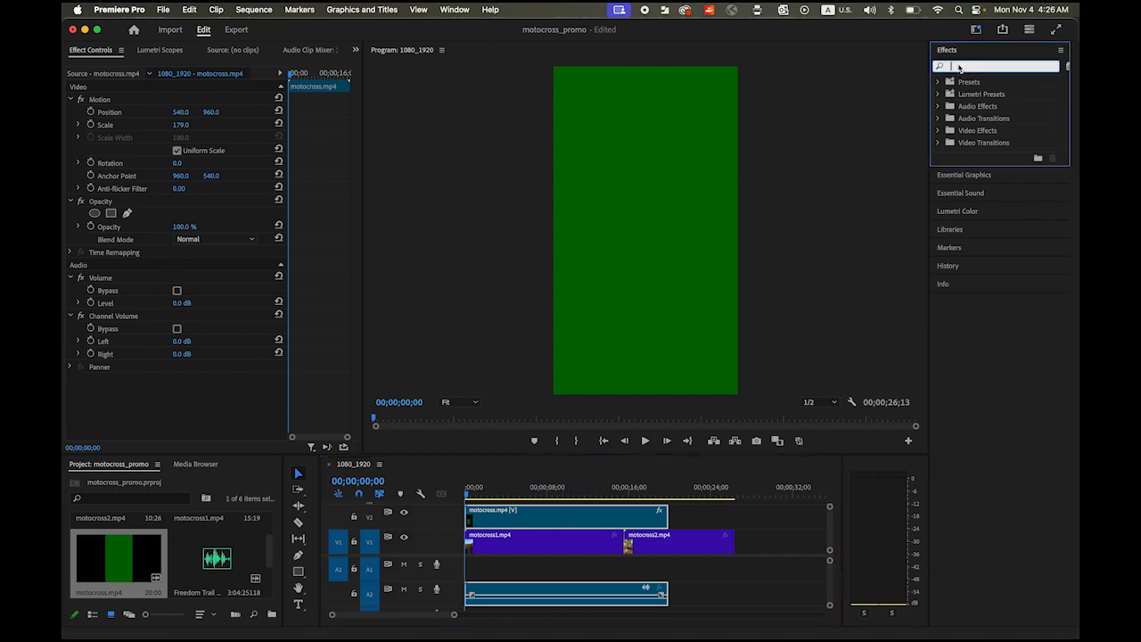
text(ultra-key)
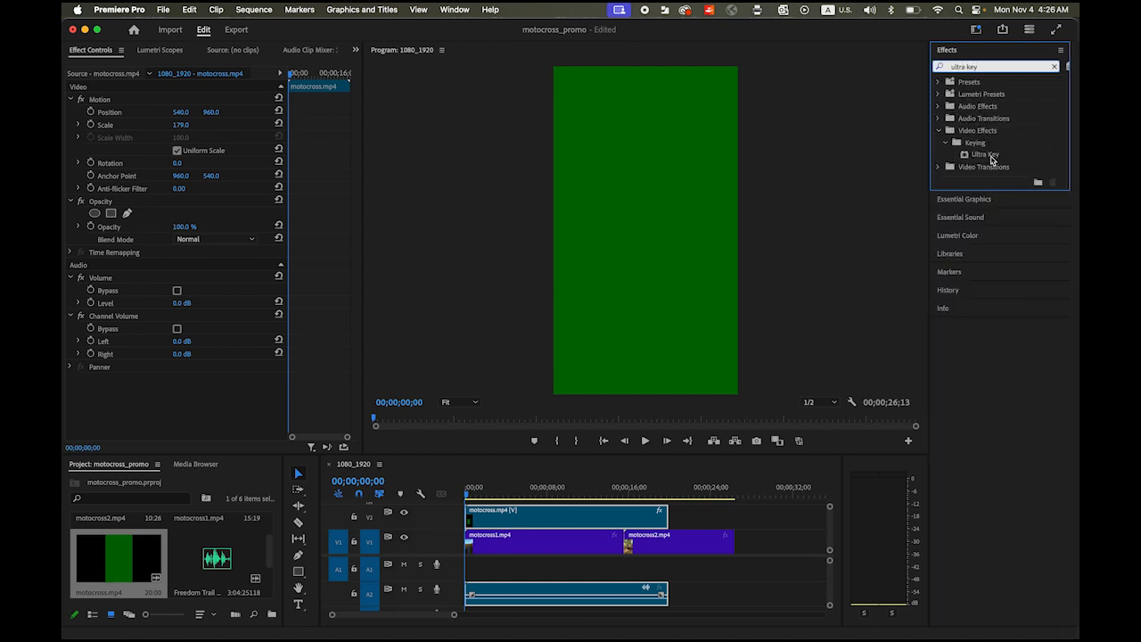
click(991, 158)
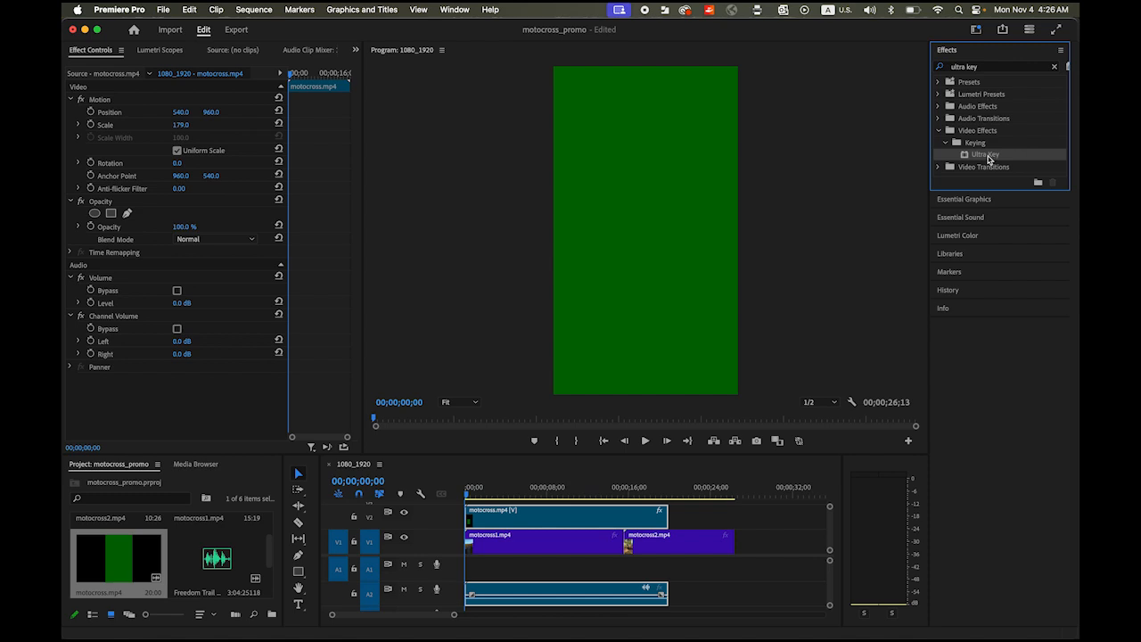
drag(981, 155, 615, 517)
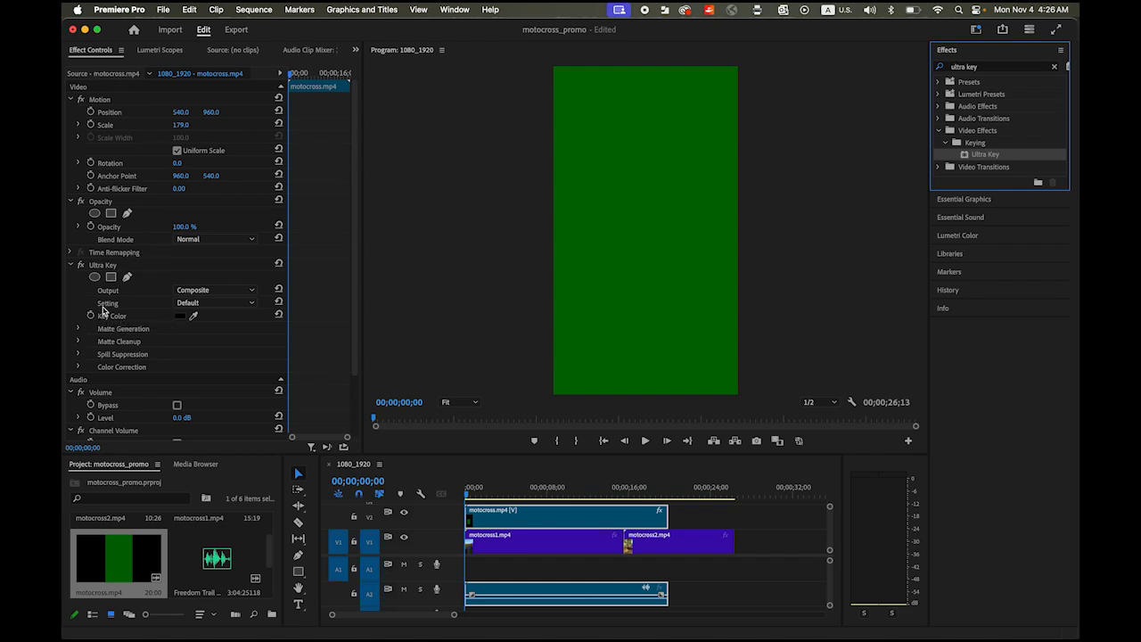
click(194, 318)
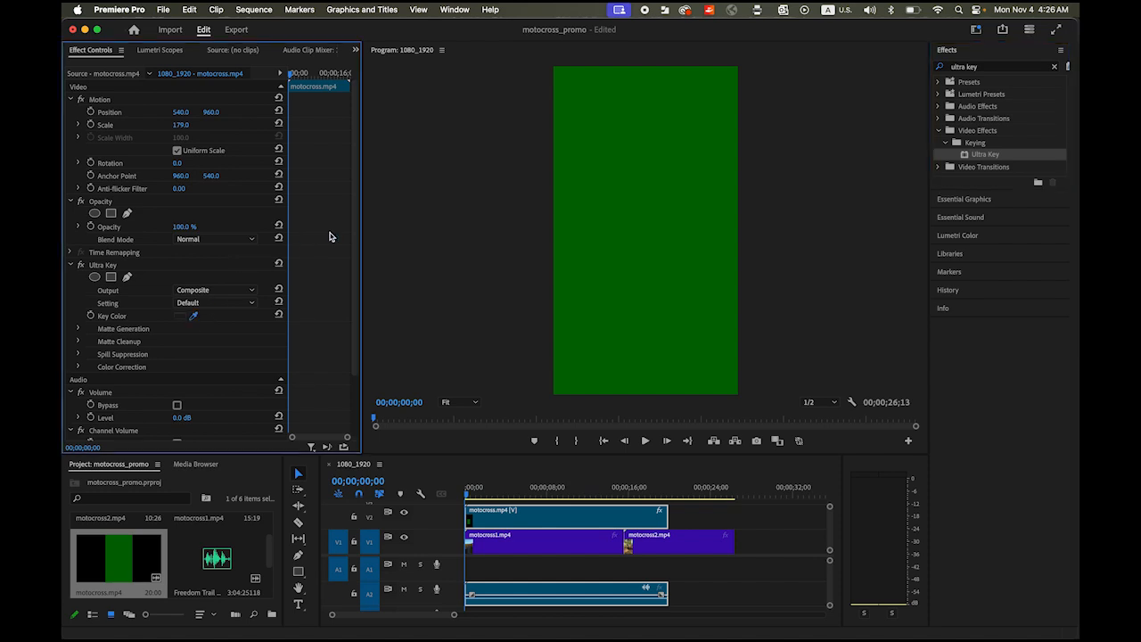
click(602, 252)
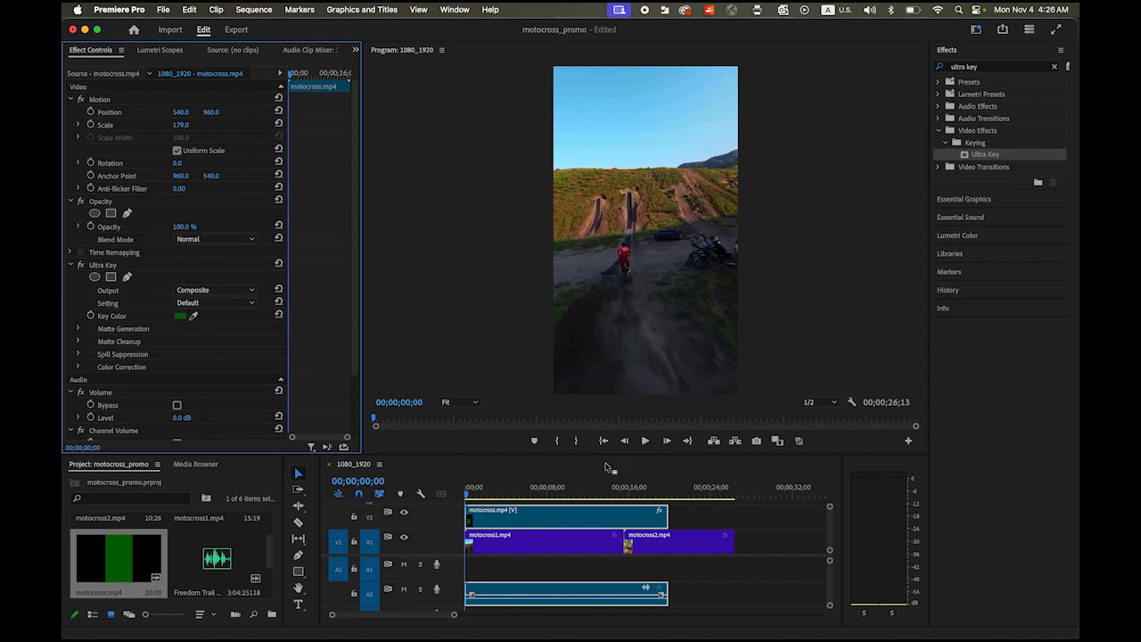
Preview the keyed sequence, split motocross1.mp4 on V1 at 00;00;09;10, and delete the part after the cut.
click(644, 442)
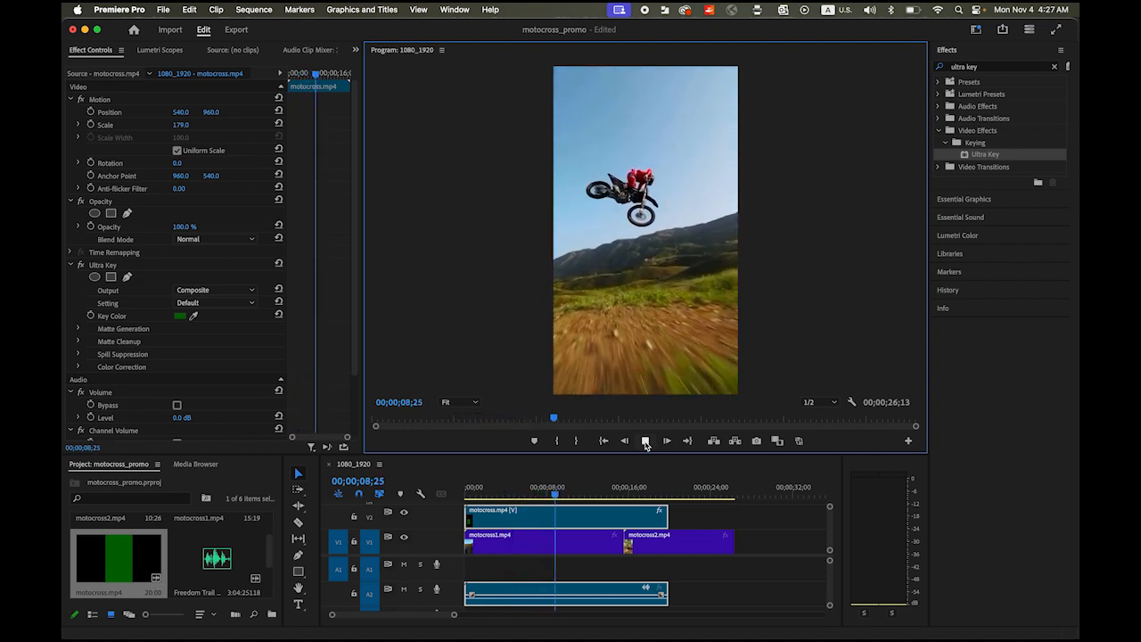
click(647, 441)
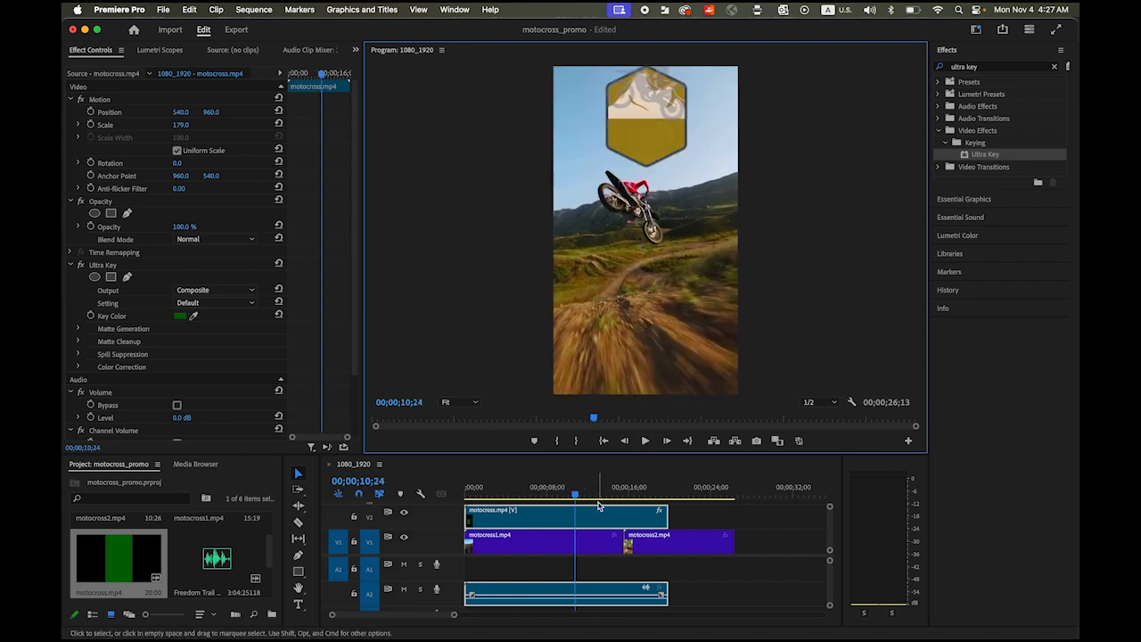
drag(575, 495, 561, 503)
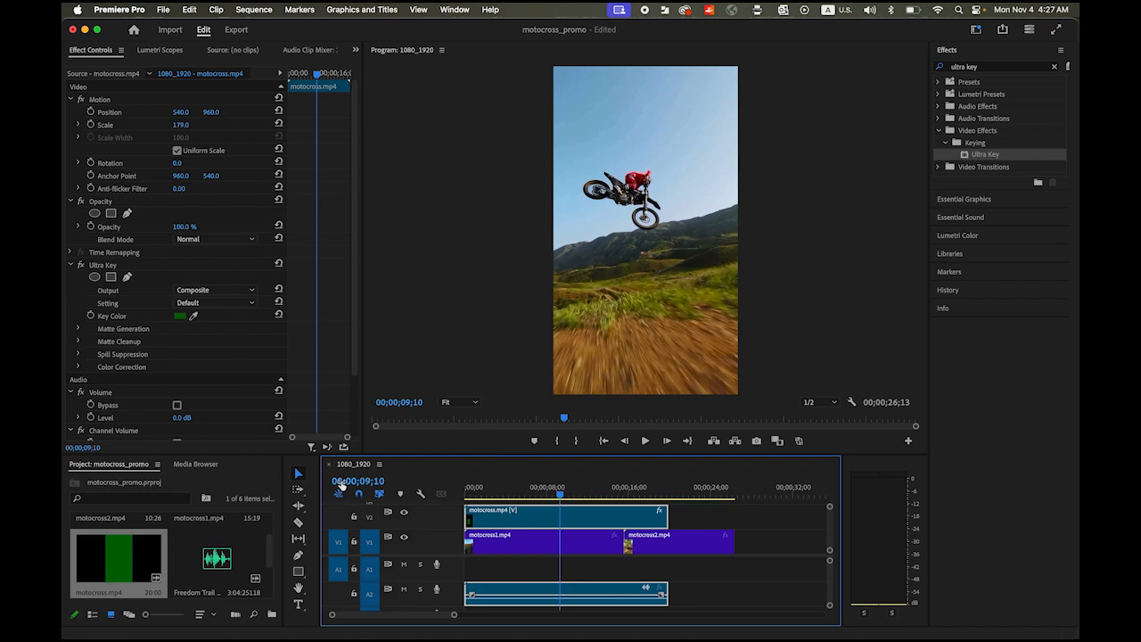
click(298, 524)
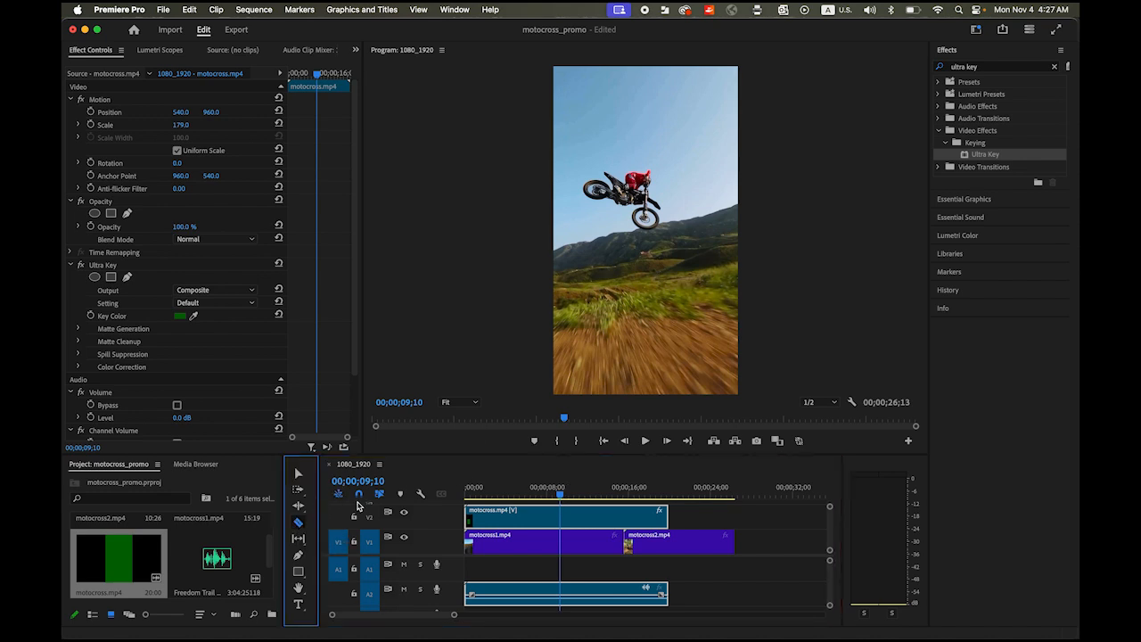
click(560, 544)
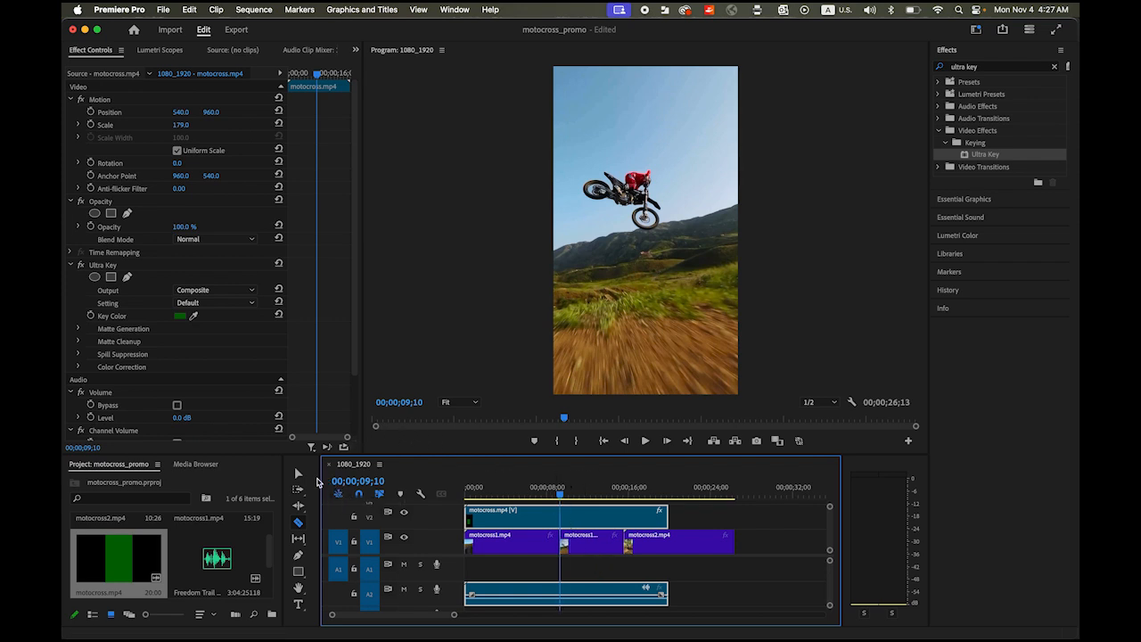
click(297, 475)
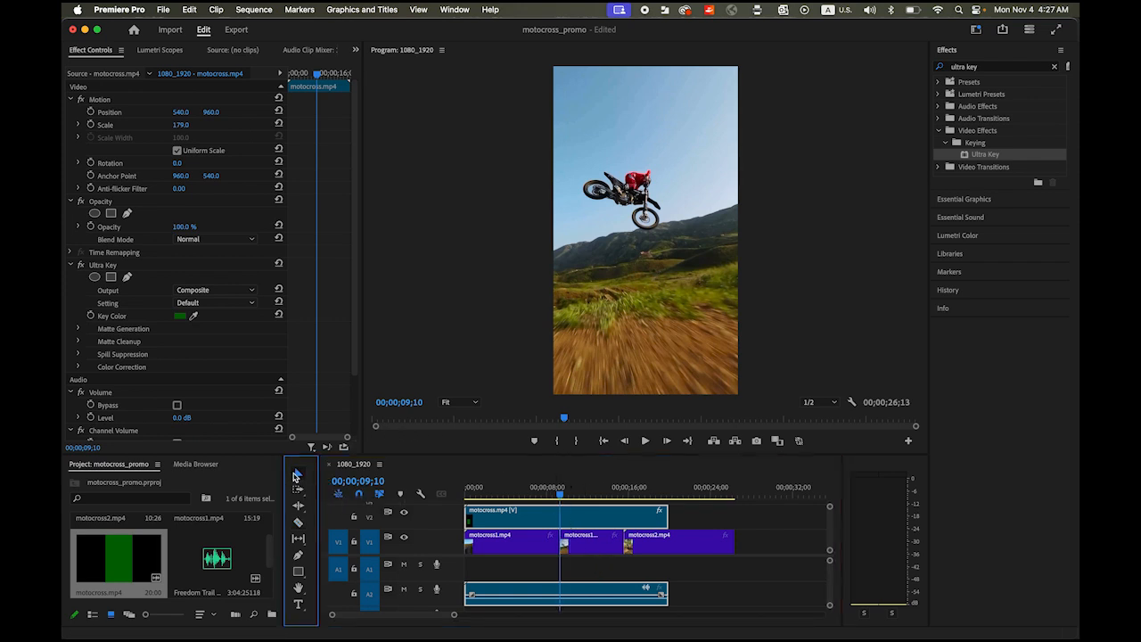
click(594, 551)
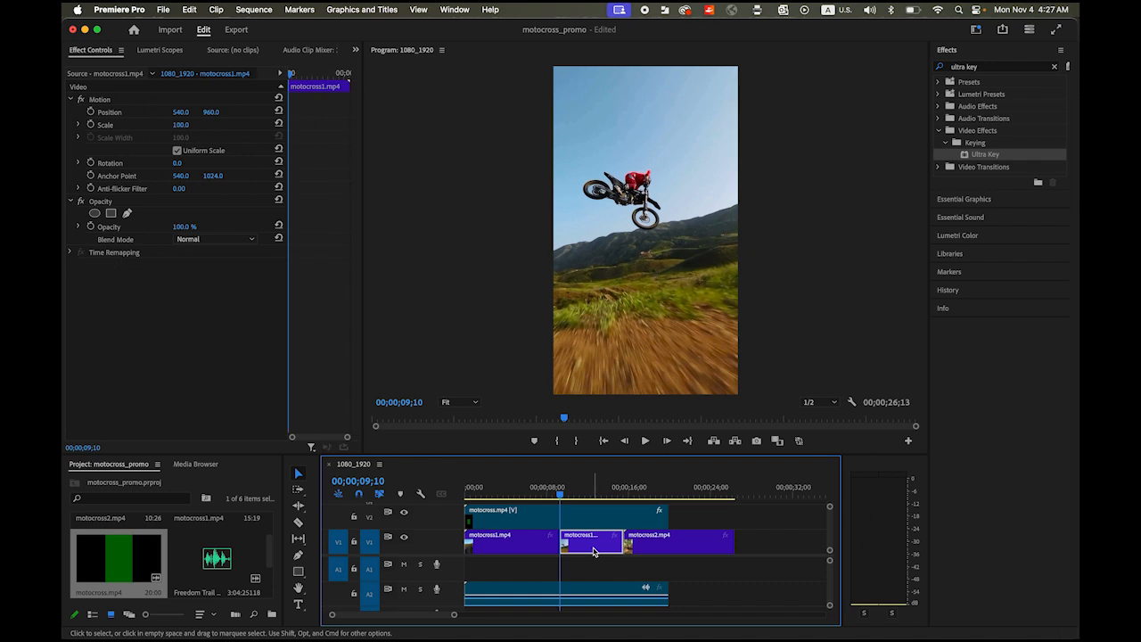
key(Delete)
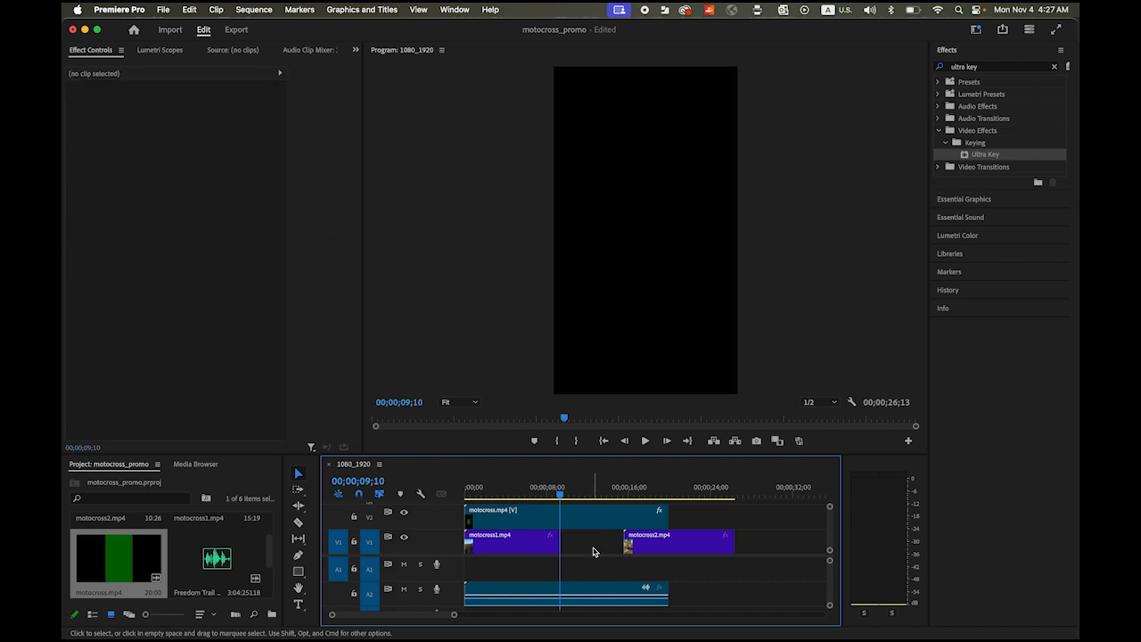
Move motocross2.mp4 on V1 directly against the end of motocross1.mp4 to close the gap, and scrub past the cut.
click(698, 547)
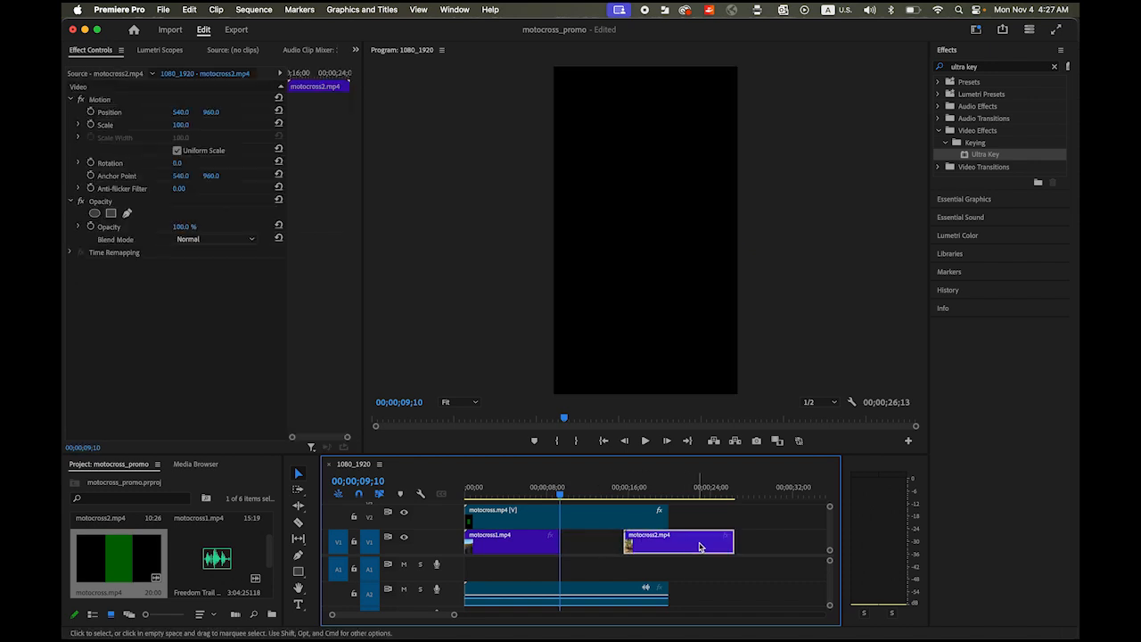
drag(699, 546, 644, 551)
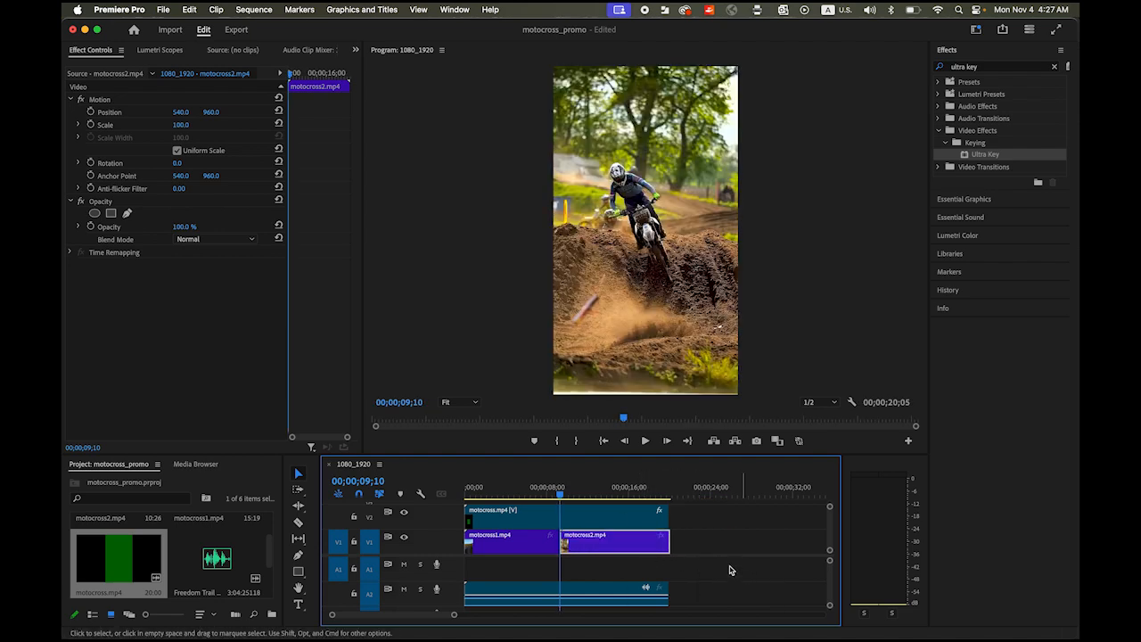
mouse_move(560, 493)
mouse_down()
mouse_move(540, 492)
mouse_move(598, 493)
mouse_move(608, 508)
mouse_move(551, 506)
mouse_move(567, 507)
mouse_up()
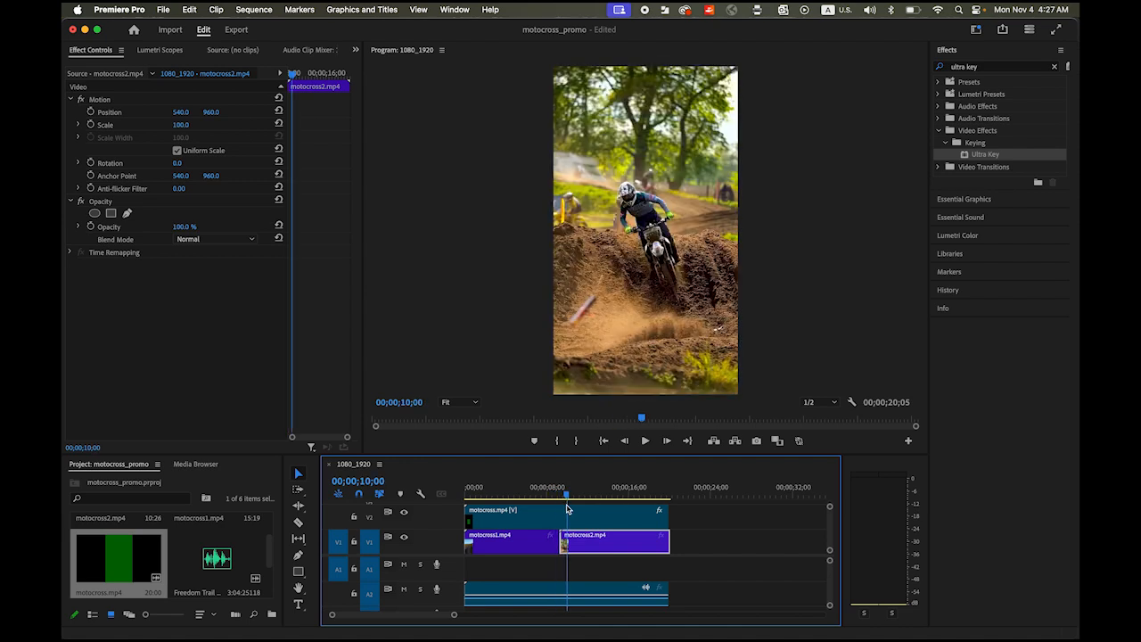
Add a Cross Dissolve video transition at the start of motocross2.mp4, where it meets motocross1.mp4 on V1.
click(534, 548)
click(603, 543)
click(1055, 68)
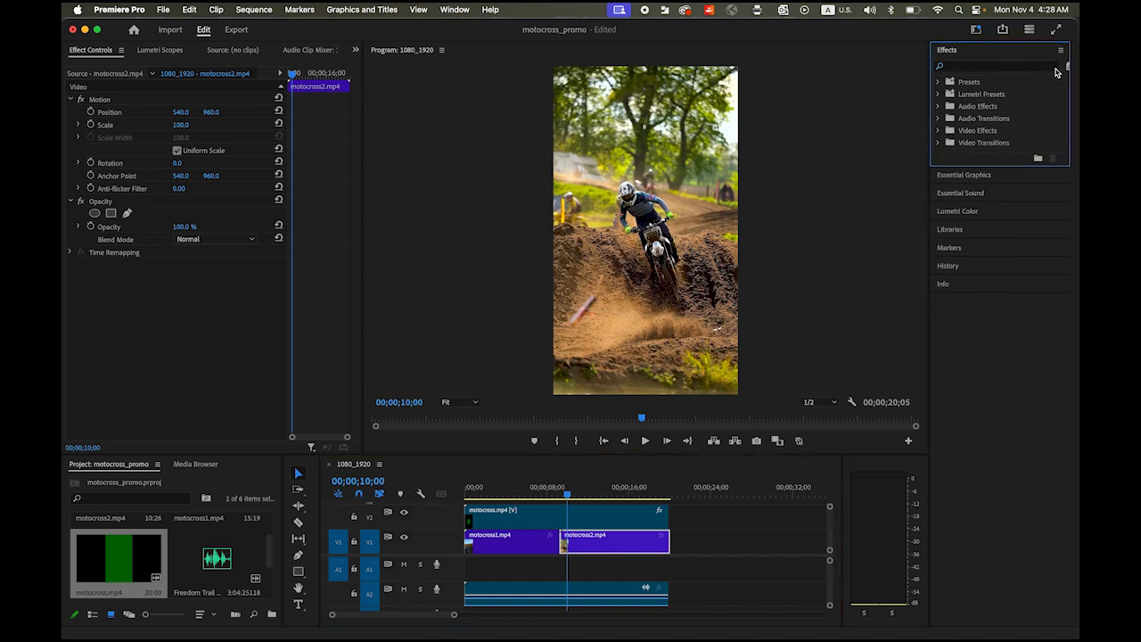
click(939, 143)
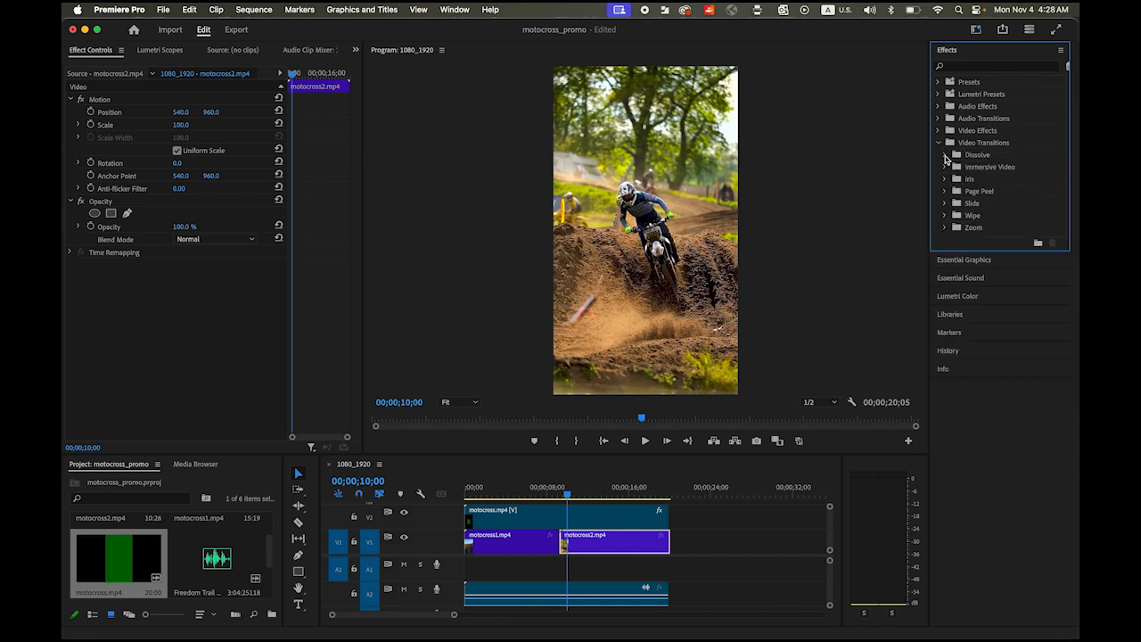
click(946, 155)
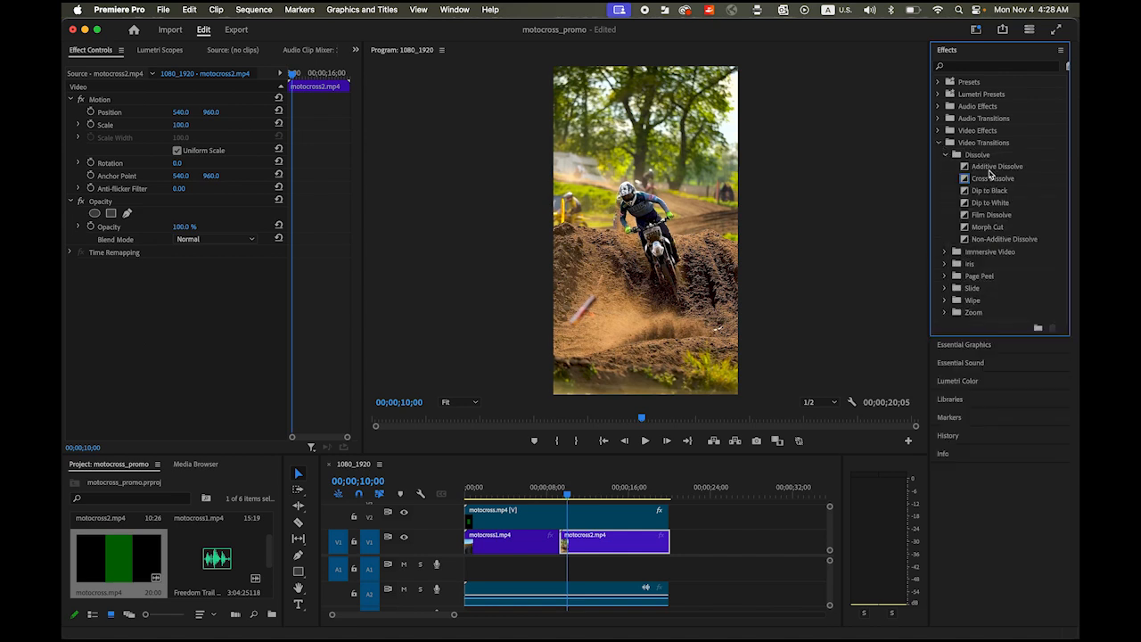
click(969, 180)
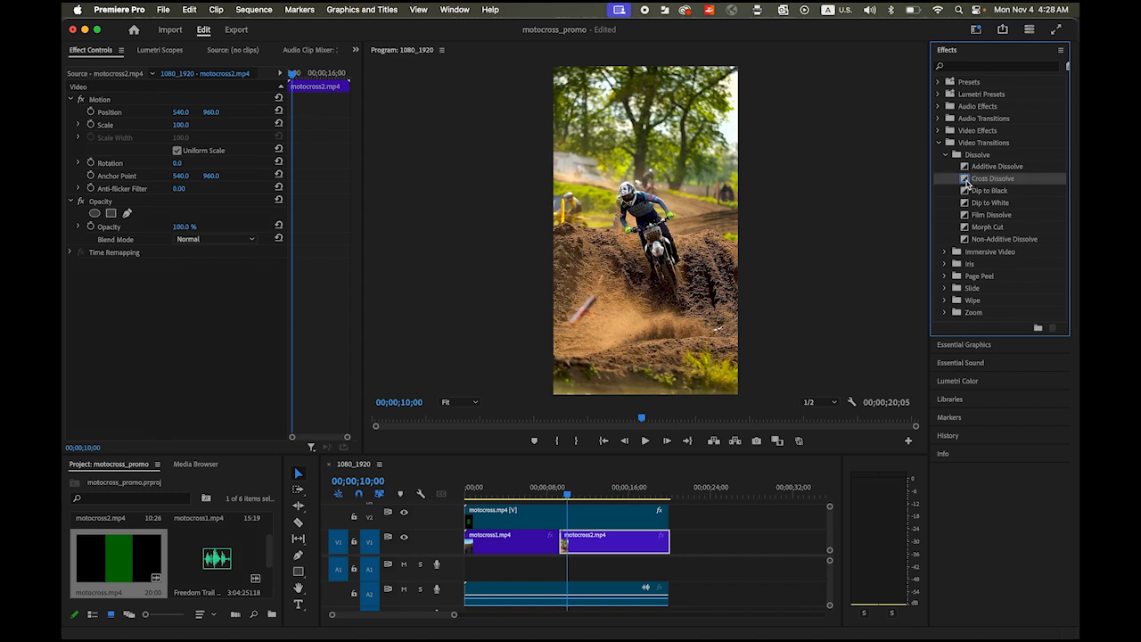
drag(967, 183, 564, 545)
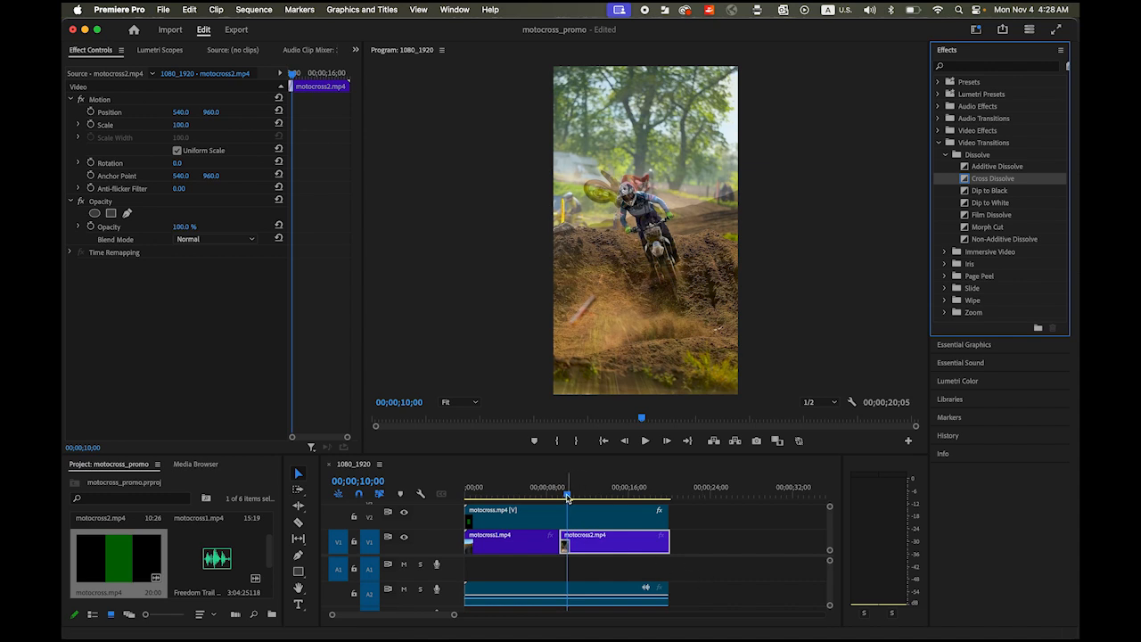
Play and scrub through the Cross Dissolve between motocross1.mp4 and motocross2.mp4 to examine the transition up close.
drag(567, 495, 546, 495)
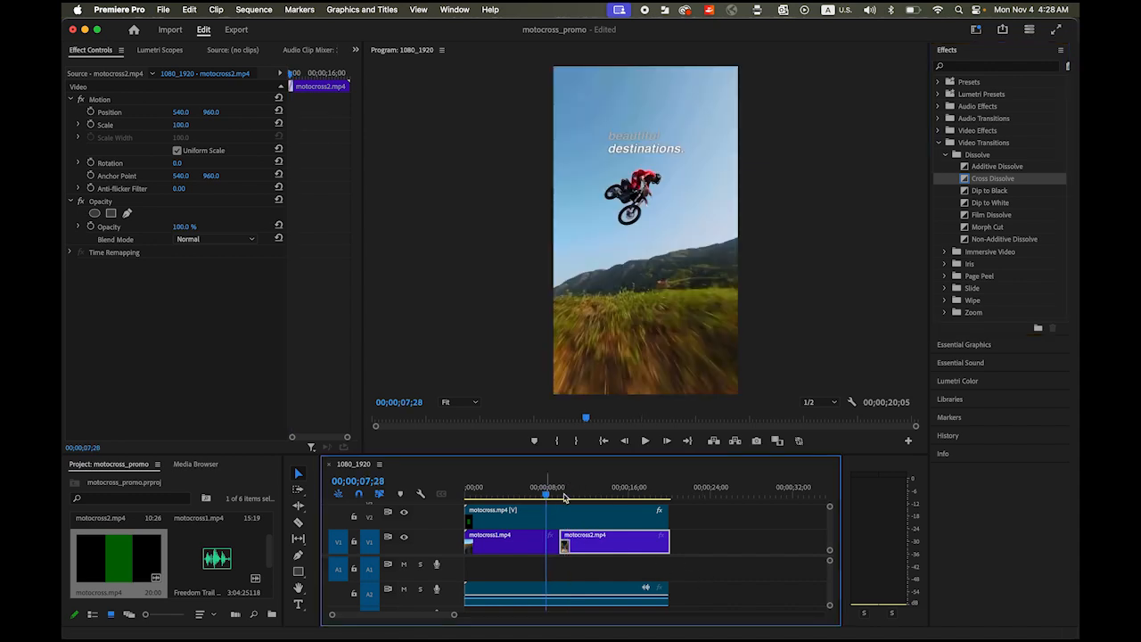
click(645, 440)
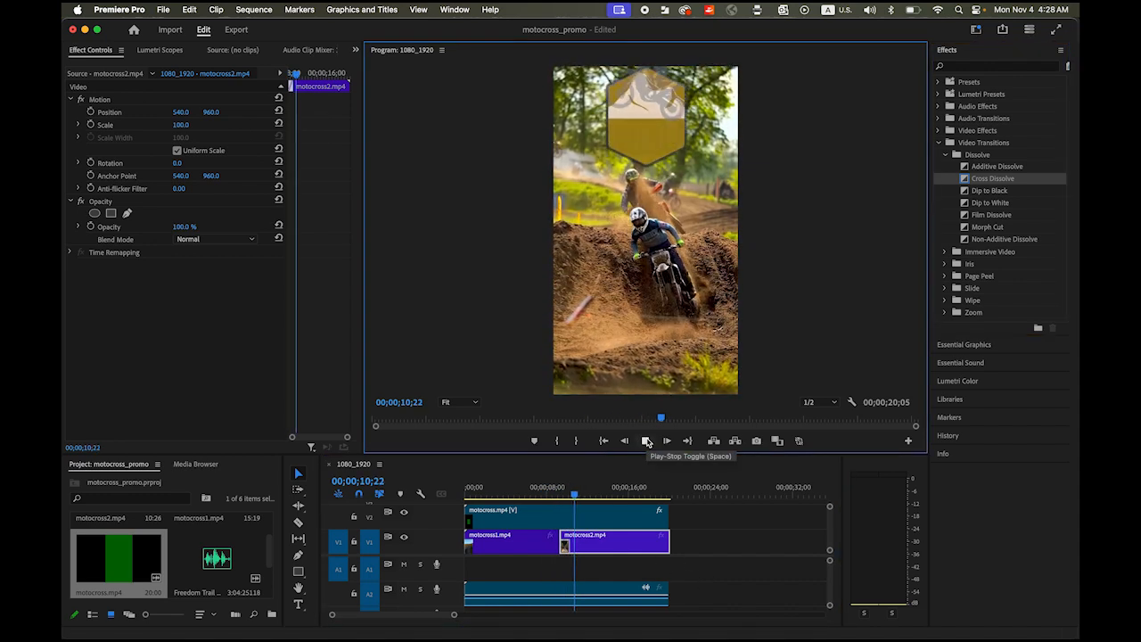
click(647, 440)
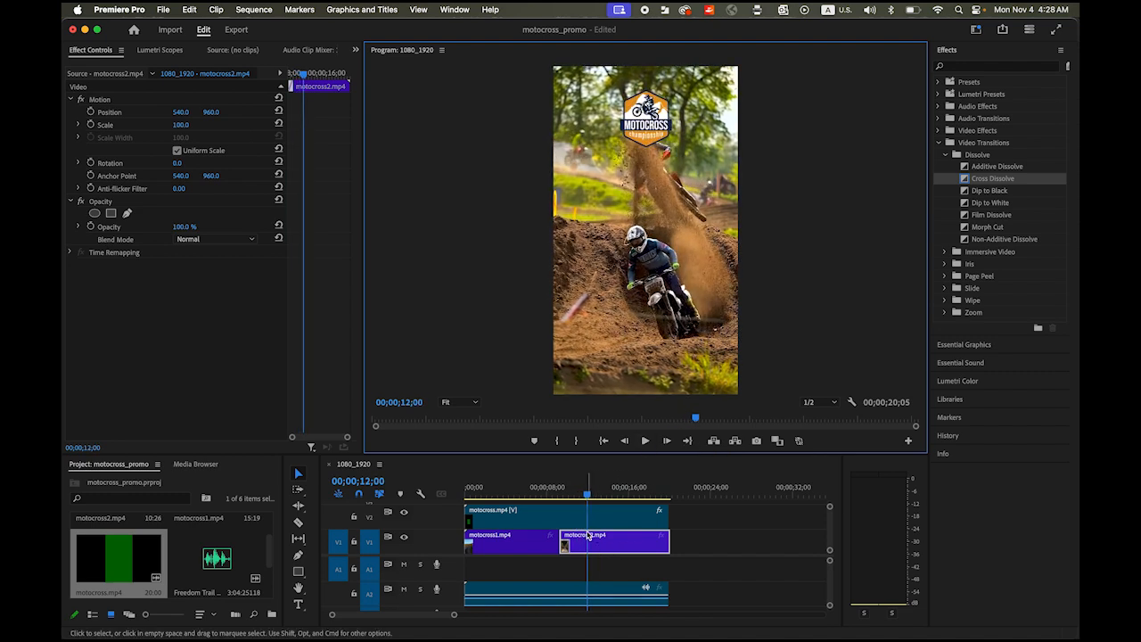
drag(454, 614, 388, 614)
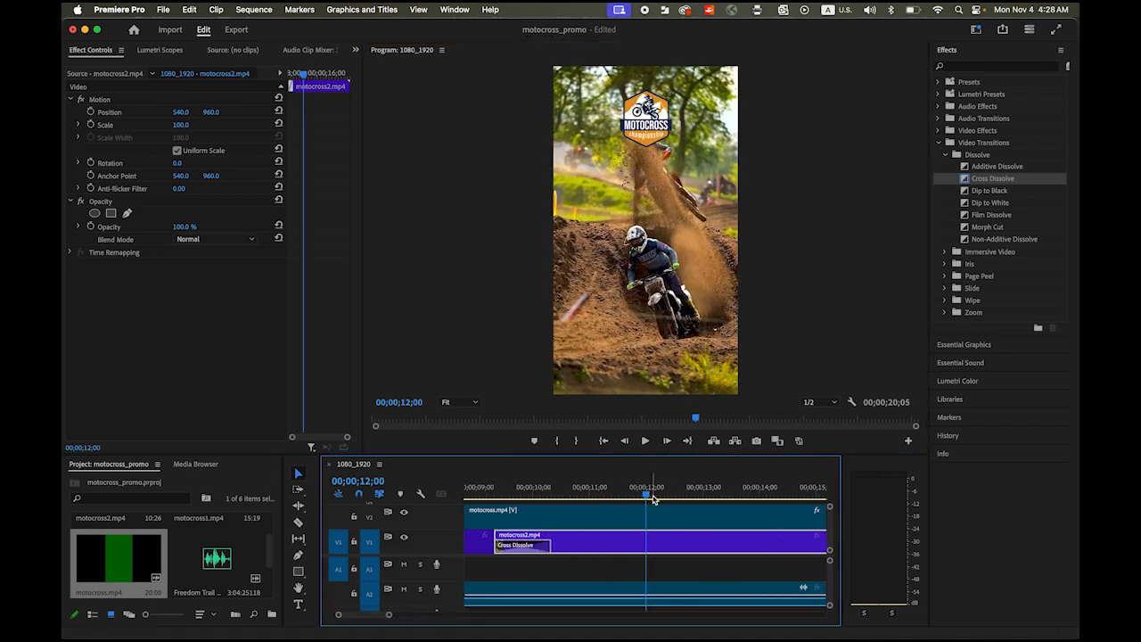
drag(647, 492, 764, 547)
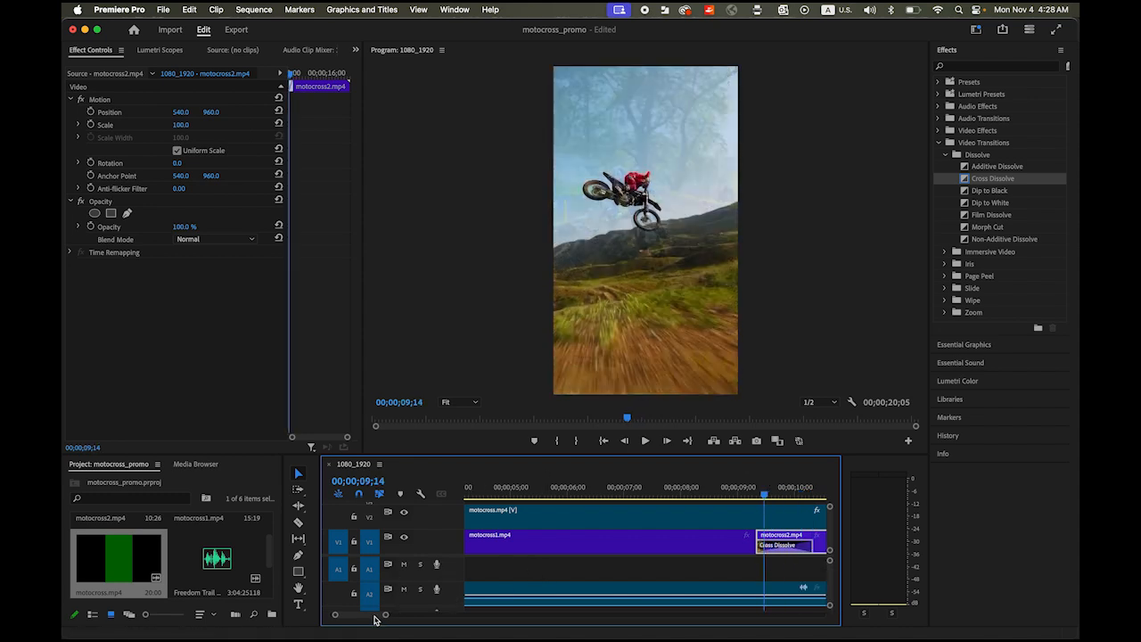
Split motocross2.mp4 on V1 where motocross.mp4 ends on V2, and delete the excess piece.
drag(375, 619, 385, 621)
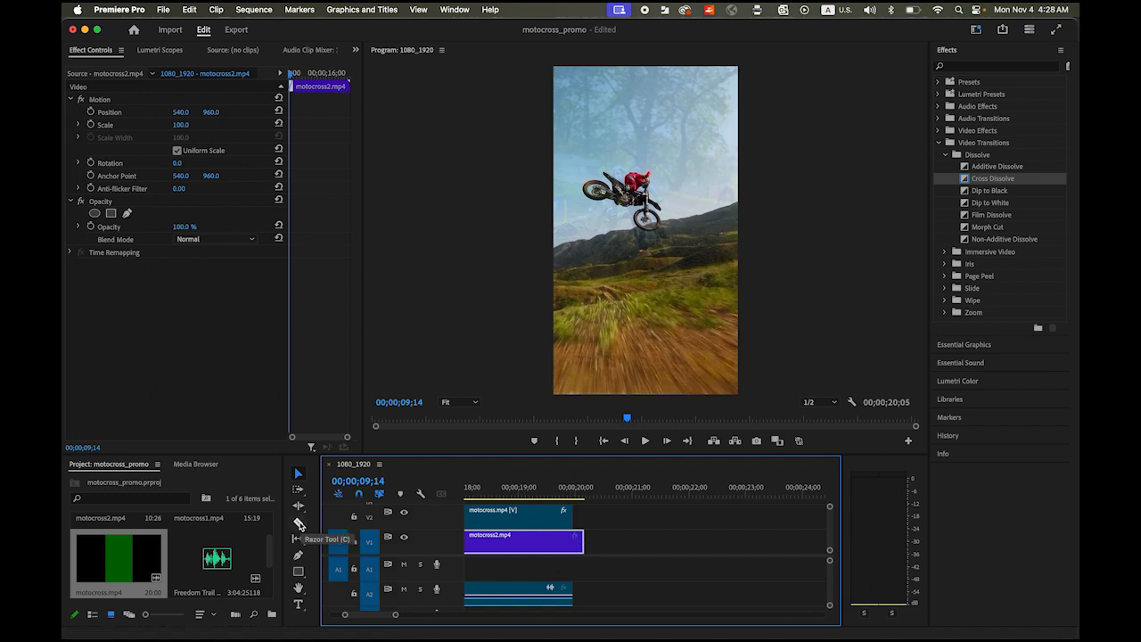
click(299, 524)
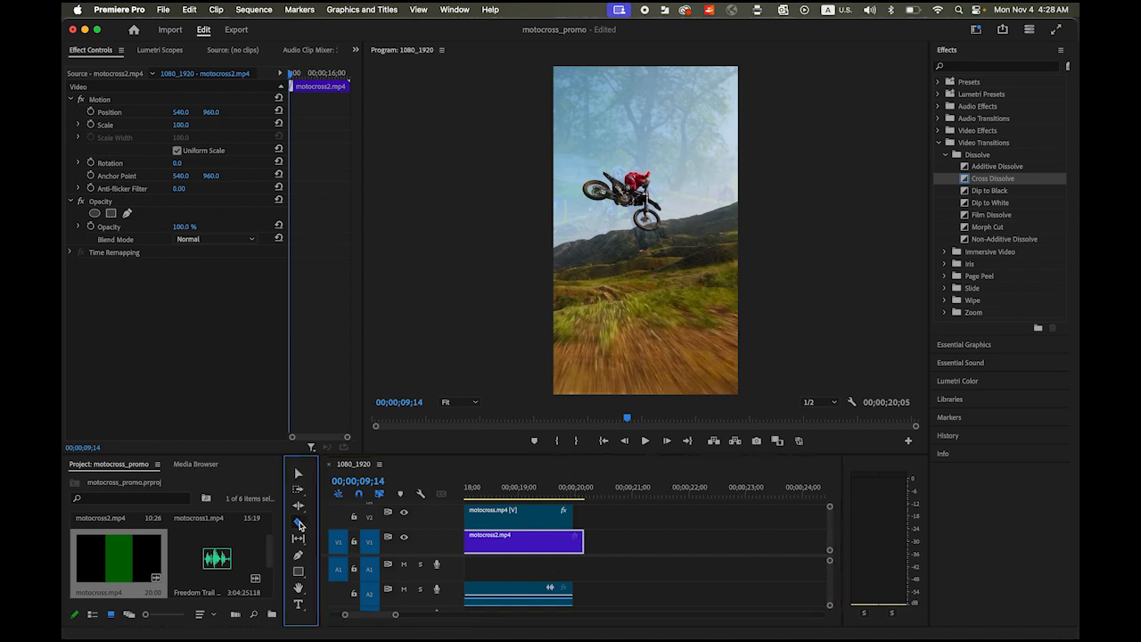
click(574, 540)
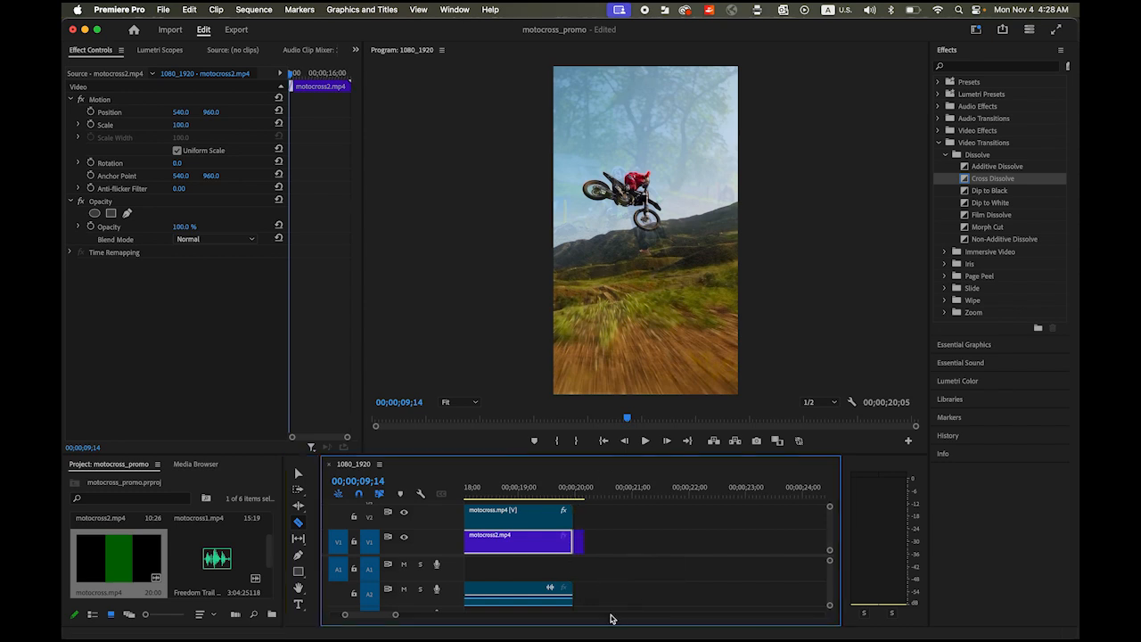
click(298, 475)
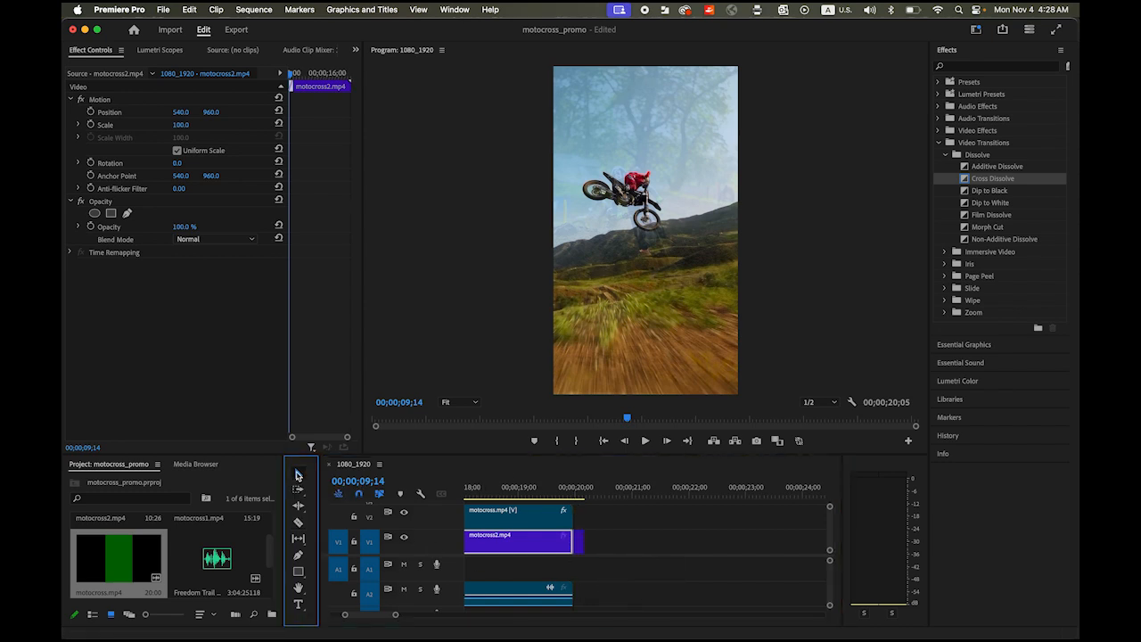
click(578, 546)
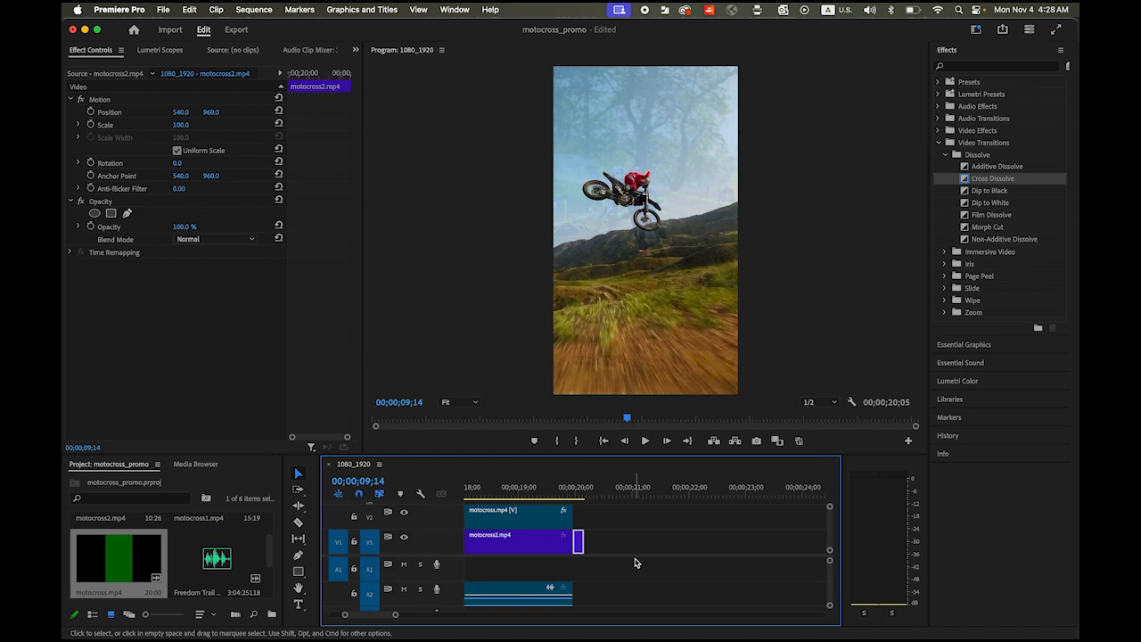
key(Delete)
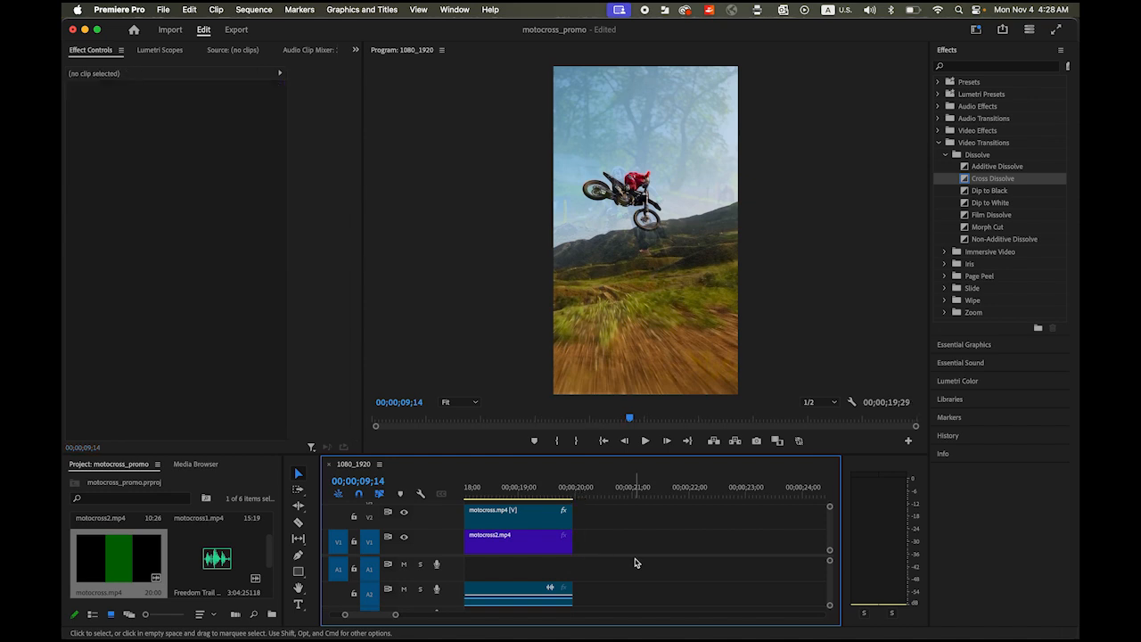
Unlink motocross.mp4's video from its audio and delete the audio part on A2.
drag(395, 614, 425, 615)
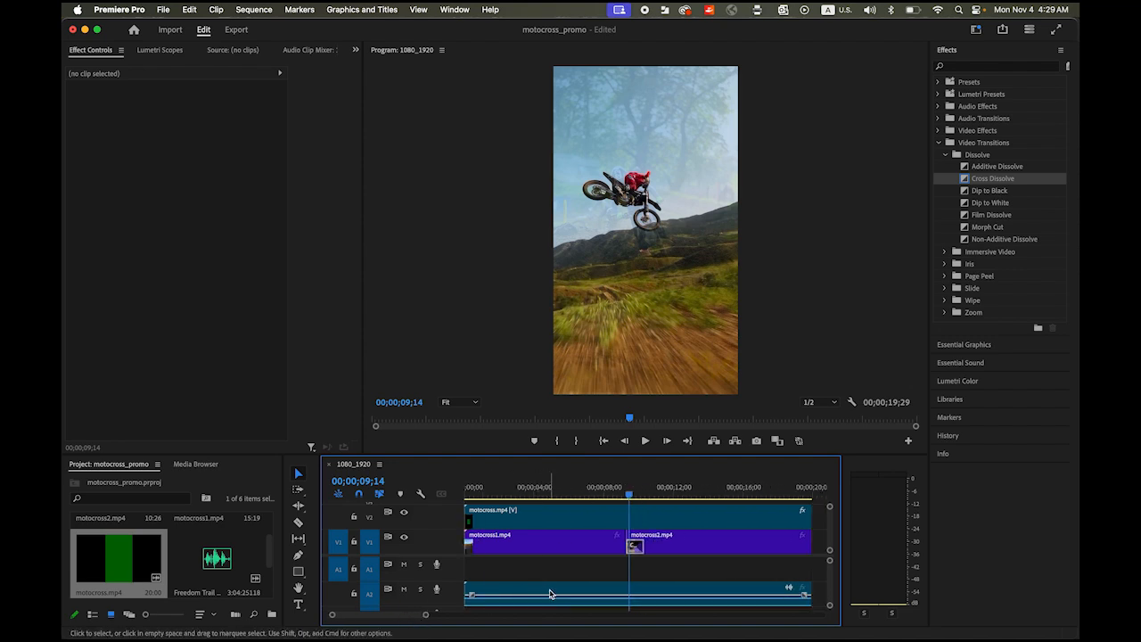
click(524, 521)
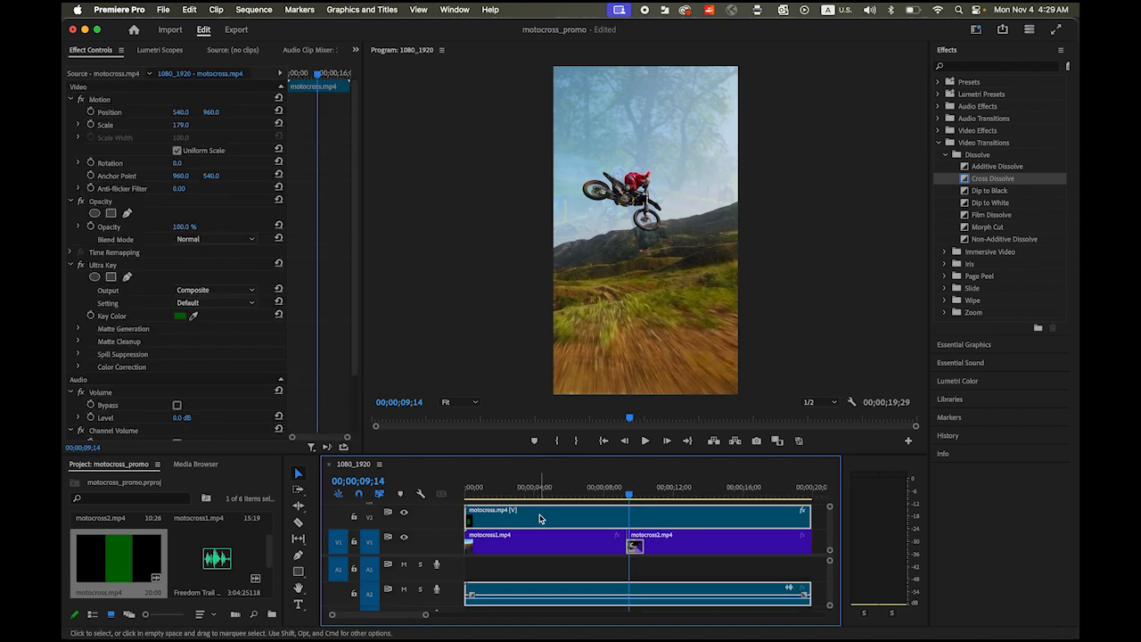
drag(628, 493, 571, 506)
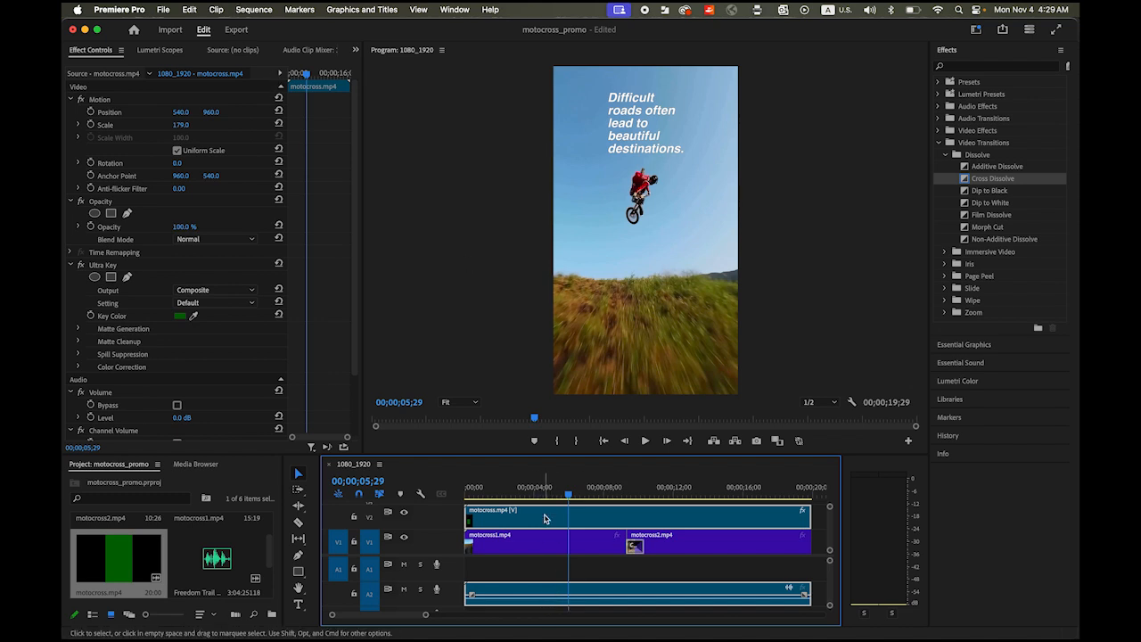
click(214, 9)
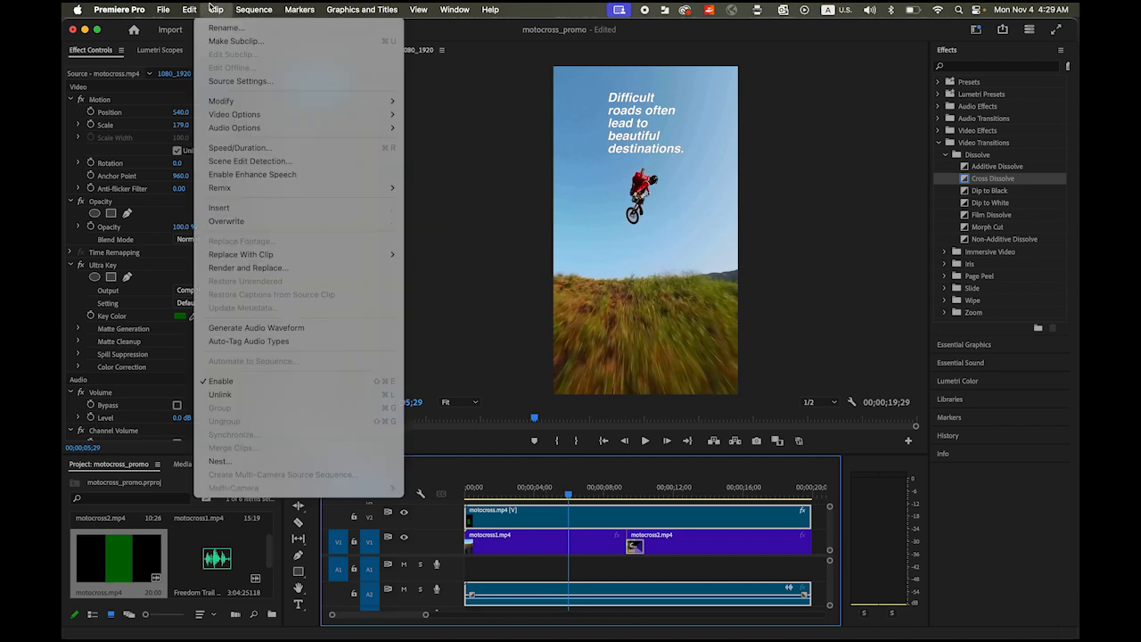
click(277, 394)
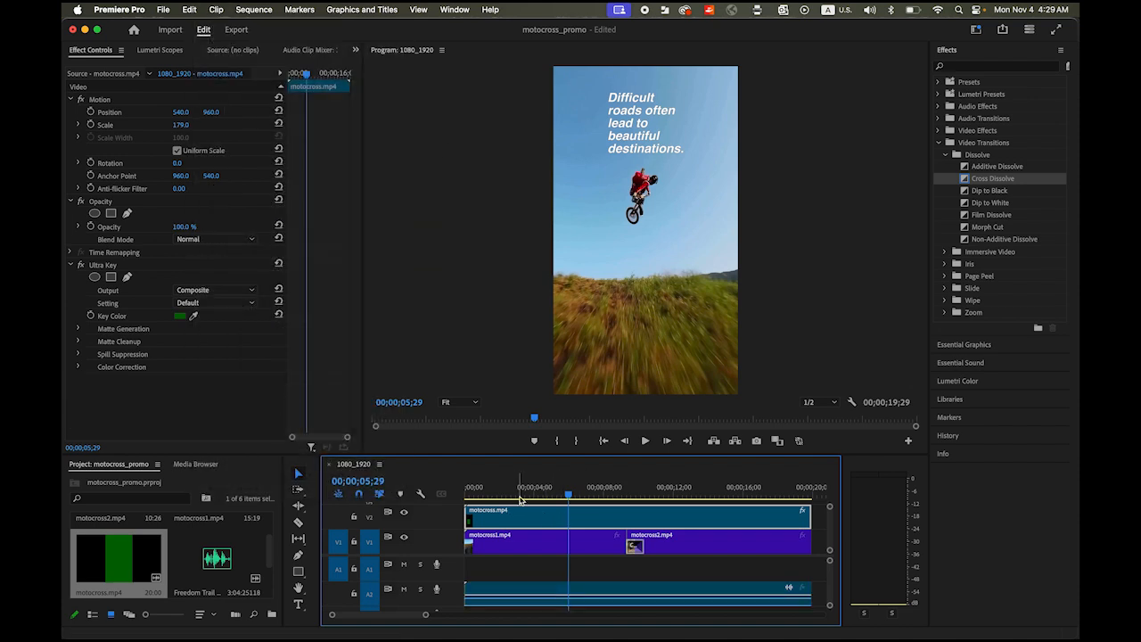
click(537, 594)
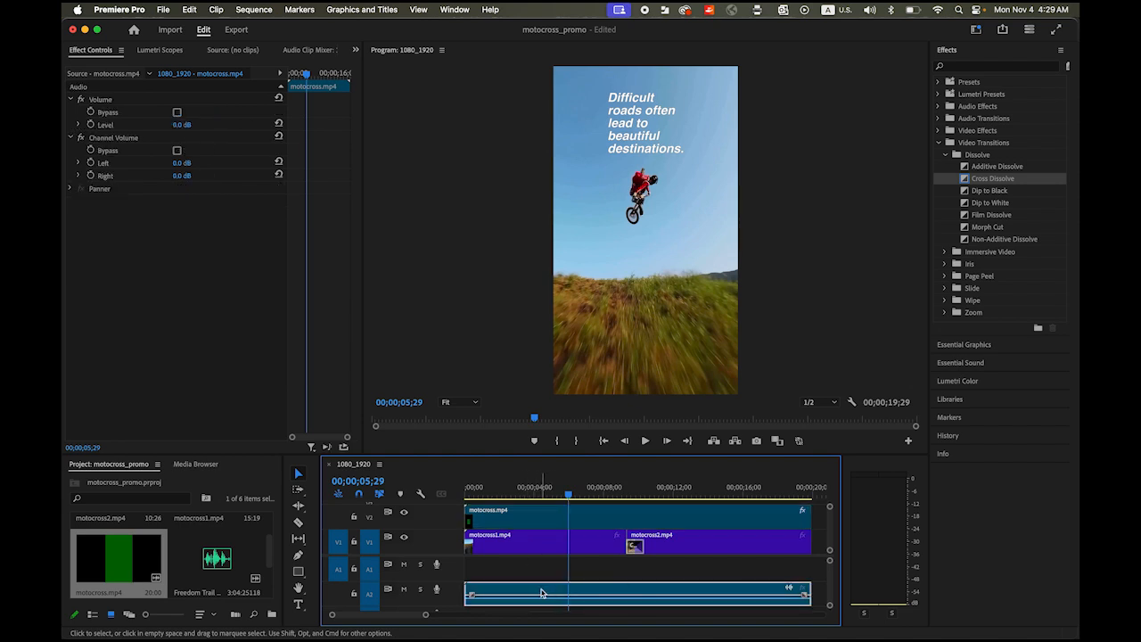
key(Delete)
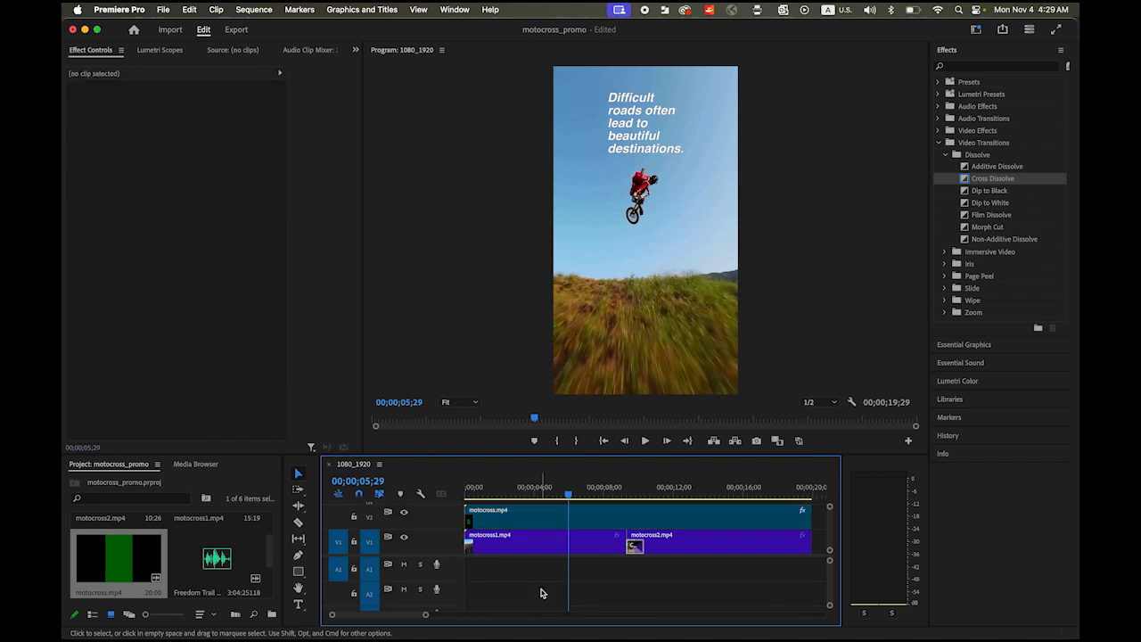
Place the Freedom Trail music at the start of A1 and play the sequence from the beginning.
click(206, 562)
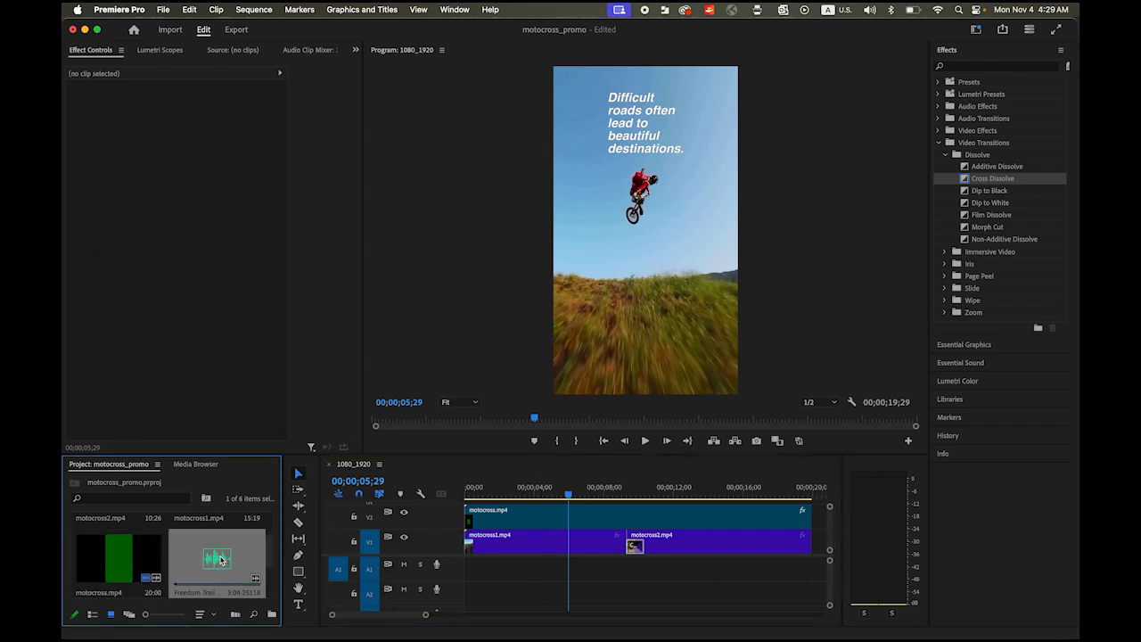
drag(213, 559, 464, 577)
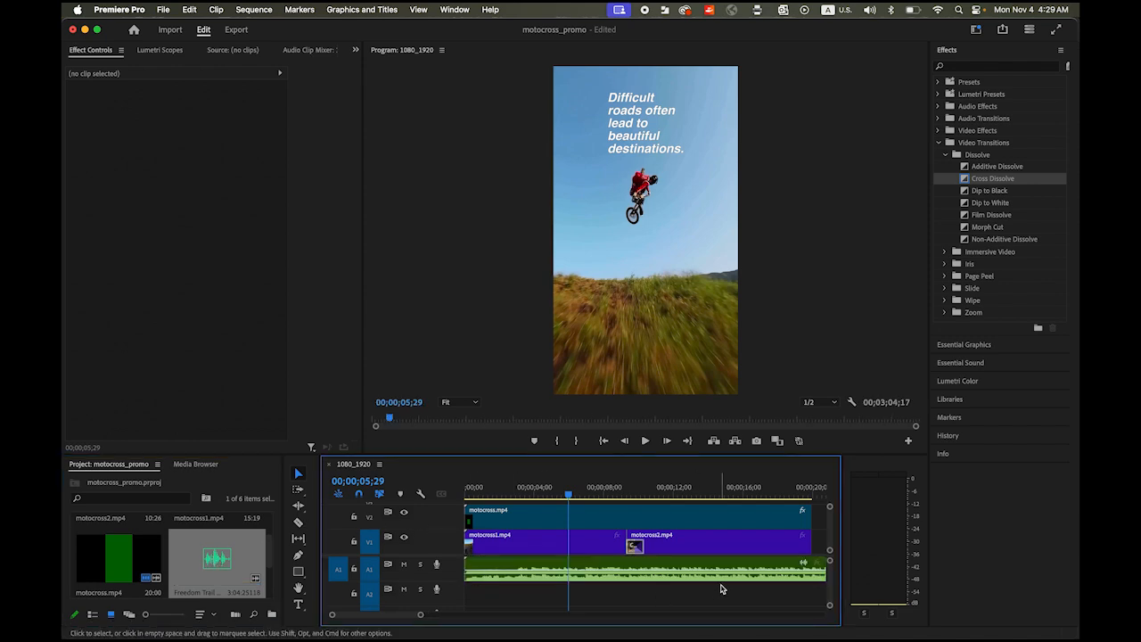
key(Home)
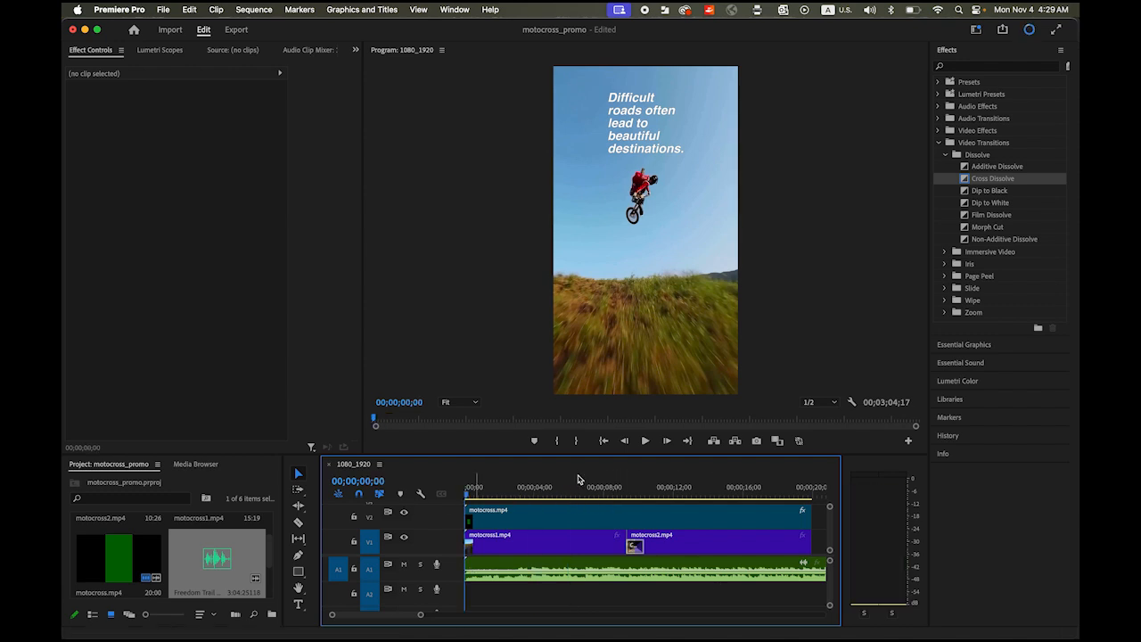
click(645, 440)
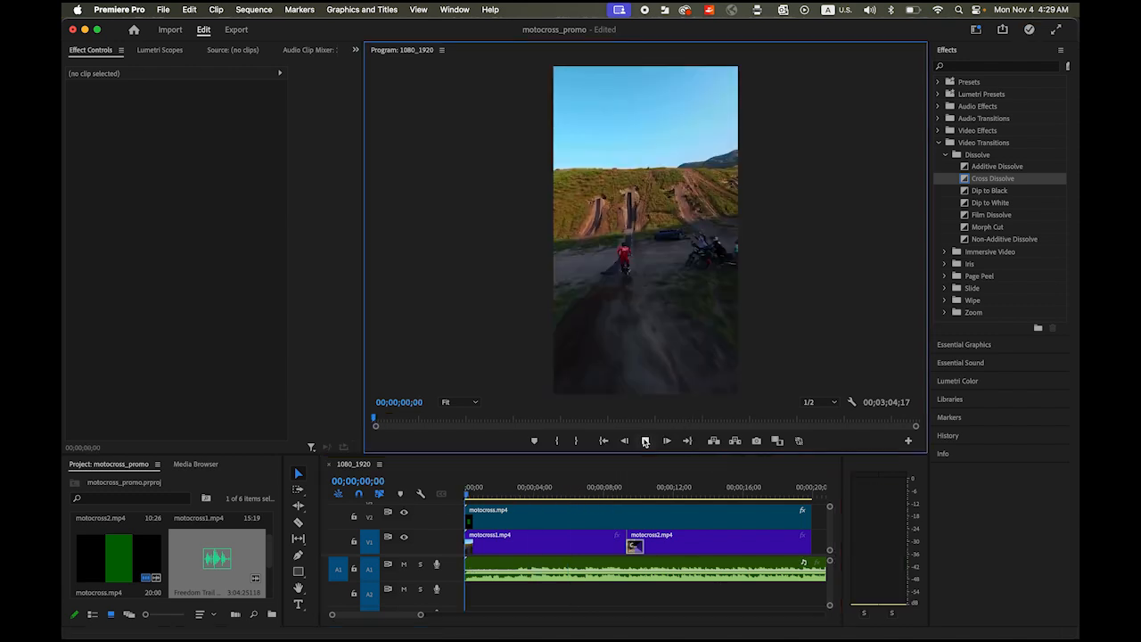
click(645, 440)
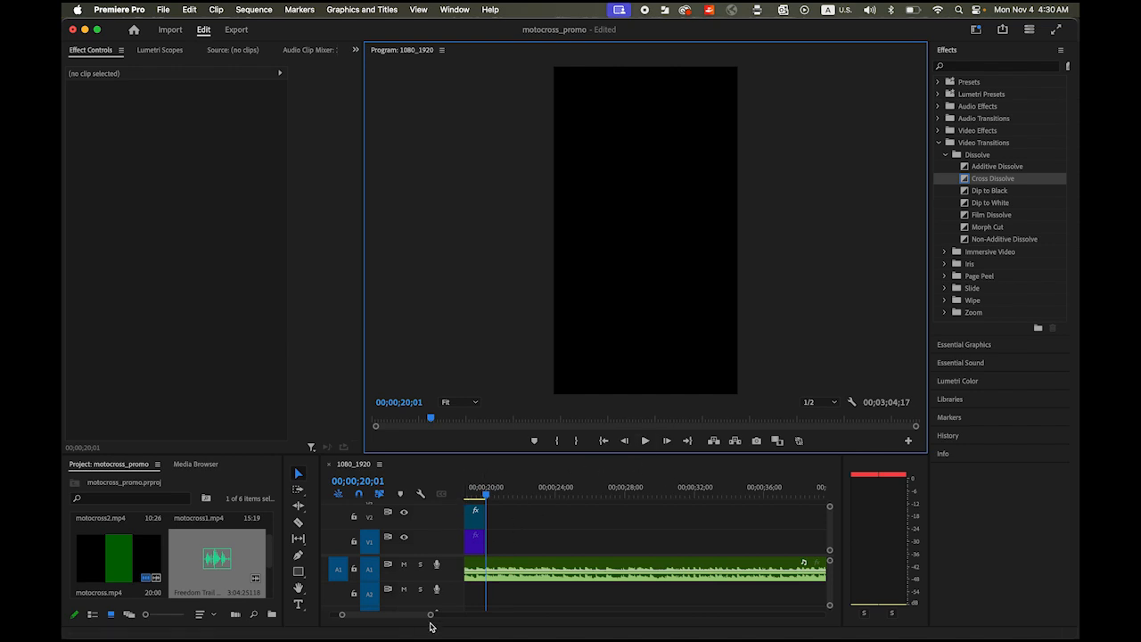
Split the music on A1 where the video clips end and delete the excess part.
drag(430, 616, 409, 622)
drag(647, 492, 626, 502)
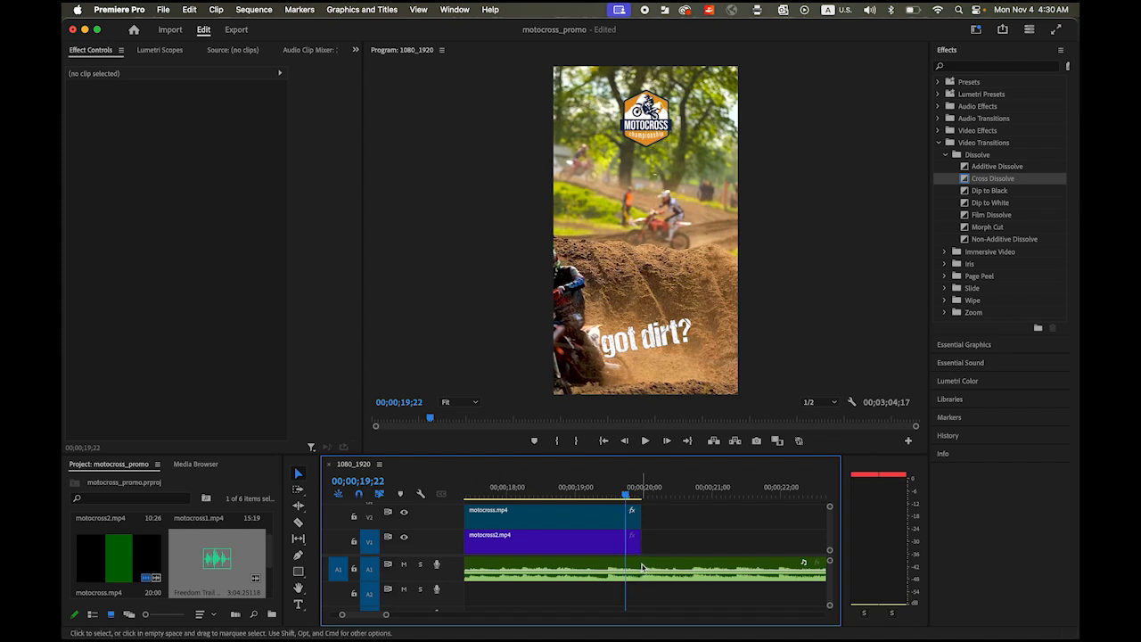
click(299, 523)
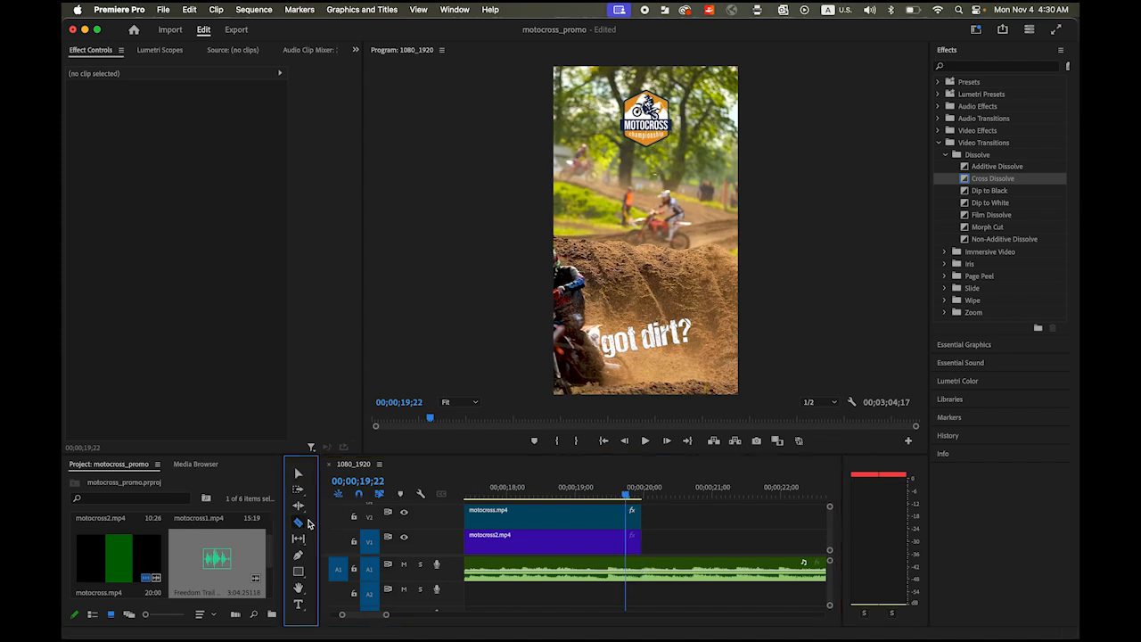
click(642, 570)
key(v)
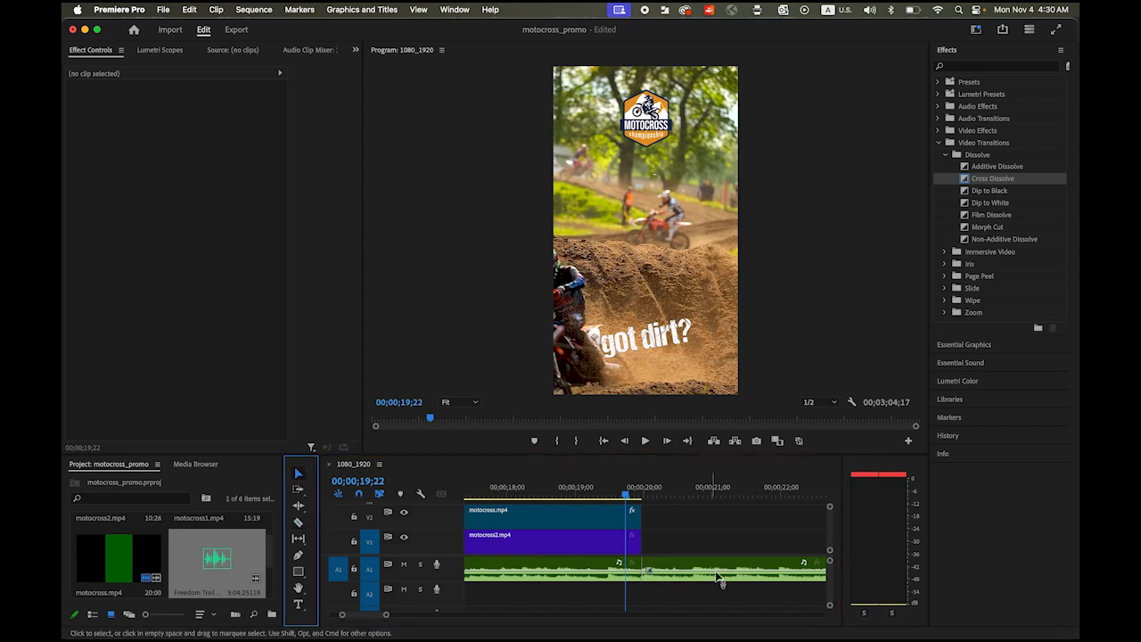
click(723, 569)
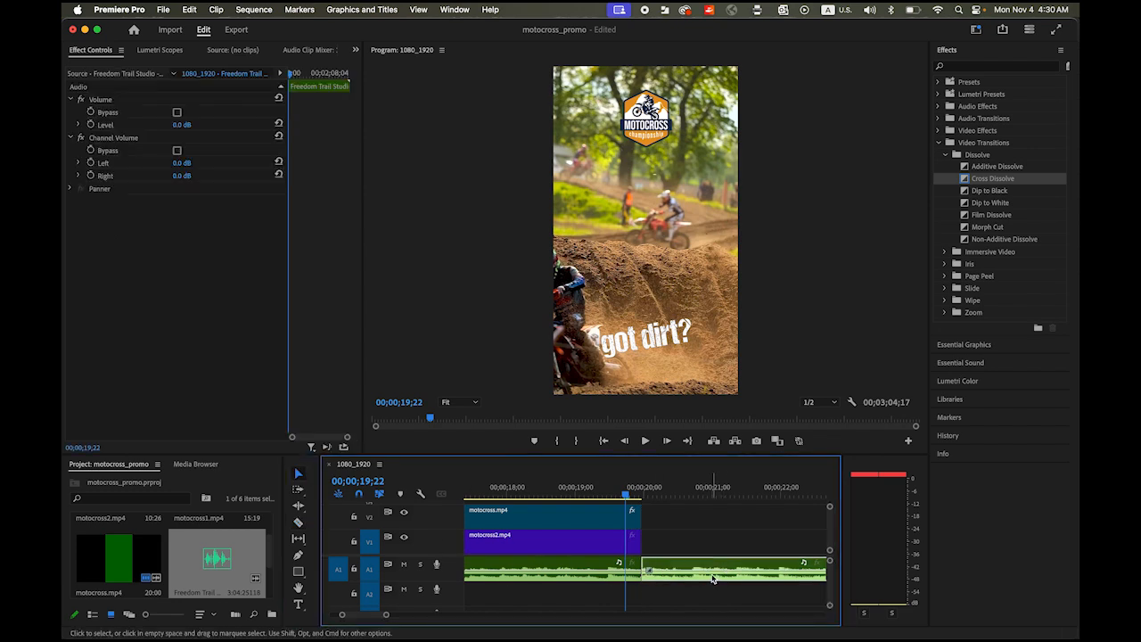
key(Delete)
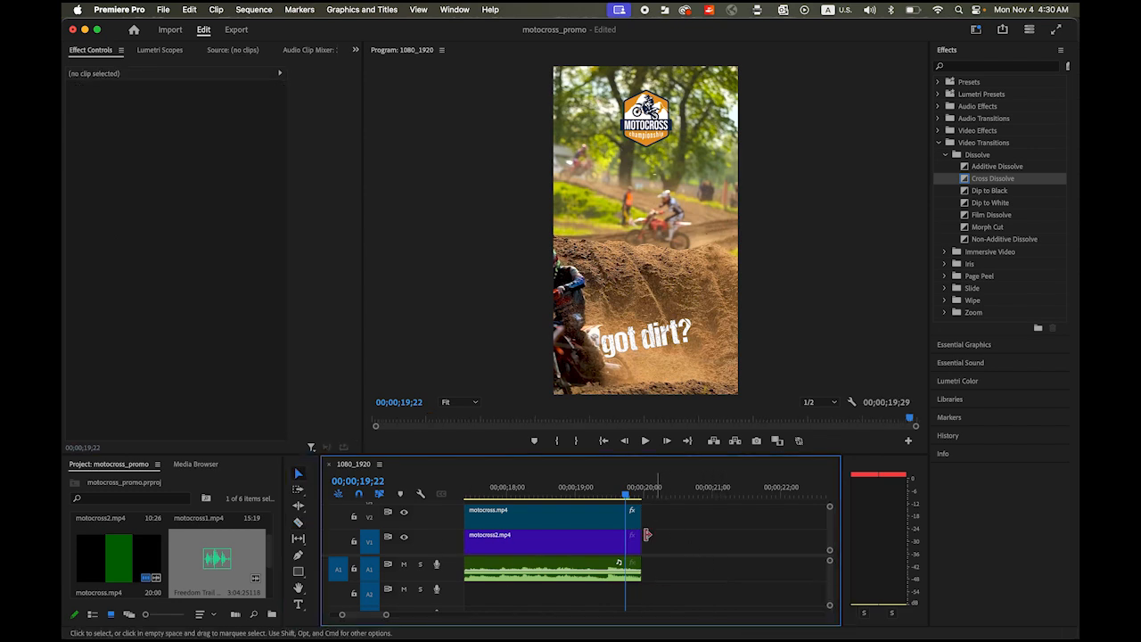
Add a volume Level keyframe to the music on A1 at 00;00;18;00, near its end.
drag(385, 616, 410, 615)
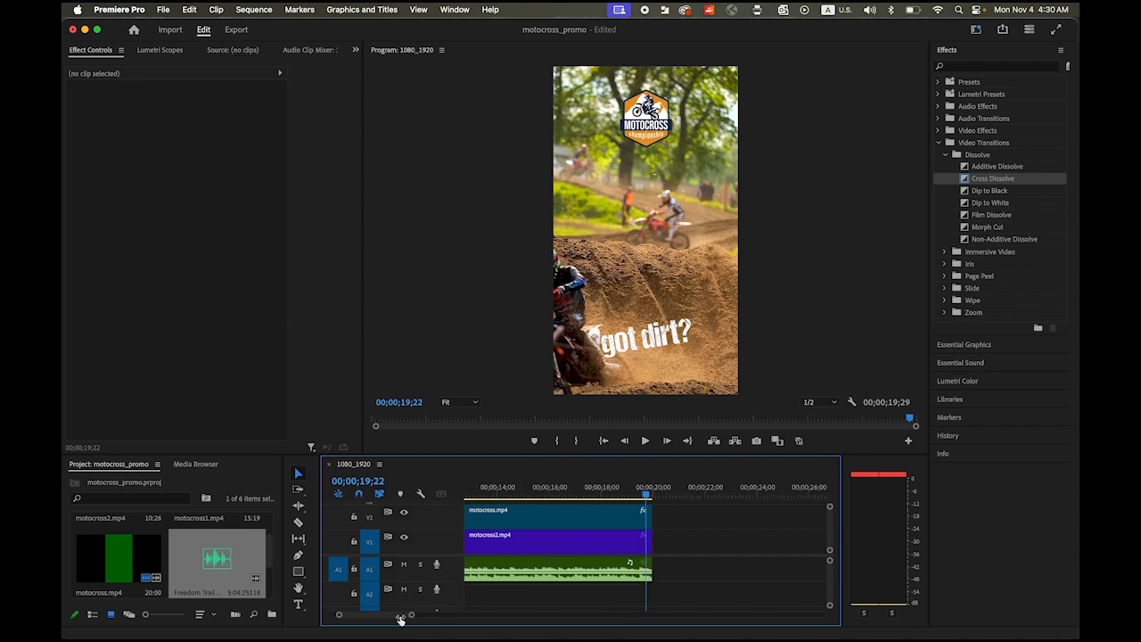
drag(647, 498, 601, 501)
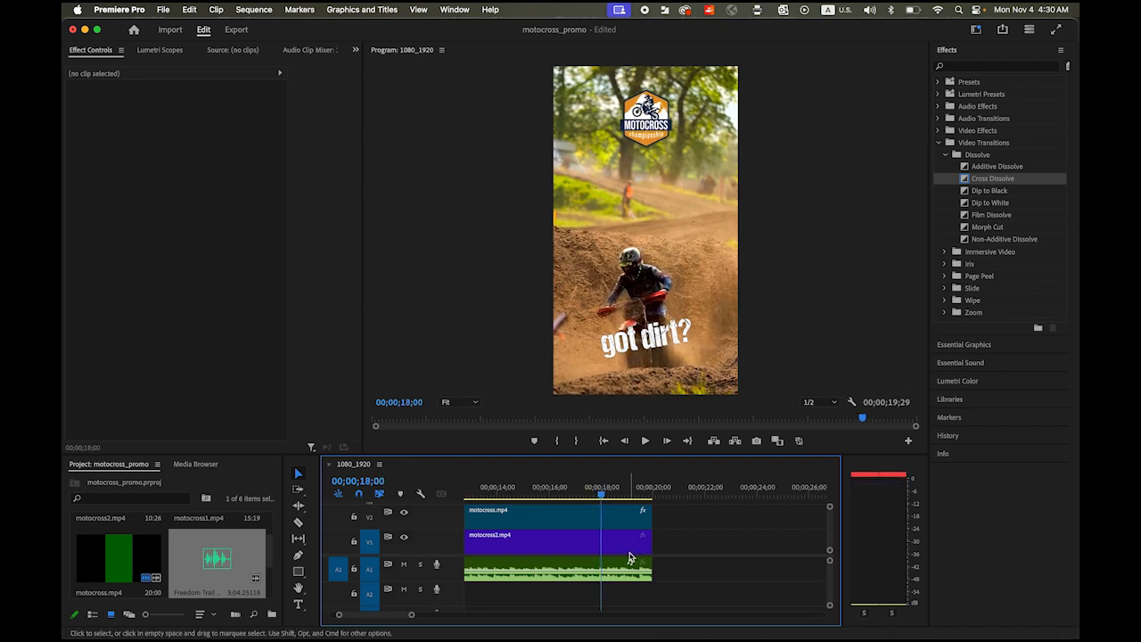
click(610, 575)
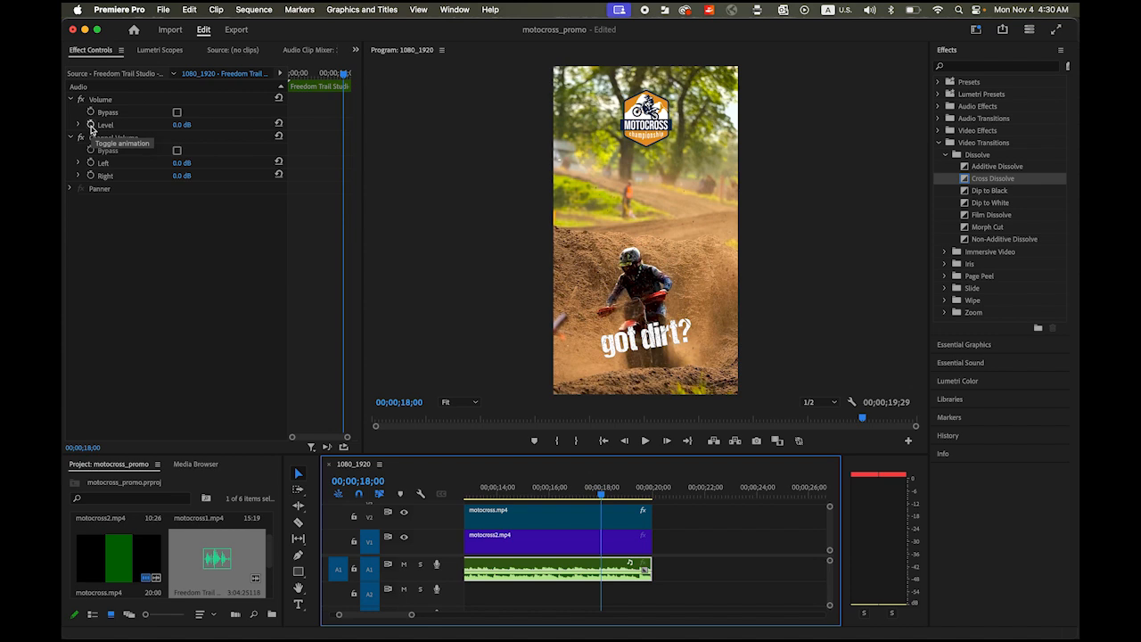
click(90, 124)
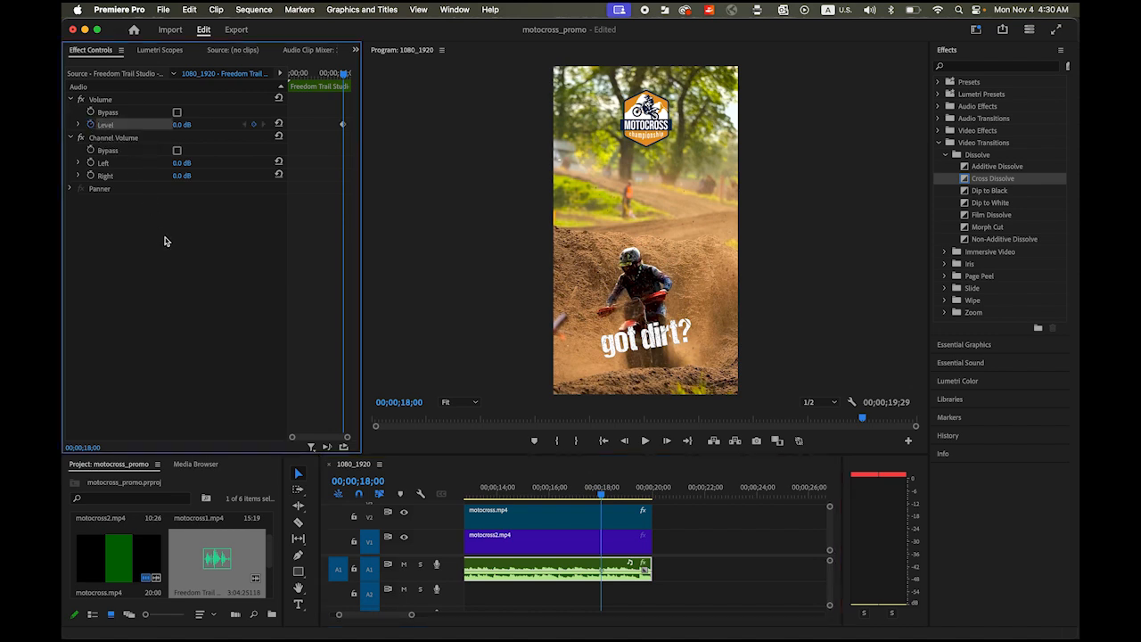
Lower the music's volume Level to silence at 00;00;19;27 and play back the fade-out.
drag(602, 499, 652, 504)
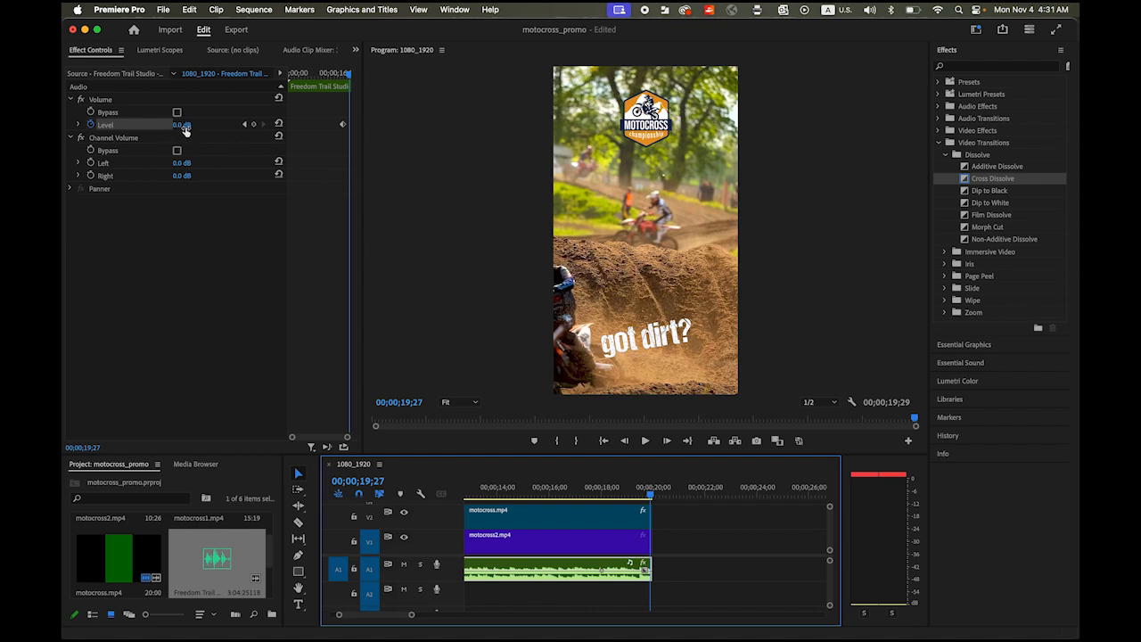
drag(188, 127, 151, 125)
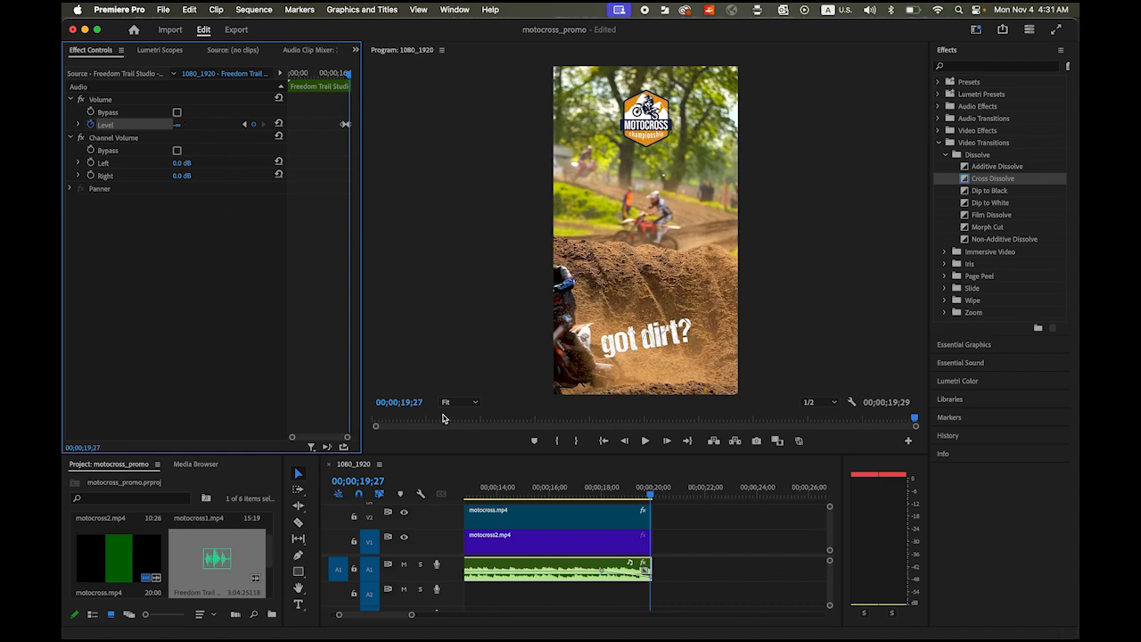
click(539, 504)
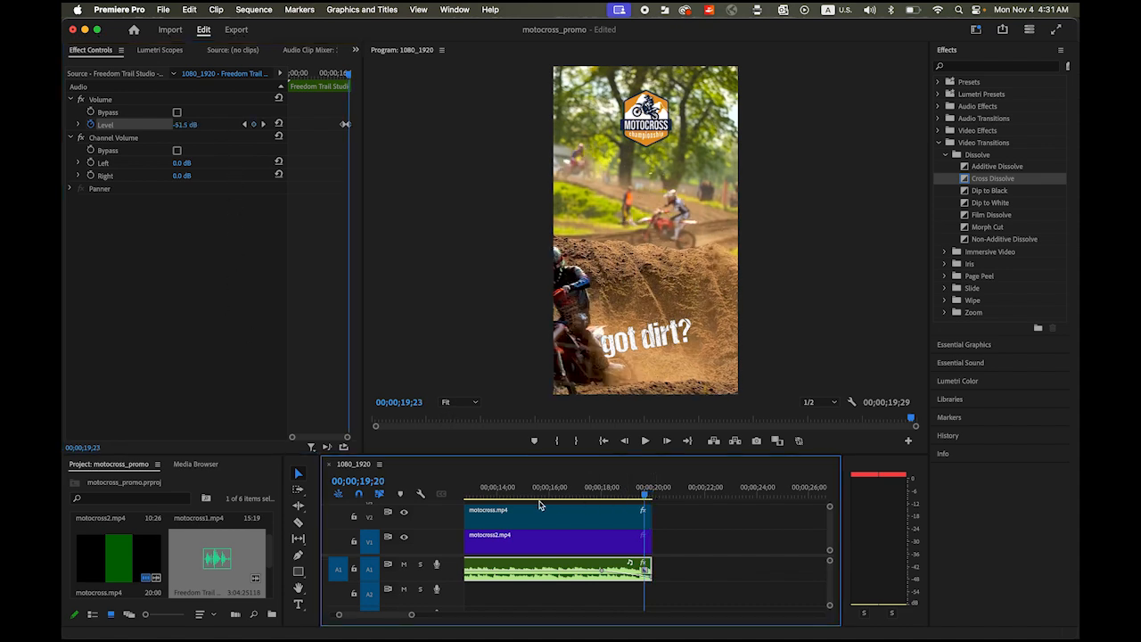
click(539, 504)
click(644, 440)
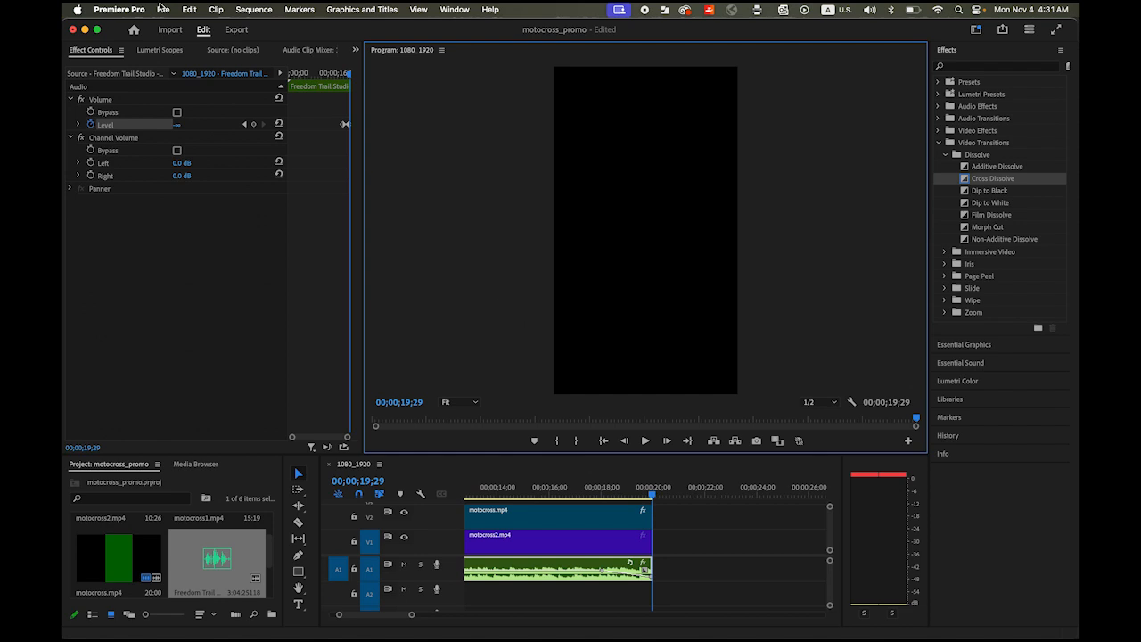
Save the project with Save As and open the export settings for the 1080_1920 sequence.
click(161, 9)
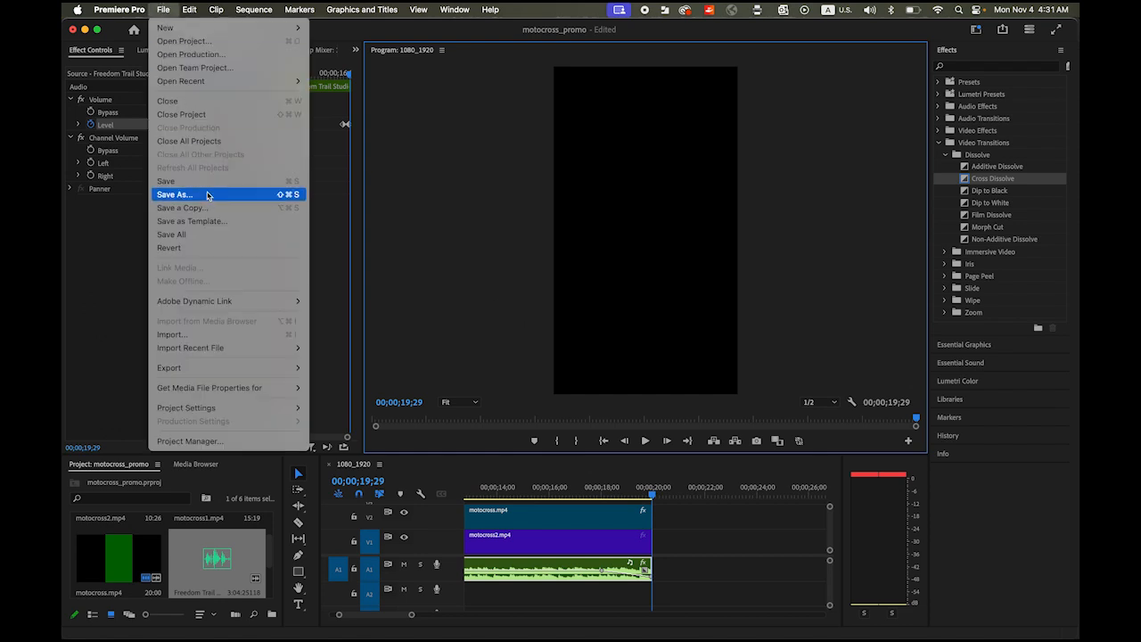
click(208, 194)
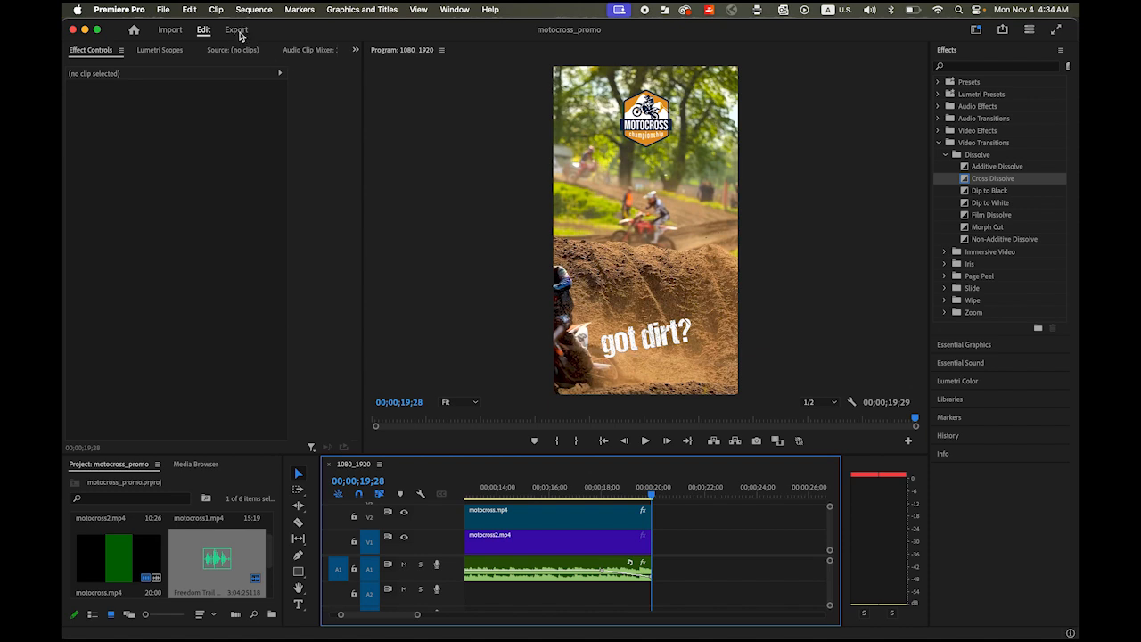
click(237, 32)
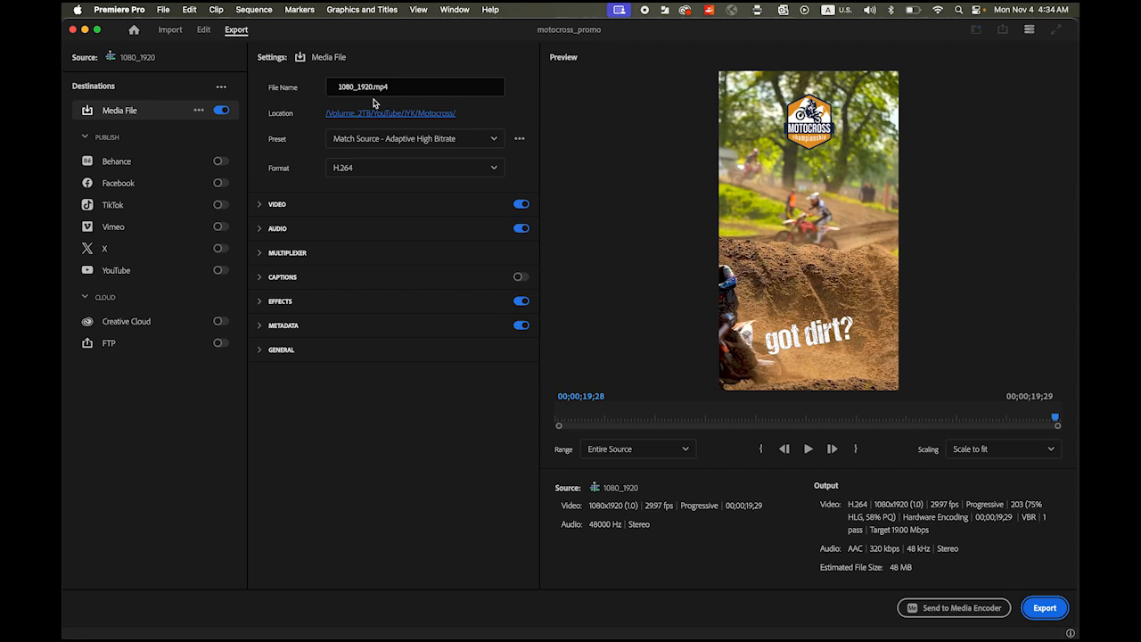
Set the export file name to motocross_promo.mp4.
double_click(372, 87)
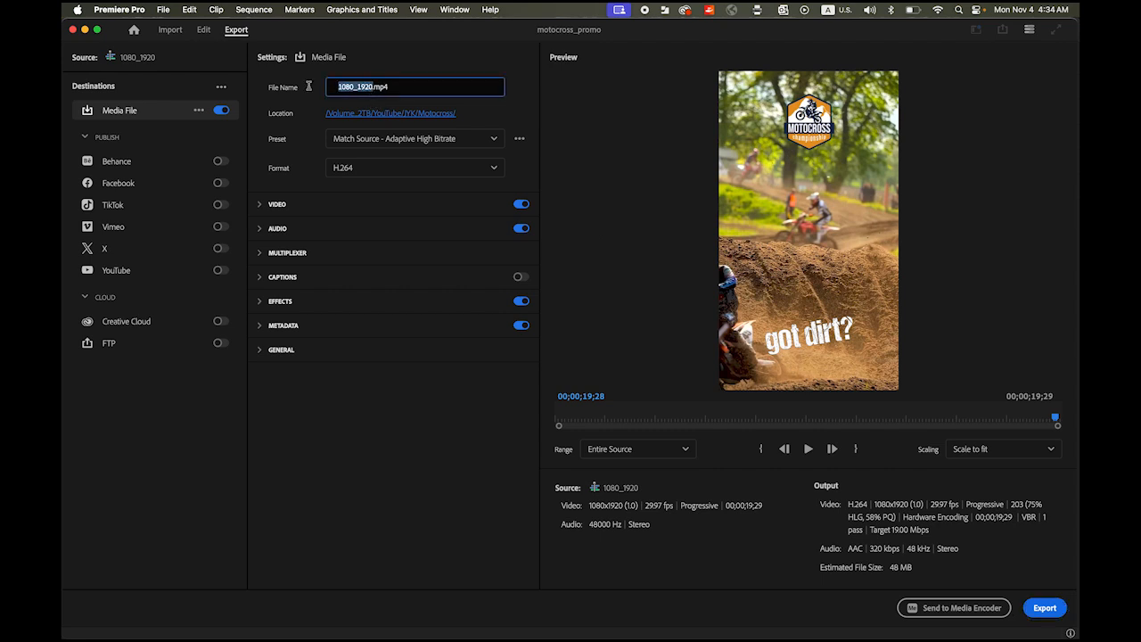
text(motocross_promo)
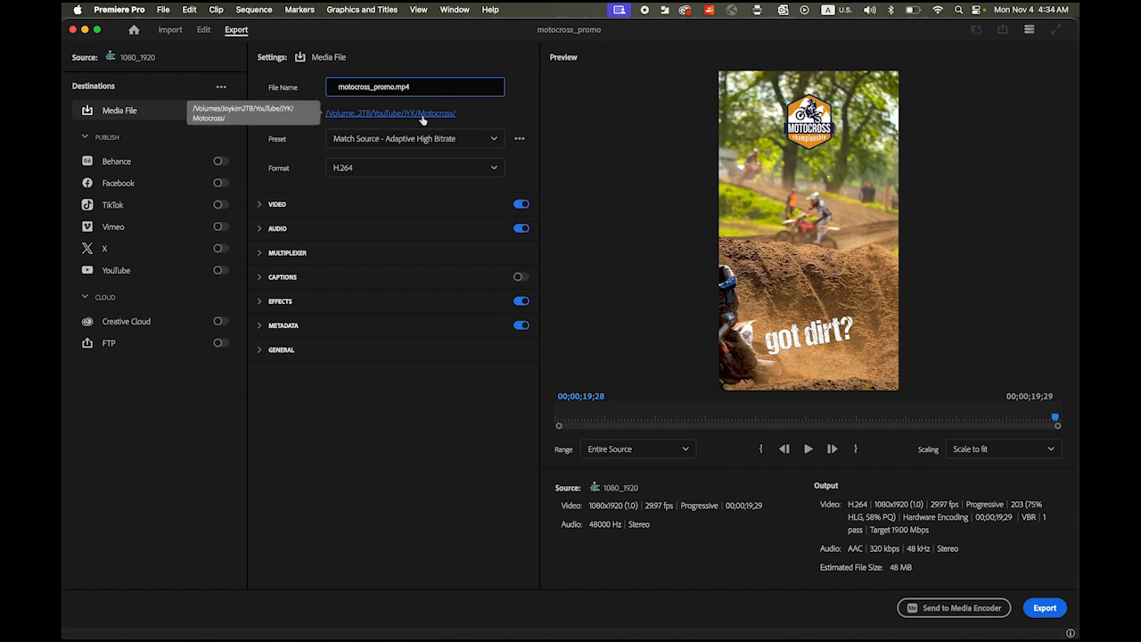
Set the export location to the motocross subfolder of Motocross, keeping both files when the name collision is raised.
click(423, 116)
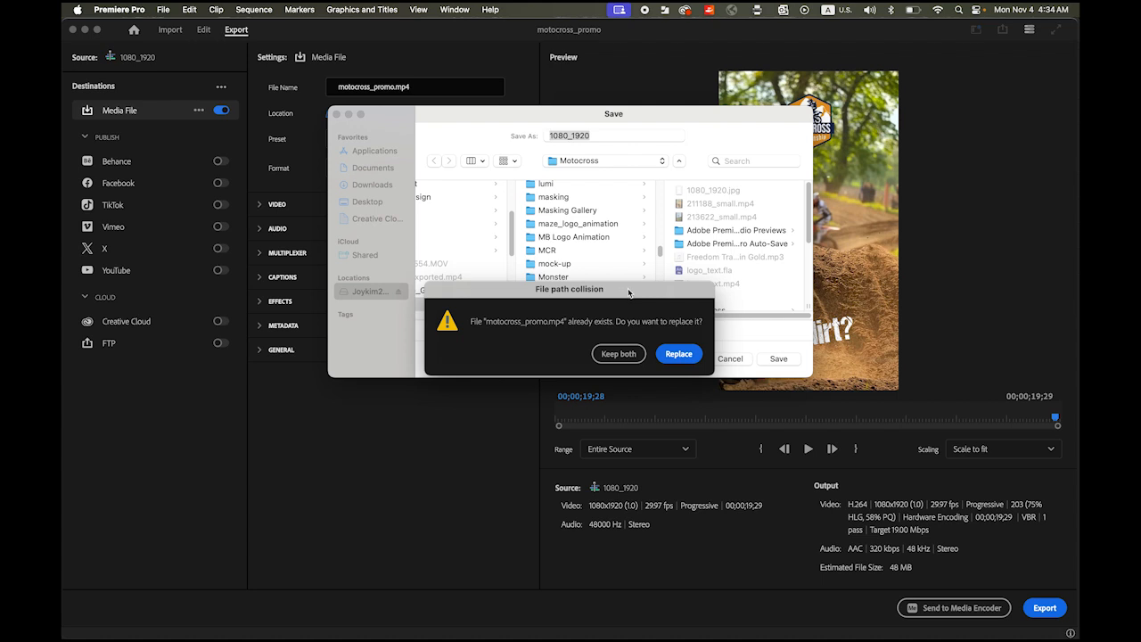
drag(628, 292, 626, 441)
click(590, 495)
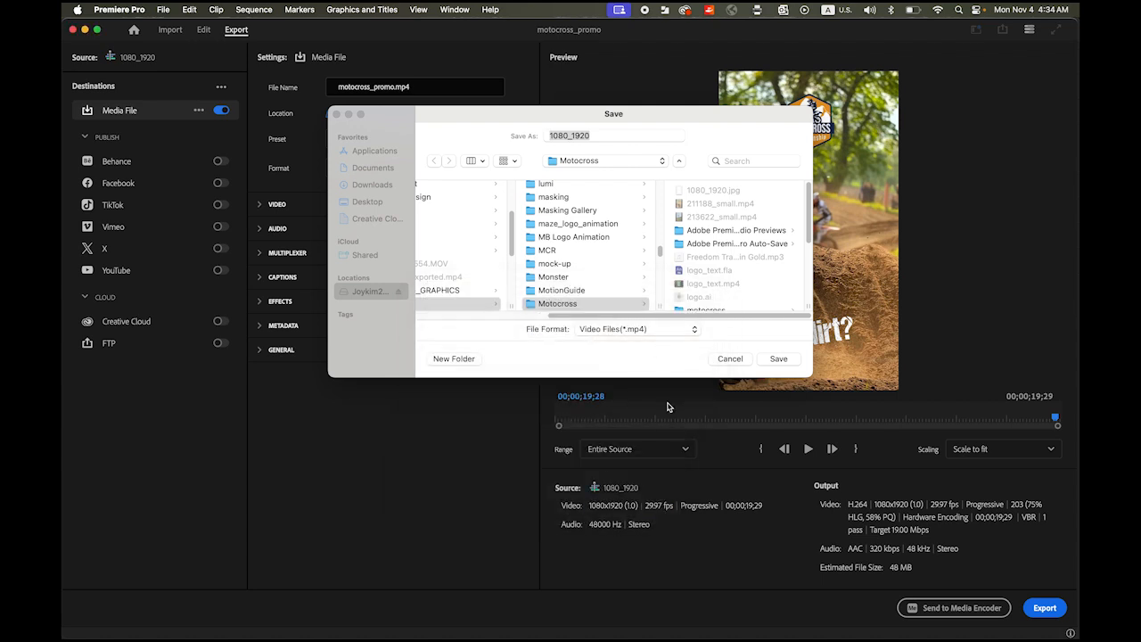
scroll(699, 267, down, 3)
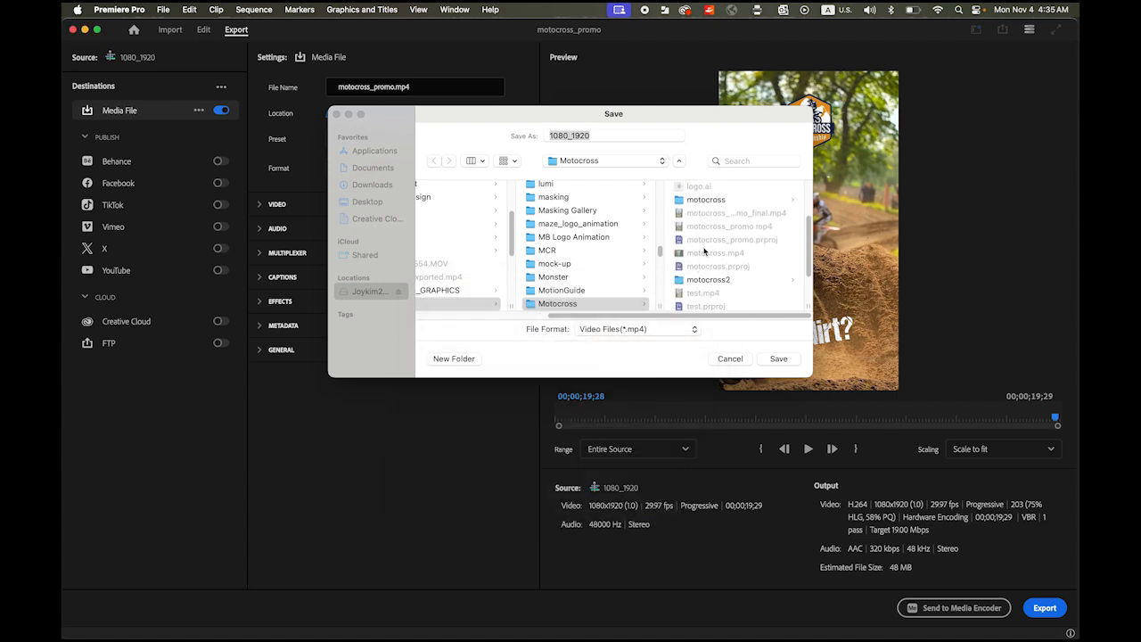
click(706, 200)
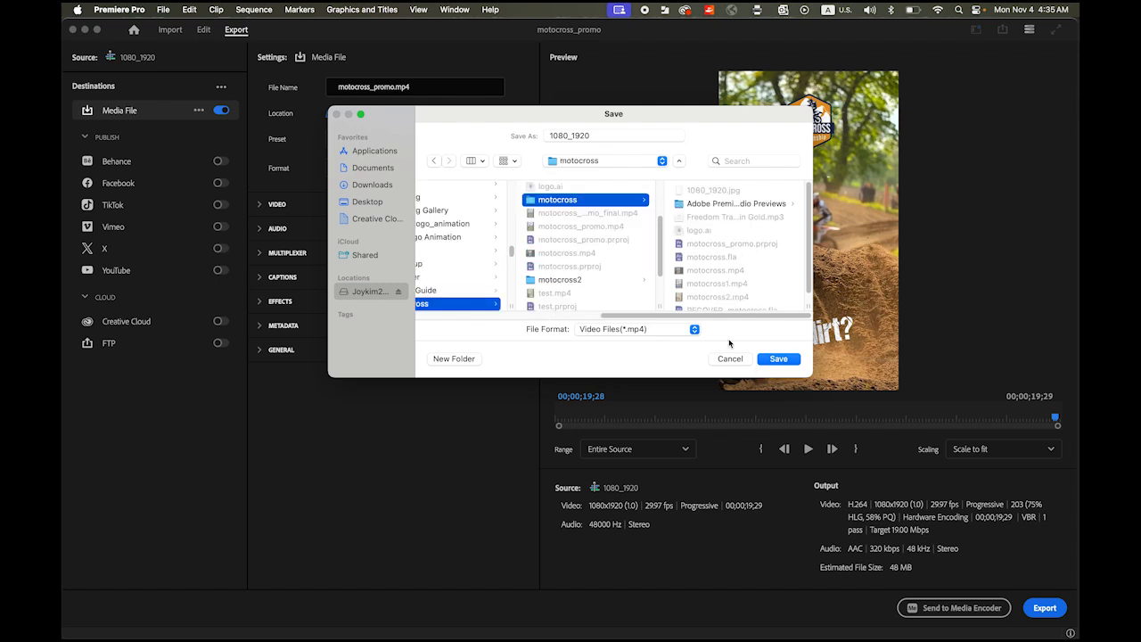
click(778, 358)
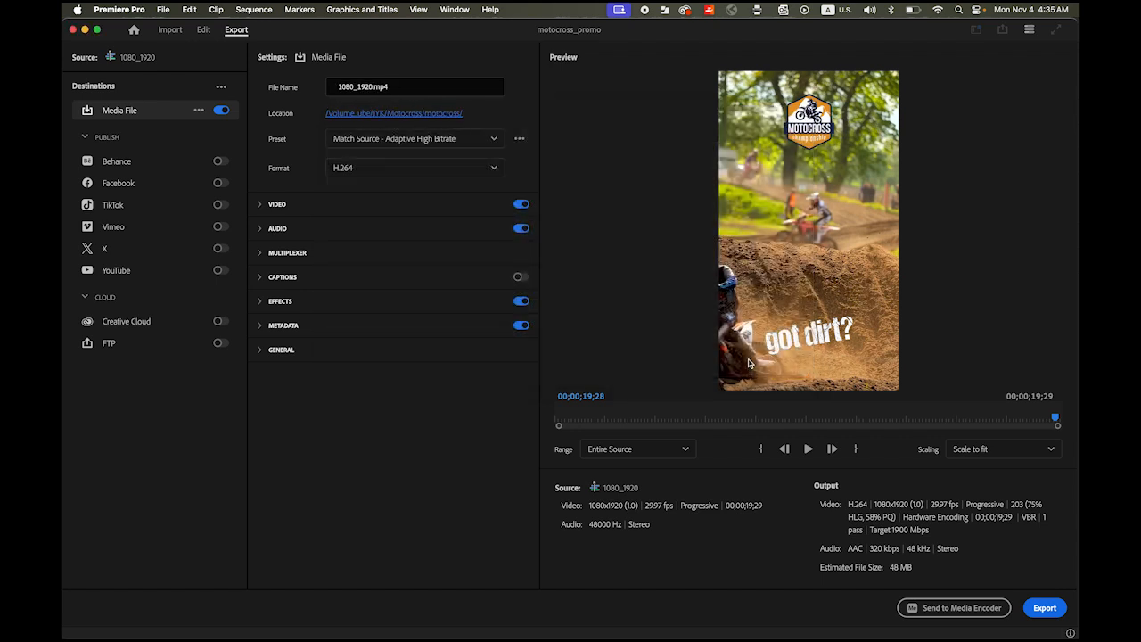
Name the export file motocross_promo.mp4 and export the sequence as H.264 with the Match Source - Adaptive High Bitrate preset.
double_click(371, 86)
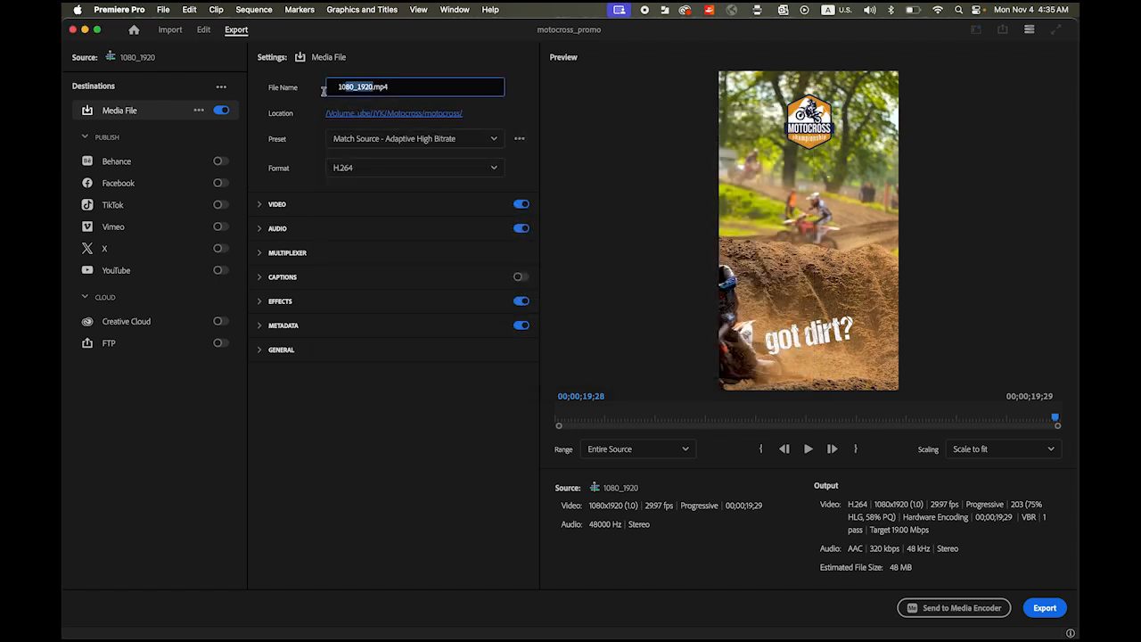
text(motocross_promo)
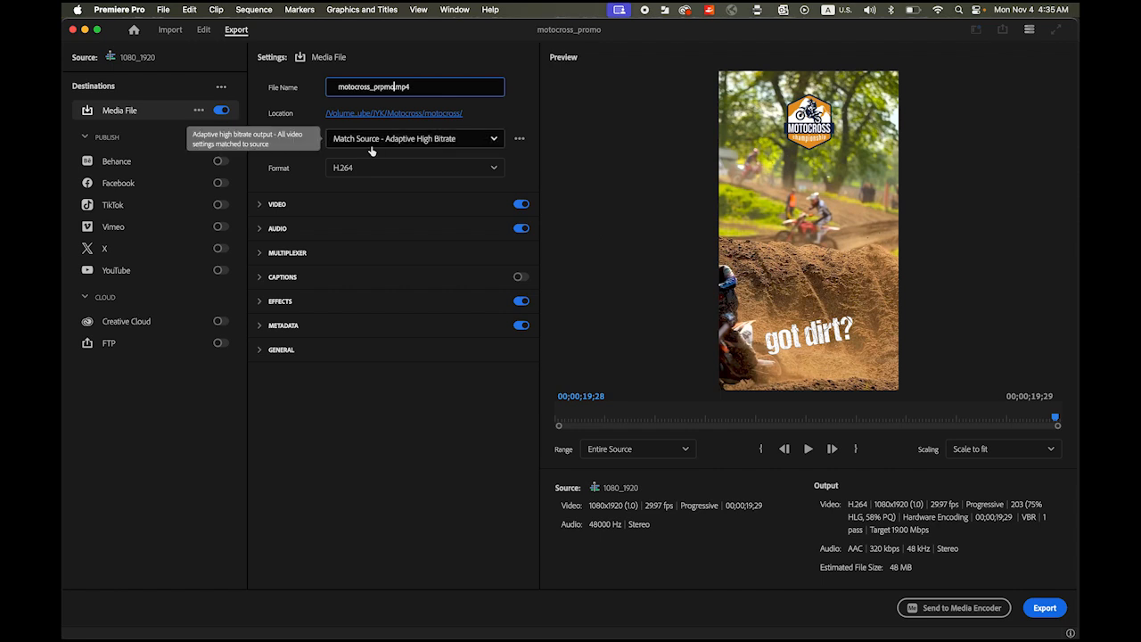
click(382, 87)
text(omo)
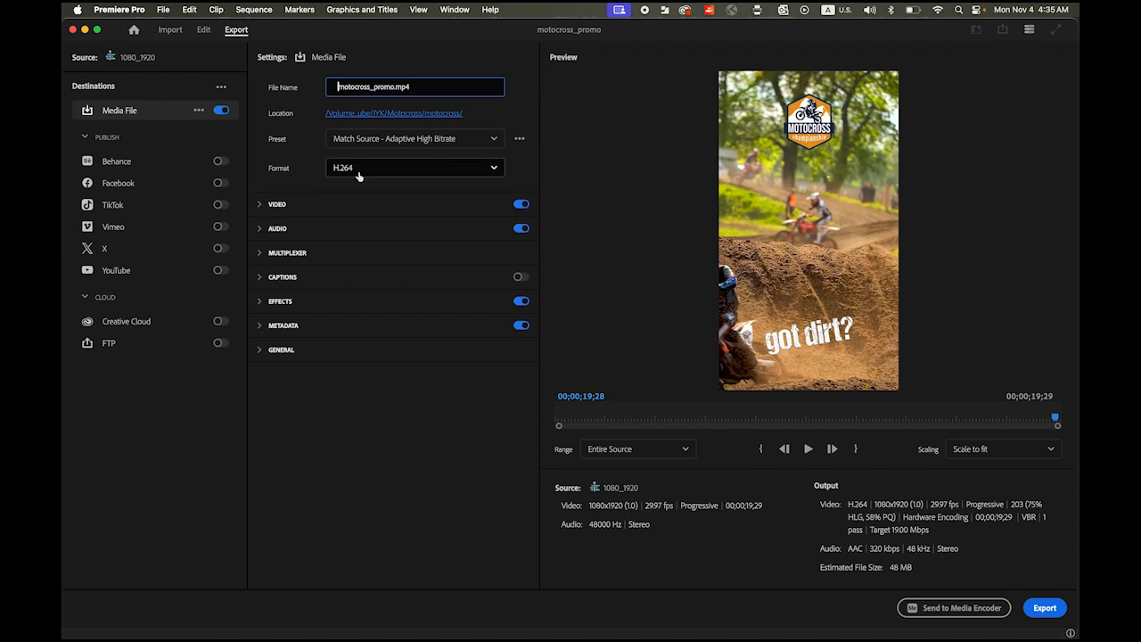
click(1046, 608)
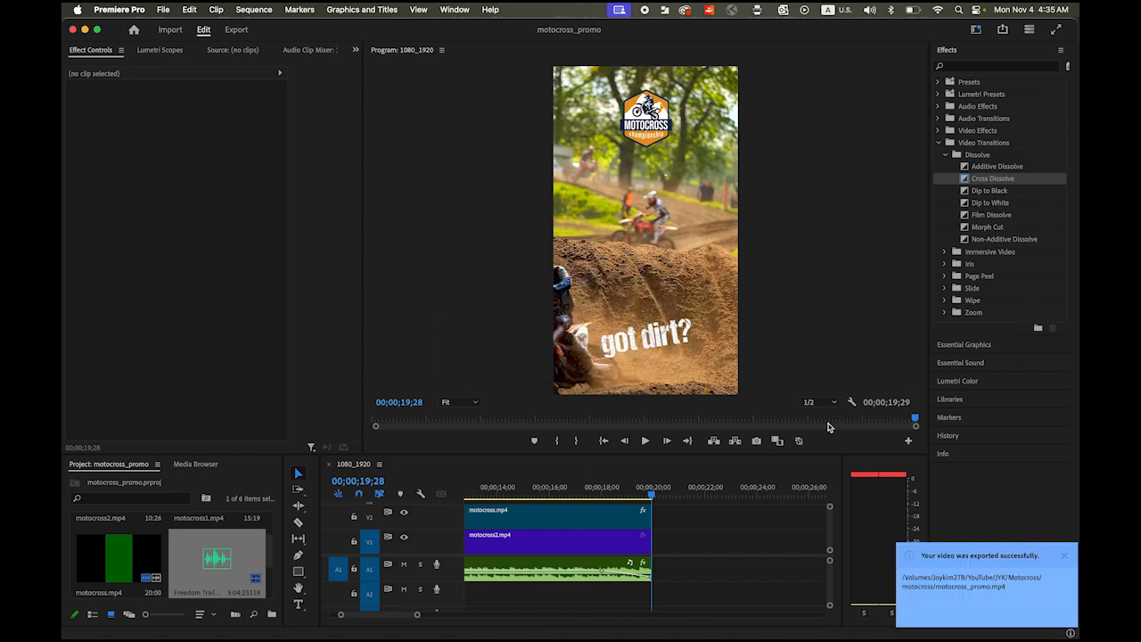
Switch to Finder and play a preview of the exported motocross_promo.mp4 in the motocross folder.
mouse_move(410, 619)
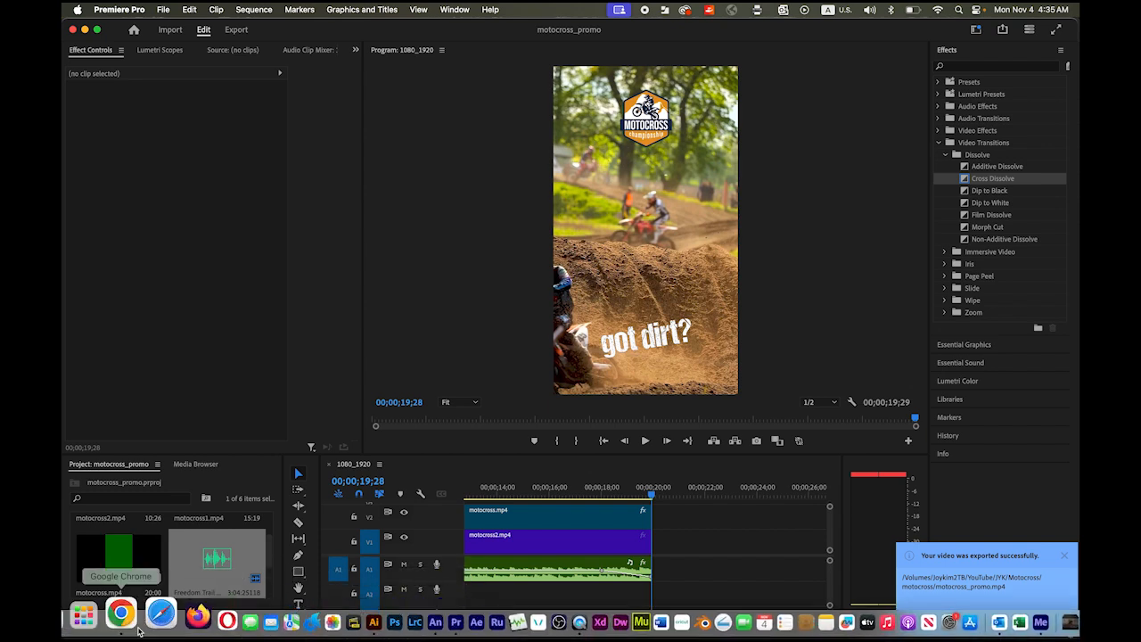
click(79, 615)
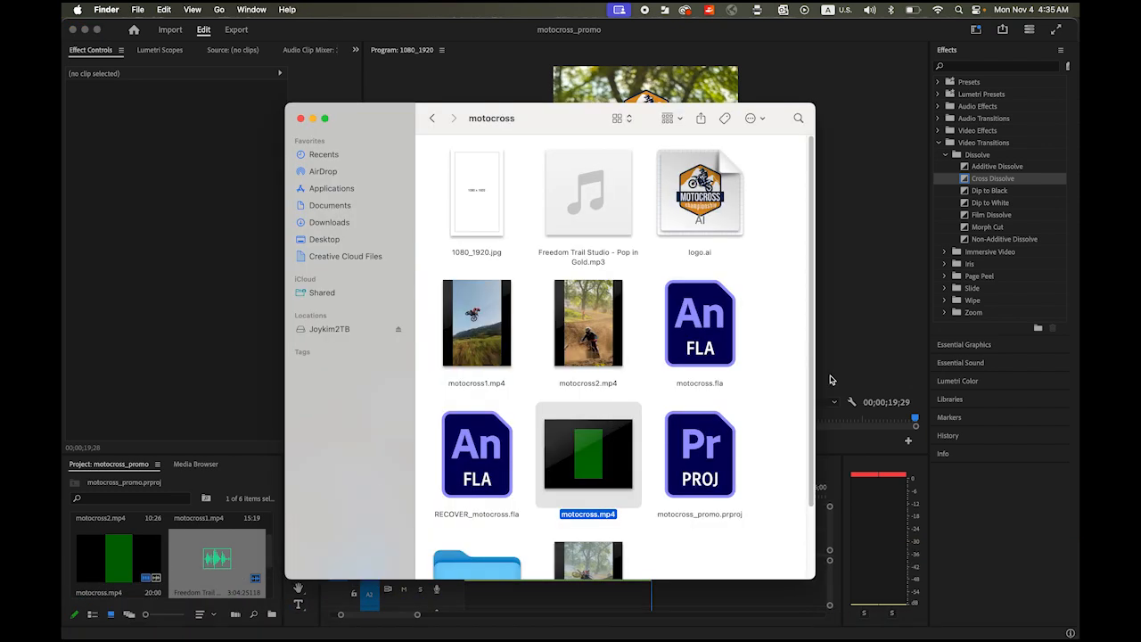
scroll(624, 401, down, 2)
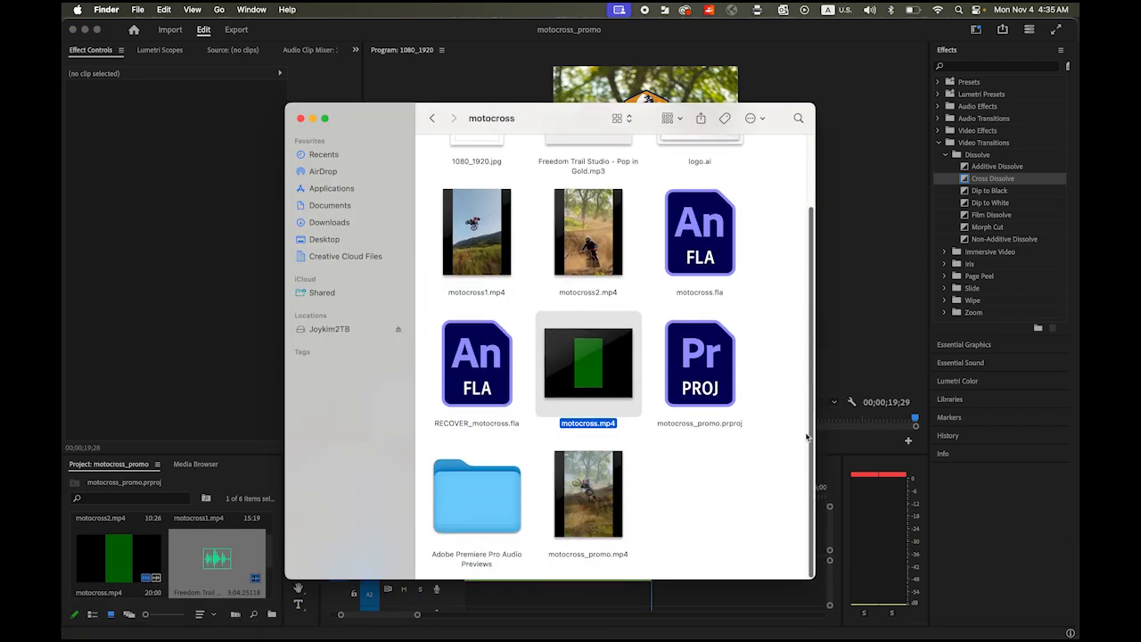
click(606, 487)
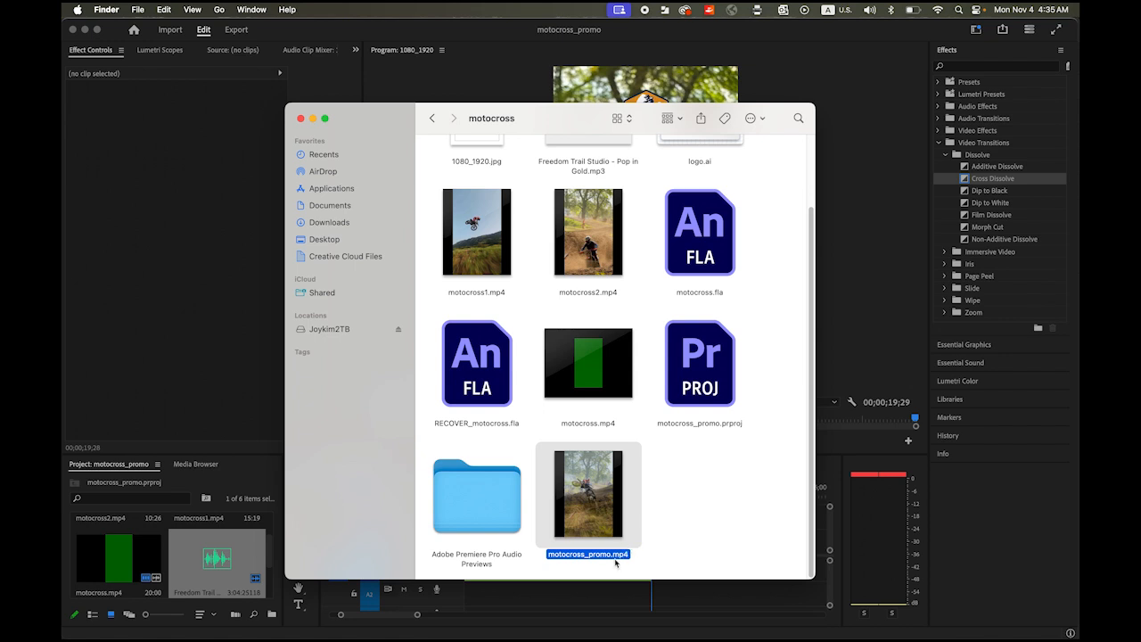
mouse_move(603, 518)
key(space)
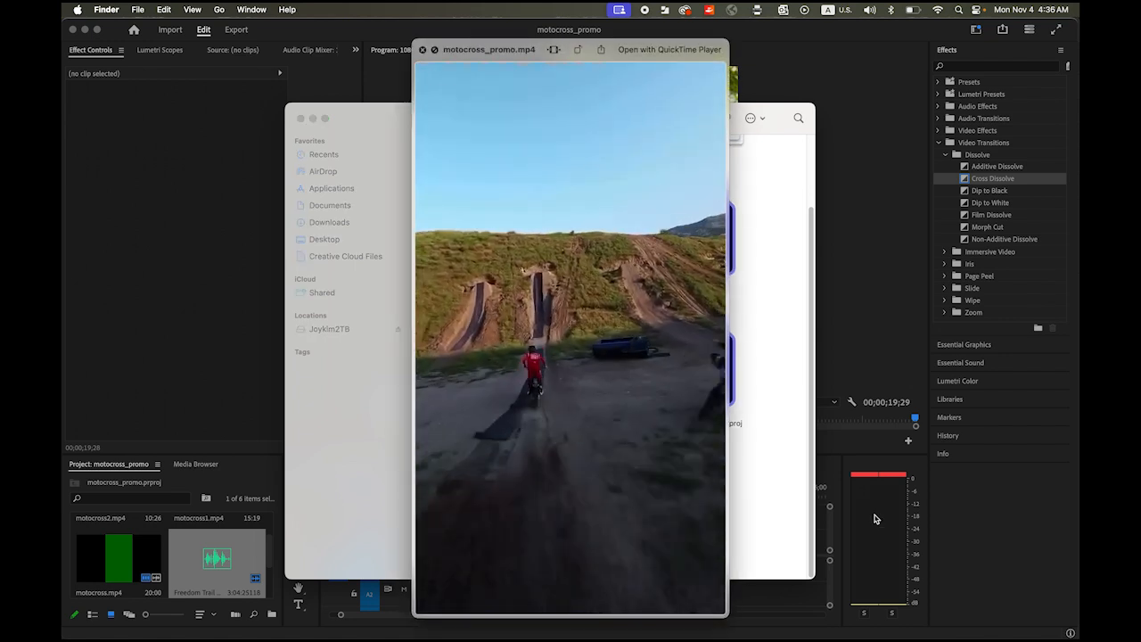